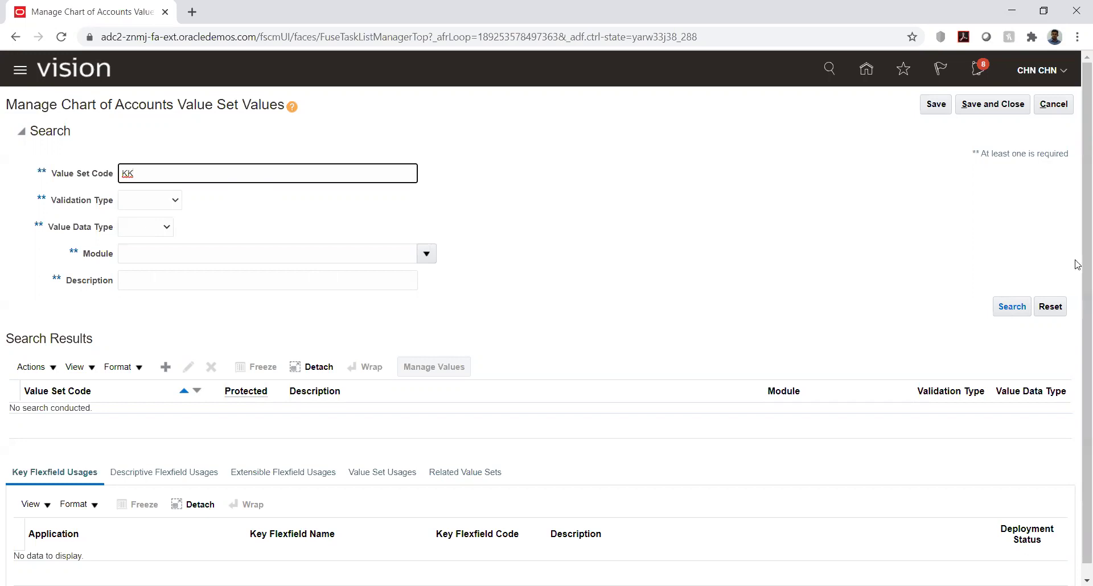
Search for value sets with code KK and look up the existing values of the KK_Acc set.
left_click(1018, 311)
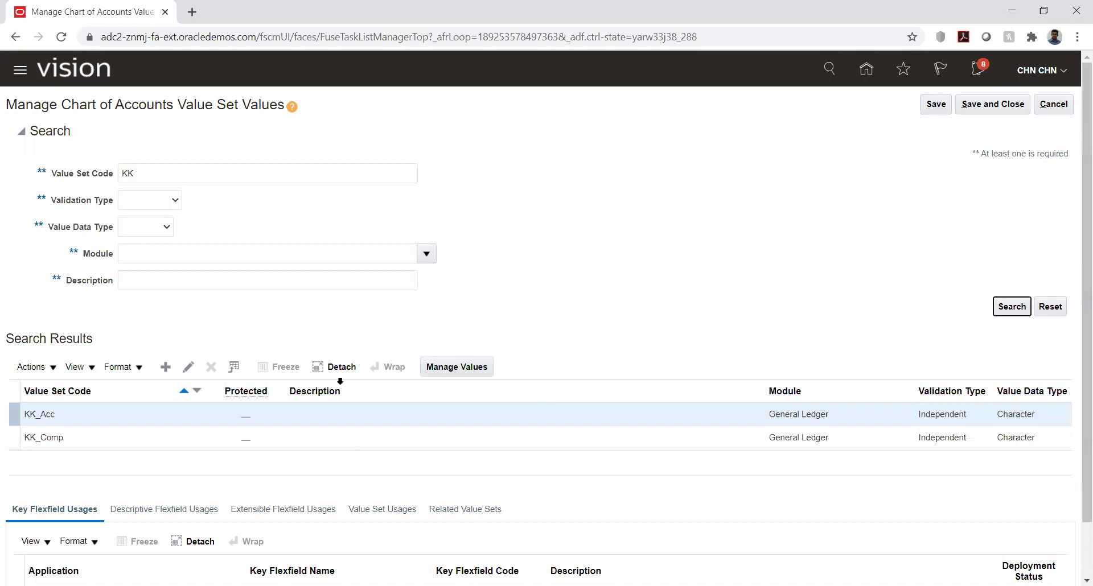
left_click(445, 367)
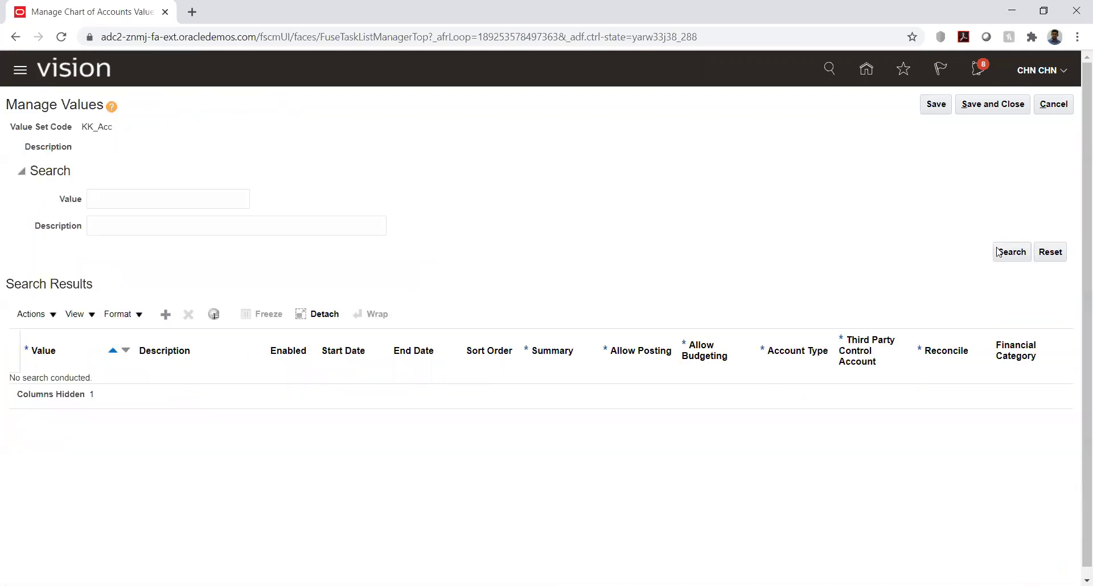
left_click(1002, 254)
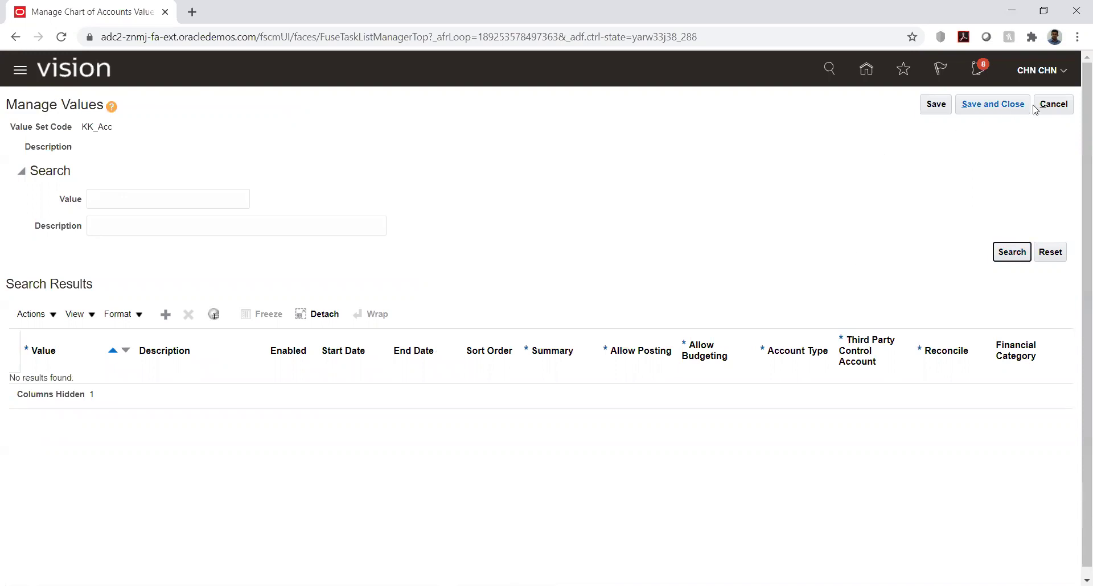
left_click(1052, 111)
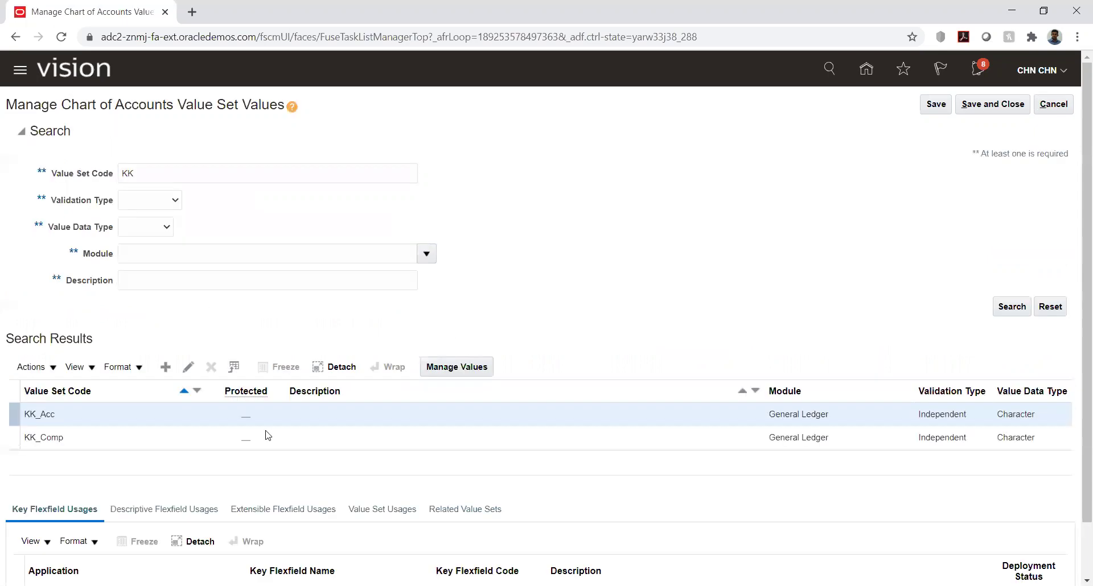
Add the value 10000 with description "Company one" to the KK_Comp value set, then save and close.
left_click(91, 439)
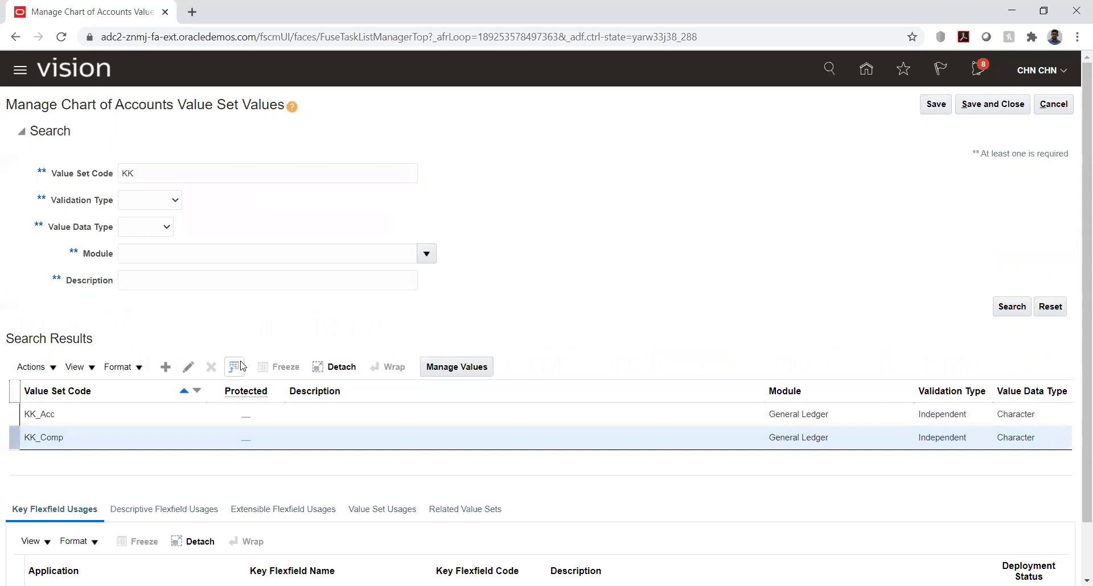
left_click(465, 367)
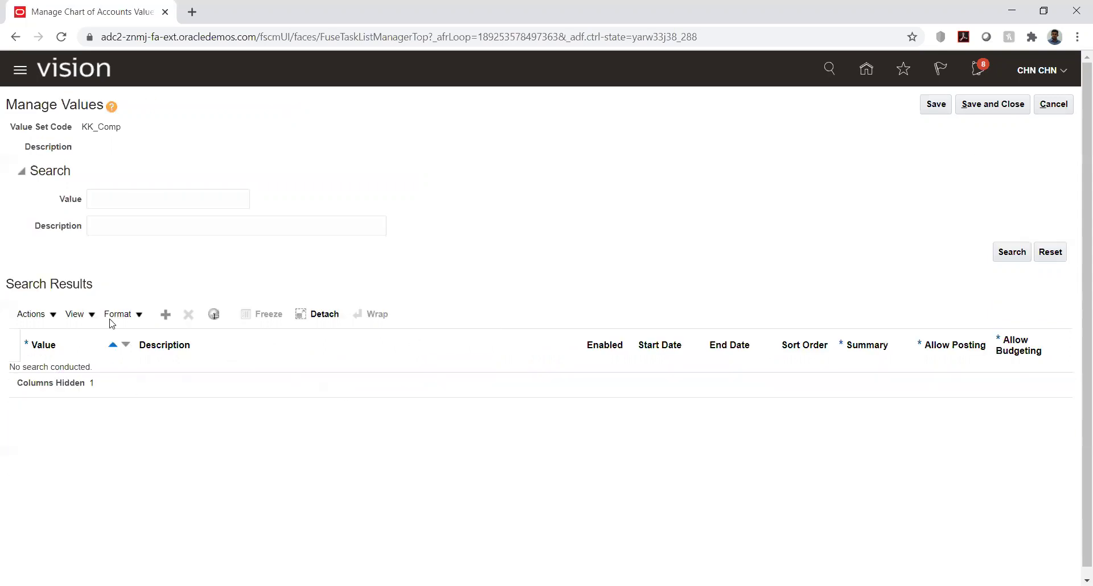
left_click(165, 315)
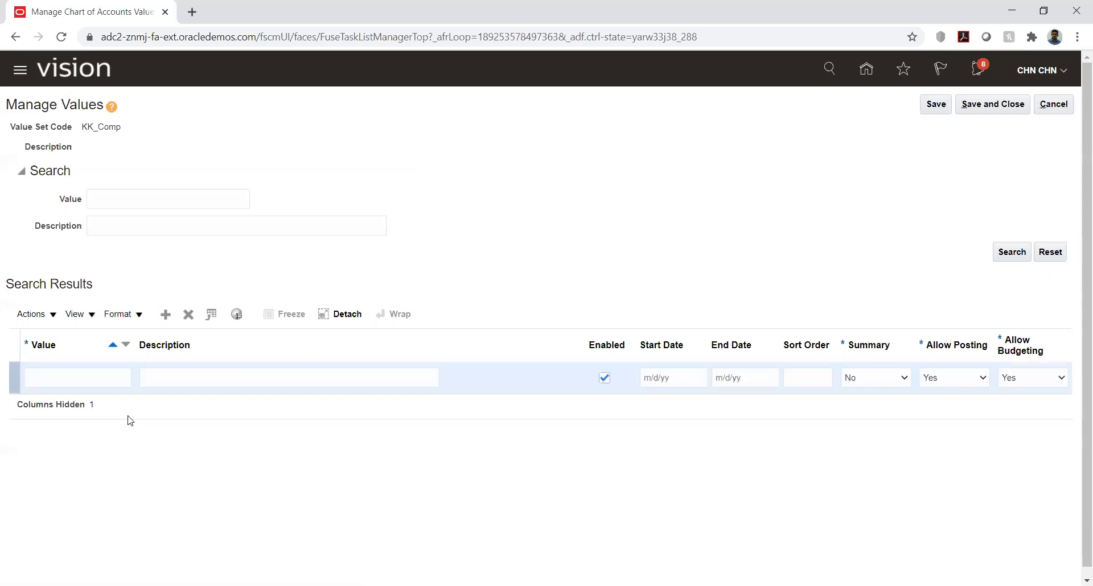
left_click(50, 379)
type("10000")
key("Tab")
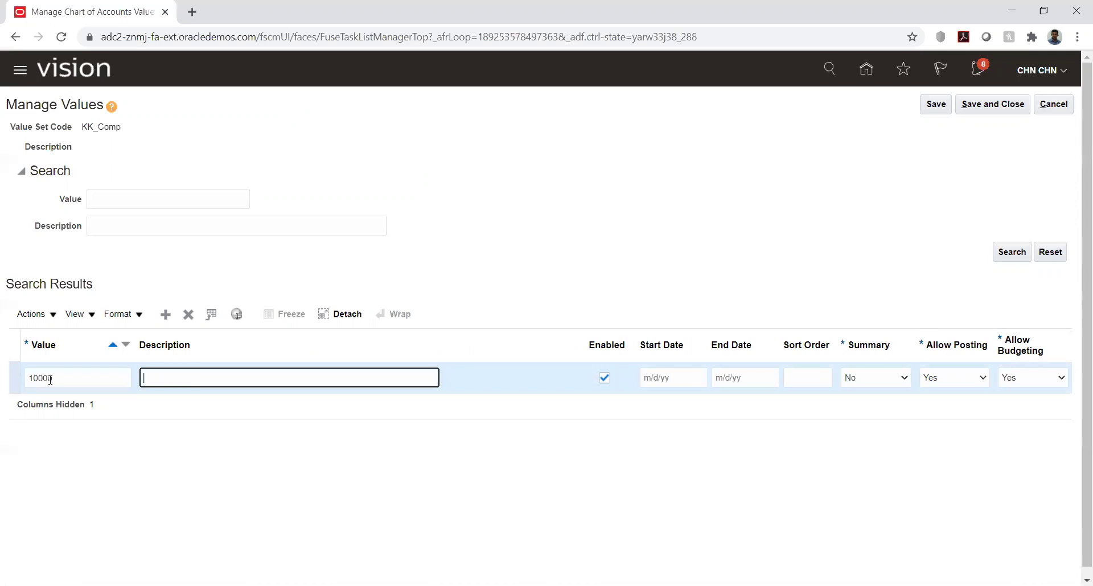
type("Company one")
left_click(979, 111)
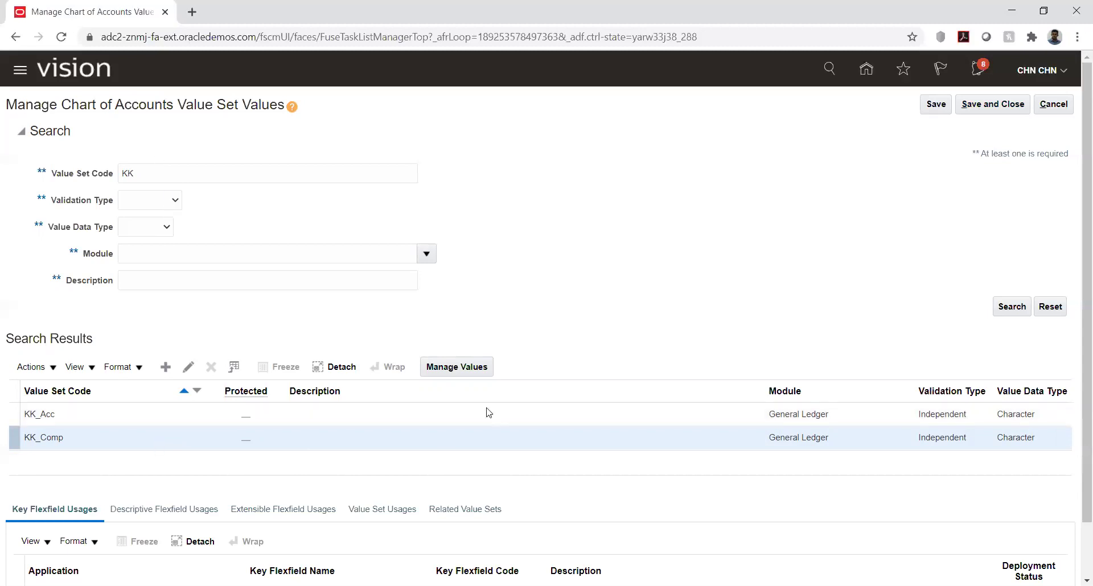
Reopen the KK_Comp values page and leave it, then save and close the value set task to return to the implementation project.
left_click(453, 370)
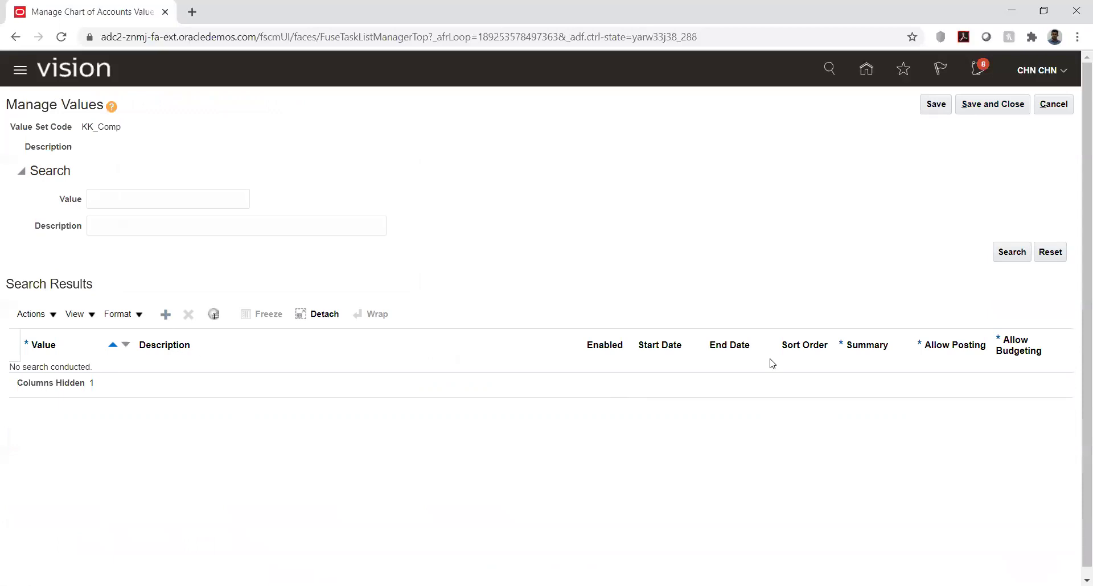
left_click(1051, 106)
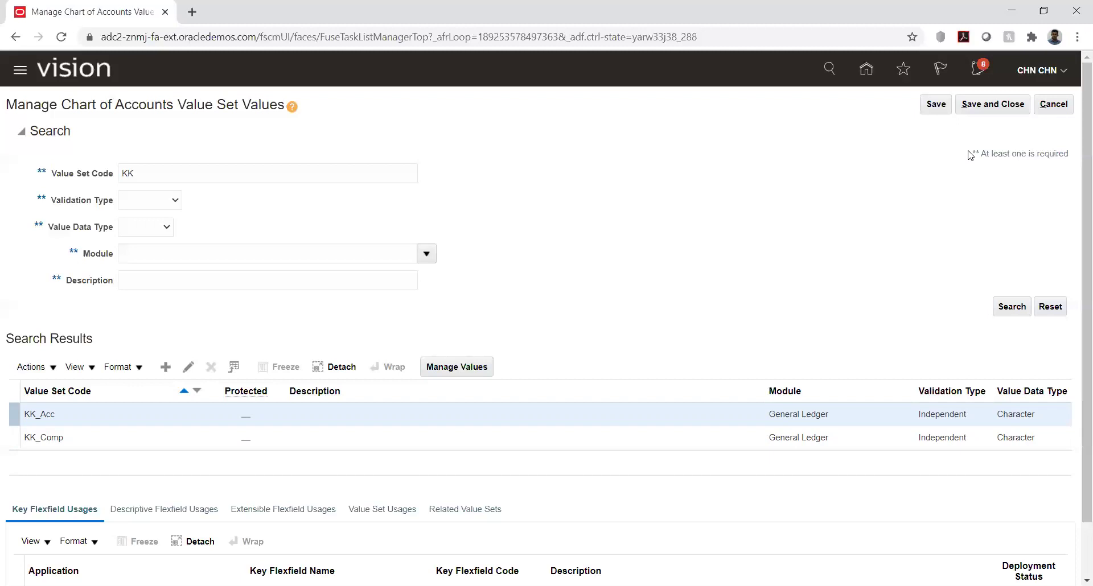
left_click(1003, 108)
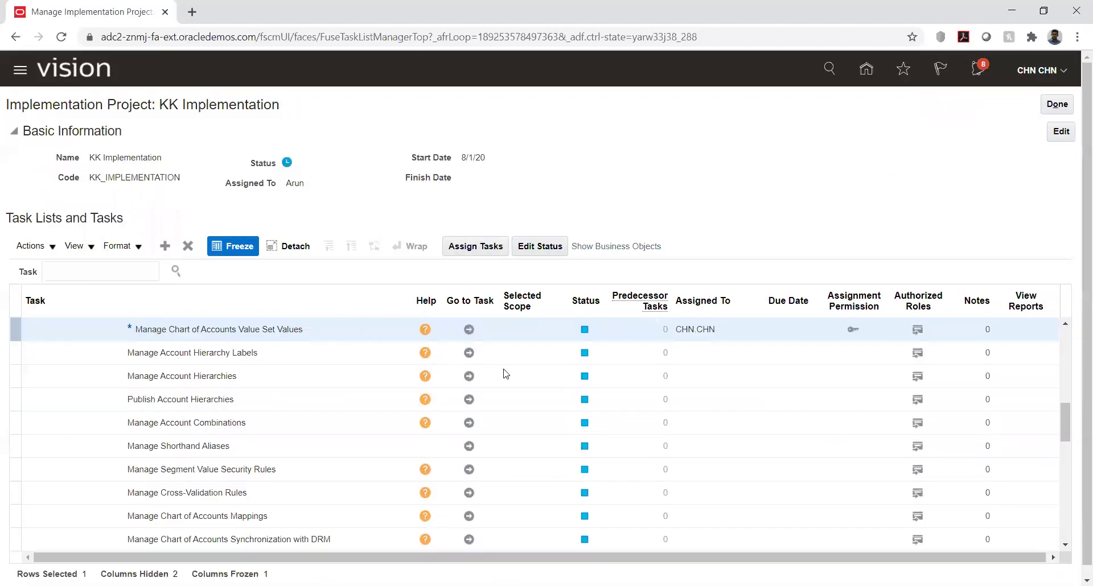
Expand the Define Common Reference Objects for Financials task list in the KK Implementation project.
left_click(1066, 424)
left_click_drag(1066, 425, 1076, 465)
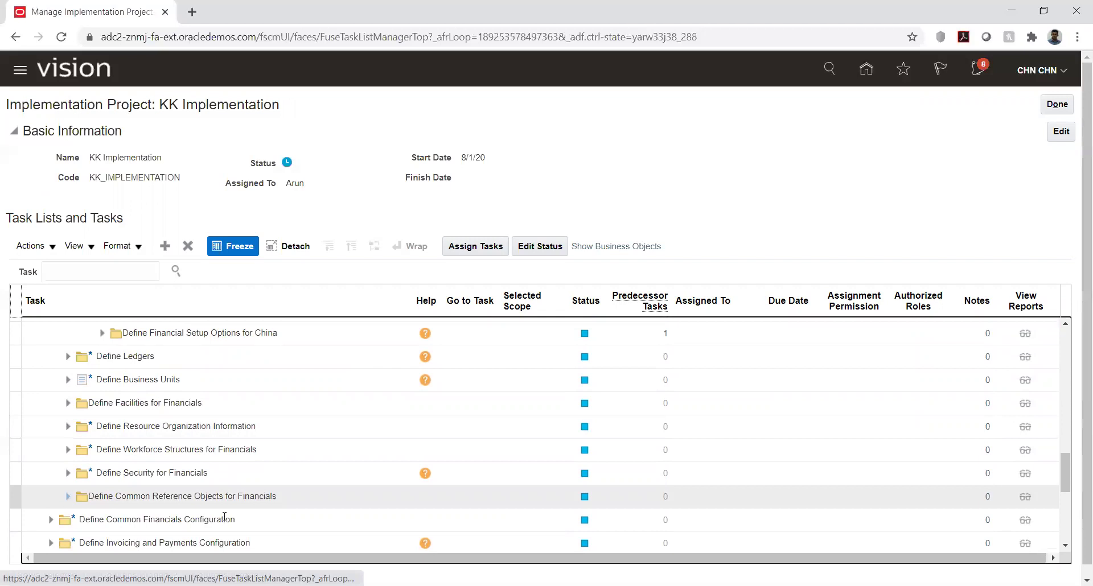
left_click(68, 501)
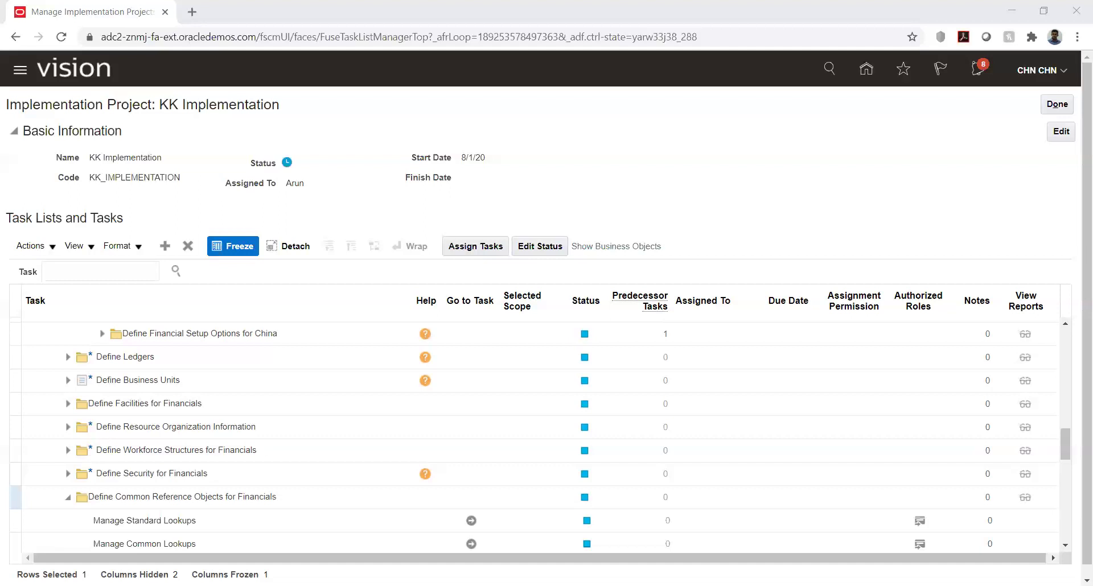
Switch to the import template in Excel and read its overview, data preparation, verification and loading instructions on the Instructions and CSV Generation sheet.
key("alt+Tab")
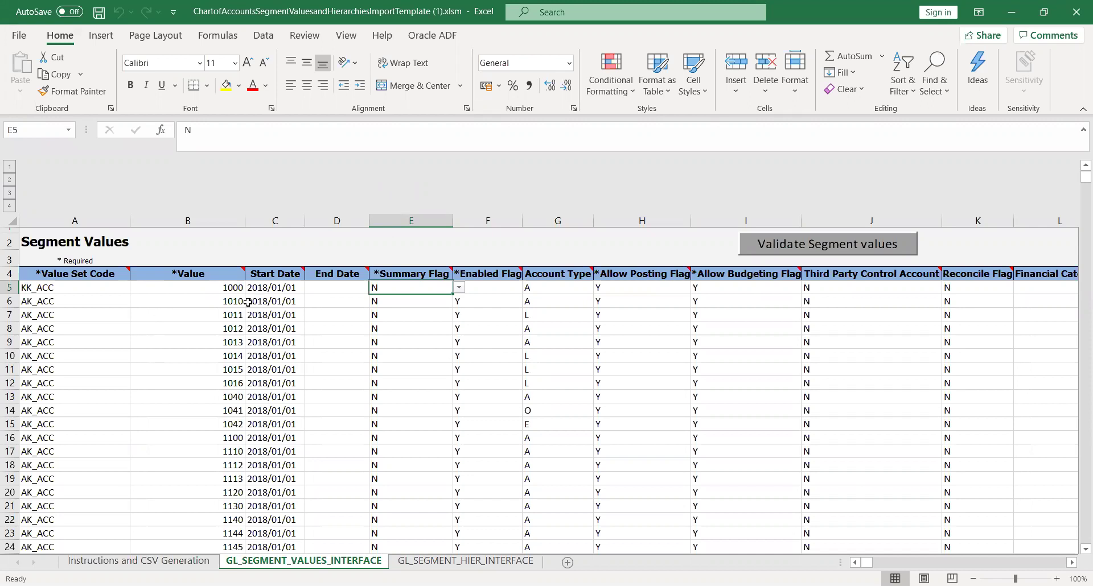
left_click(139, 561)
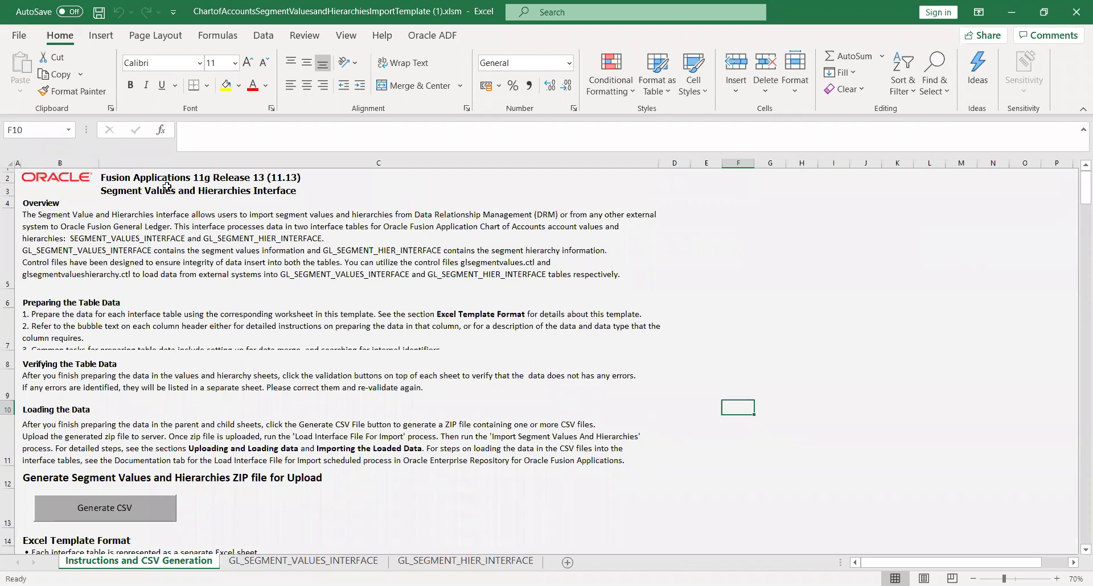
left_click(175, 228)
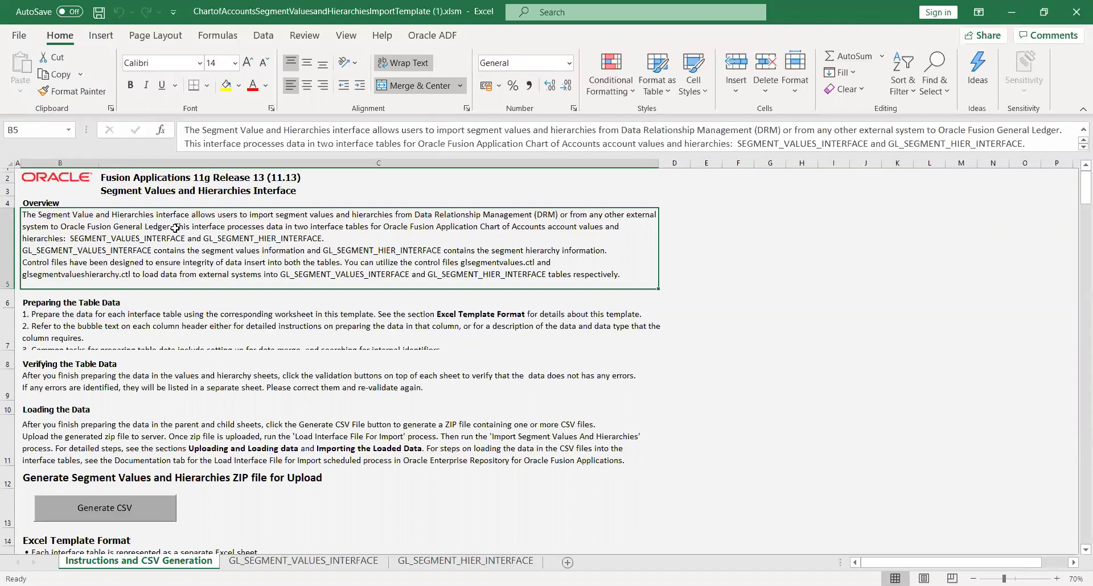
key("Down")
key("Down")
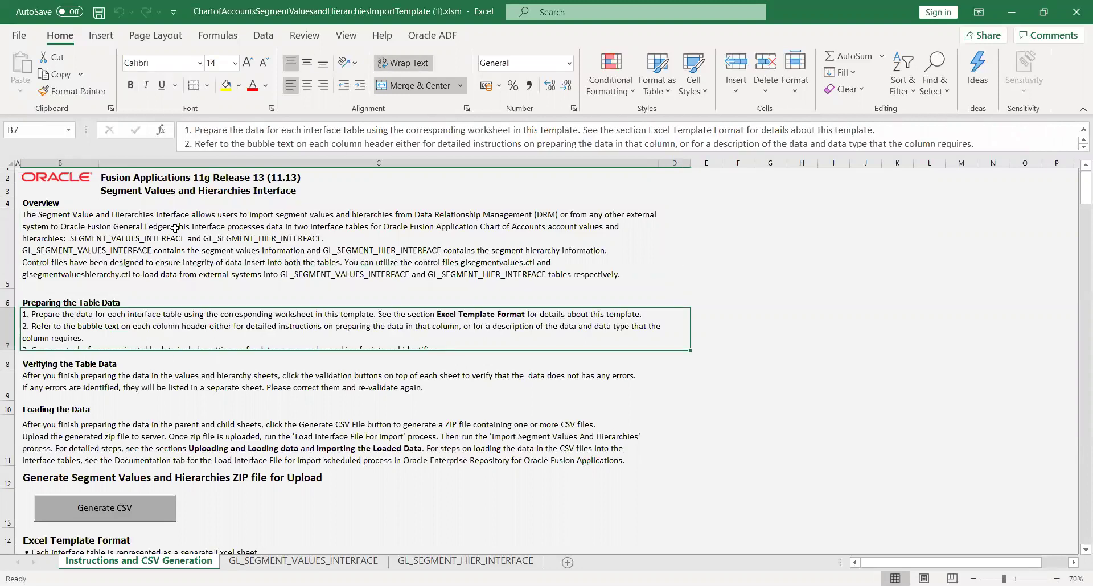
key("Down")
key("Down")
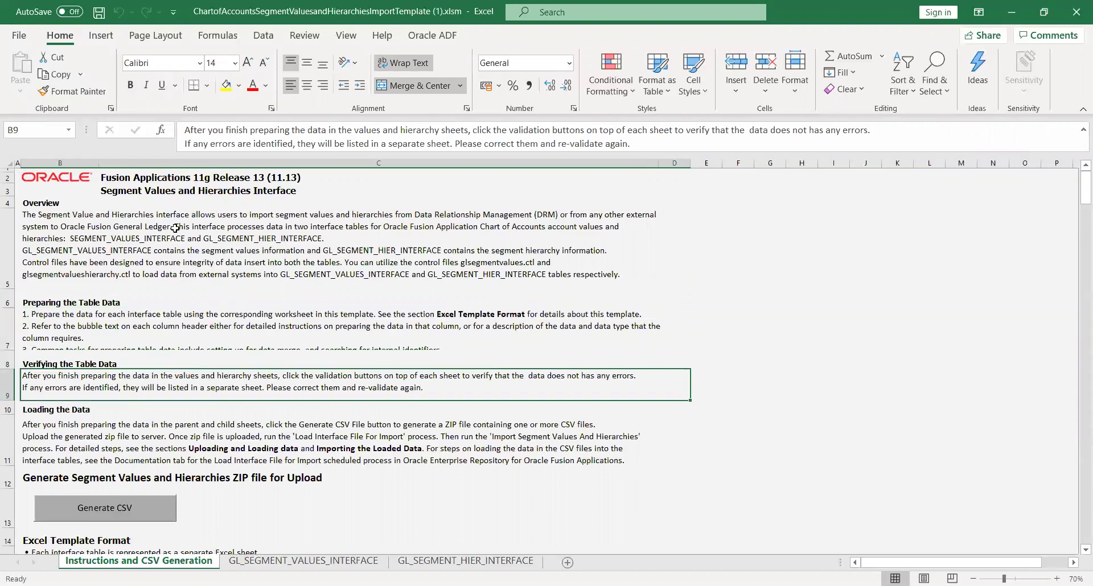
key("Down")
key("Down")
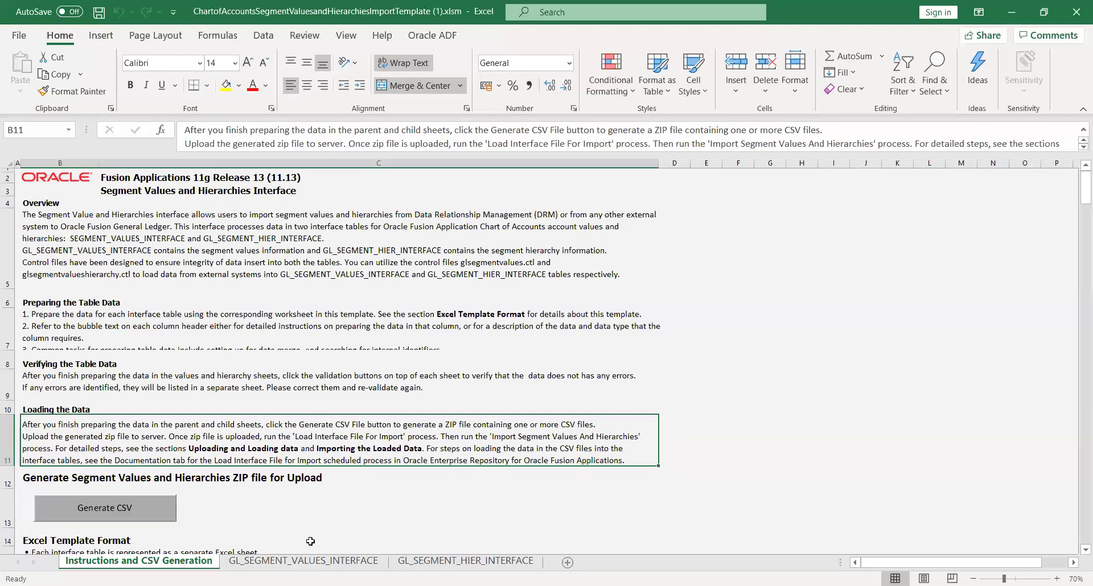
Examine the release and interface titles on the instructions sheet, and glance at the GL_SEGMENT_VALUES_INTERFACE sheet.
key("Up")
key("Up")
key("Up")
key("Up")
key("Up")
key("Up")
key("Up")
key("Up")
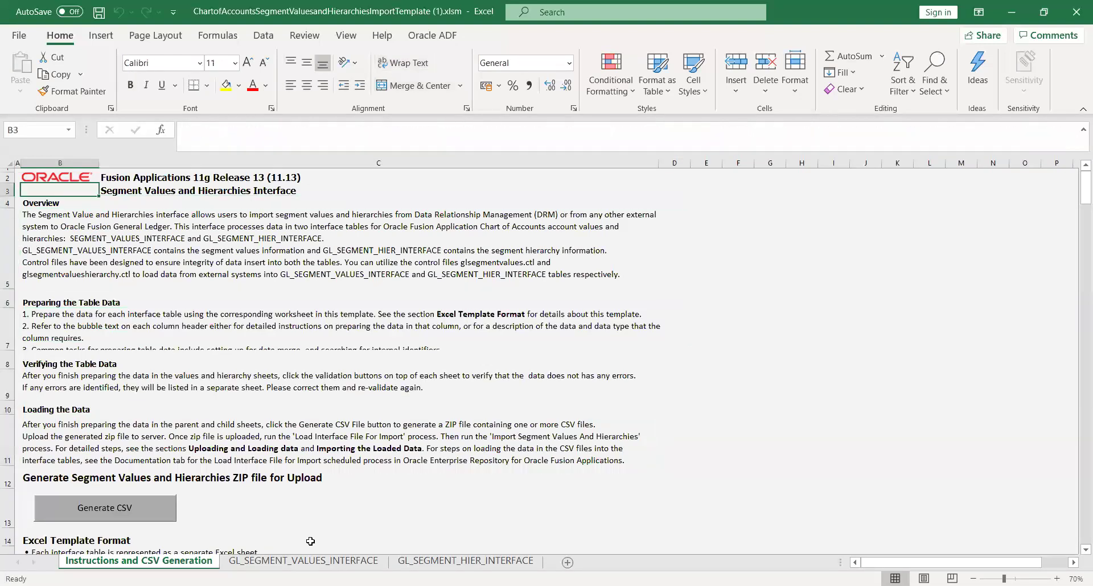
key("Up")
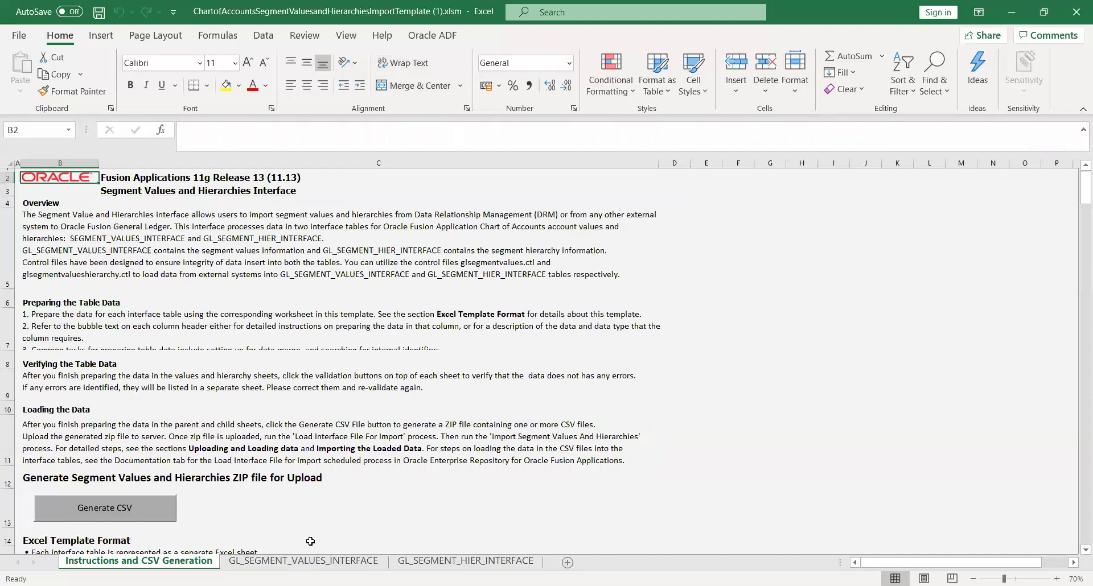
key("Right")
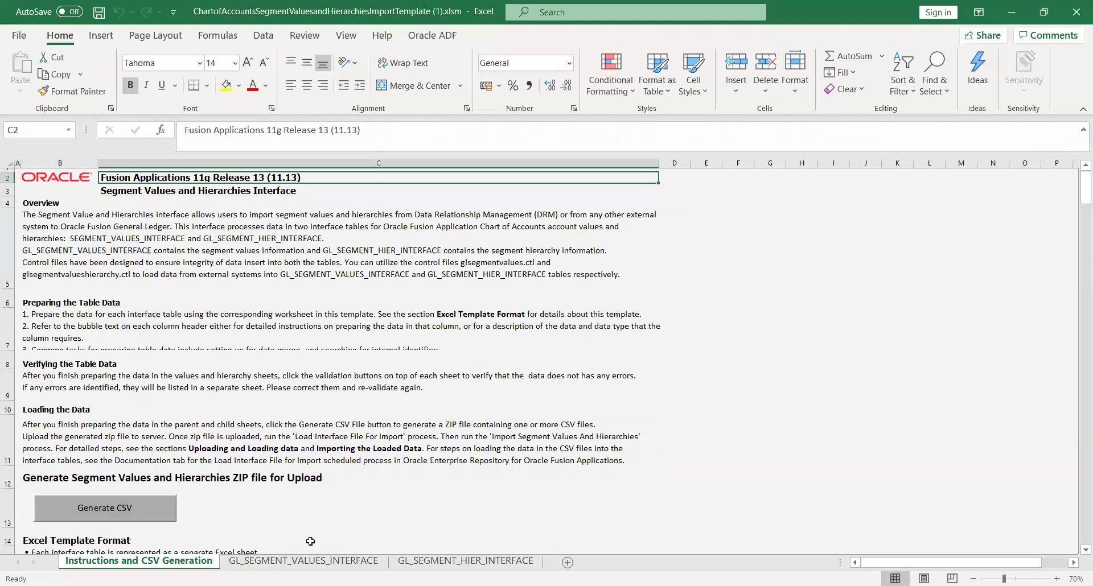
key("Down")
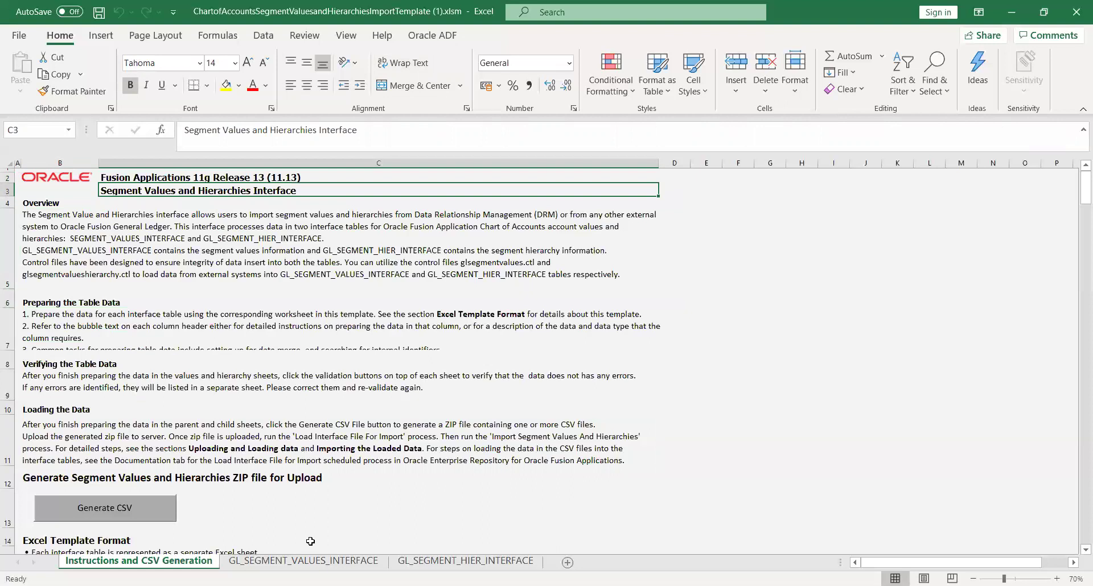
left_click(343, 561)
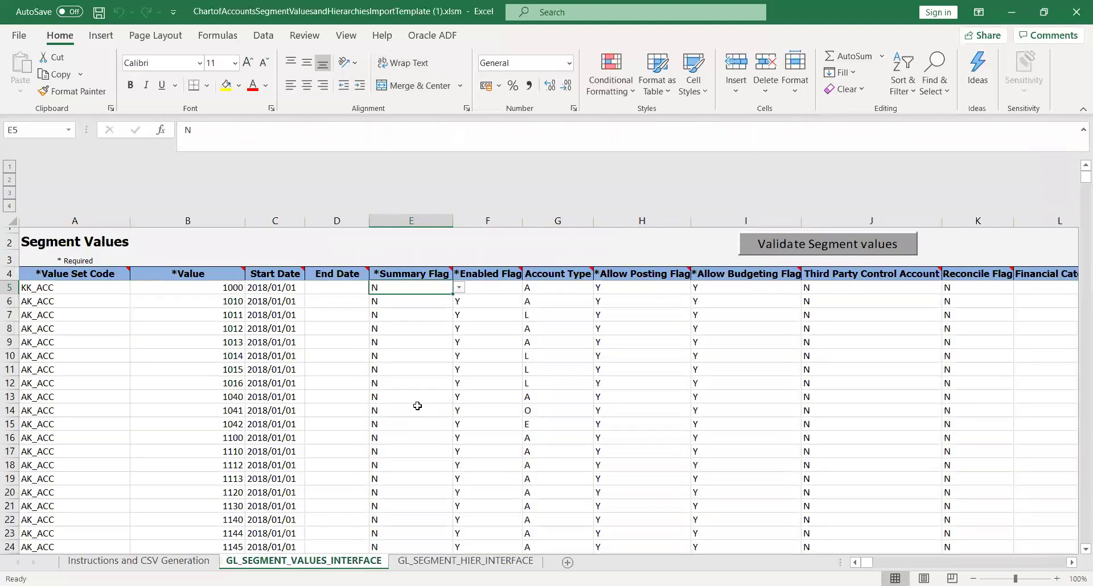
left_click(152, 561)
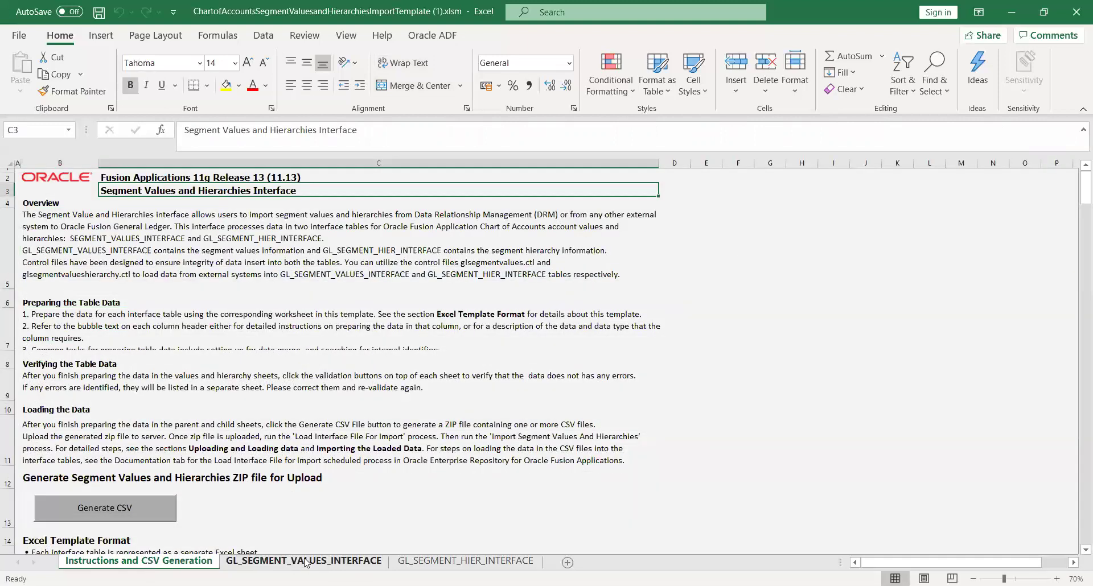
Copy the KK_ACC value set code from cell A5 of the GL_SEGMENT_VALUES_INTERFACE sheet.
left_click(306, 563)
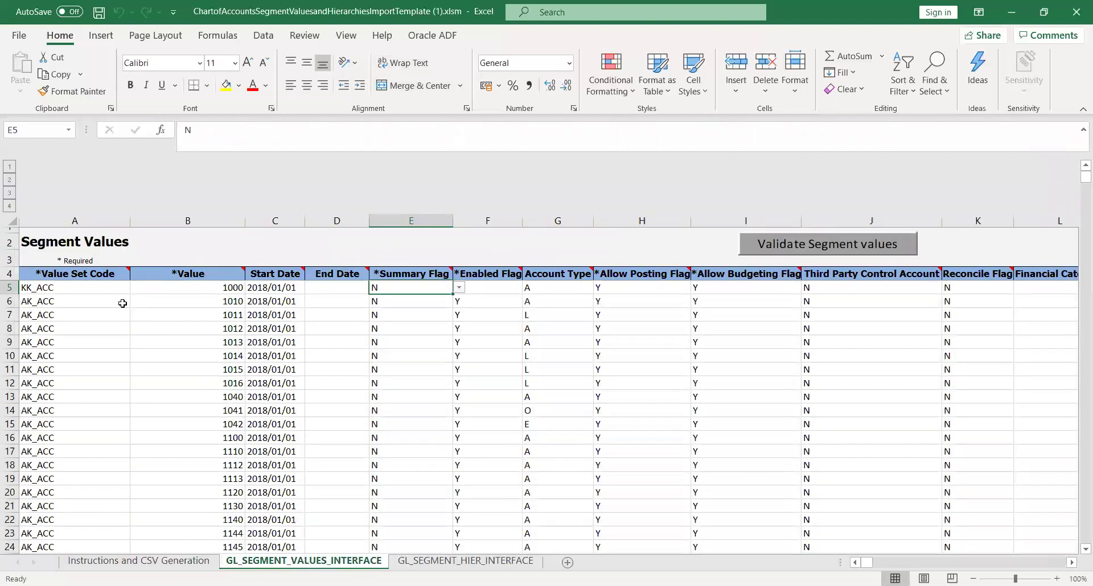
left_click(95, 289)
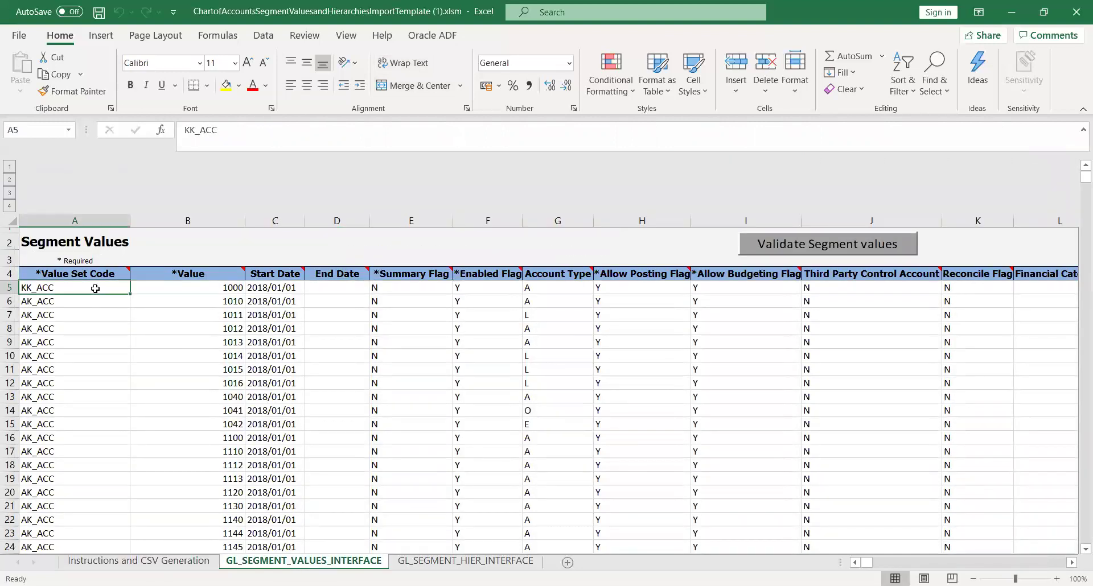
key("Up")
left_click(95, 289)
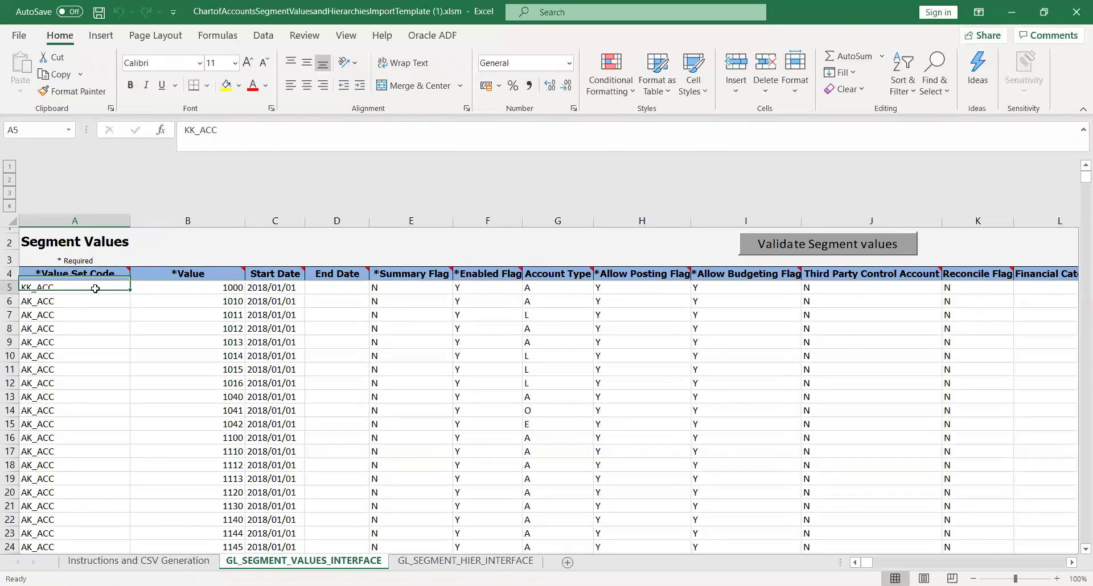
key("ctrl+c")
Select the AK_ACC value set codes in column A from cell A6 downward as the paste range for the copied KK_ACC code.
key("Down")
key("shift+Down")
key("shift+Down")
key("shift+Down")
key("shift+Down")
key("shift+Down")
key("shift+Down")
key("shift+Down")
key("shift+Down")
key("shift+Down")
key("shift+Down")
key("shift+Down")
key("shift+Down")
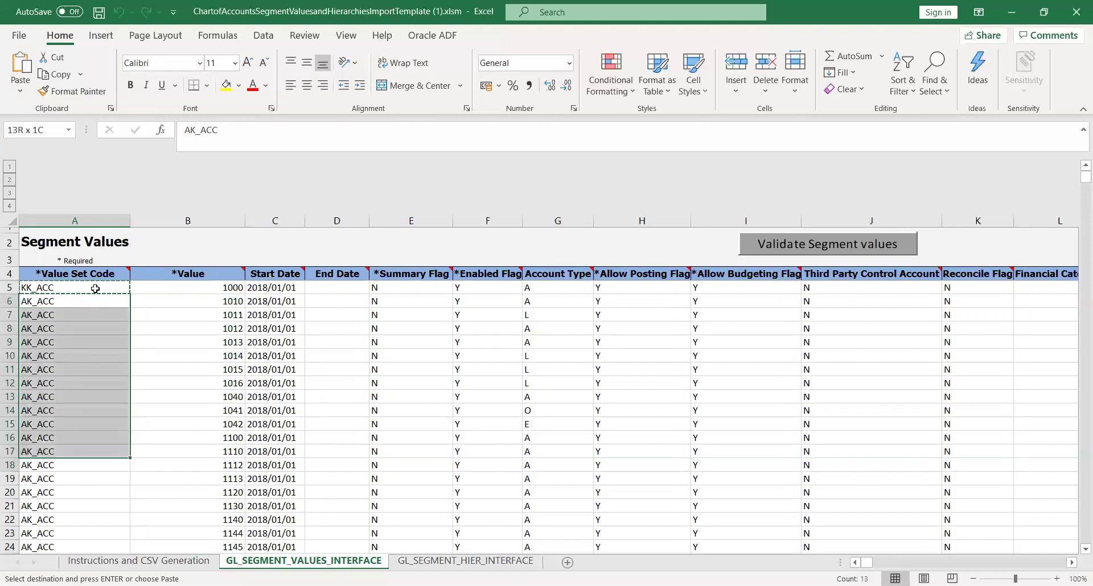
Extend the paste range for the copied KK_ACC code down column A through all remaining value set codes, as far as row 638.
key("shift+Down")
key("shift+Down")
key("shift+Down")
key("shift+Down")
key("shift+Down")
key("shift+Down")
key("shift+Down")
key("shift+Down")
key("shift+Down")
key("shift+Down")
key("shift+Down")
key("shift+Down")
key("shift+Down")
key("shift+Down")
key("shift+Down")
key("shift+Down")
key("shift+Down")
key("shift+Down")
key("shift+Down")
key("shift+Down")
key("shift+Down")
key("shift+Down")
key("shift+Down")
key("shift+Down")
key("shift+Down")
key("shift+Down")
key("shift+Down")
key("shift+Down")
key("shift+Down")
key("shift+Down")
key("shift+Down")
key("shift+Down")
key("shift+Down")
key("shift+Down")
key("shift+Down")
key("shift+Down")
key("shift+Down")
key("shift+Down")
key("shift+Down")
key("shift+Down")
key("shift+Down")
key("shift+Down")
key("shift+Down")
key("shift+Down")
key("shift+Down")
key("shift+Down")
key("shift+Down")
key("shift+Down")
key("shift+Down")
key("shift+Down")
key("shift+Down")
key("shift+Down")
key("shift+Down")
key("shift+Down")
key("shift+Down")
key("shift+Down")
key("shift+Down")
key("shift+Down")
key("shift+Down")
key("shift+Down")
key("shift+Down")
key("shift+Down")
key("shift+Down")
key("shift+Down")
key("shift+Down")
key("shift+Down")
key("shift+Down")
key("shift+Down")
key("shift+Down")
key("shift+Down")
key("shift+Down")
key("shift+Down")
key("shift+Down")
key("shift+Down")
key("shift+Down")
key("shift+Down")
key("shift+Down")
key("shift+Down")
key("shift+Down")
key("shift+Down")
key("shift+Down")
key("shift+Down")
key("shift+Down")
key("shift+Down")
key("shift+Down")
key("shift+Down")
key("shift+Down")
key("shift+Down")
key("shift+Down")
key("shift+Down")
key("shift+Down")
key("shift+Down")
key("shift+Down")
key("shift+Down")
key("shift+Down")
key("shift+Down")
key("shift+Down")
key("shift+Down")
key("shift+Down")
key("shift+Down")
key("shift+Down")
key("shift+Down")
key("shift+Down")
key("shift+Down")
key("shift+Down")
key("shift+Down")
key("shift+Down")
key("shift+Down")
key("shift+Down")
key("shift+Down")
key("shift+Down")
key("shift+Down")
key("shift+Down")
key("shift+Down")
key("shift+Down")
key("shift+Down")
key("shift+Down")
key("shift+Down")
key("shift+Down")
key("shift+Down")
key("shift+Down")
key("shift+Down")
key("shift+Down")
key("shift+Down")
key("shift+Down")
key("shift+Down")
key("shift+Down")
key("shift+Down")
key("shift+Down")
key("shift+Down")
key("shift+Down")
key("shift+Down")
key("shift+Down")
key("shift+Down")
key("shift+Down")
key("shift+Down")
key("shift+Down")
key("shift+Down")
key("shift+Down")
key("shift+Down")
key("shift+Down")
key("shift+Down")
key("shift+Down")
key("shift+Down")
key("shift+Down")
key("shift+Down")
key("shift+Down")
key("shift+Down")
key("shift+Down")
key("shift+Down")
key("shift+Down")
key("shift+Down")
key("shift+Down")
key("shift+Down")
key("shift+Down")
key("shift+Down")
key("shift+Down")
key("shift+Down")
key("shift+Down")
key("shift+Down")
key("shift+Down")
key("shift+Down")
key("shift+Down")
key("shift+Down")
key("shift+Down")
key("shift+Down")
key("shift+Down")
key("shift+Down")
key("shift+Down")
key("shift+Down")
key("shift+Down")
key("shift+Down")
key("shift+Down")
key("shift+Down")
key("shift+Down")
key("shift+Down")
key("shift+Down")
key("shift+Down")
key("shift+Down")
key("shift+Down")
key("shift+Down")
key("shift+Down")
key("shift+Down")
key("shift+Down")
key("shift+Down")
key("shift+Down")
key("shift+Down")
key("shift+Down")
key("shift+Down")
key("shift+Down")
key("shift+Down")
key("shift+Down")
key("shift+Down")
key("shift+Down")
key("shift+Down")
key("shift+Down")
key("shift+Down")
key("shift+Down")
key("shift+Down")
key("shift+Down")
key("shift+Down")
key("shift+Down")
key("shift+Down")
key("shift+Down")
key("shift+Down")
key("shift+Down")
key("shift+Down")
key("shift+Down")
key("shift+Down")
key("shift+Down")
key("shift+Down")
key("shift+Down")
key("shift+Down")
key("shift+Down")
key("shift+Down")
key("shift+Down")
key("shift+Down")
key("shift+Down")
key("shift+Down")
key("shift+Down")
key("shift+Down")
key("shift+Down")
key("shift+Down")
key("shift+Down")
key("shift+Down")
key("shift+Down")
key("shift+Down")
key("shift+Down")
key("shift+Down")
key("shift+Down")
key("shift+Down")
key("shift+Down")
key("shift+Down")
key("shift+Down")
key("shift+Down")
key("shift+Down")
key("shift+Down")
key("shift+Down")
key("shift+Down")
key("shift+Down")
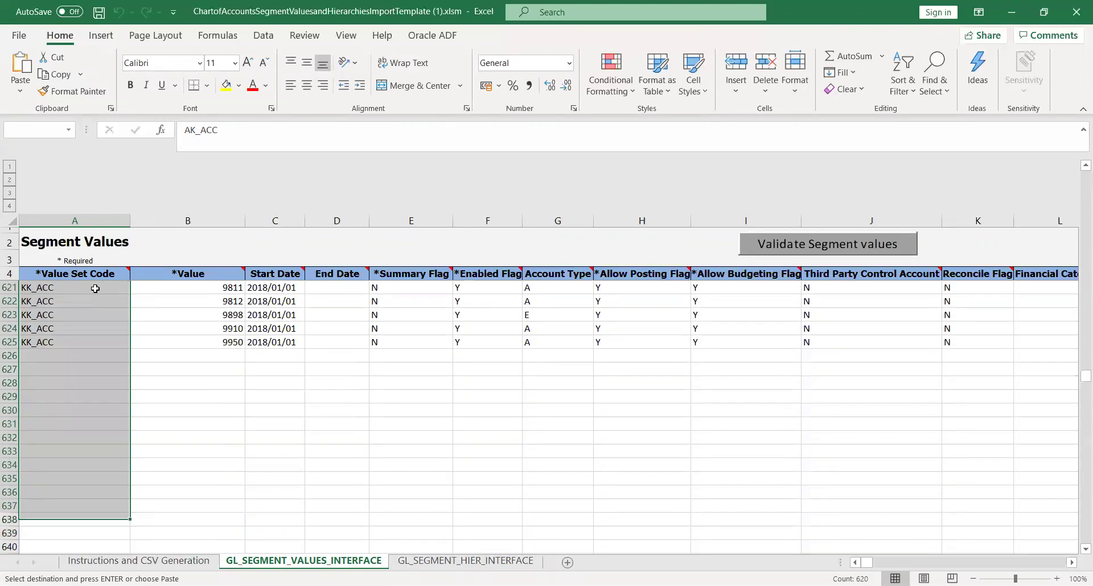
Reduce the paste range in column A to end at row 625, paste the KK_ACC code into A6:A625, and clear the copy marker.
key("shift+Up")
key("shift+Up")
key("shift+Up")
key("shift+Up")
key("shift+Up")
key("shift+Up")
key("shift+Up")
key("shift+Up")
key("shift+Up")
key("shift+Up")
key("shift+Up")
key("shift+Up")
key("ctrl+v")
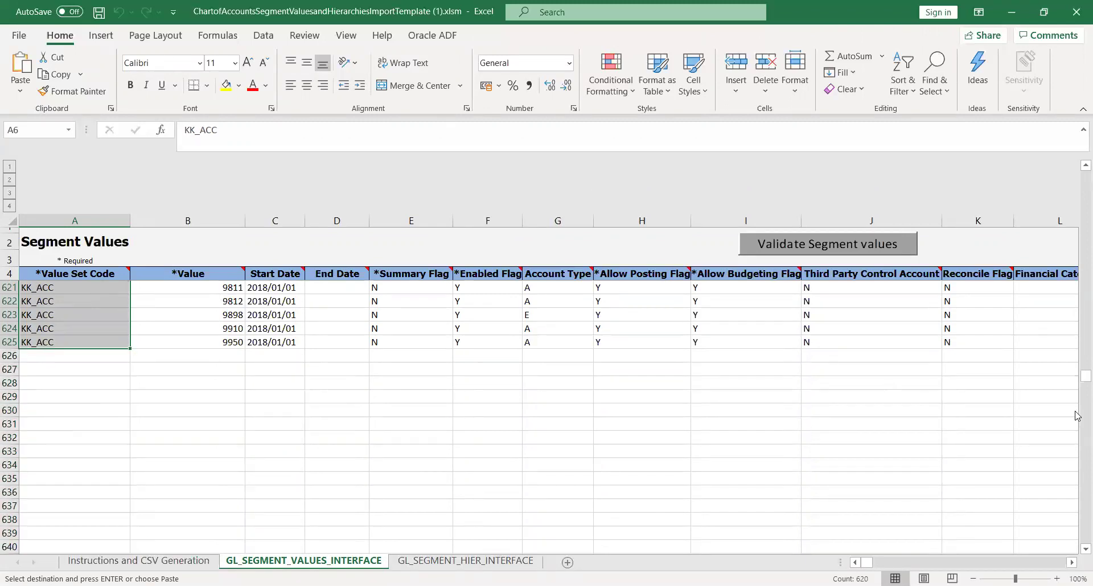
left_click_drag(1077, 383, 1077, 170)
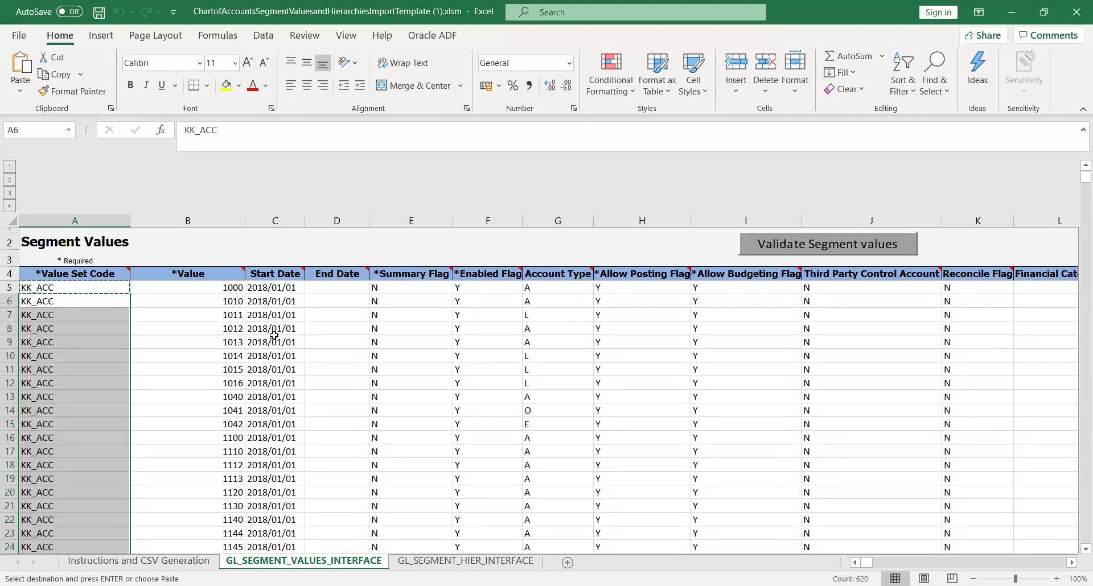
left_click(94, 301)
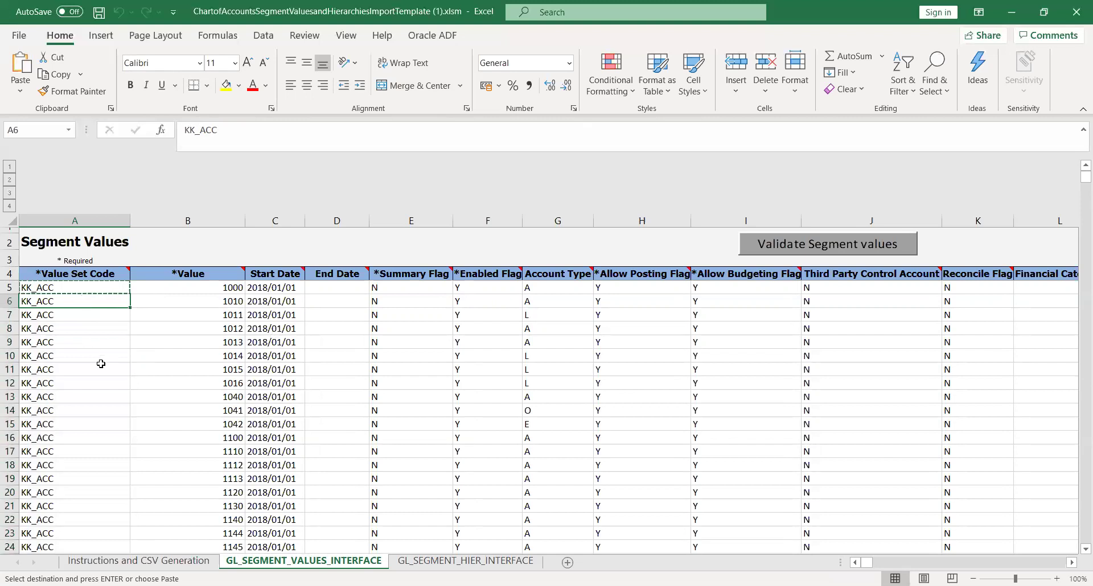
key("Escape")
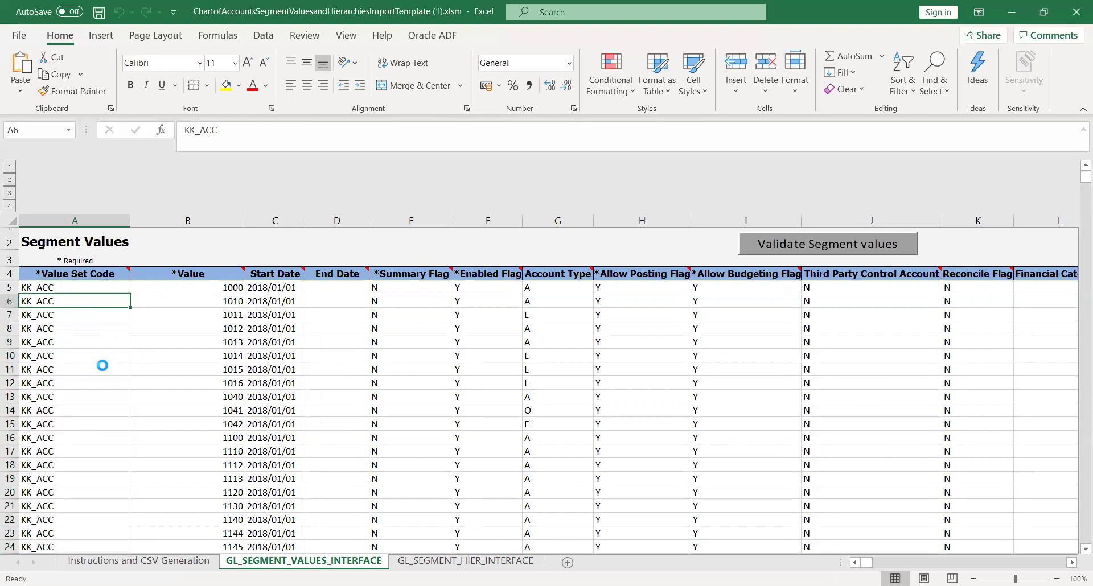
Examine row 5 of the segment values from Value and Start Date through Summary Flag, Enabled Flag, Account Type and Allow Posting Flag.
left_click(200, 291)
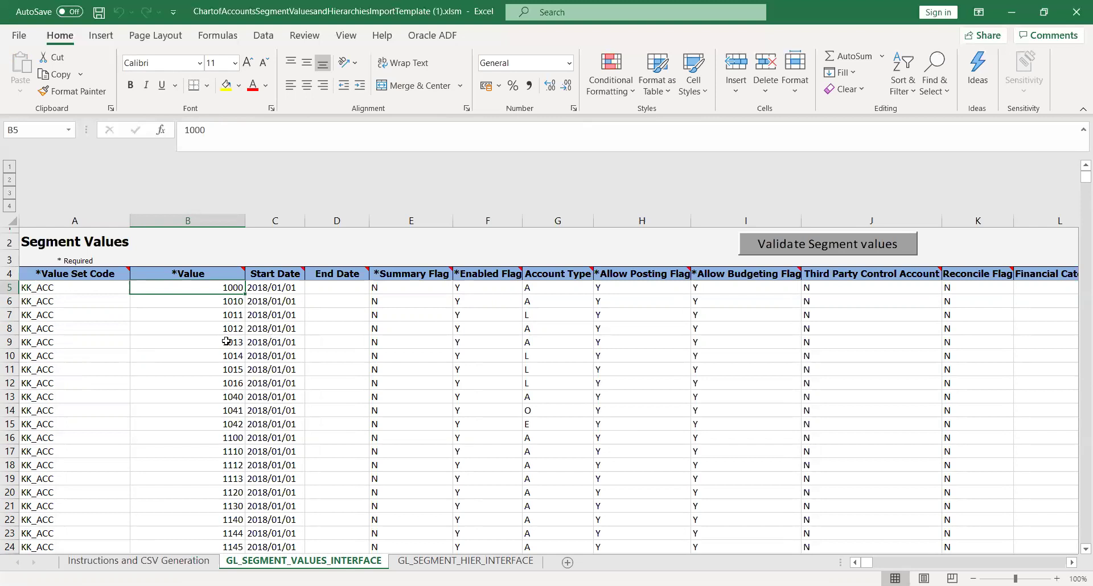
key("Down")
key("Up")
key("Right")
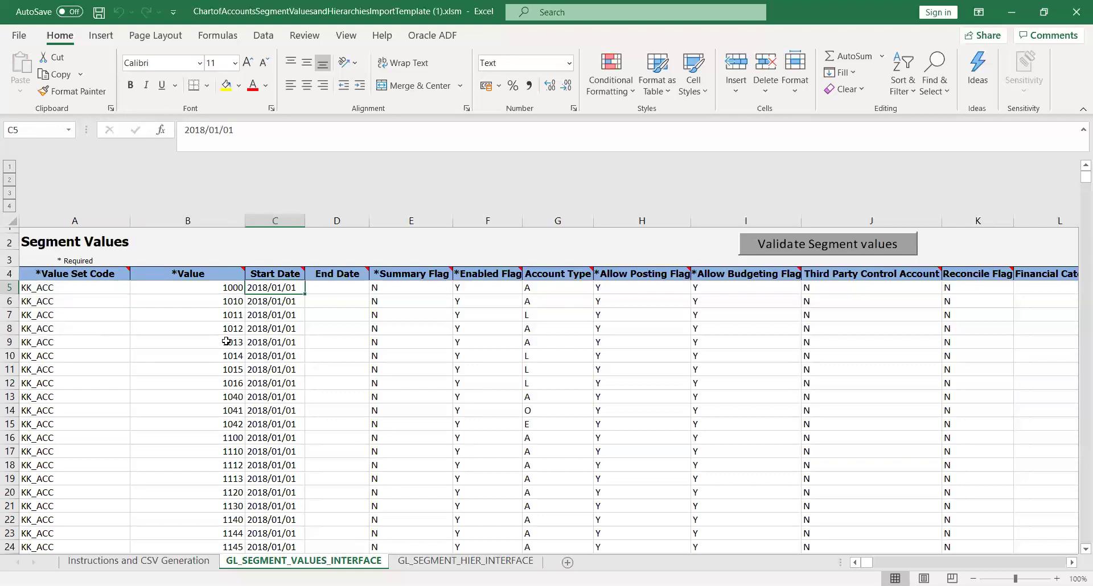
key("Right")
key("Right")
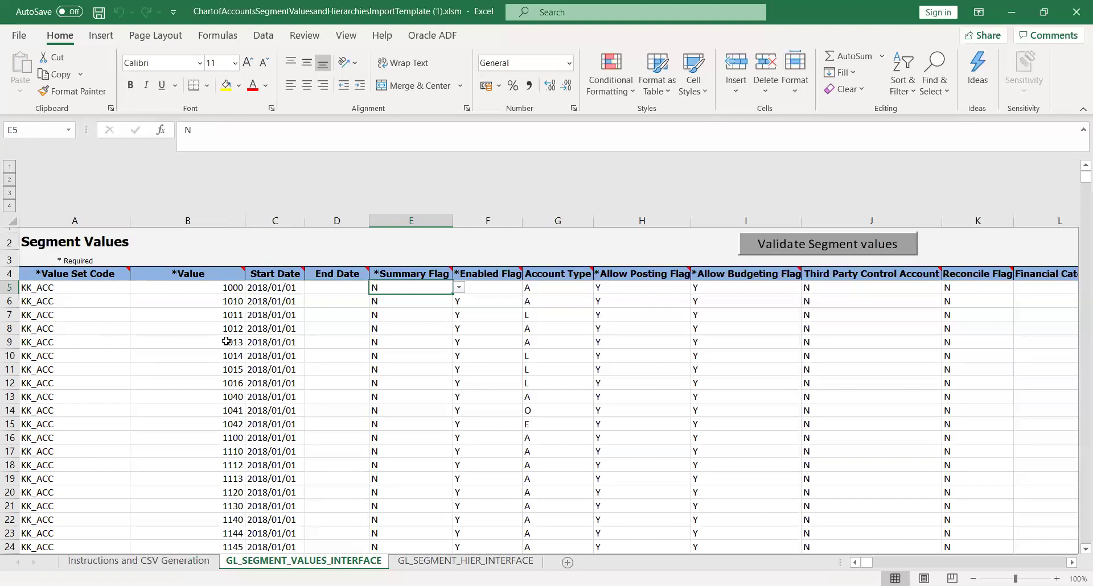
key("Right")
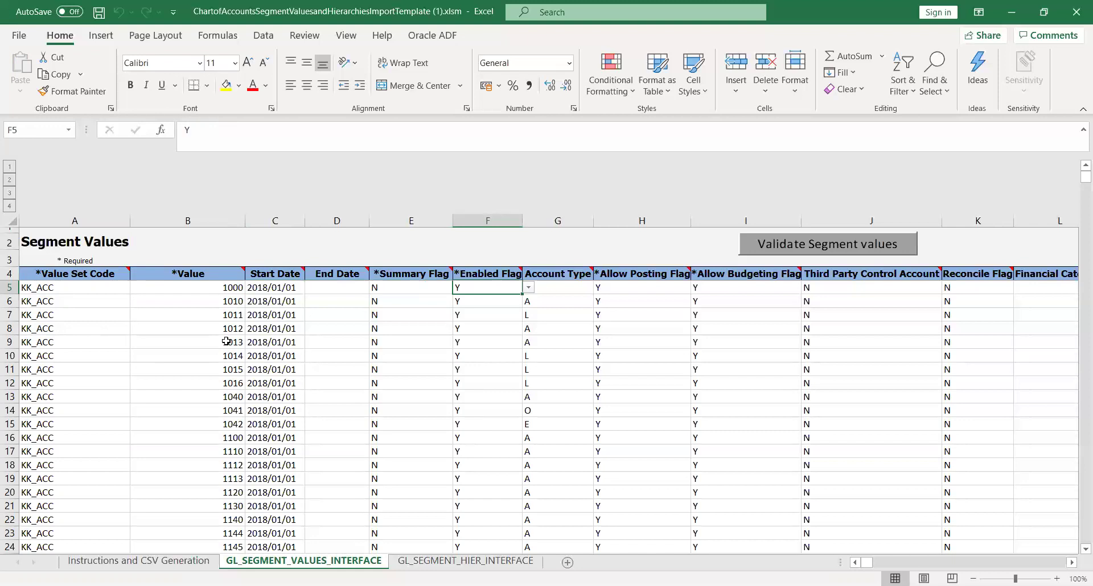
key("Right")
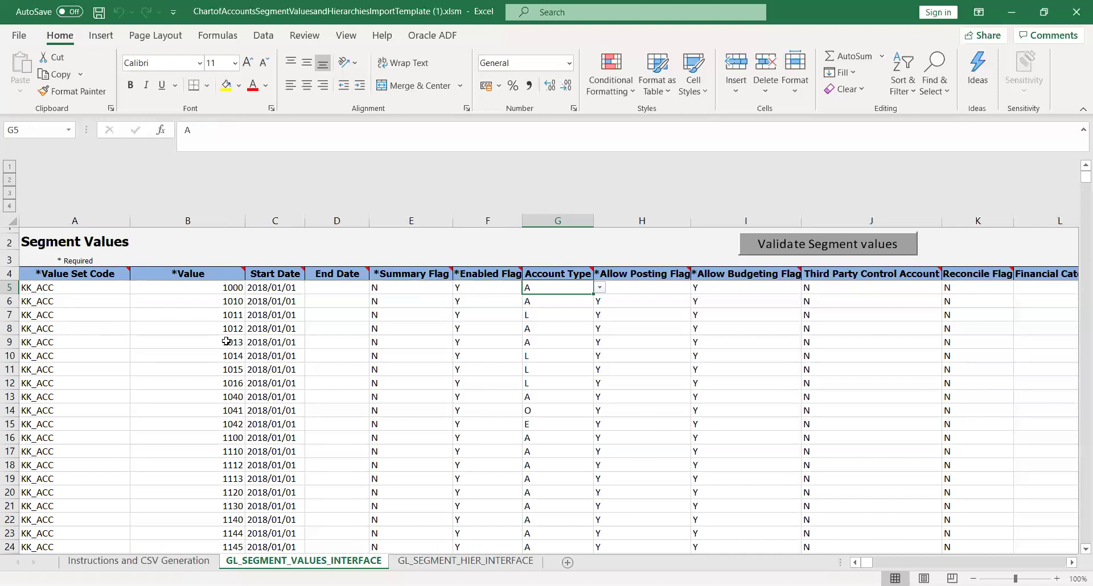
key("Right")
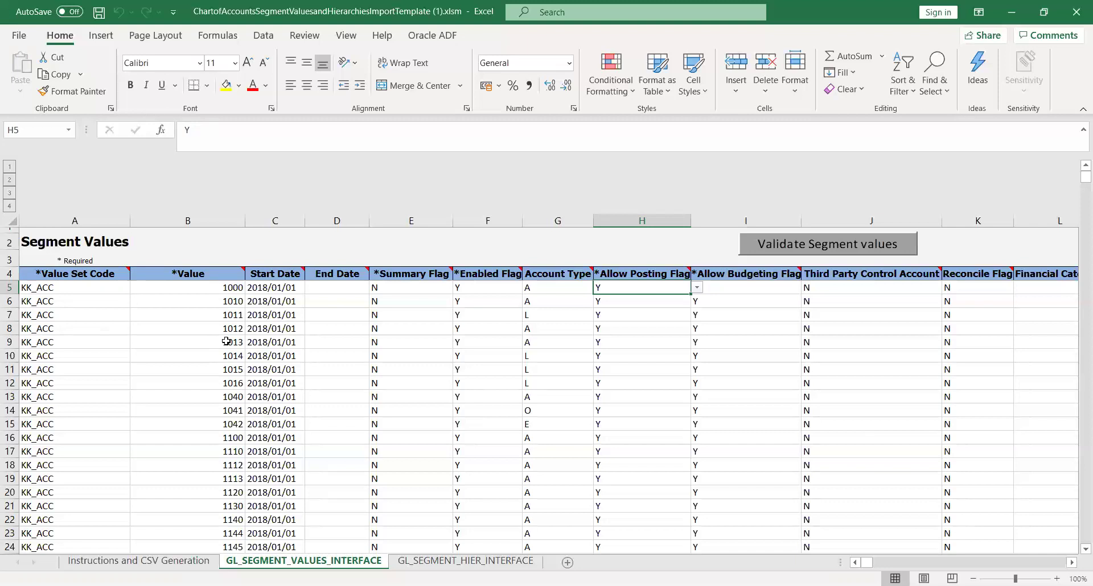
Set the Allow Budgeting Flag to Y and the Third Party Control Account to N in row 5.
key("Tab")
type("Y")
key("ctrl+Return")
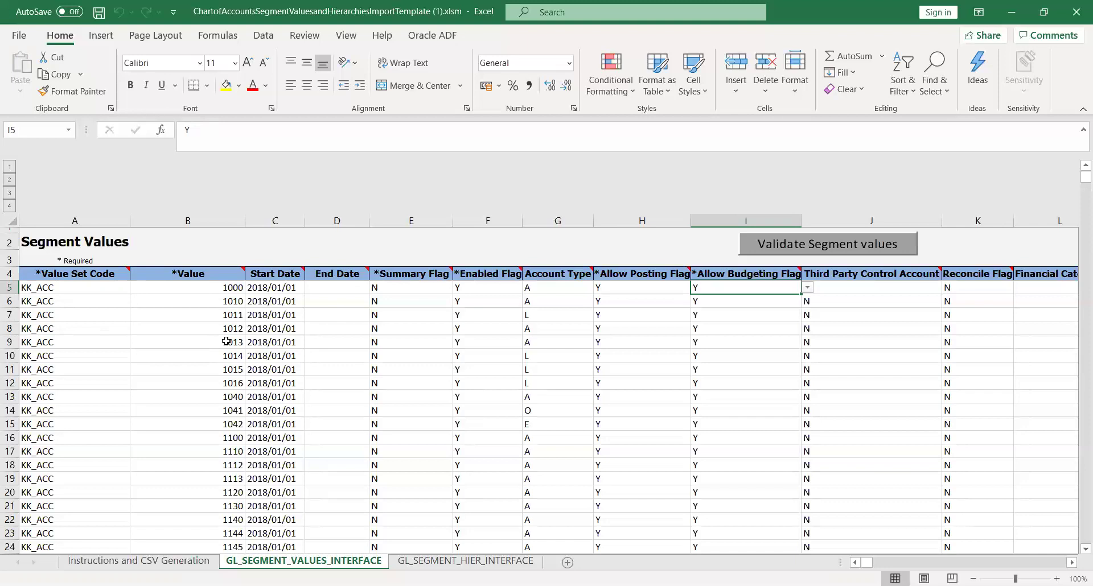
key("Tab")
type("N")
key("ctrl+Return")
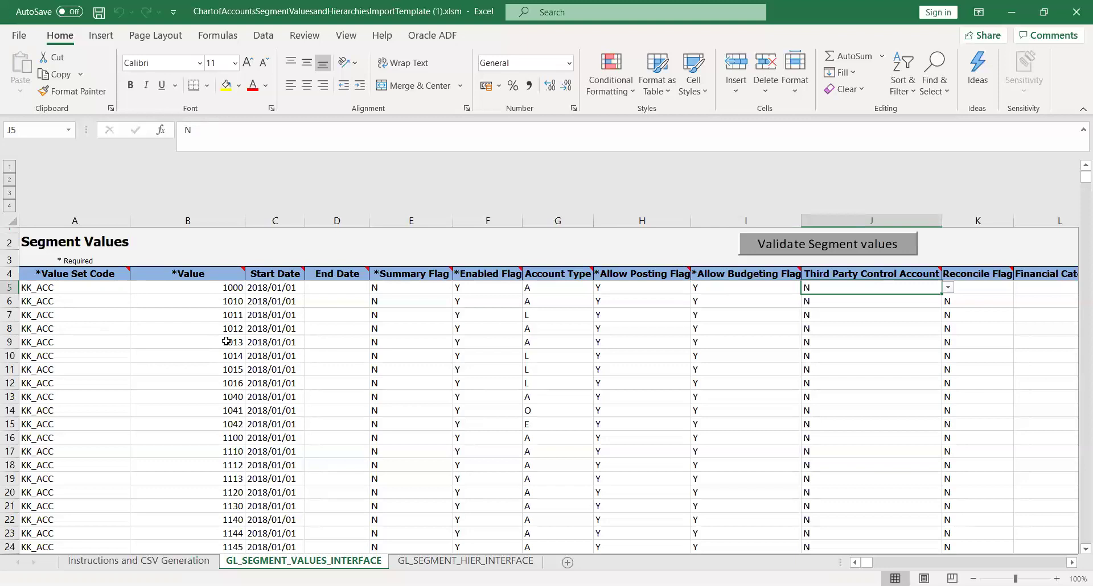
Check the Third Party Control Account choices in row 5, plus its Reconcile Flag, Financial Category and US description.
left_click(947, 287)
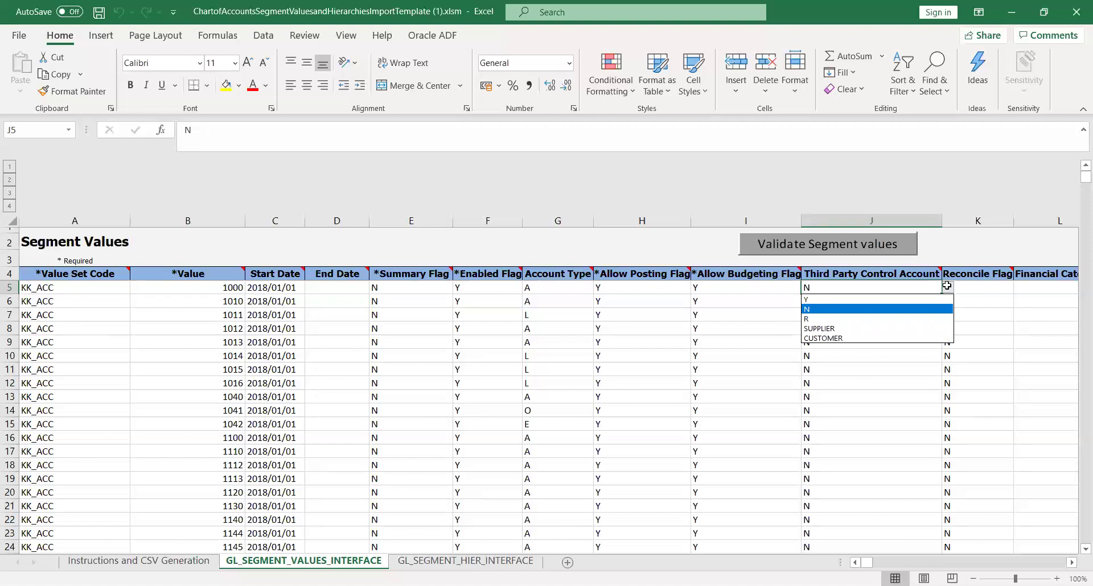
key("Down")
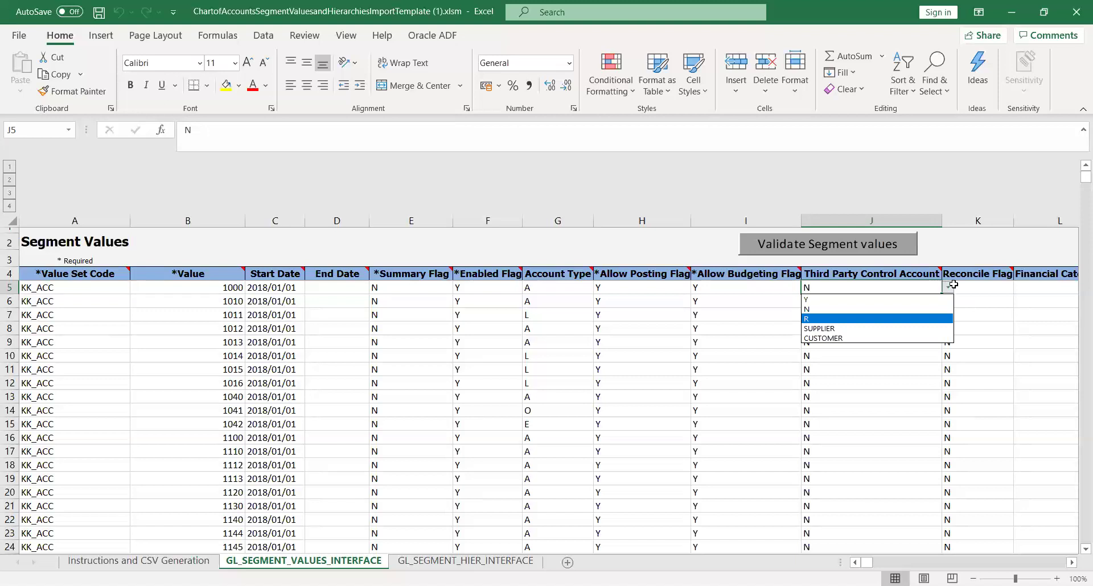
key("Escape")
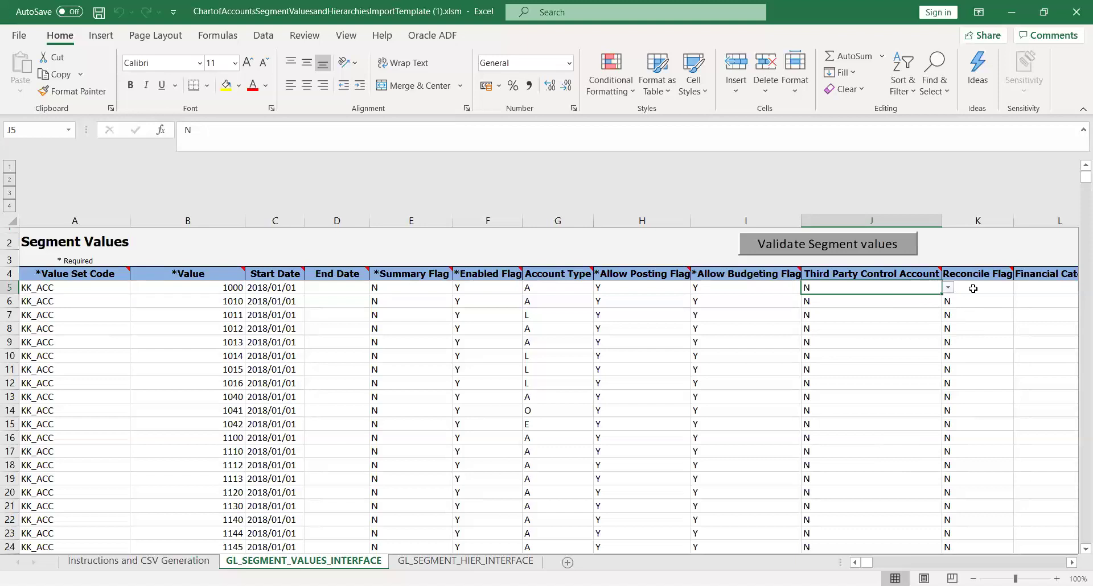
left_click(973, 288)
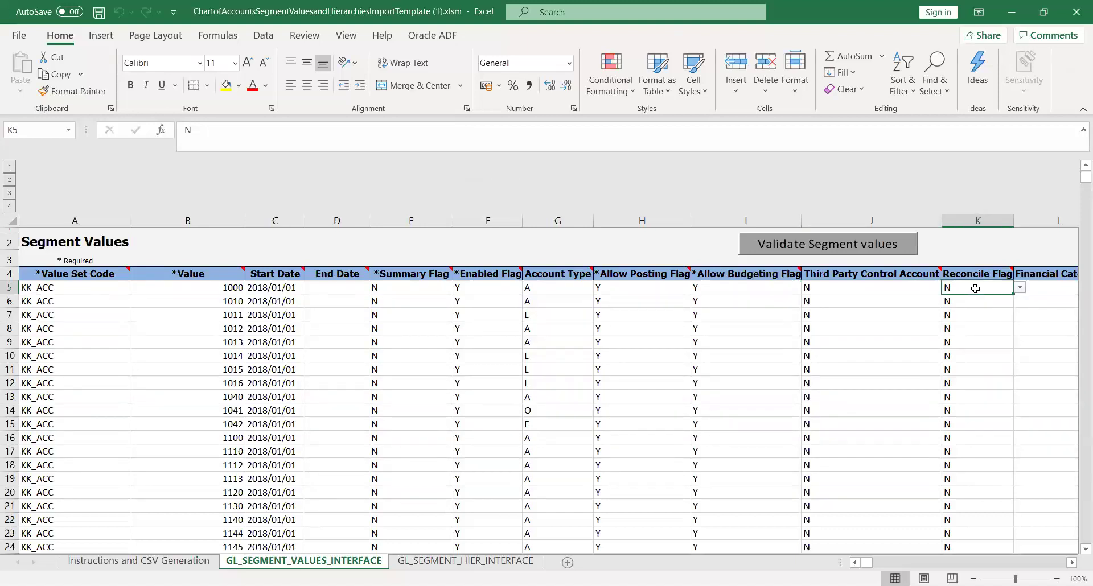
key("Right")
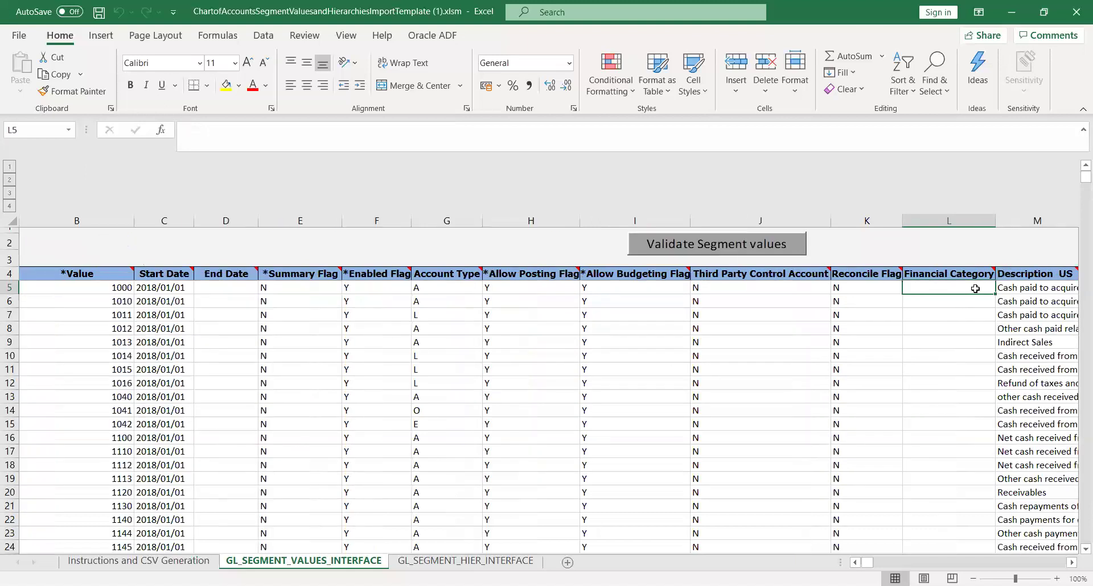
key("Right")
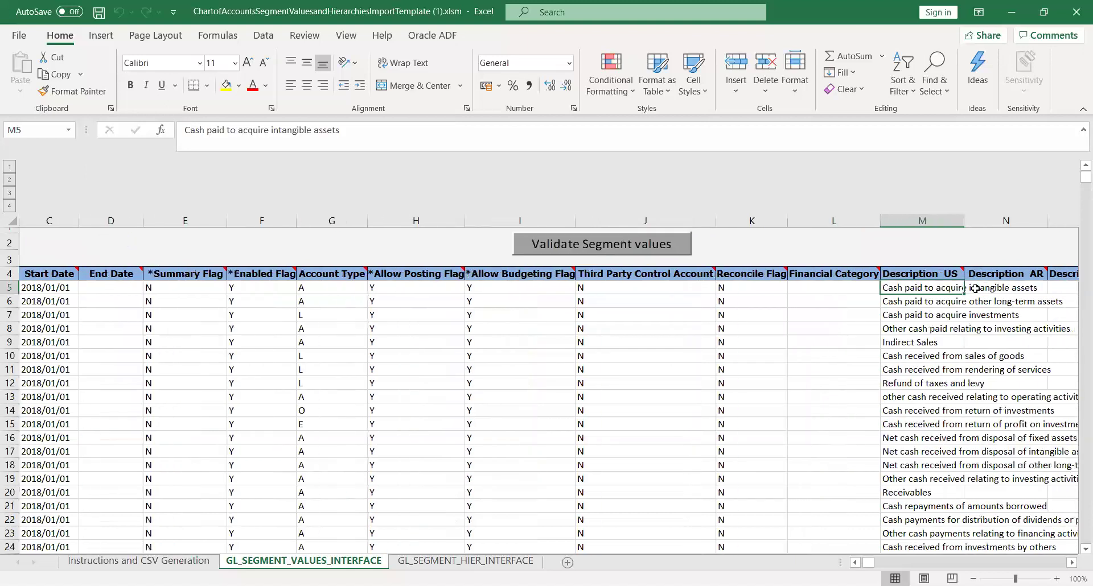
key("Left")
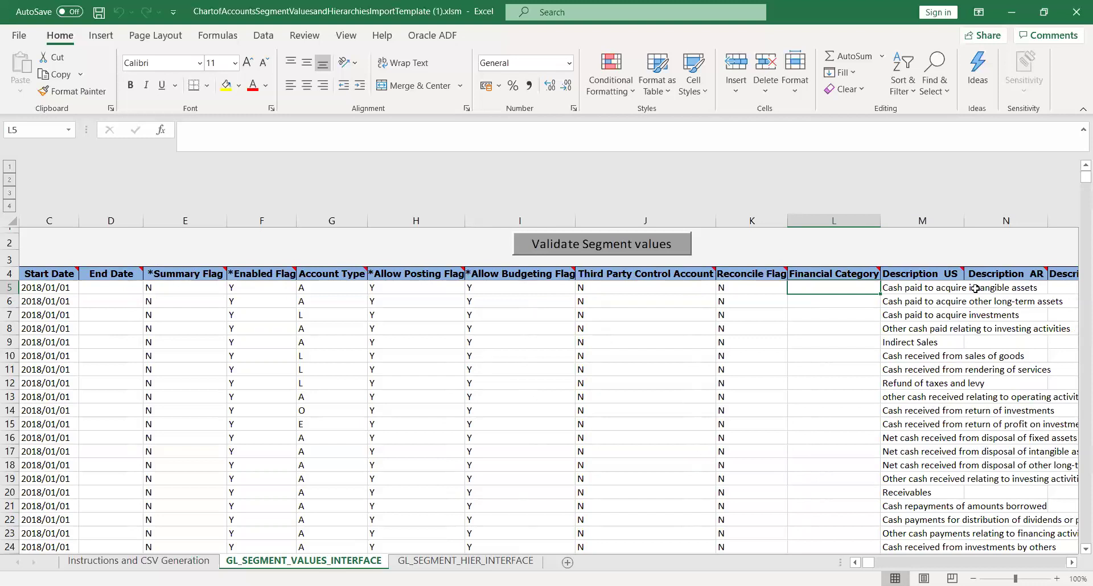
left_click(975, 289)
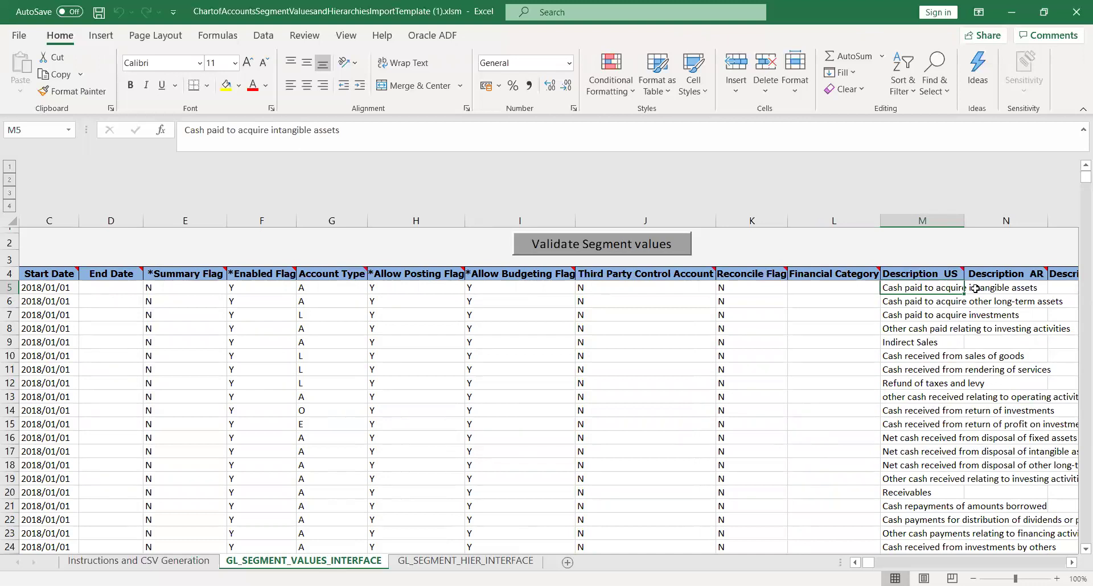
Examine the language-specific description columns of the segment values sheet, and return to the Value Set Code column.
key("Right")
key("Right")
key("Right")
key("Right")
key("Right")
key("Right")
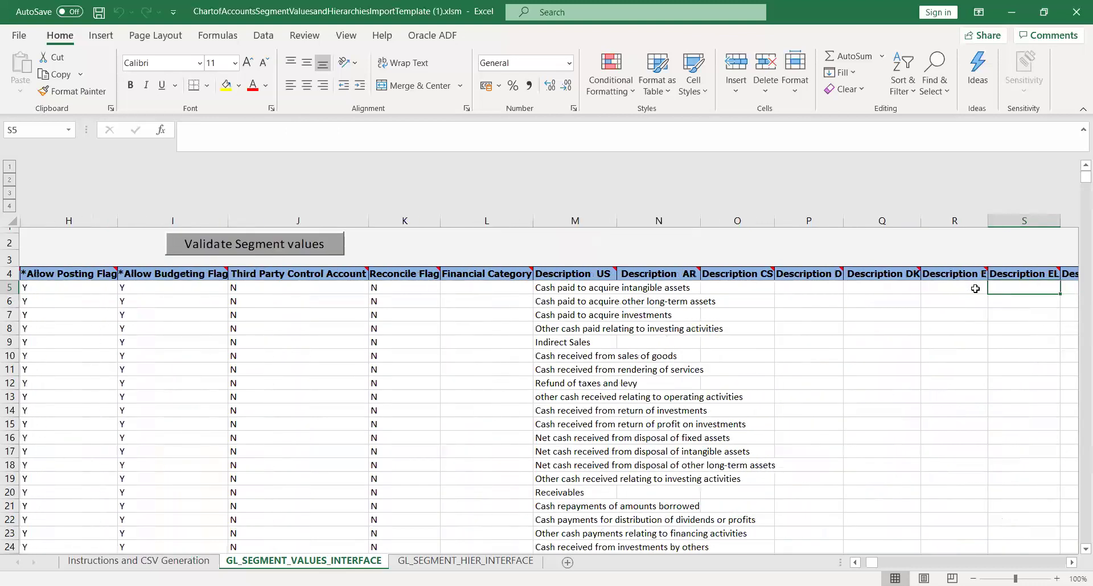
key("Right")
key("Right")
key("Right")
key("Right")
key("Right")
key("Right")
key("Right")
key("Right")
key("Right")
key("Right")
key("Right")
key("Right")
key("Right")
key("Right")
key("Right")
key("Right")
key("Right")
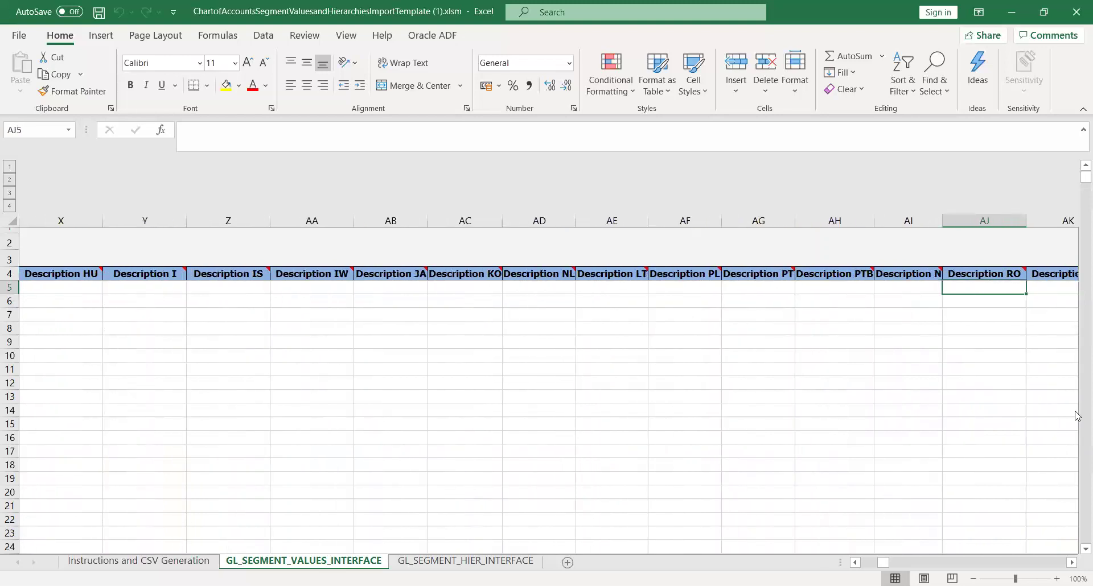
left_click_drag(883, 565, 895, 567)
left_click_drag(896, 567, 859, 569)
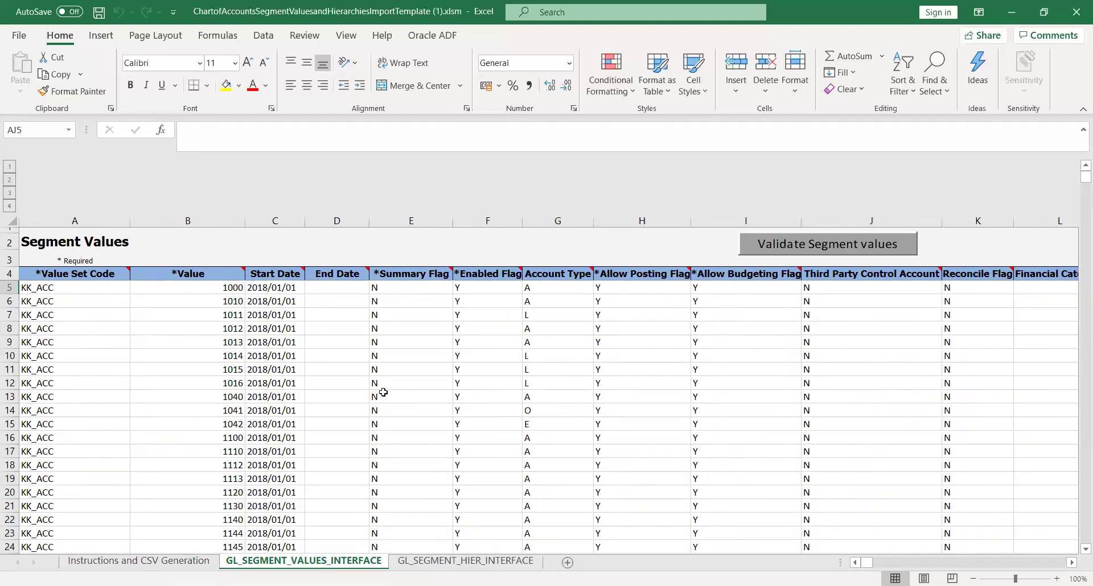
Open the GL_SEGMENT_HIER_INTERFACE sheet and examine row 610 from the value set and tree columns across to Parent2.
left_click(336, 319)
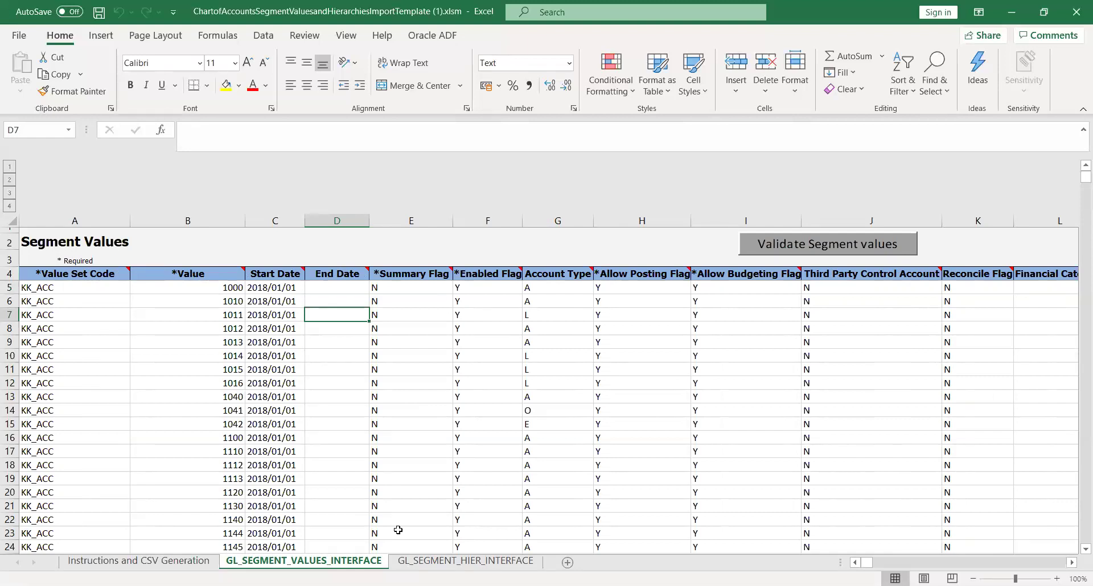
left_click(443, 561)
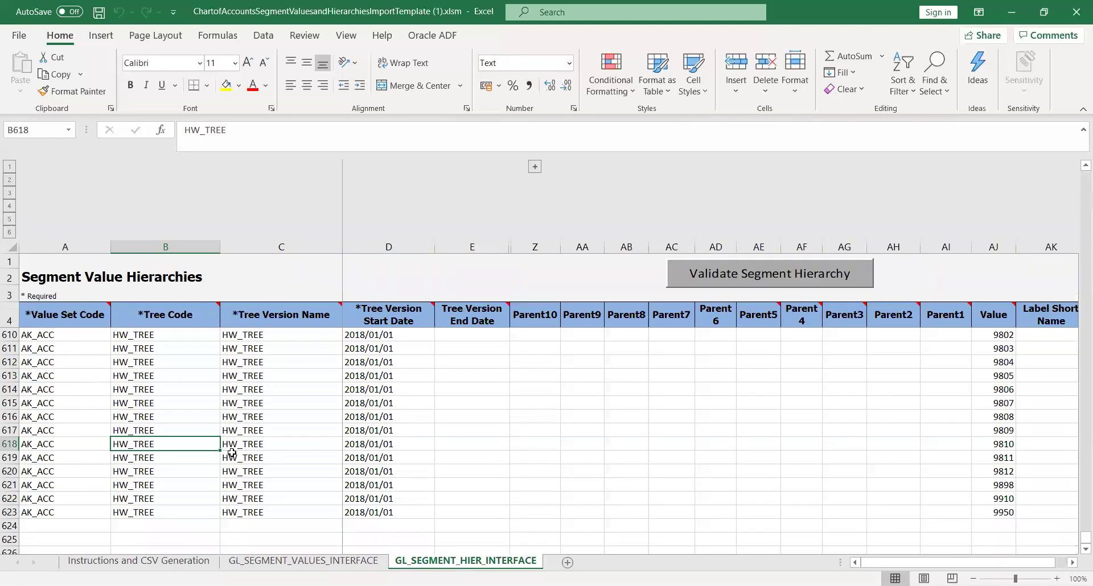
left_click(76, 359)
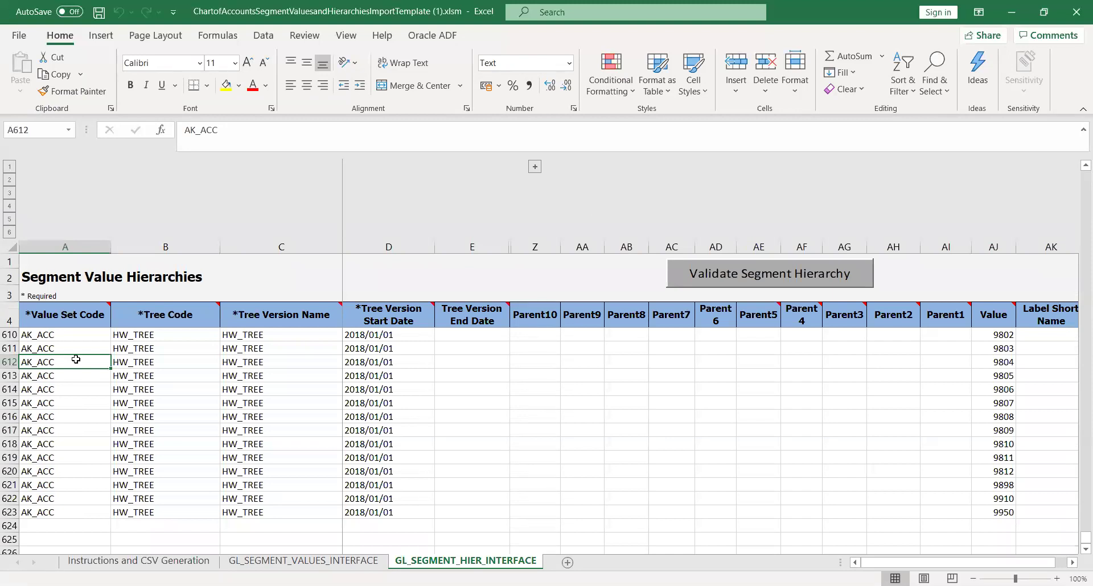
key("Up")
key("Up")
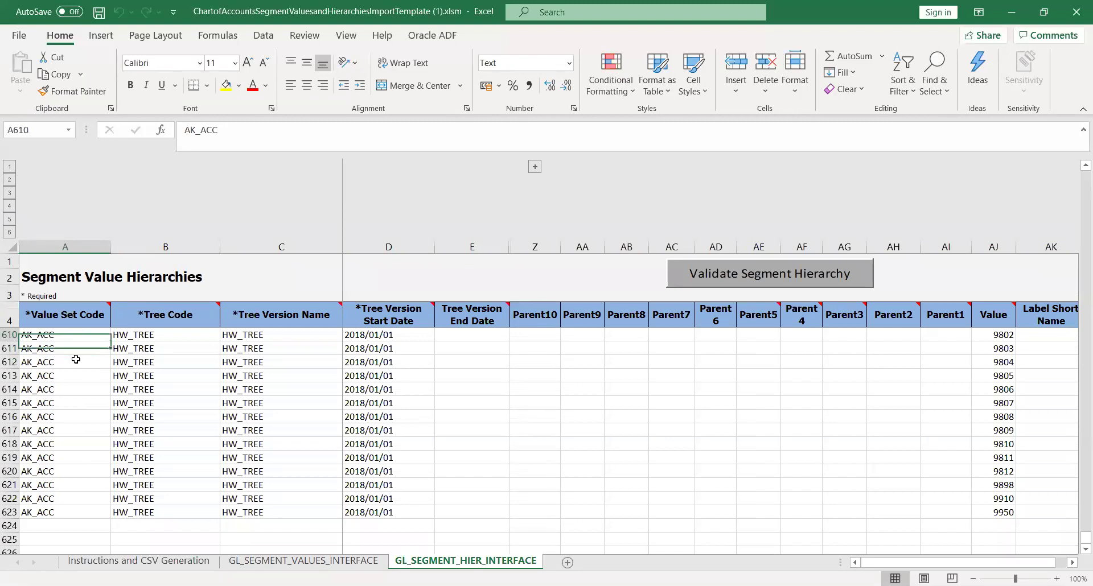
key("Right")
key("Right")
key("Right")
key("Right")
key("Right")
key("Right")
key("Right")
key("Right")
key("Right")
key("Right")
key("Right")
key("Right")
key("Right")
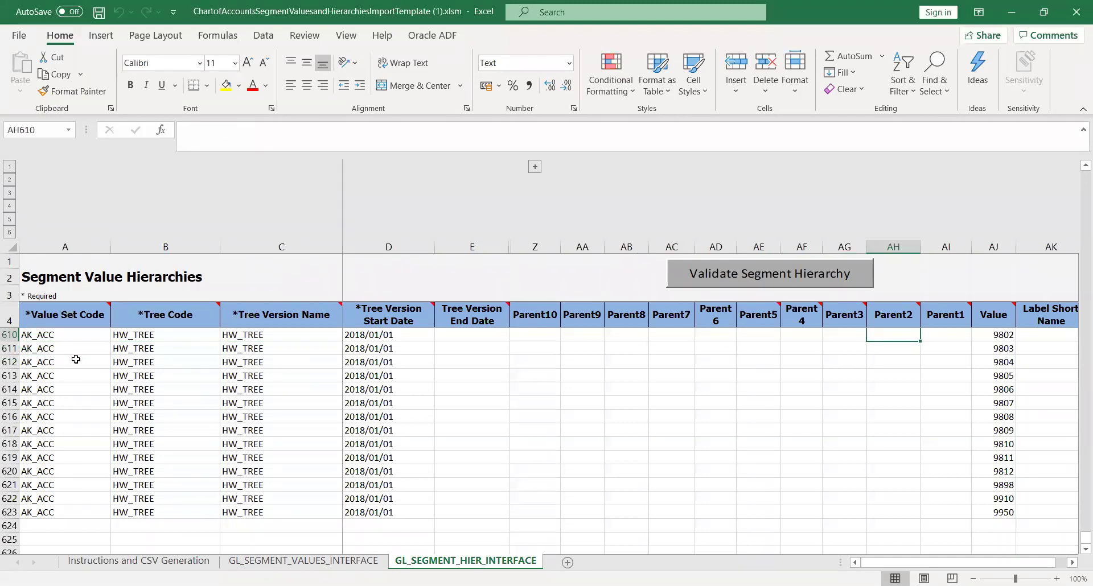
Examine the parent level columns of the hierarchy sheet in row 610, along with Value and Label Short Name.
key("Left")
key("Left")
key("Left")
key("Left")
key("Left")
key("Left")
key("Left")
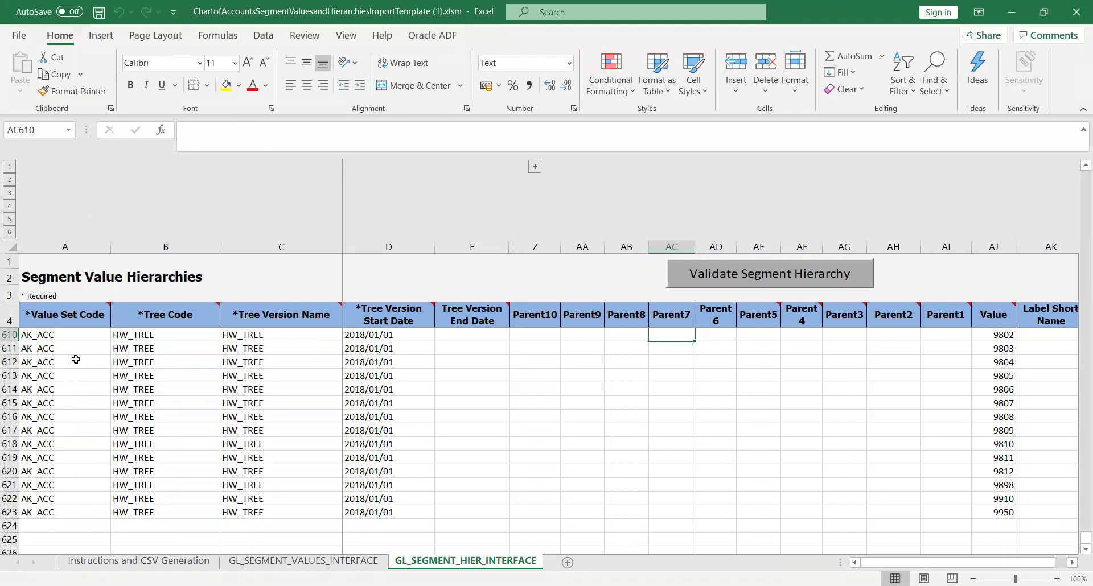
key("Left")
key("Left")
key("Right")
key("Right")
key("Right")
key("Right")
key("Right")
key("Right")
key("Right")
key("Right")
key("Right")
key("Right")
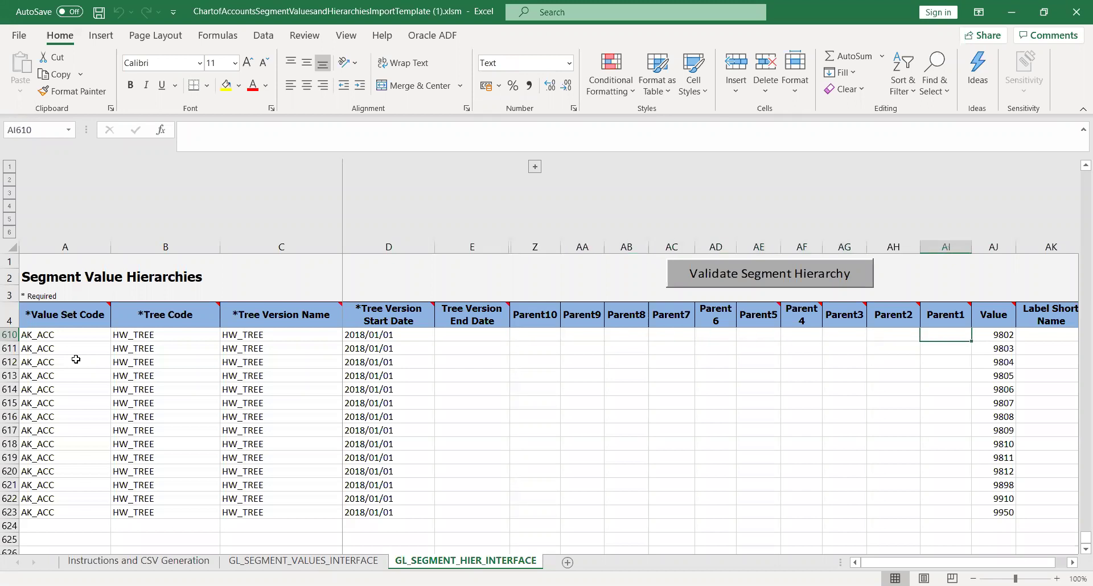
key("Right")
key("Left")
key("Left")
key("Left")
key("Left")
key("Right")
key("Right")
key("Right")
key("Left")
key("Left")
key("Left")
key("Left")
key("Left")
key("Left")
key("Left")
key("Left")
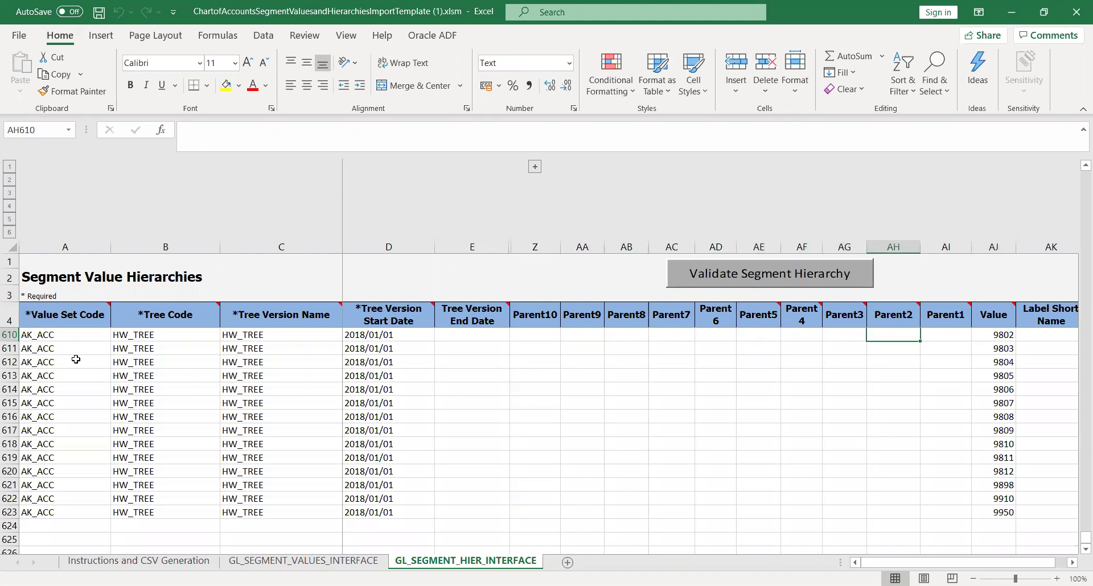
key("Right")
key("Right")
key("Right")
key("Right")
key("Right")
key("Right")
key("Right")
key("Right")
key("Right")
key("Right")
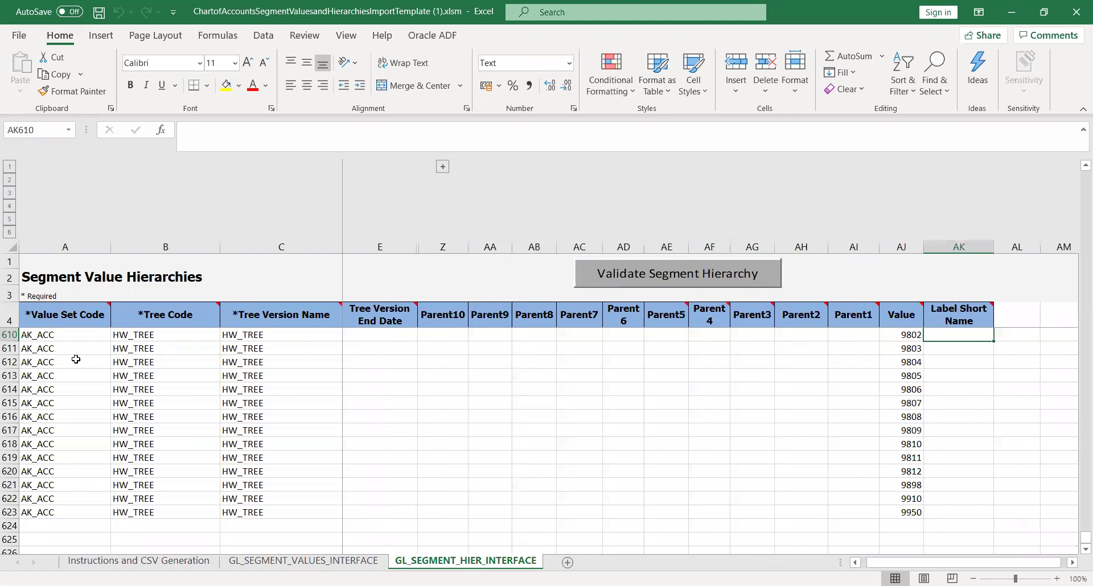
Examine the child account codes in the hierarchy sheet's Value column, moving upward from row 610.
key("Left")
key("Up")
key("Up")
key("Up")
key("Up")
key("Up")
key("Up")
key("Up")
key("Up")
key("Up")
key("Up")
key("Up")
key("Up")
key("Up")
key("Up")
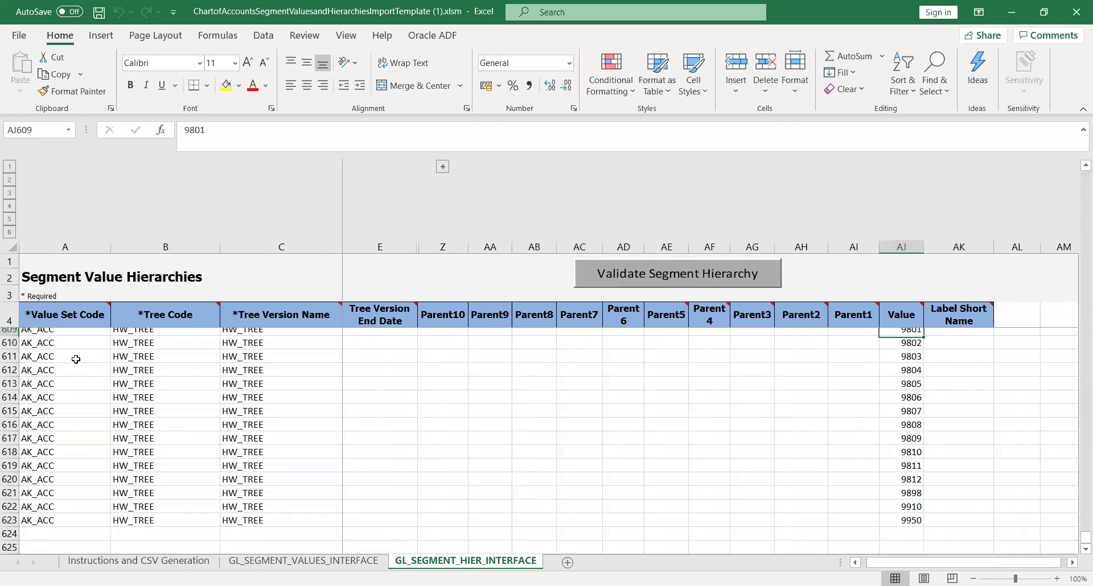
key("Up")
key("Up")
key("Up")
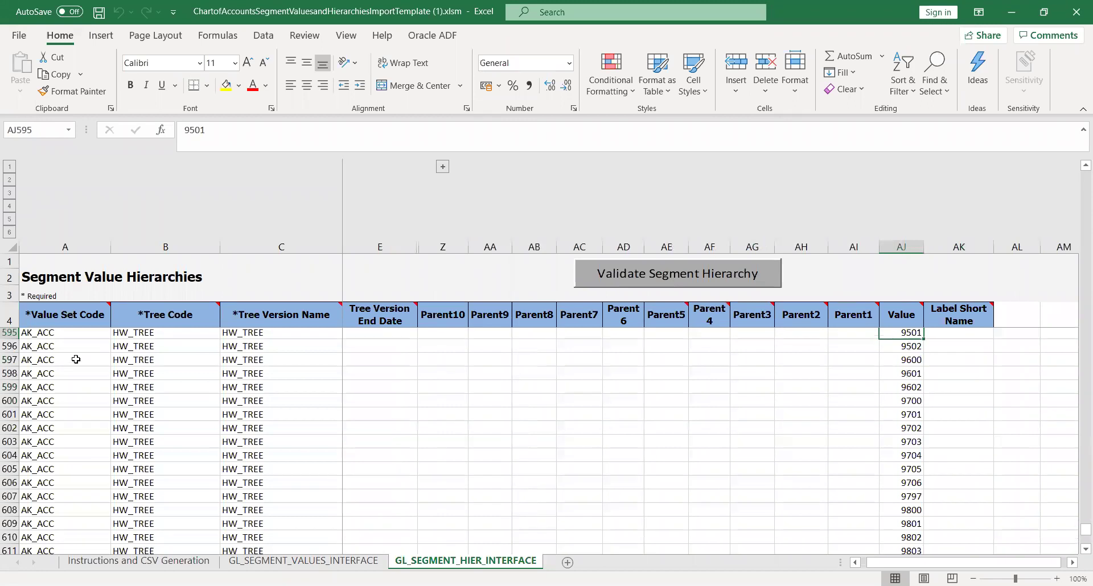
Examine the parent columns in row 593 of the hierarchy sheet, going back from Value toward the higher parent levels.
key("Left")
key("Left")
key("Left")
key("Left")
key("Left")
key("Left")
key("Left")
key("Left")
key("Left")
key("Left")
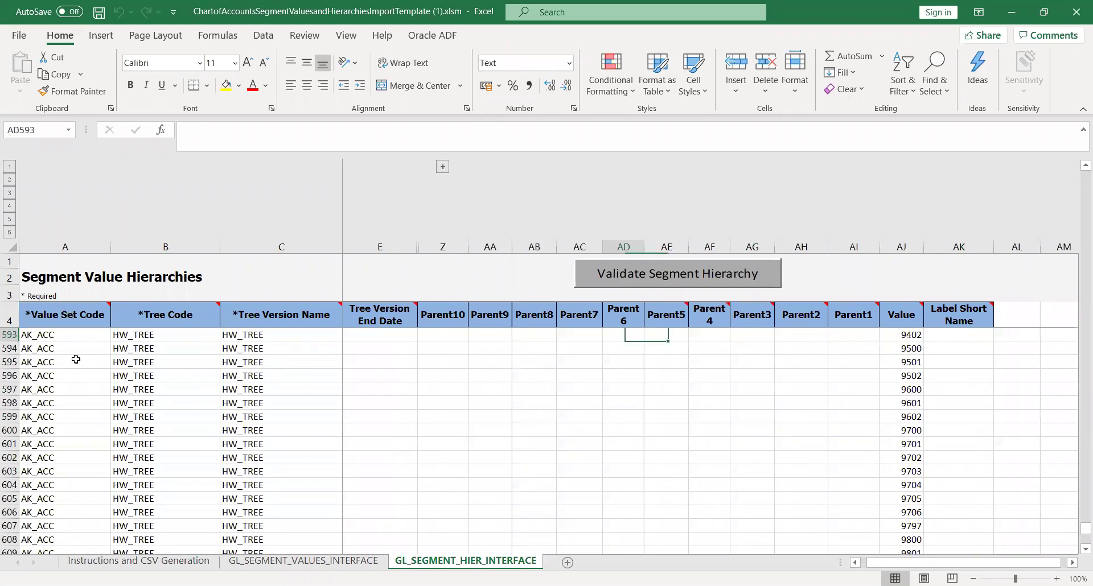
Examine the parent level columns in row 593 of the hierarchy sheet, moving forward to Parent3 and back to Parent7.
key("Right")
key("Right")
key("Right")
key("Right")
key("Right")
key("Right")
key("Right")
key("Right")
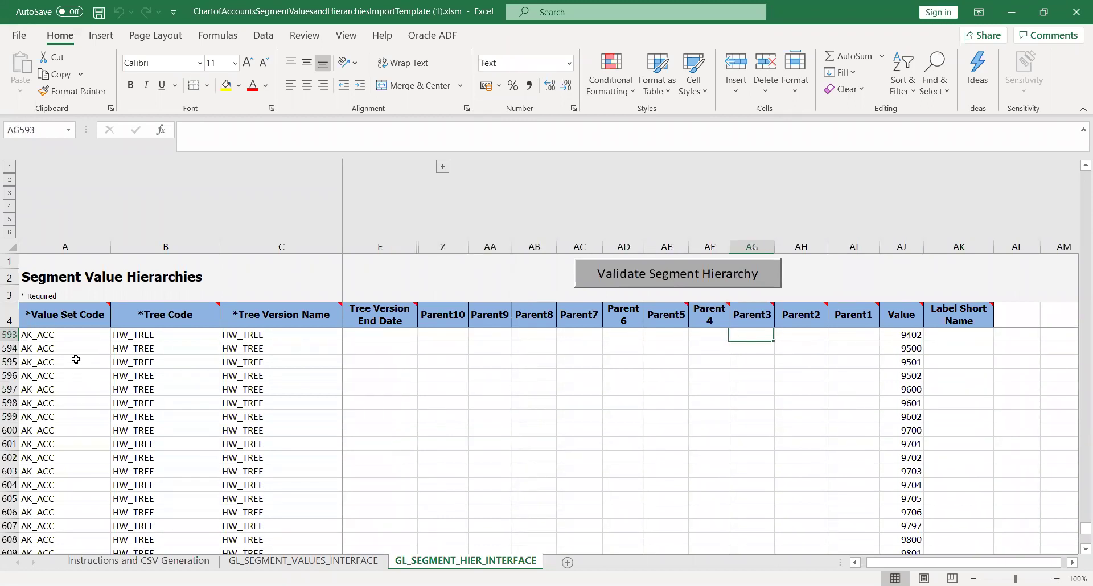
key("Left")
key("Left")
key("Left")
key("Left")
key("Left")
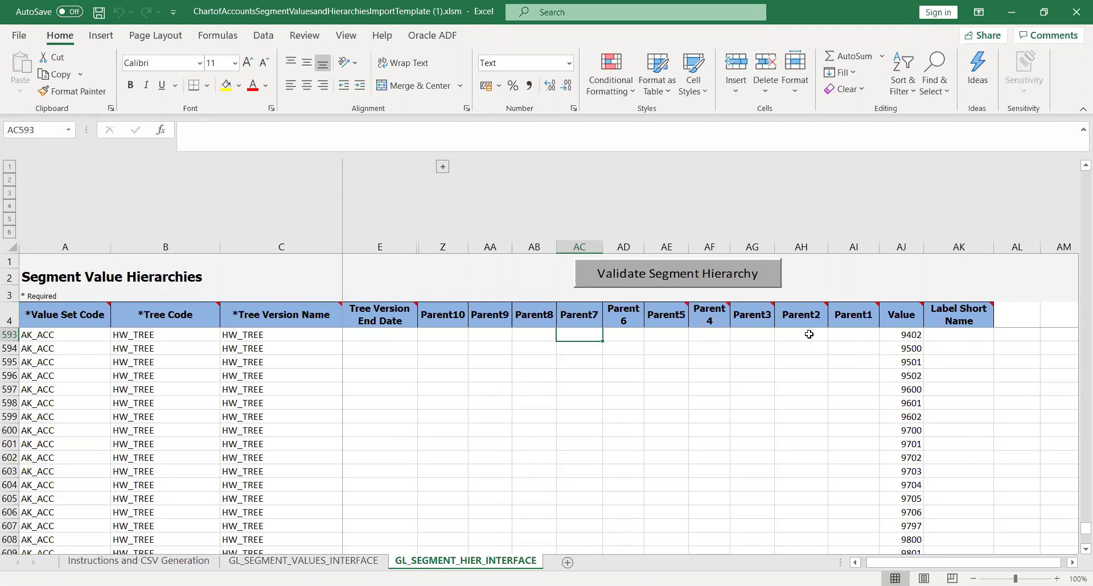
Examine how the Value column in row 593 relates to its Parent1 and Parent2 columns.
left_click(854, 337)
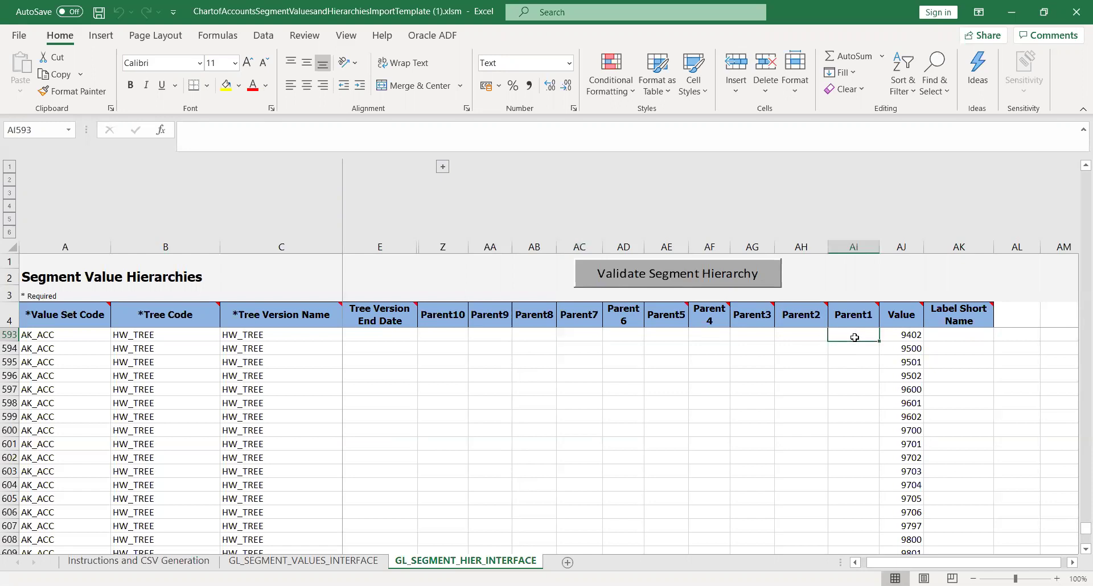
left_click(898, 338)
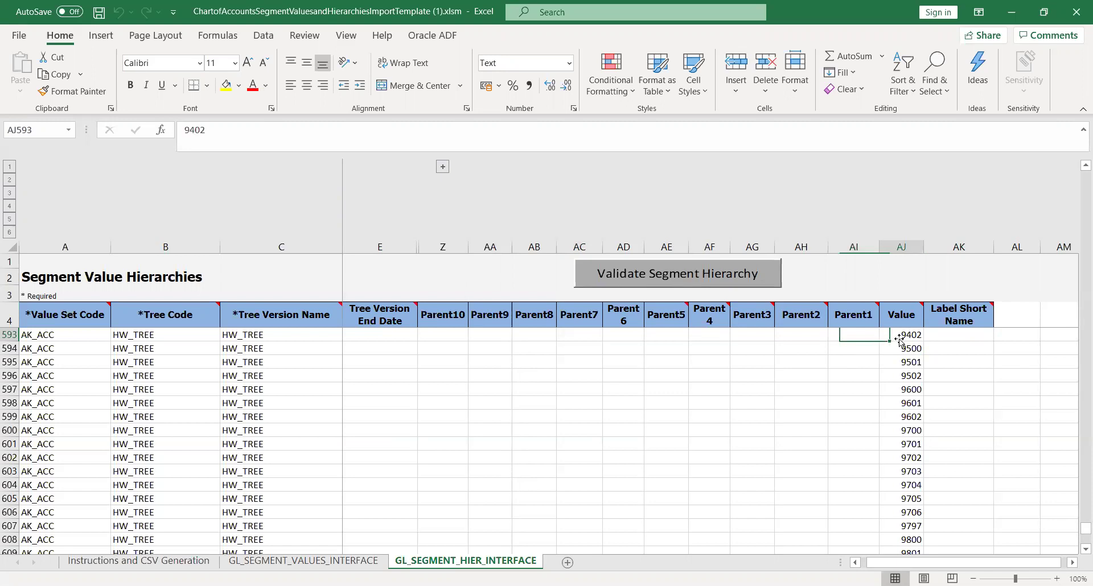
left_click(846, 336)
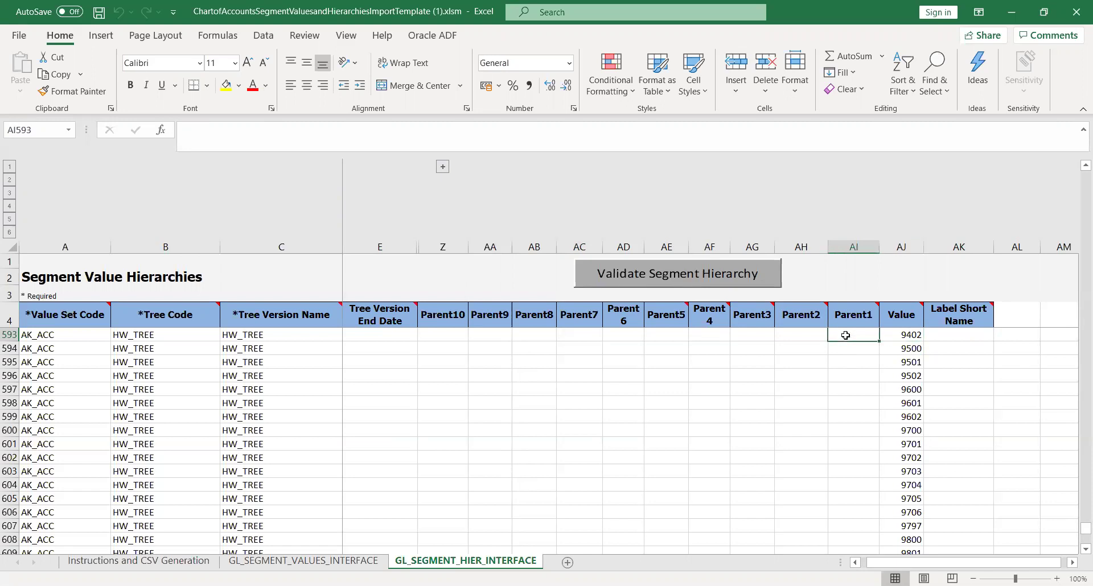
left_click(896, 335)
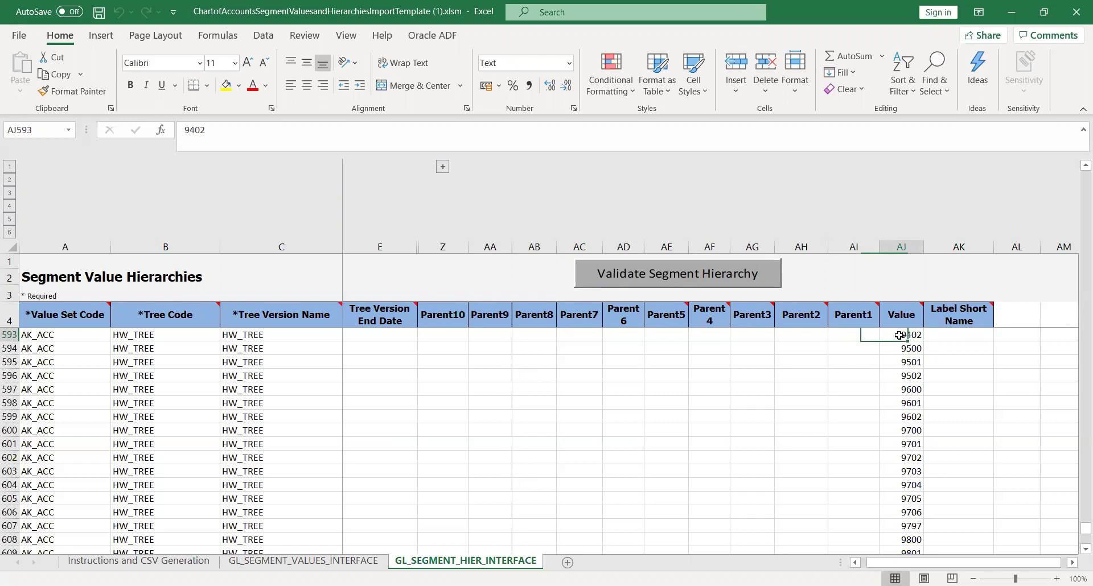
left_click(795, 335)
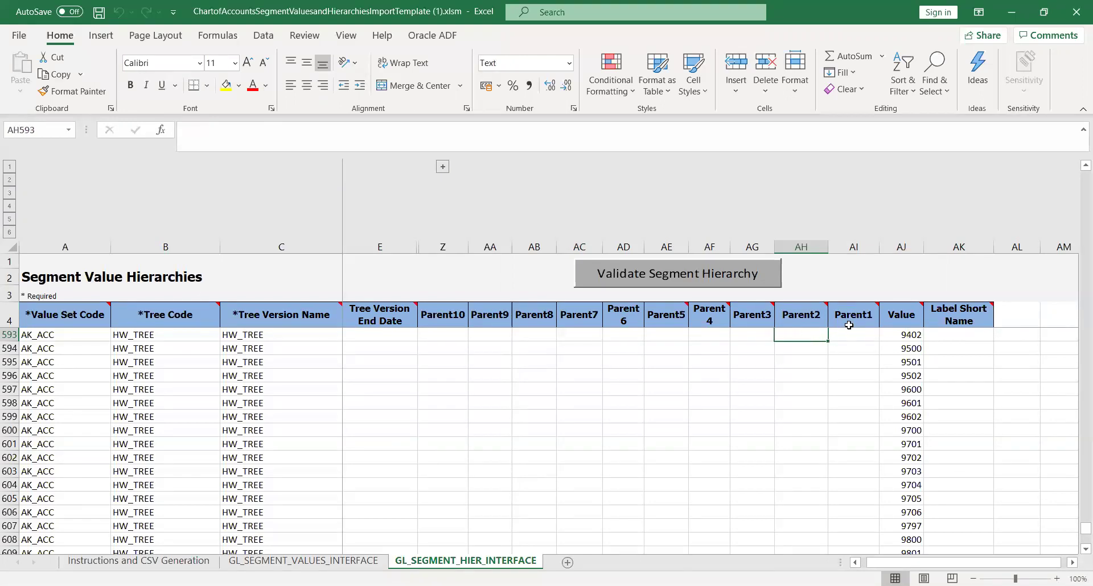
left_click(864, 336)
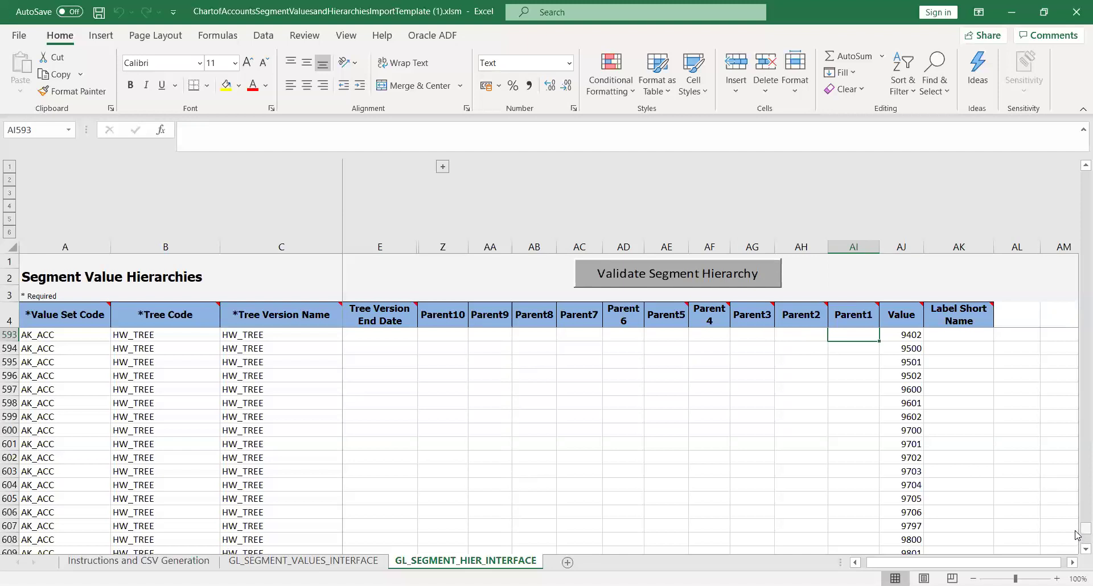
Set the Value Set Code in the first data row, cell A5, to KK_ACC.
left_click_drag(1077, 536, 1077, 165)
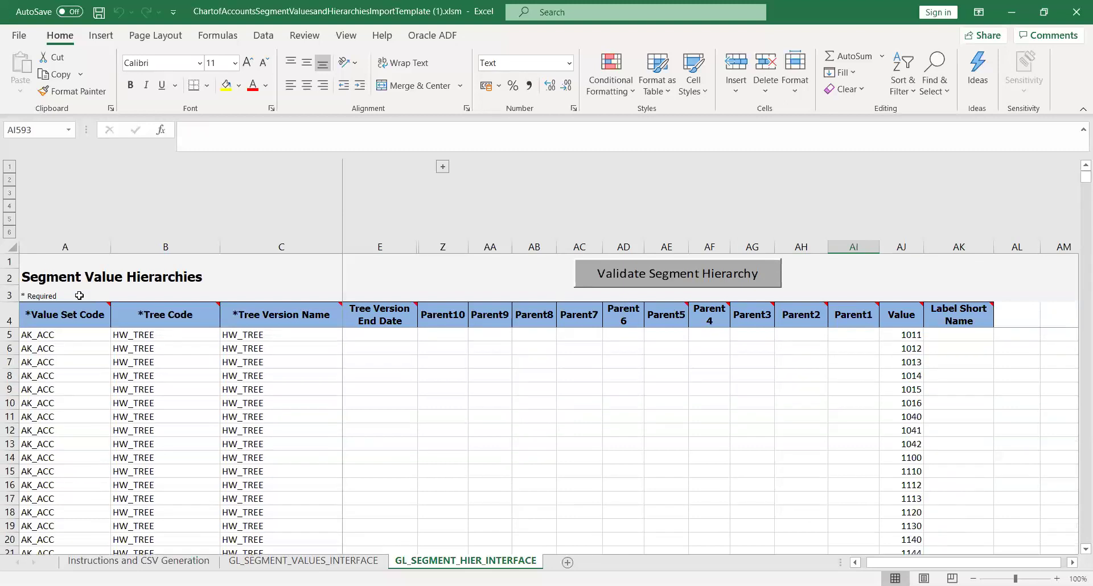
left_click(78, 337)
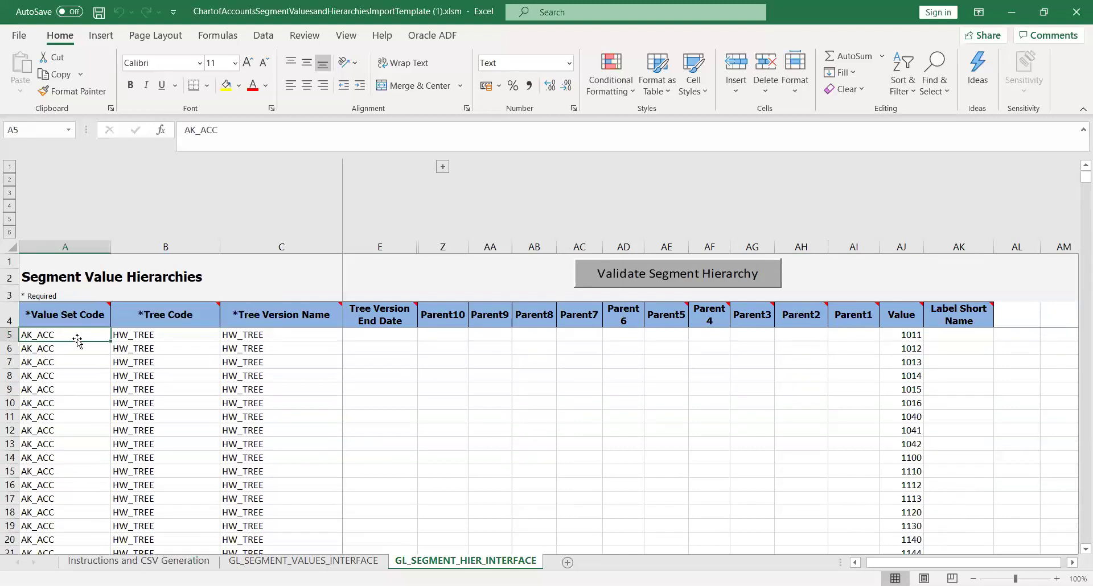
type("KK_ACC")
key("Return")
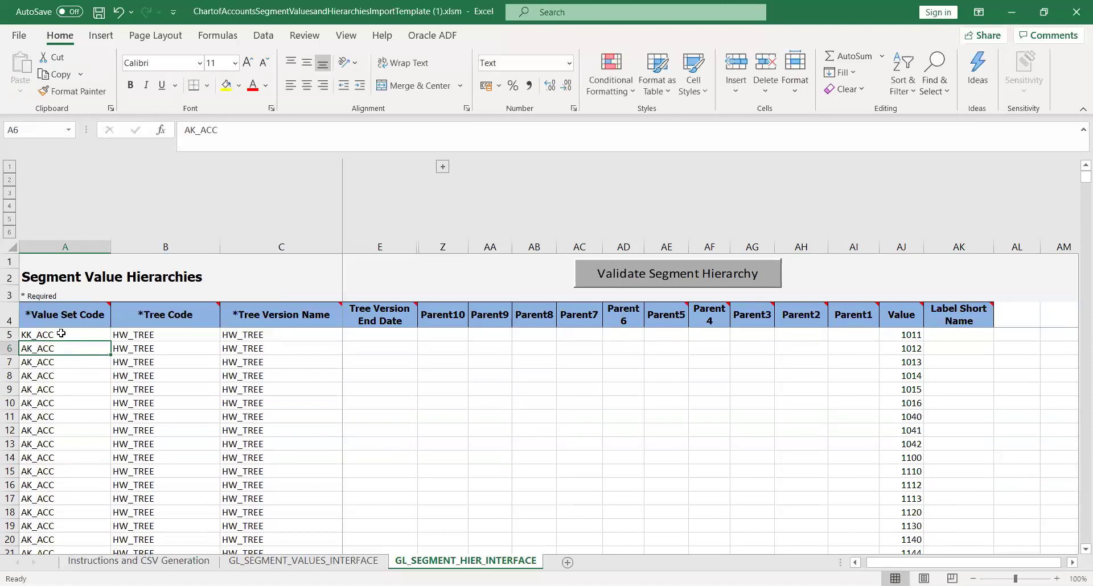
Copy KK_ACC from cell A5 and select the Value Set Code cells below it, from A6 down through the filled data rows.
left_click(61, 335)
key("ctrl+c")
key("Down")
key("shift+Down")
key("shift+Down")
key("shift+Down")
key("shift+Down")
key("shift+Down")
key("shift+Down")
key("shift+Down")
key("shift+Down")
key("shift+Down")
key("shift+Down")
key("shift+Down")
key("shift+Down")
key("shift+Down")
key("shift+Down")
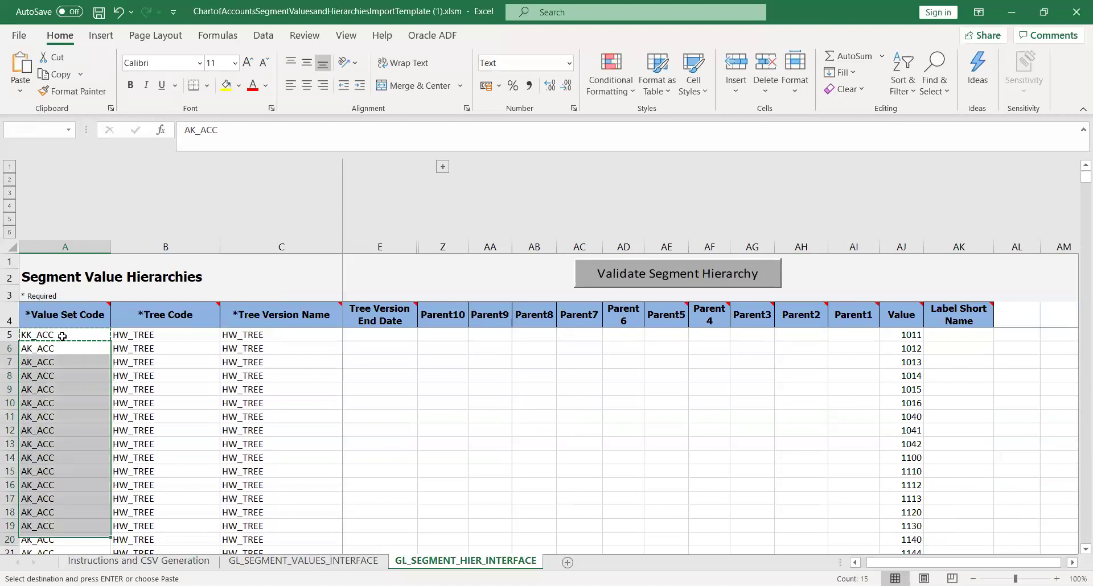
key("shift+Down")
key("shift+Down")
key("shift+Down")
key("shift+Down")
key("shift+Down")
key("shift+Down")
key("shift+Down")
key("shift+Down")
key("shift+Down")
key("shift+Down")
key("shift+Down")
key("shift+Down")
key("shift+Down")
key("shift+Down")
key("shift+Down")
key("shift+Down")
key("shift+Down")
key("shift+Down")
key("shift+Down")
key("shift+Down")
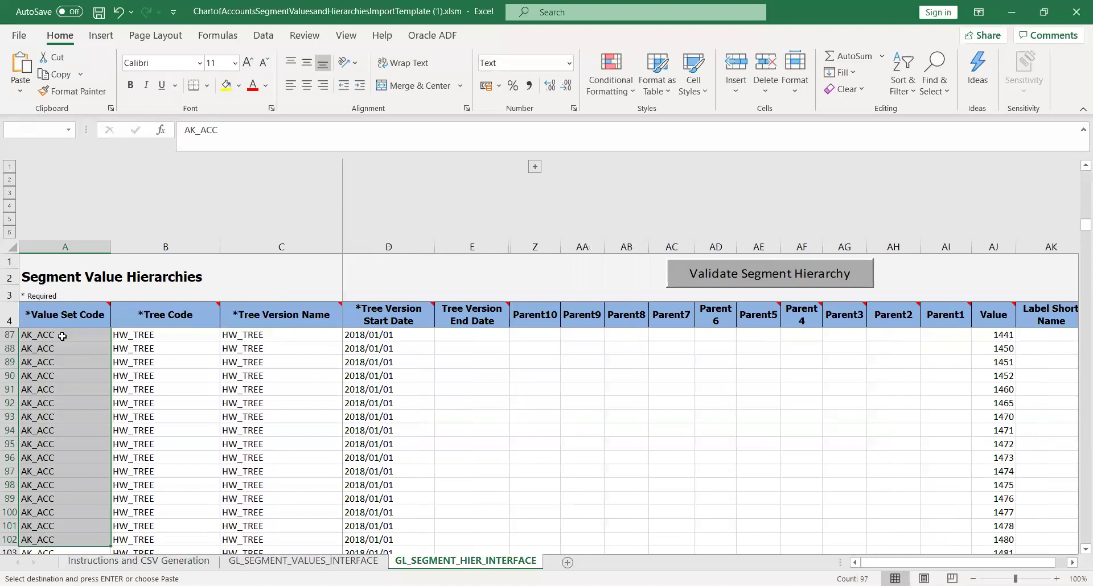
key("shift+Down")
key("shift+Down")
key("shift+Down")
key("shift+Down")
key("shift+Down")
key("shift+Down")
key("shift+Down")
key("shift+Down")
key("shift+Down")
key("shift+Down")
key("shift+Down")
key("shift+Down")
key("shift+Down")
key("shift+Down")
key("shift+Down")
key("shift+Down")
key("shift+Down")
key("shift+Down")
key("shift+Down")
key("shift+Down")
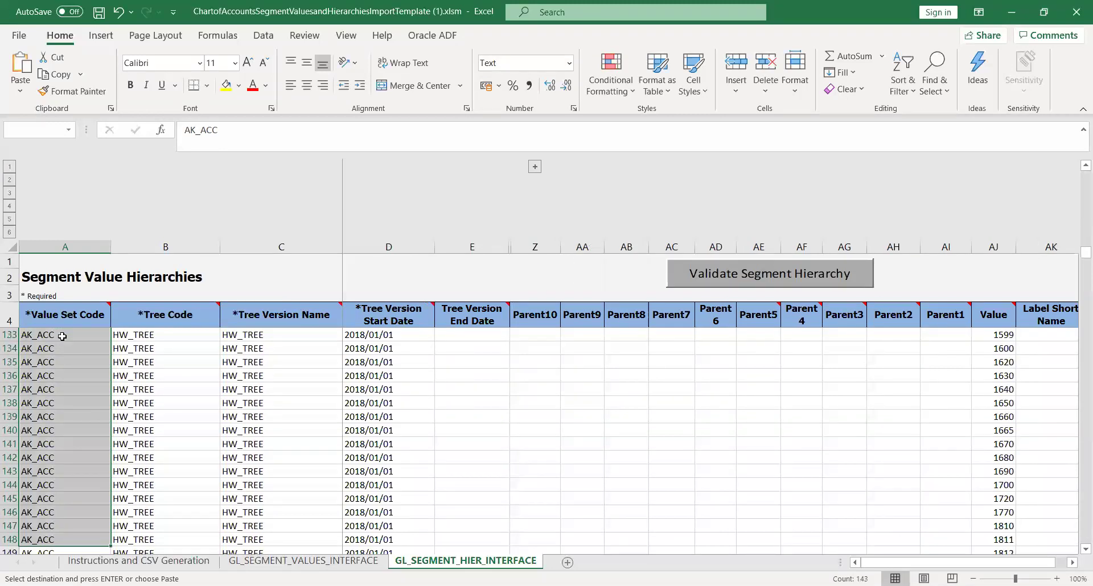
key("shift+Down")
key("shift+Down")
key("shift+Down")
key("shift+Down")
key("shift+Down")
key("shift+Down")
key("shift+Down")
key("shift+Down")
key("shift+Down")
key("shift+Down")
key("shift+Down")
key("shift+Down")
key("shift+Down")
key("shift+Down")
key("shift+Down")
key("shift+Down")
key("shift+Down")
key("shift+Down")
key("shift+Down")
key("shift+Down")
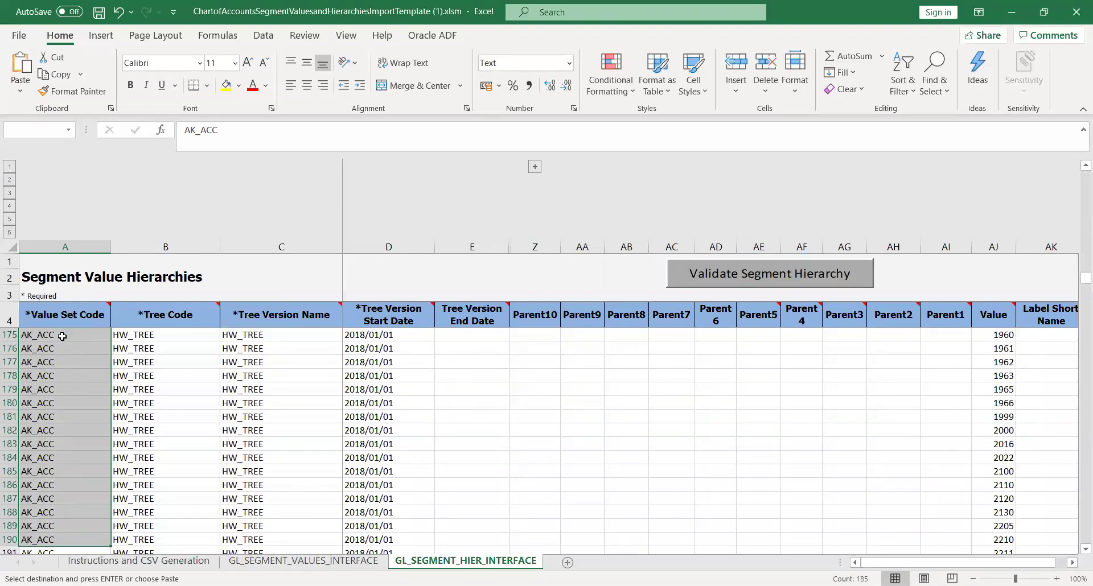
key("shift+Down")
key("shift+Down")
key("shift+Down")
key("shift+Down")
key("shift+Down")
key("shift+Down")
key("shift+Down")
key("shift+Down")
key("shift+Down")
key("shift+Down")
key("shift+Down")
key("shift+Down")
key("shift+Down")
key("shift+Down")
key("shift+Down")
key("shift+Down")
key("shift+Down")
key("shift+Down")
key("shift+Down")
key("shift+Down")
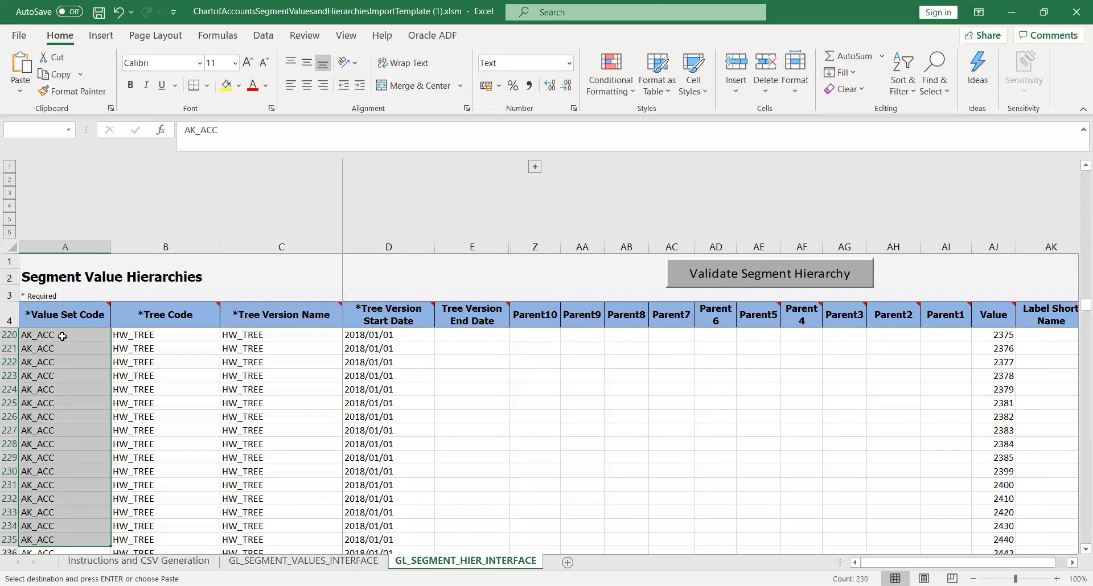
key("shift+Down")
key("shift+Down")
key("shift+Down")
key("shift+Down")
key("shift+Down")
key("shift+Down")
key("shift+Down")
key("shift+Down")
key("shift+Down")
key("shift+Down")
key("shift+Down")
key("shift+Down")
key("shift+Down")
key("shift+Down")
key("shift+Down")
key("shift+Down")
key("shift+Down")
key("shift+Down")
key("shift+Down")
key("shift+Down")
key("shift+Down")
key("shift+Down")
key("shift+Down")
key("shift+Down")
key("shift+Down")
key("shift+Down")
key("shift+Down")
key("shift+Down")
key("shift+Down")
key("shift+Down")
key("shift+Down")
key("shift+Down")
key("shift+Down")
key("shift+Down")
key("shift+Down")
key("shift+Down")
key("shift+Down")
key("shift+Down")
key("shift+Down")
key("shift+Down")
key("shift+Down")
key("shift+Down")
key("shift+Down")
key("shift+Down")
key("shift+Down")
key("shift+Down")
key("shift+Down")
key("shift+Down")
key("shift+Down")
key("shift+Down")
key("shift+Down")
key("shift+Down")
key("shift+Down")
key("shift+Down")
key("shift+Down")
key("shift+Down")
key("shift+Down")
key("shift+Down")
key("shift+Down")
key("shift+Down")
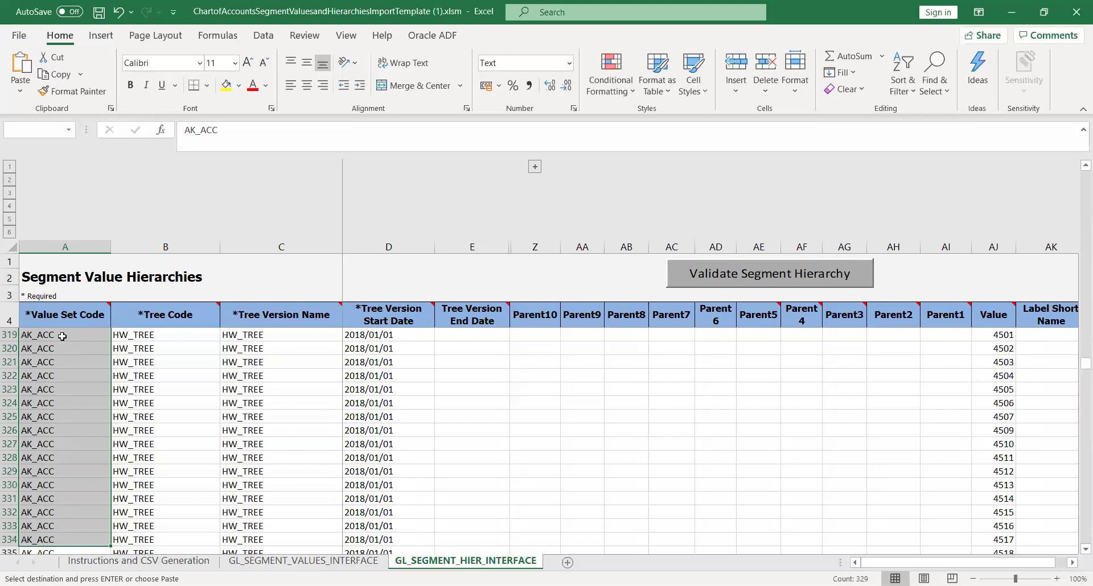
Extend the Value Set Code selection in column A down to the last filled data row, row 623, leaving out the empty rows below.
key("shift+Down")
key("shift+Down")
key("shift+Down")
key("shift+Down")
key("shift+Down")
key("shift+Down")
key("shift+Down")
key("shift+Down")
key("shift+Down")
key("shift+Down")
key("shift+Down")
key("shift+Down")
key("shift+Down")
key("shift+Down")
key("shift+Down")
key("shift+Down")
key("shift+Down")
key("shift+Down")
key("shift+Down")
key("shift+Down")
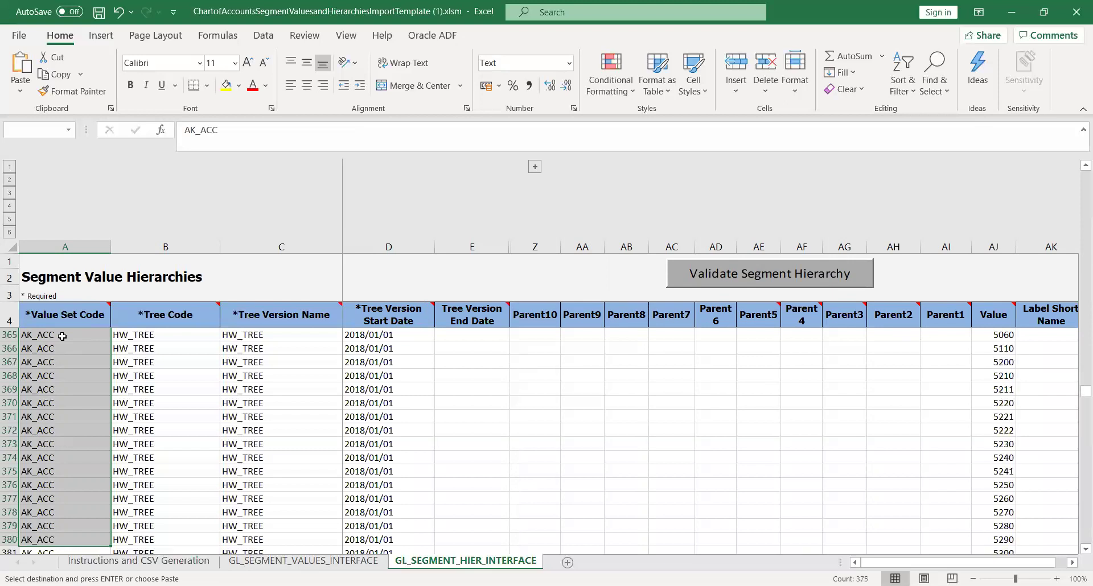
key("shift+Down")
key("shift+Down")
key("shift+Down")
key("shift+Down")
key("shift+Down")
key("shift+Down")
key("shift+Down")
key("shift+Down")
key("shift+Down")
key("shift+Down")
key("shift+Down")
key("shift+Down")
key("shift+Down")
key("shift+Down")
key("shift+Down")
key("shift+Down")
key("shift+Down")
key("shift+Down")
key("shift+Down")
key("shift+Down")
key("shift+Down")
key("shift+Down")
key("shift+Down")
key("shift+Down")
key("shift+Down")
key("shift+Down")
key("shift+Down")
key("shift+Down")
key("shift+Down")
key("shift+Down")
key("shift+Down")
key("shift+Down")
key("shift+Down")
key("shift+Down")
key("shift+Down")
key("shift+Down")
key("shift+Down")
key("shift+Down")
key("shift+Down")
key("shift+Down")
key("shift+Down")
key("shift+Down")
key("shift+Down")
key("shift+Down")
key("shift+Down")
key("shift+Down")
key("shift+Down")
key("shift+Down")
key("shift+Down")
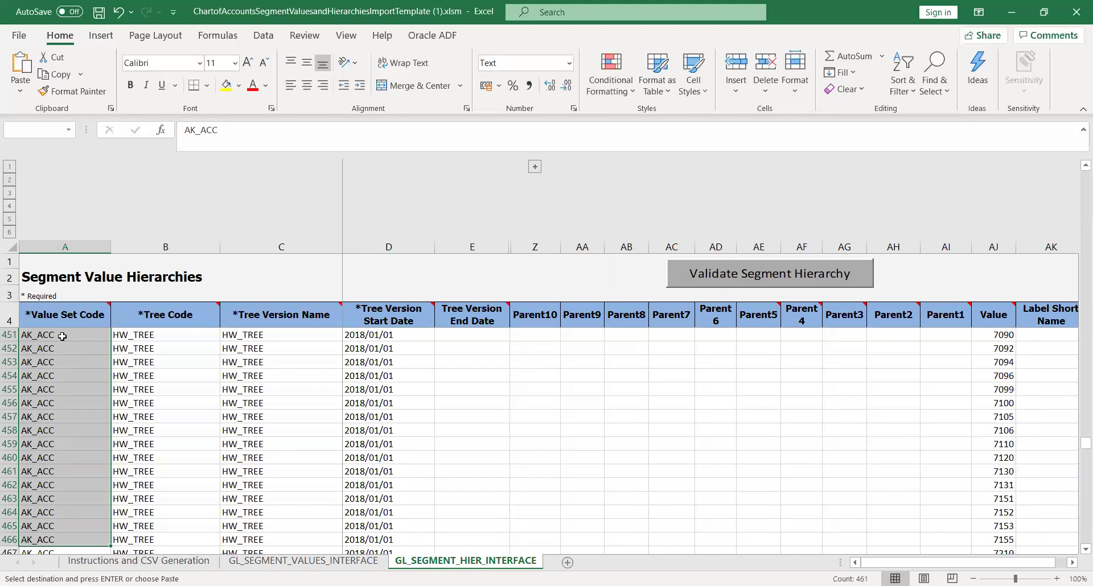
key("shift+Down")
key("shift+Down")
key("shift+Down")
key("shift+Down")
key("shift+Down")
key("shift+Down")
key("shift+Down")
key("shift+Down")
key("shift+Down")
key("shift+Down")
key("shift+Down")
key("shift+Down")
key("shift+Down")
key("shift+Down")
key("shift+Down")
key("shift+Down")
key("shift+Down")
key("shift+Down")
key("shift+Down")
key("shift+Down")
key("shift+Down")
key("shift+Down")
key("shift+Down")
key("shift+Down")
key("shift+Down")
key("shift+Down")
key("shift+Down")
key("shift+Down")
key("shift+Down")
key("shift+Down")
key("shift+Down")
key("shift+Down")
key("shift+Down")
key("shift+Down")
key("shift+Down")
key("shift+Down")
key("shift+Down")
key("shift+Down")
key("shift+Down")
key("shift+Down")
key("shift+Down")
key("shift+Down")
key("shift+Down")
key("shift+Down")
key("shift+Down")
key("shift+Down")
key("shift+Down")
key("shift+Down")
key("shift+Down")
key("shift+Down")
key("shift+Down")
key("shift+Down")
key("shift+Down")
key("shift+Down")
key("shift+Down")
key("shift+Down")
key("shift+Down")
key("shift+Down")
key("shift+Down")
key("shift+Down")
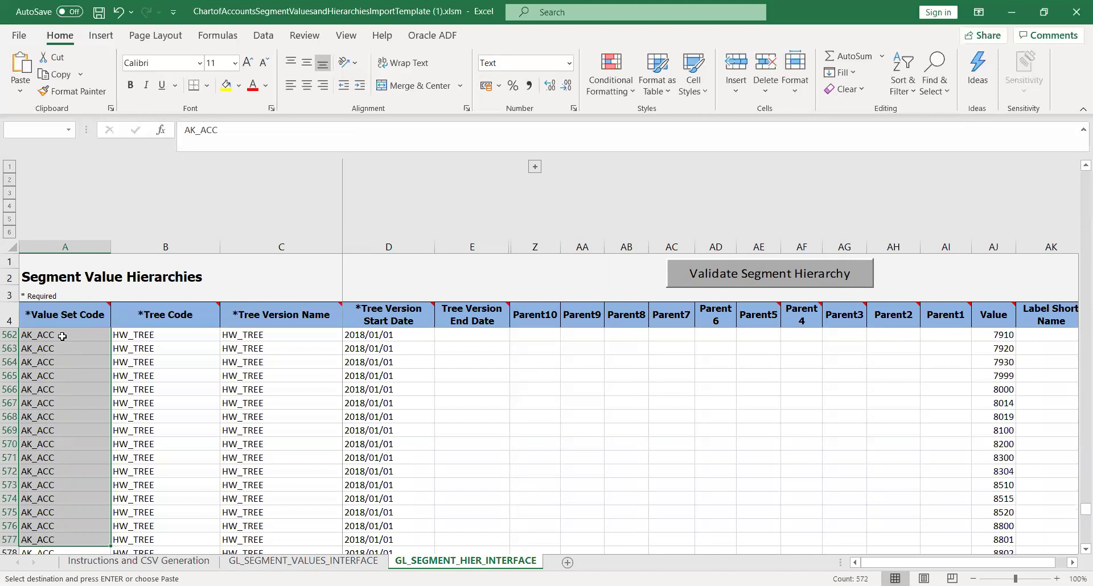
key("shift+Down")
key("shift+Down")
key("shift+Down")
key("shift+Down")
key("shift+Down")
key("shift+Down")
key("shift+Down")
key("shift+Down")
key("shift+Down")
key("shift+Down")
key("shift+Down")
key("shift+Down")
key("shift+Down")
key("shift+Down")
key("shift+Down")
key("shift+Down")
key("shift+Down")
key("shift+Down")
key("shift+Down")
key("shift+Down")
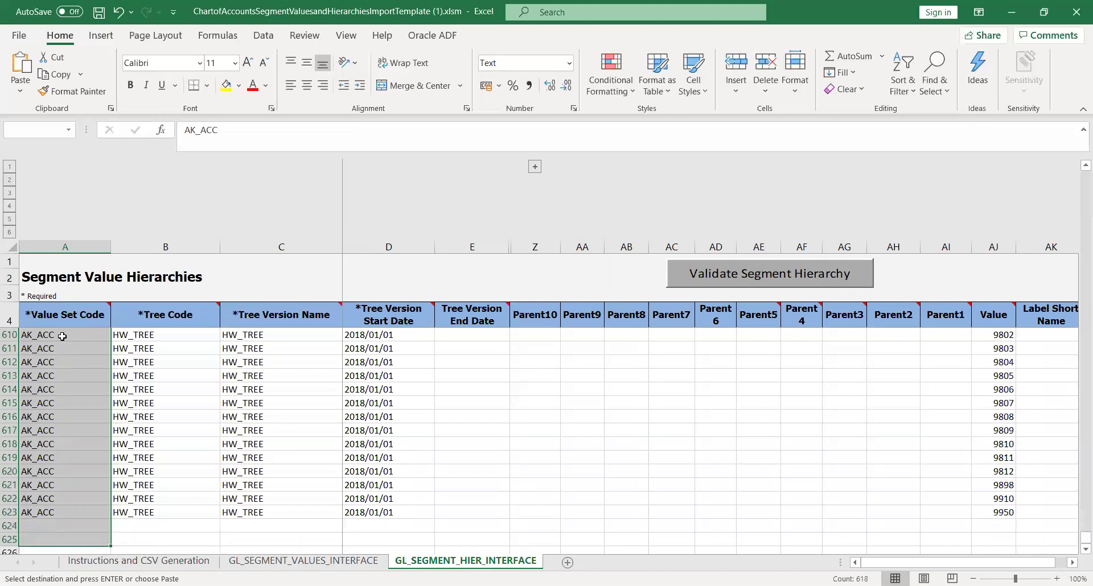
key("shift+Up")
key("shift+Up")
key("shift+Up")
key("shift+Up")
key("shift+Up")
key("shift+Up")
key("shift+Up")
key("shift+Up")
key("shift+Up")
key("shift+Up")
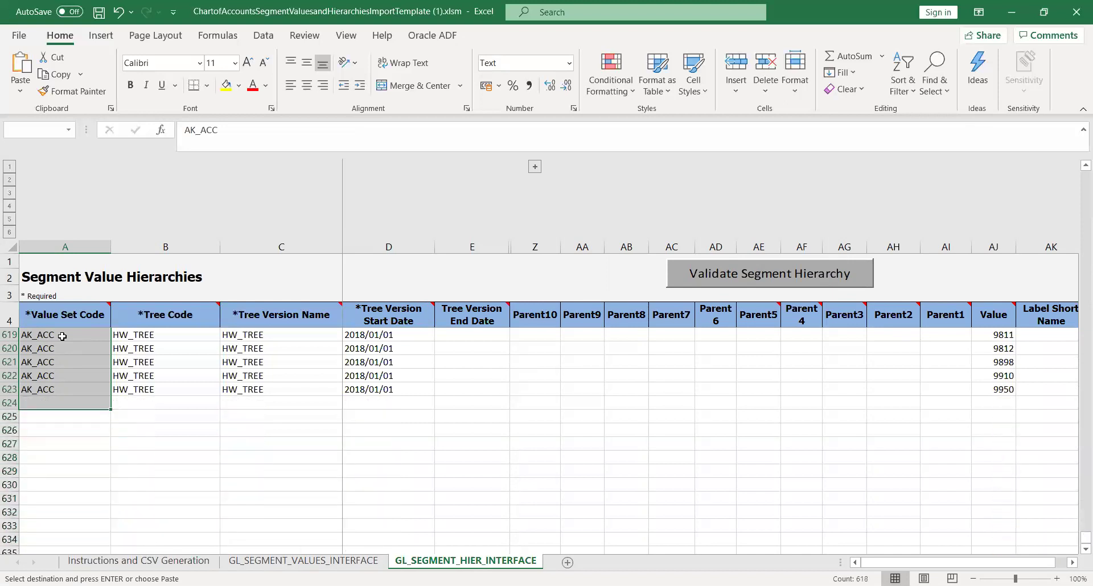
Paste KK_ACC into the selected Value Set Code cells down to row 623.
key("ctrl+v")
left_click(183, 376)
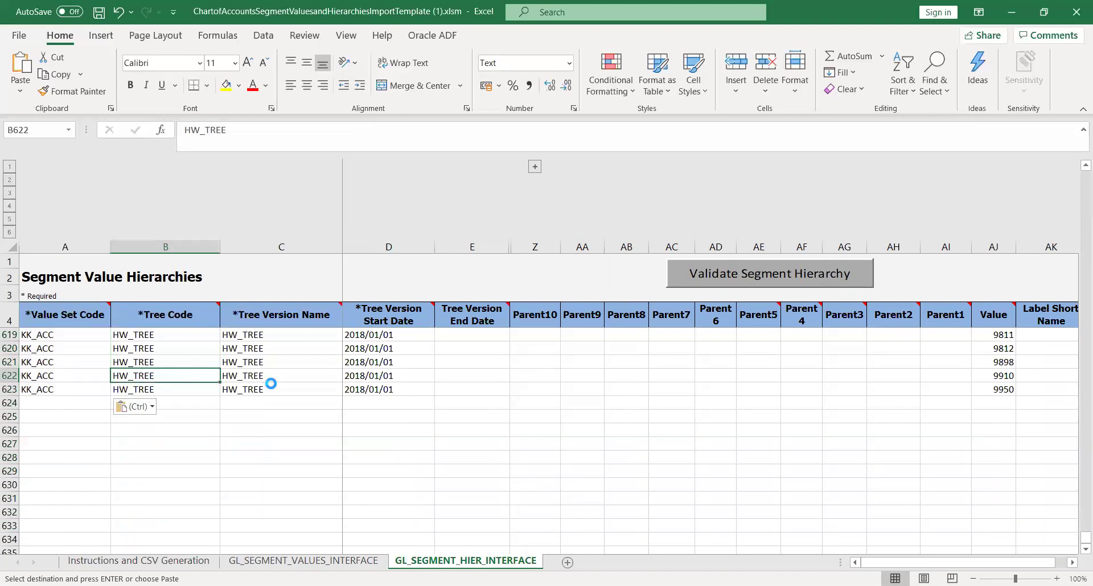
key("Escape")
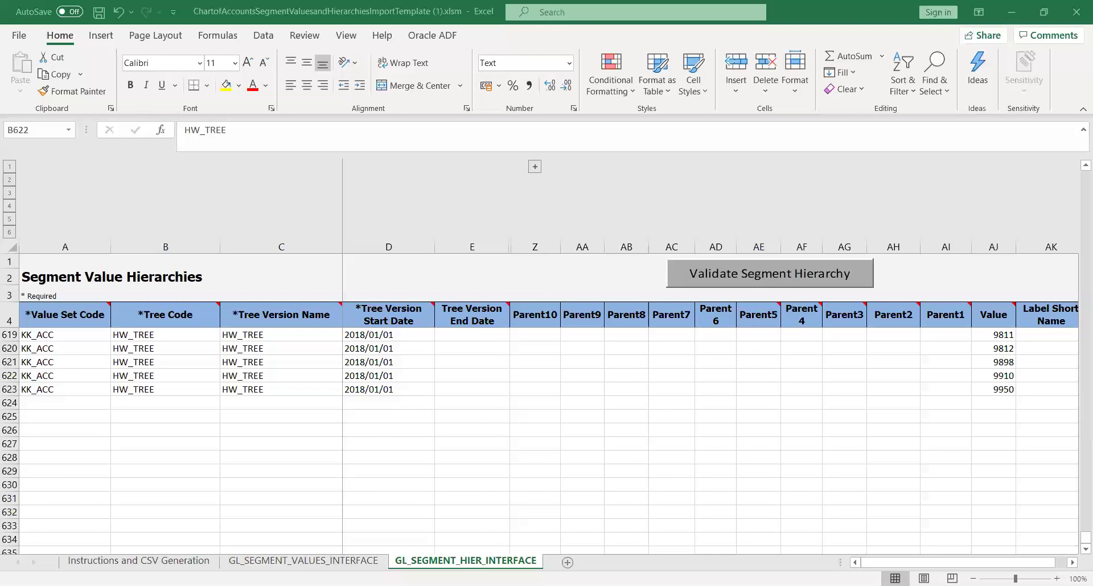
In the browser, accept Accounting Flexfield Hierarchy as KK_TREE's tree structure and set its Detail Values Bind_ValueSetCode to KK_ACC.
key("alt+Tab")
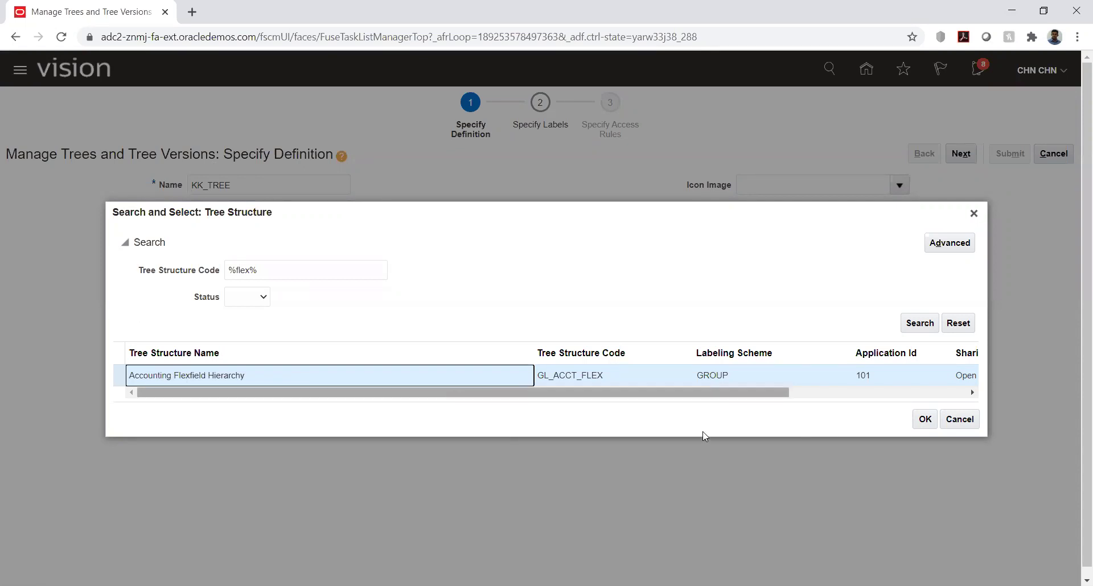
left_click(923, 419)
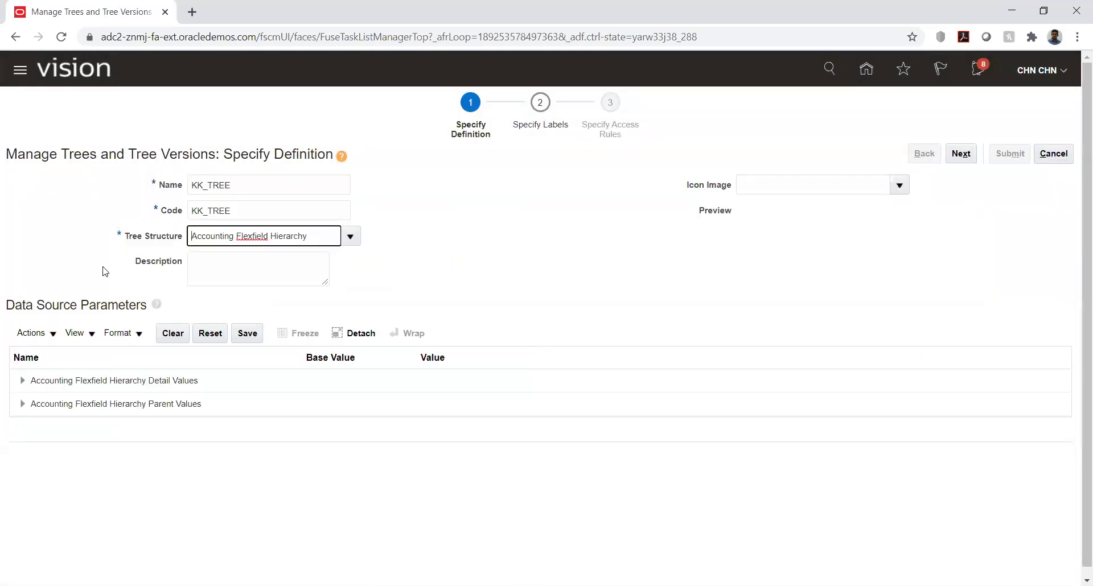
left_click(20, 381)
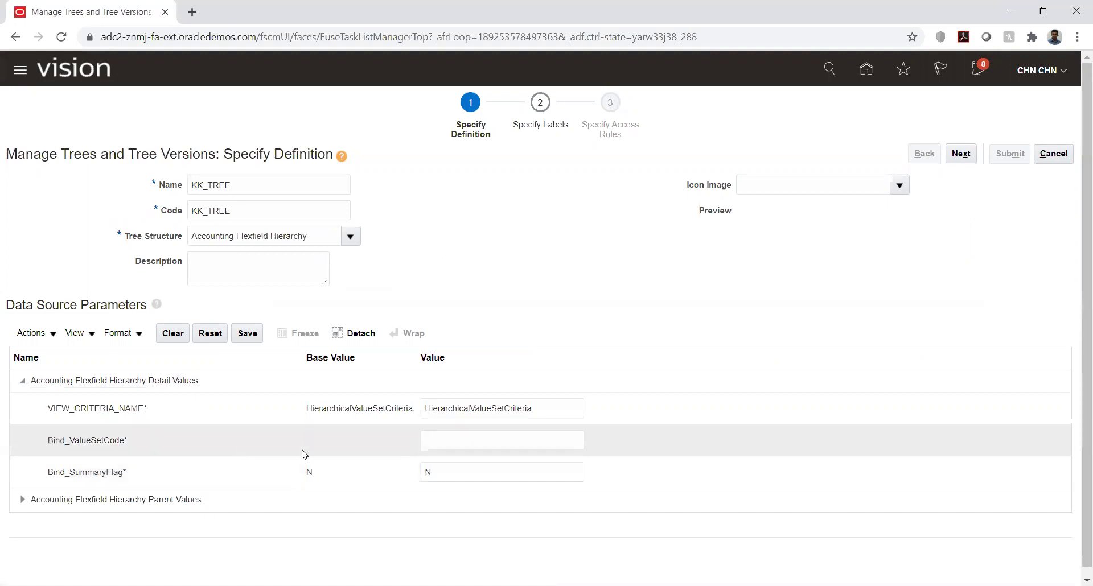
left_click(478, 442)
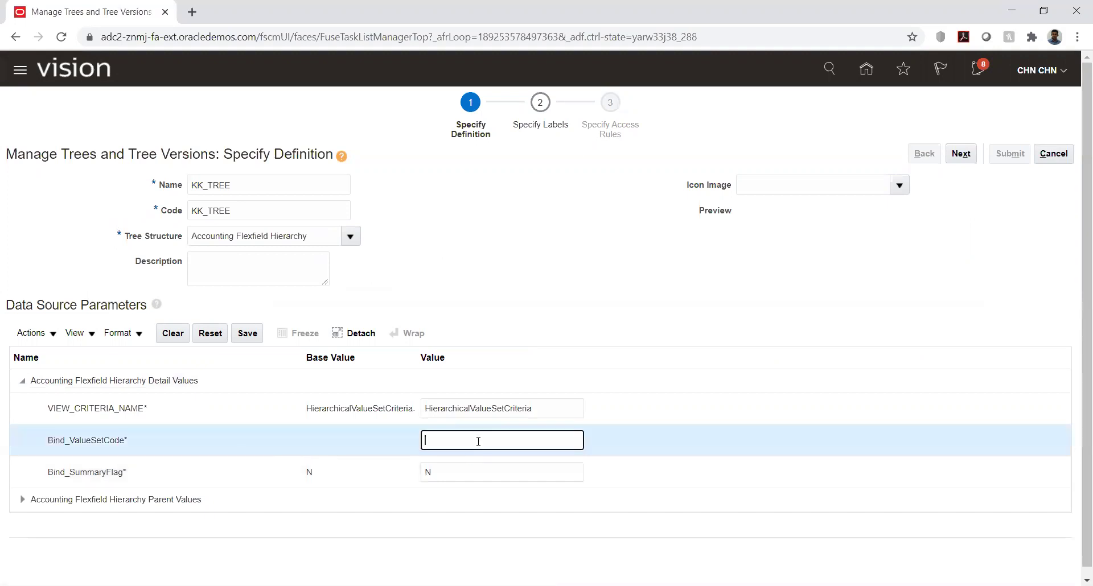
type("KK_ACC")
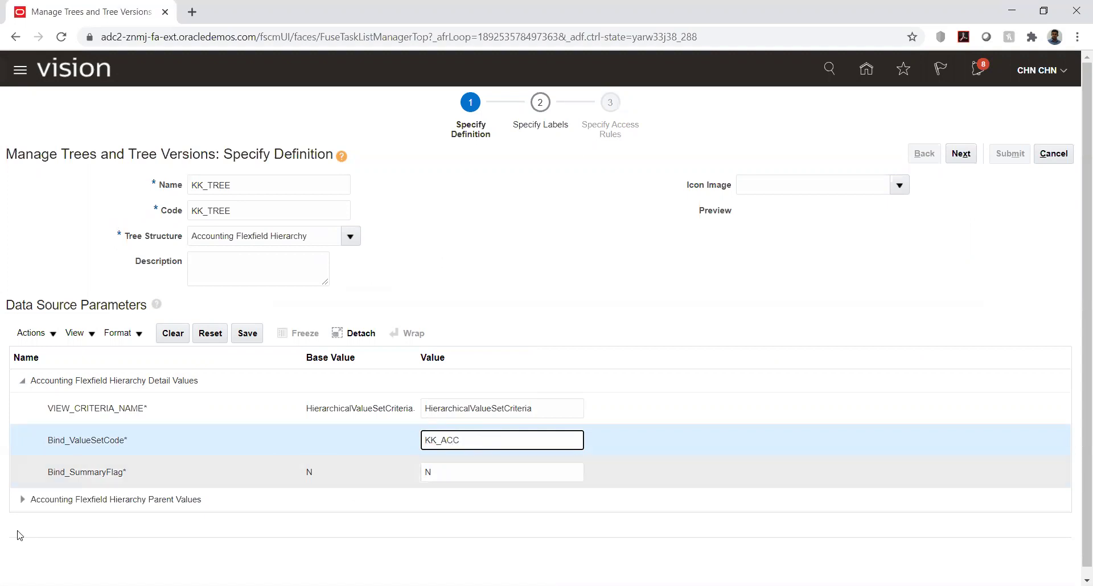
Set Bind_ValueSetCode under Accounting Flexfield Hierarchy Parent Values to KK_ACC and save the data source parameters.
left_click(22, 499)
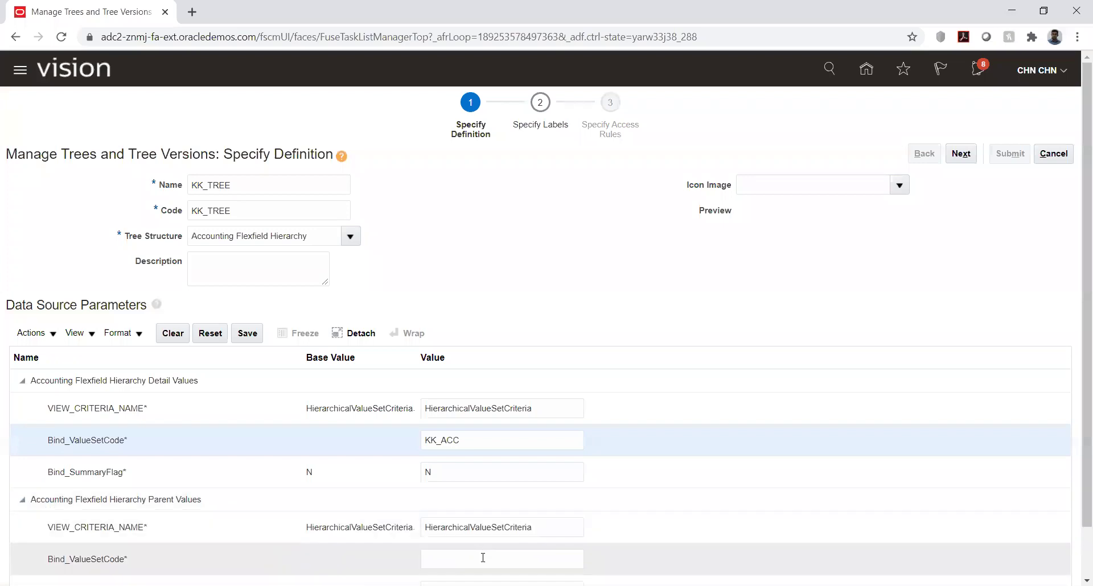
left_click(483, 558)
type("KK")
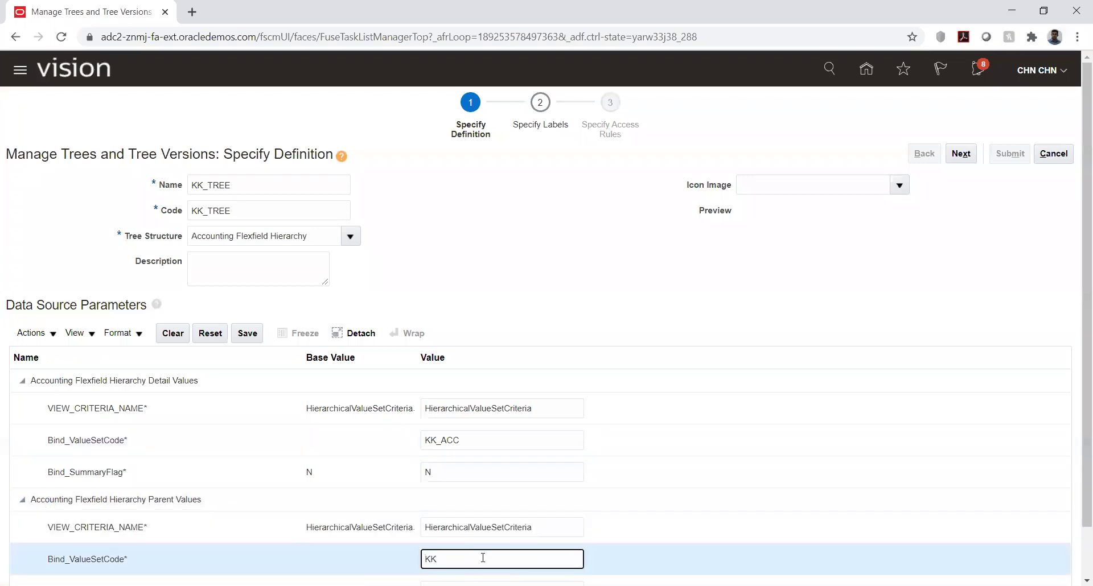
type("_ACC")
left_click(247, 339)
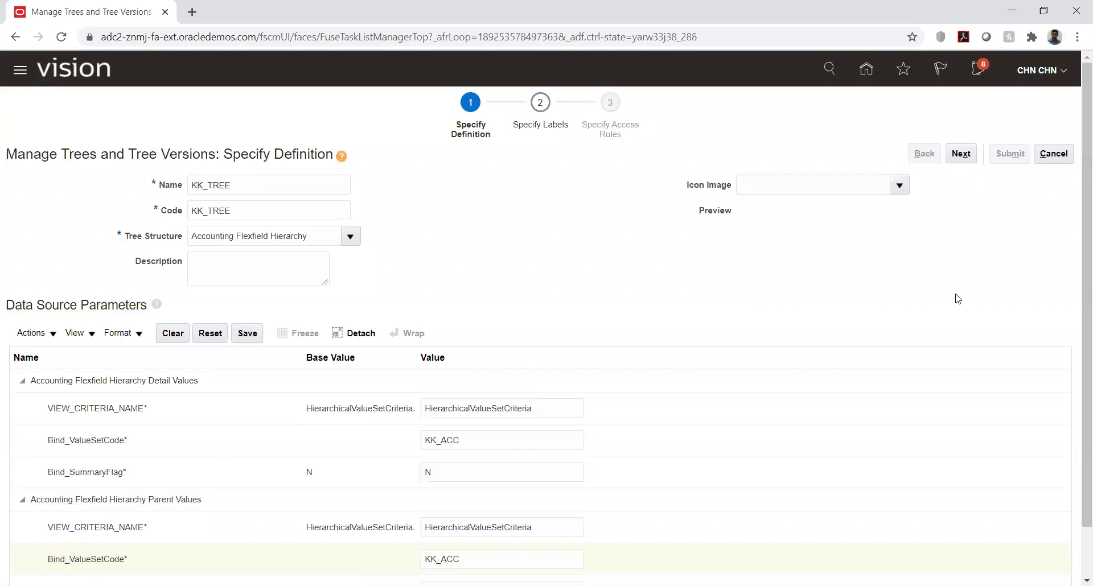
Continue past the labels and access rules without adding any, and submit the KK_TREE tree.
left_click(961, 153)
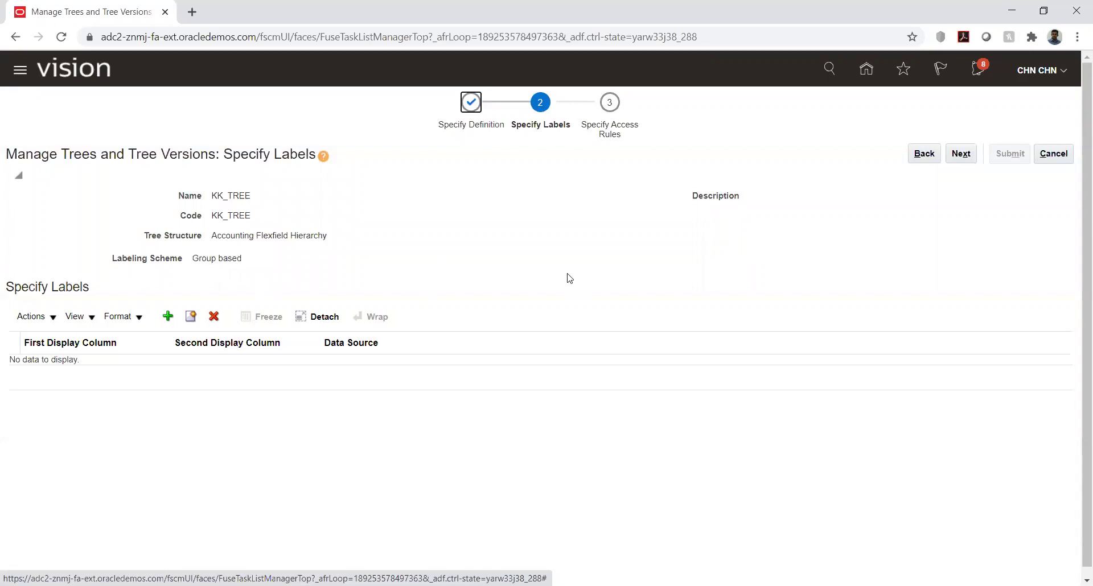
left_click(962, 153)
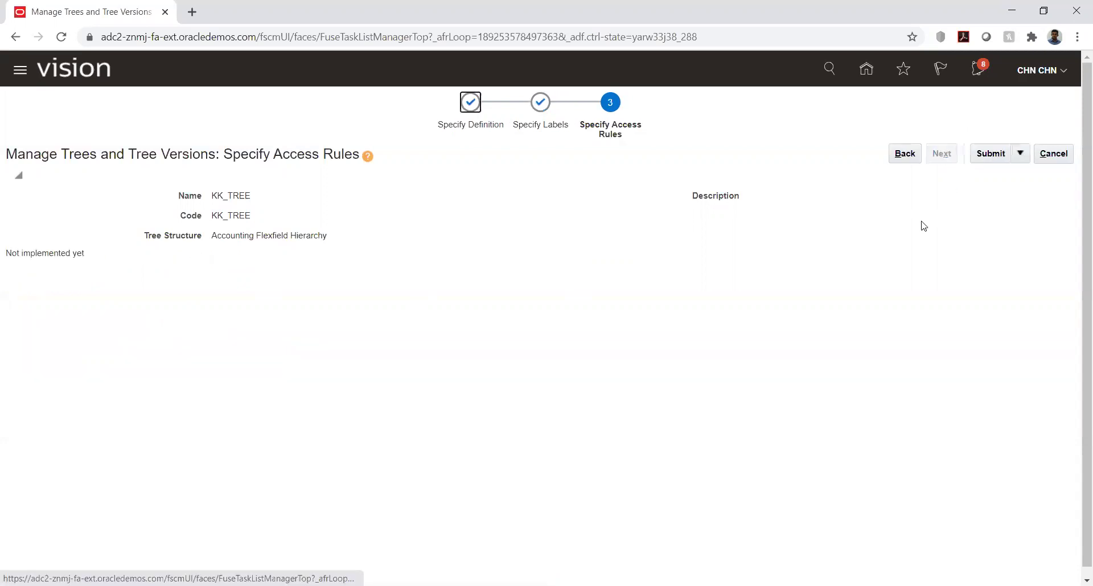
left_click(992, 158)
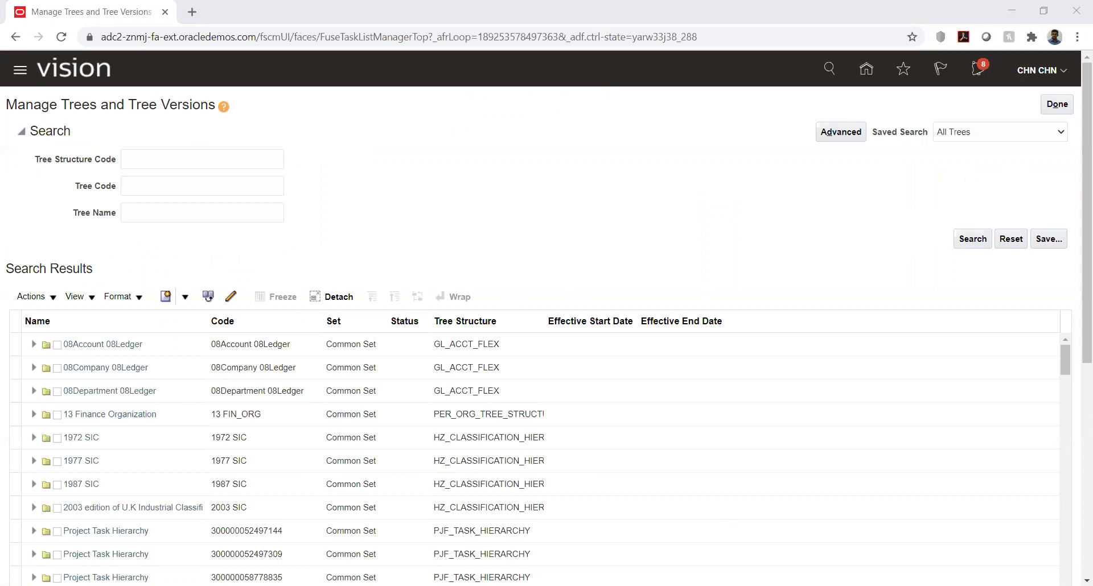
Try searching the trees with KK_TREE as the Tree Structure Code, and clear that criterion.
scroll(535, 455, "down", 3)
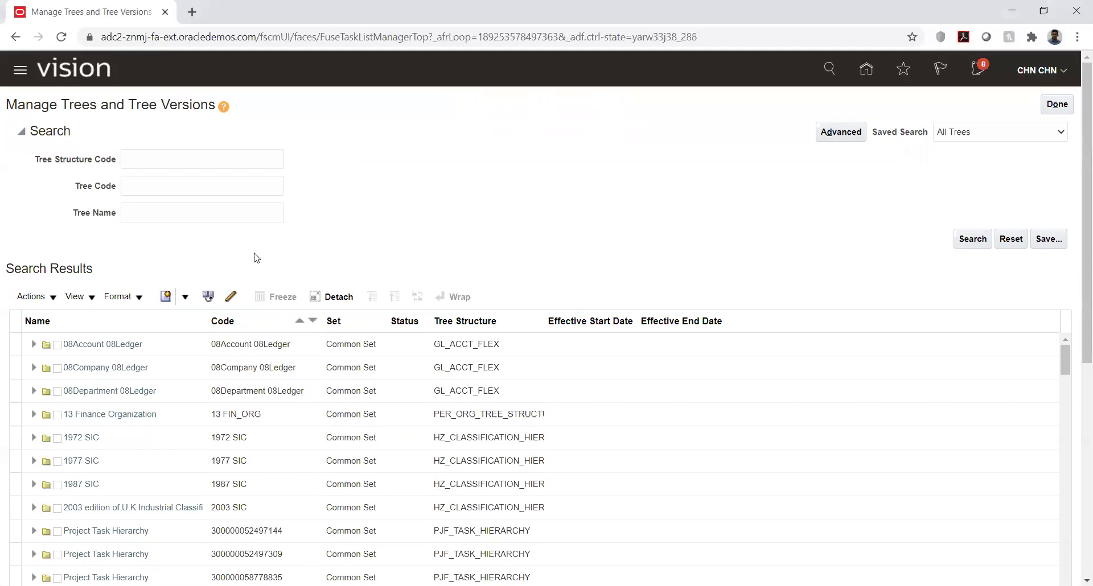
left_click(188, 160)
type("K")
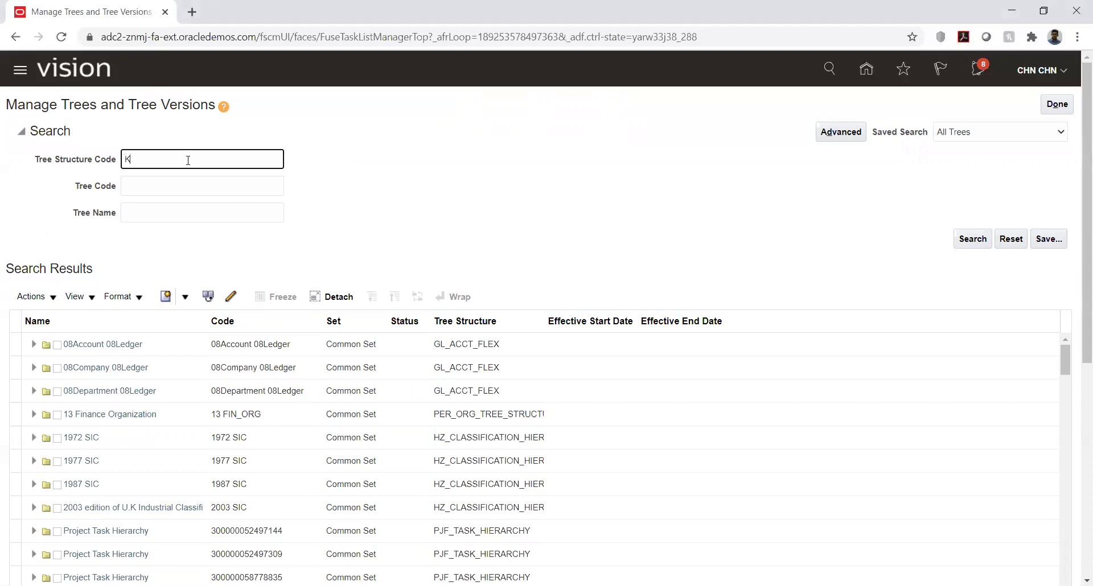
type("K_TREE")
key("Return")
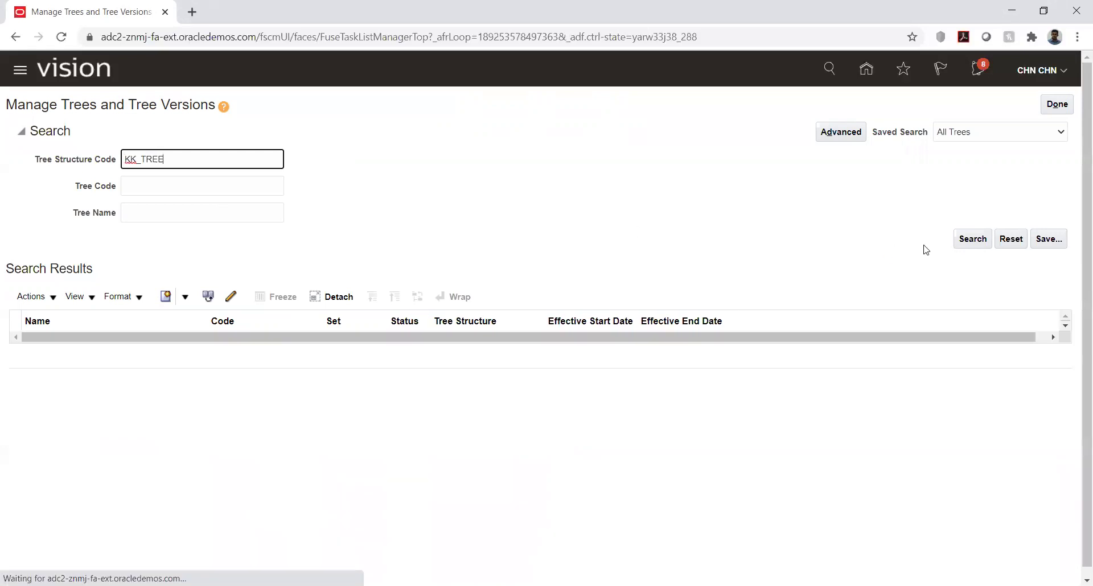
double_click(222, 160)
key("BackSpace")
Search the trees by Tree Code KK_TREE.
left_click(185, 185)
type("KK_TREE")
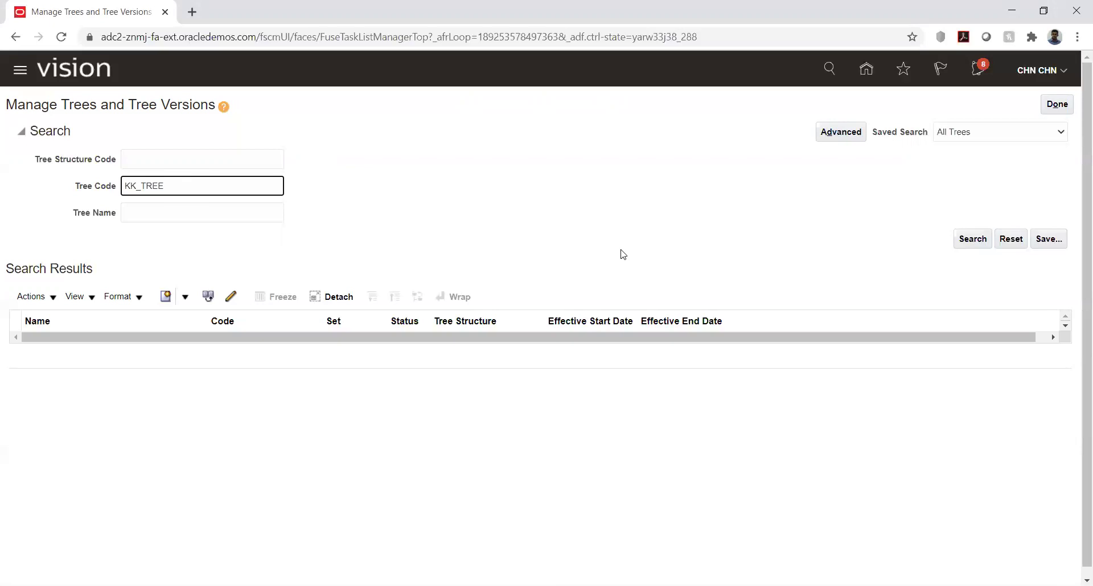
left_click(965, 244)
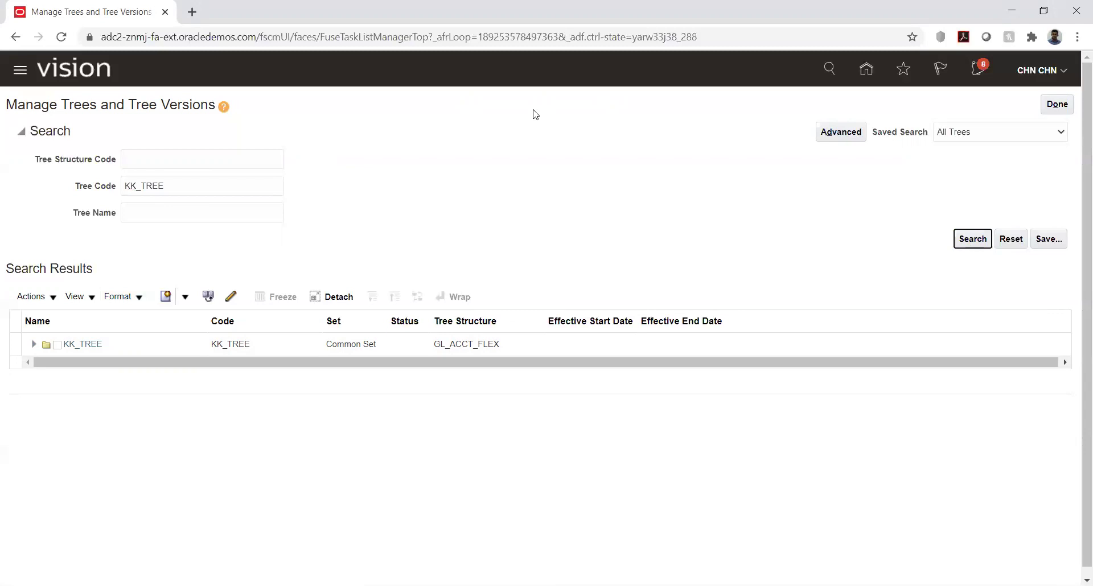
Return to the Excel import template and copy KK_TREE from the Tree Code and Tree Version Name cells B5:C5.
key("alt+Tab")
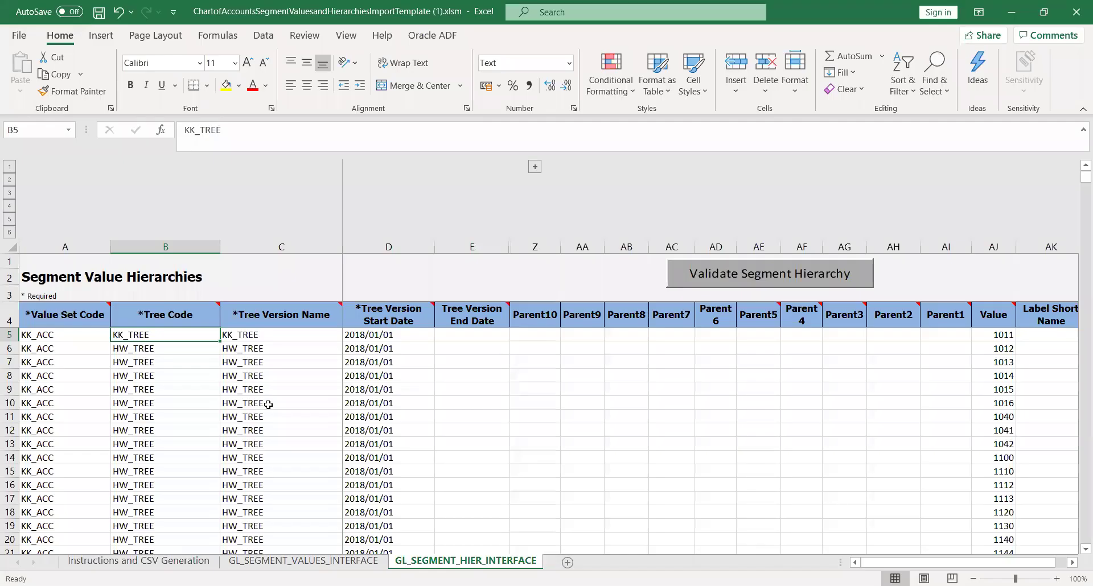
left_click(174, 378)
left_click(150, 332)
key("ctrl+c")
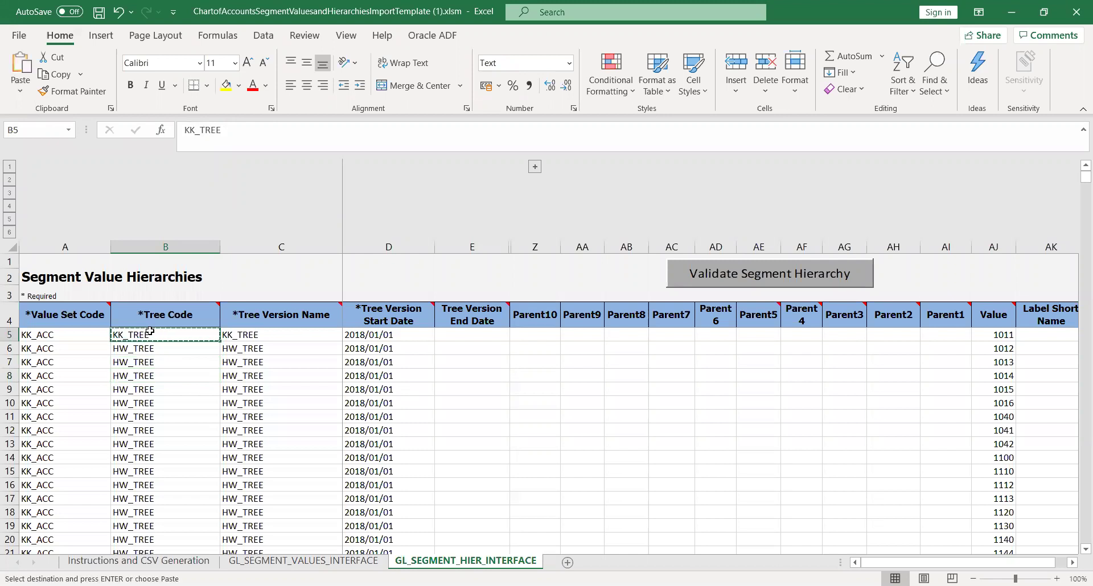
key("shift+Right")
key("ctrl+v")
key("ctrl+c")
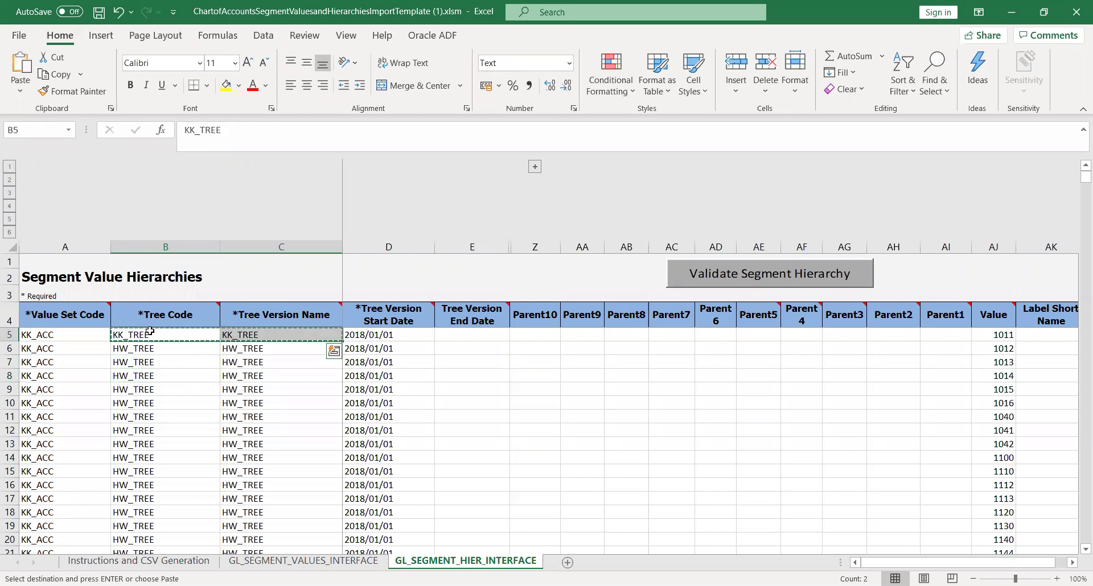
Select the Tree Code cells holding HW_TREE from B6 down through at least row 292 as the destination for the copied KK_TREE codes.
key("Down")
key("shift+Down")
key("shift+Down")
key("shift+Down")
key("shift+Down")
key("shift+Down")
key("shift+Down")
key("shift+Down")
key("shift+Down")
key("shift+Down")
key("shift+Down")
key("shift+Down")
key("shift+Down")
key("shift+Down")
key("shift+Down")
key("shift+Down")
key("shift+Down")
key("shift+Down")
key("shift+Down")
key("shift+Down")
key("shift+Down")
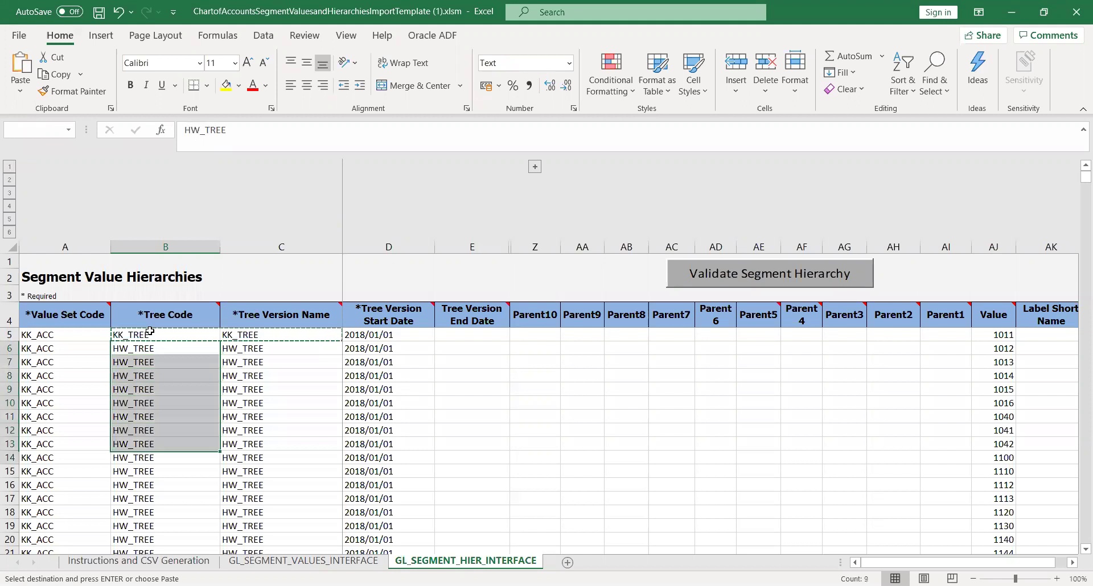
key("shift+Down")
key("shift+Down")
key("shift+Down")
key("shift+Down")
key("shift+Down")
key("shift+Down")
key("shift+Down")
key("shift+Down")
key("shift+Down")
key("shift+Down")
key("shift+Down")
key("shift+Down")
key("shift+Down")
key("shift+Down")
key("shift+Down")
key("shift+Down")
key("shift+Down")
key("shift+Down")
key("shift+Down")
key("shift+Down")
key("shift+Down")
key("shift+Down")
key("shift+Down")
key("shift+Down")
key("shift+Down")
key("shift+Down")
key("shift+Down")
key("shift+Down")
key("shift+Down")
key("shift+Down")
key("shift+Down")
key("shift+Down")
key("shift+Down")
key("shift+Down")
key("shift+Down")
key("shift+Down")
key("shift+Down")
key("shift+Down")
key("shift+Down")
key("shift+Down")
key("shift+Down")
key("shift+Down")
key("shift+Down")
key("shift+Down")
key("shift+Down")
key("shift+Down")
key("shift+Down")
key("shift+Down")
key("shift+Down")
key("shift+Down")
key("shift+Down")
key("shift+Down")
key("shift+Down")
key("shift+Down")
key("shift+Down")
key("shift+Down")
key("shift+Down")
key("shift+Down")
key("shift+Down")
key("shift+Down")
key("shift+Down")
key("shift+Down")
key("shift+Down")
key("shift+Down")
key("shift+Down")
key("shift+Down")
key("shift+Down")
key("shift+Down")
key("shift+Down")
key("shift+Down")
key("shift+Down")
key("shift+Down")
key("shift+Down")
key("shift+Down")
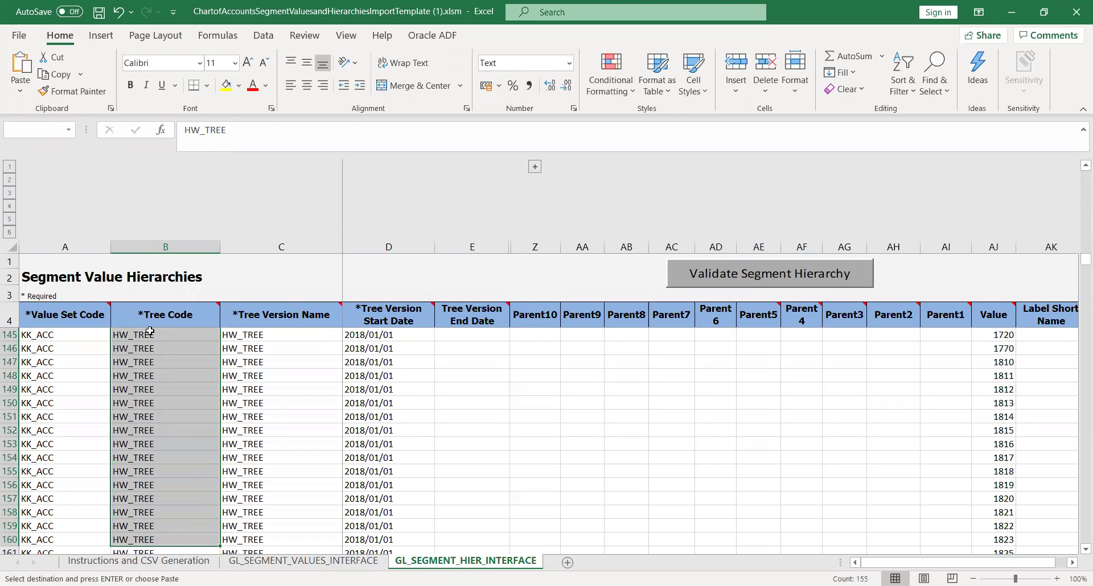
key("shift+Down")
key("shift+Down")
key("shift+Down")
key("shift+Down")
key("shift+Down")
key("shift+Down")
key("shift+Down")
key("shift+Down")
key("shift+Down")
key("shift+Down")
key("shift+Down")
key("shift+Down")
key("shift+Down")
key("shift+Down")
key("shift+Down")
key("shift+Down")
key("shift+Down")
key("shift+Down")
key("shift+Down")
key("shift+Down")
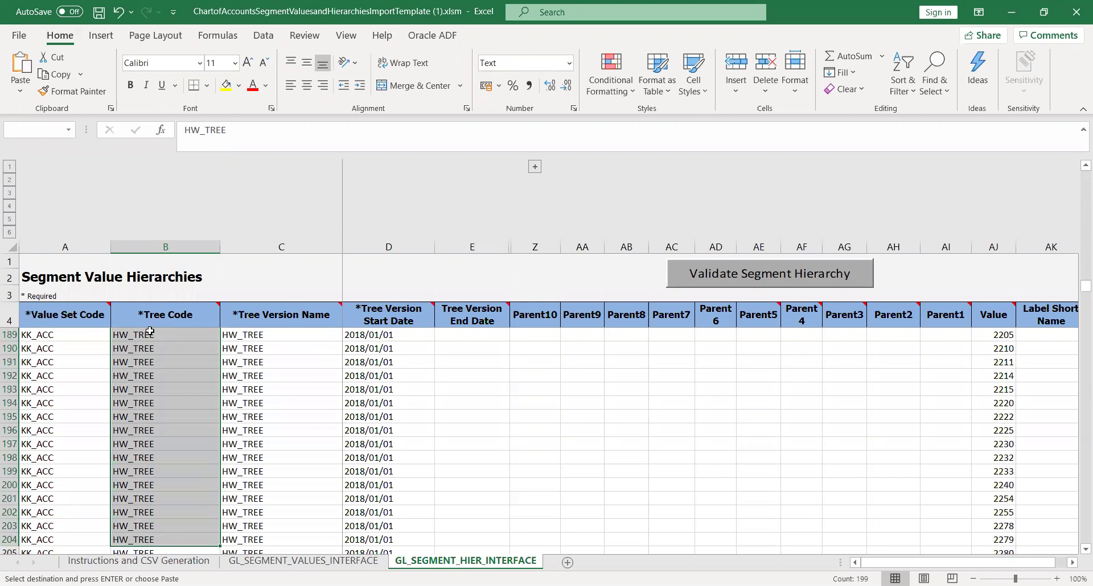
key("shift+Down")
key("shift+Down")
key("shift+Down")
key("shift+Down")
key("shift+Down")
key("shift+Down")
key("shift+Down")
key("shift+Down")
key("shift+Down")
key("shift+Down")
key("shift+Down")
key("shift+Down")
key("shift+Down")
key("shift+Down")
key("shift+Down")
key("shift+Down")
key("shift+Down")
key("shift+Down")
key("shift+Down")
key("shift+Down")
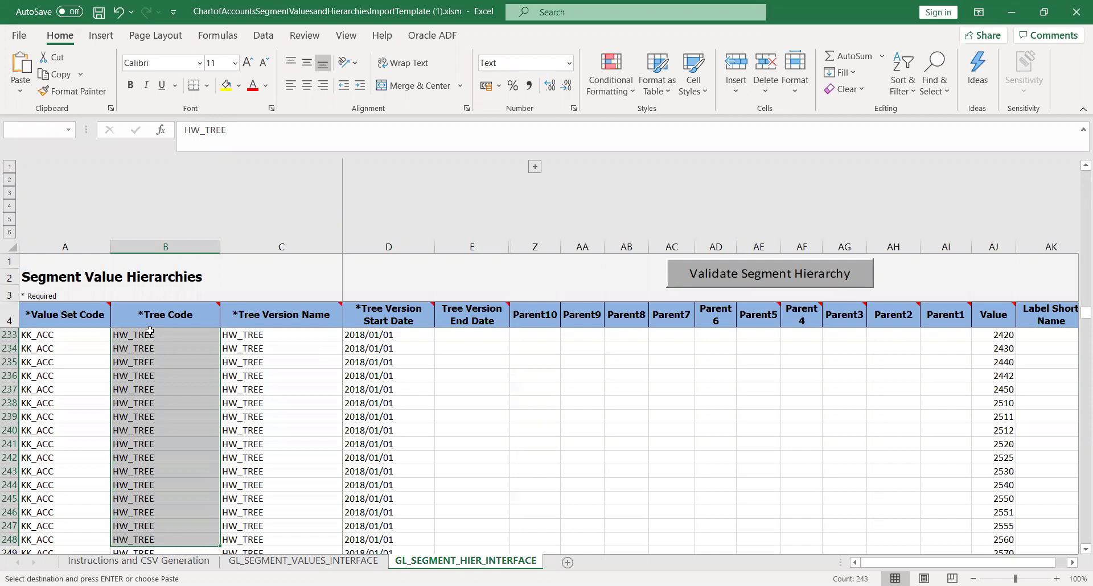
key("shift+Down")
key("shift+Down")
key("shift+Down")
key("shift+Down")
key("shift+Down")
key("shift+Down")
key("shift+Down")
key("shift+Down")
key("shift+Down")
key("shift+Down")
key("shift+Down")
key("shift+Down")
key("shift+Down")
key("shift+Down")
key("shift+Down")
key("shift+Down")
key("shift+Down")
key("shift+Down")
key("shift+Down")
key("shift+Down")
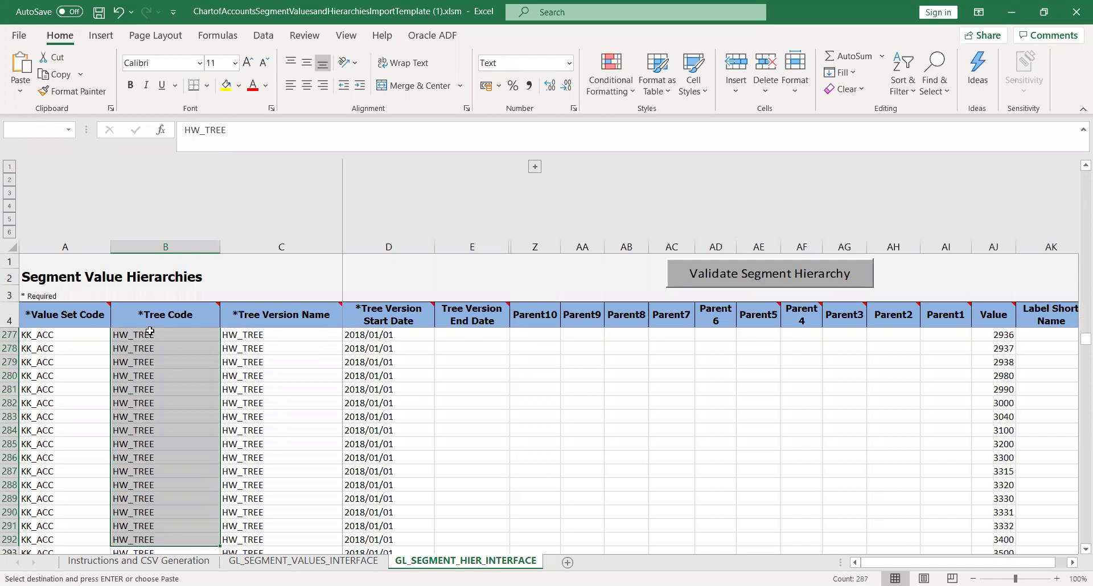
Extend the paste destination in the Tree Code column from row 292 down through at least row 585, covering the HW_TREE cells.
key("shift+Down")
key("shift+Down")
key("shift+Down")
key("shift+Down")
key("shift+Down")
key("shift+Down")
key("shift+Down")
key("shift+Down")
key("shift+Down")
key("shift+Down")
key("shift+Down")
key("shift+Down")
key("shift+Down")
key("shift+Down")
key("shift+Down")
key("shift+Down")
key("shift+Down")
key("shift+Down")
key("shift+Down")
key("shift+Down")
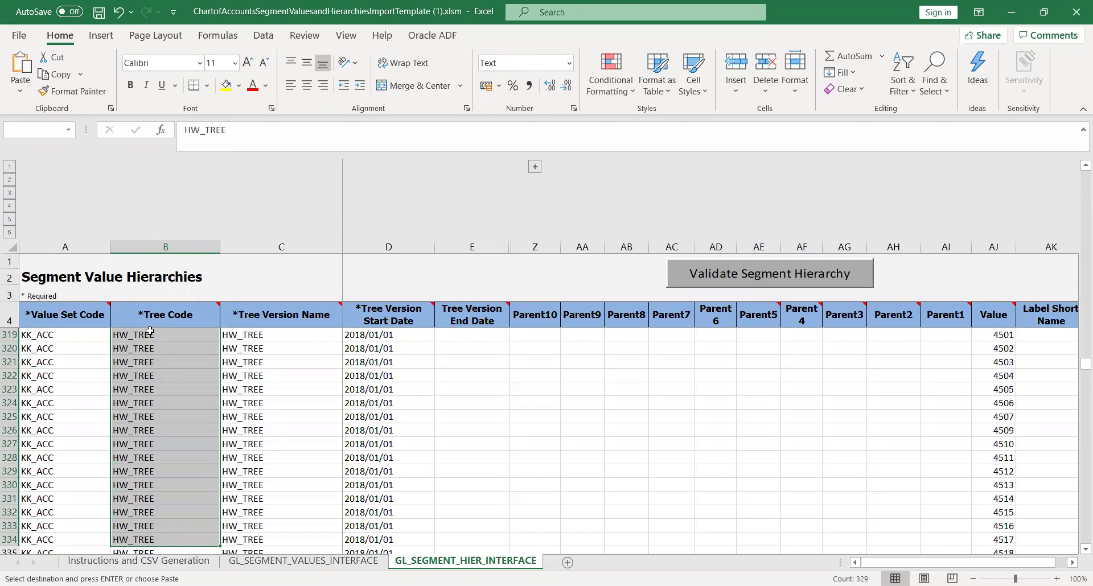
key("shift+Down")
key("shift+Down")
key("shift+Down")
key("shift+Down")
key("shift+Down")
key("shift+Down")
key("shift+Down")
key("shift+Down")
key("shift+Down")
key("shift+Down")
key("shift+Down")
key("shift+Down")
key("shift+Down")
key("shift+Down")
key("shift+Down")
key("shift+Down")
key("shift+Down")
key("shift+Down")
key("shift+Down")
key("shift+Down")
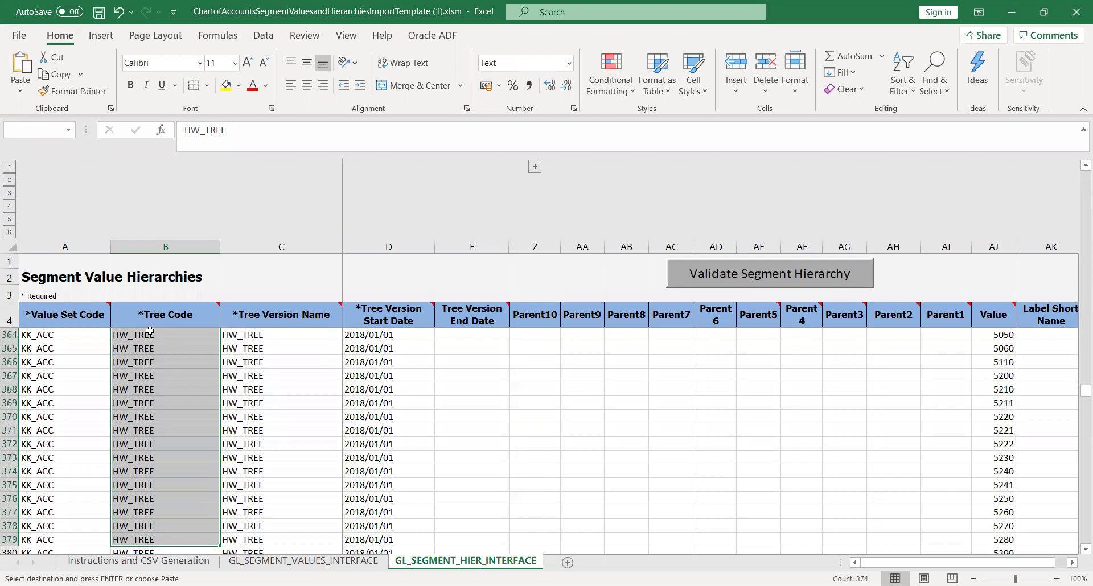
key("shift+Down")
key("shift+Down")
key("shift+Down")
key("shift+Down")
key("shift+Down")
key("shift+Down")
key("shift+Down")
key("shift+Down")
key("shift+Down")
key("shift+Down")
key("shift+Down")
key("shift+Down")
key("shift+Down")
key("shift+Down")
key("shift+Down")
key("shift+Down")
key("shift+Down")
key("shift+Down")
key("shift+Down")
key("shift+Down")
key("shift+Down")
key("shift+Down")
key("shift+Down")
key("shift+Down")
key("shift+Down")
key("shift+Down")
key("shift+Down")
key("shift+Down")
key("shift+Down")
key("shift+Down")
key("shift+Down")
key("shift+Down")
key("shift+Down")
key("shift+Down")
key("shift+Down")
key("shift+Down")
key("shift+Down")
key("shift+Down")
key("shift+Down")
key("shift+Down")
key("shift+Down")
key("shift+Down")
key("shift+Down")
key("shift+Down")
key("shift+Down")
key("shift+Down")
key("shift+Down")
key("shift+Down")
key("shift+Down")
key("shift+Down")
key("shift+Down")
key("shift+Down")
key("shift+Down")
key("shift+Down")
key("shift+Down")
key("shift+Down")
key("shift+Down")
key("shift+Down")
key("shift+Down")
key("shift+Down")
key("shift+Down")
key("shift+Down")
key("shift+Down")
key("shift+Down")
key("shift+Down")
key("shift+Down")
key("shift+Down")
key("shift+Down")
key("shift+Down")
key("shift+Down")
key("shift+Down")
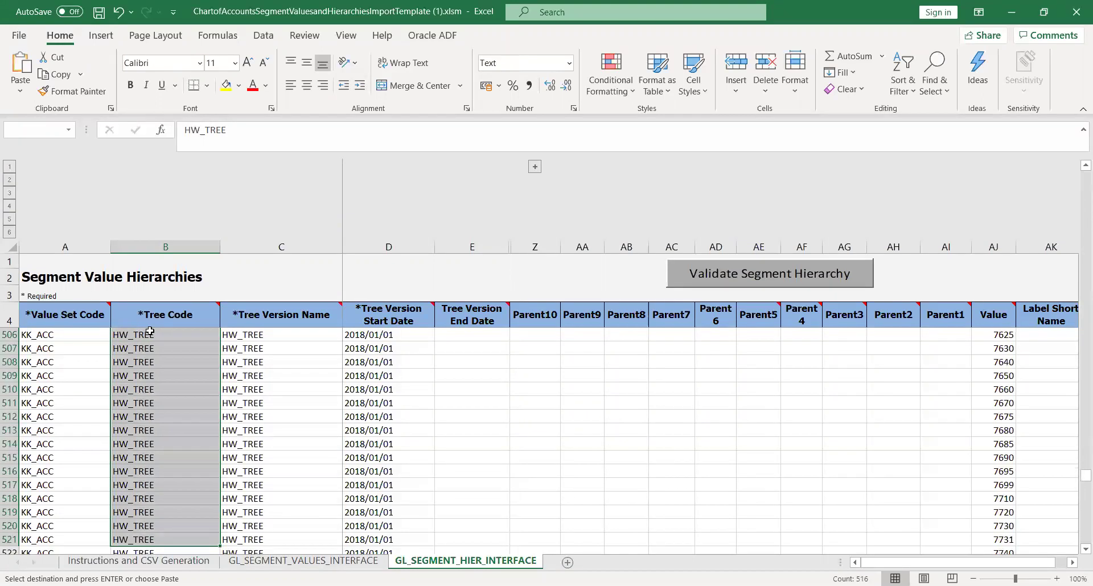
key("shift+Down")
key("shift+Down")
key("shift+Down")
key("shift+Down")
key("shift+Down")
key("shift+Down")
key("shift+Down")
key("shift+Down")
key("shift+Down")
key("shift+Down")
key("shift+Down")
key("shift+Down")
key("shift+Down")
key("shift+Down")
key("shift+Down")
key("shift+Down")
key("shift+Down")
key("shift+Down")
key("shift+Down")
key("shift+Down")
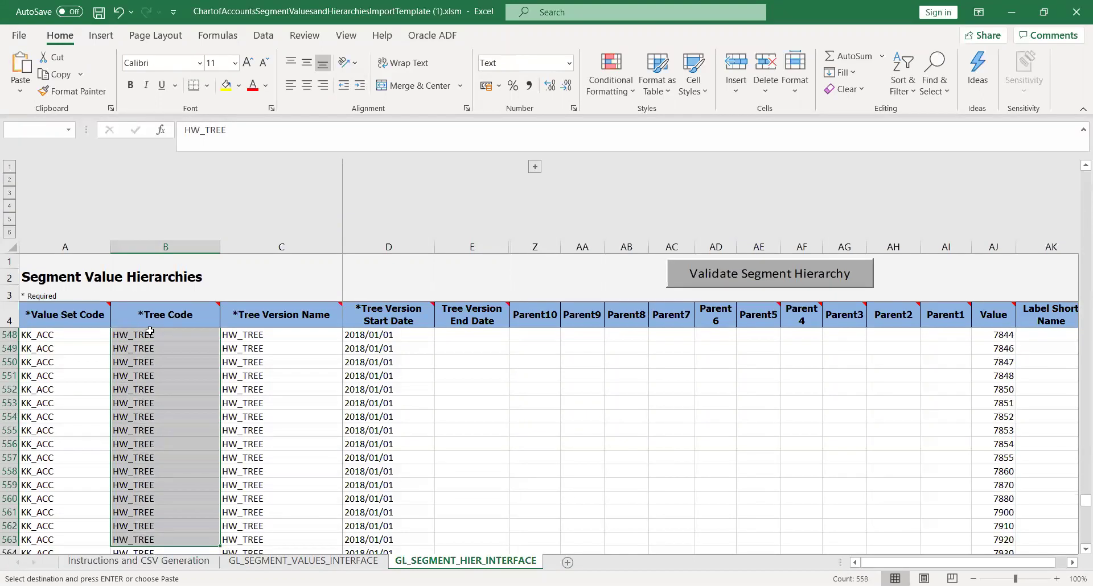
key("shift+Down")
key("shift+Down")
key("shift+Down")
key("shift+Down")
key("shift+Down")
key("shift+Down")
key("shift+Down")
key("shift+Down")
key("shift+Down")
key("shift+Down")
key("shift+Down")
key("shift+Down")
key("shift+Down")
key("shift+Down")
key("shift+Down")
key("shift+Down")
key("shift+Down")
key("shift+Down")
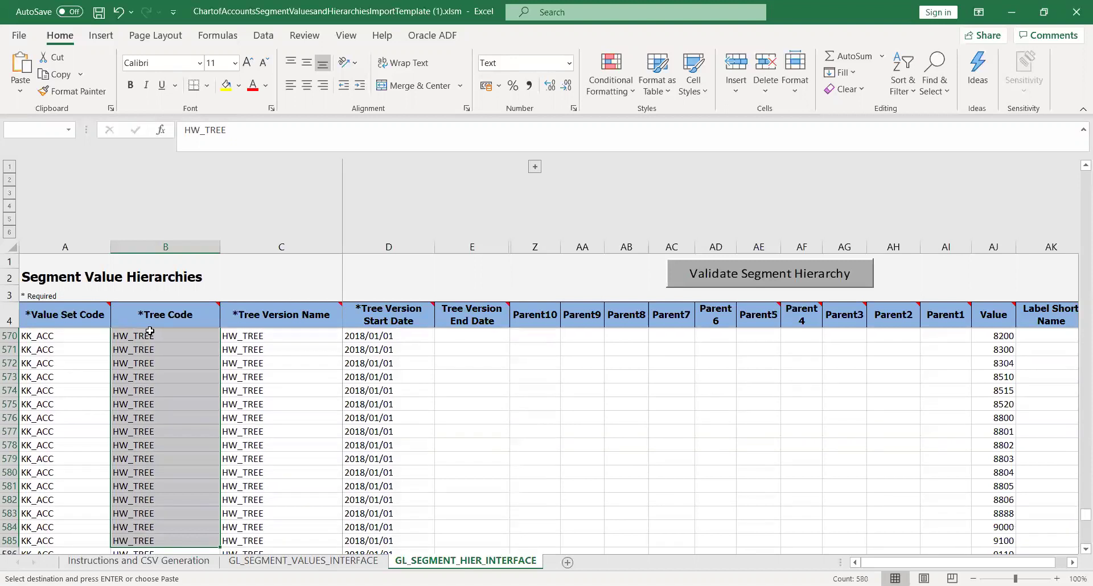
Extend the paste destination to row 623 and paste KK_TREE into the Tree Code and Tree Version Name cells B6:C623.
key("shift+Down")
key("shift+Down")
key("shift+Down")
key("shift+Down")
key("shift+Down")
key("shift+Down")
key("shift+Down")
key("shift+Down")
key("shift+Down")
key("shift+Down")
key("shift+Down")
key("shift+Down")
key("shift+Down")
key("shift+Down")
key("shift+Down")
key("shift+Down")
key("shift+Down")
key("shift+Down")
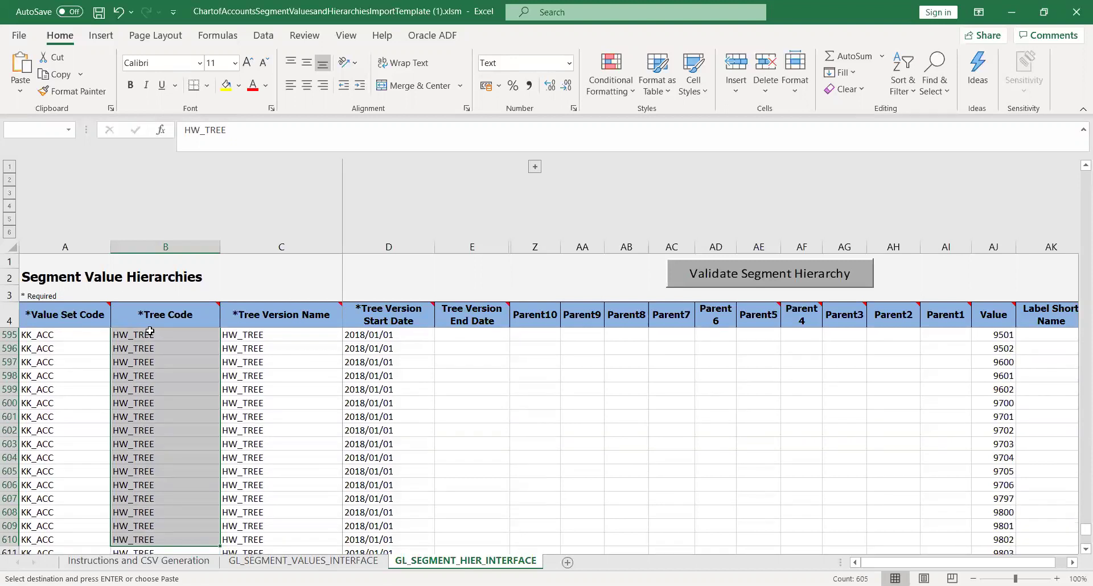
key("shift+Down")
key("shift+Down")
key("shift+Down")
key("shift+Down")
key("shift+Down")
key("shift+Down")
key("shift+Down")
key("shift+Down")
key("shift+Down")
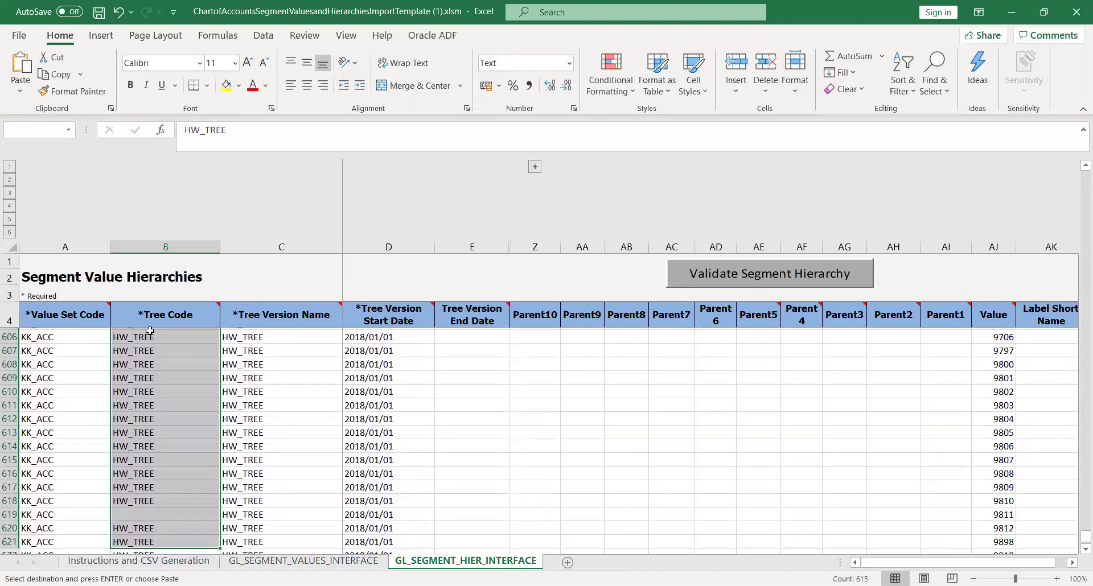
key("shift+Down")
key("shift+Up")
key("shift+Up")
key("shift+Up")
key("ctrl+v")
key("shift+Right")
key("ctrl+v")
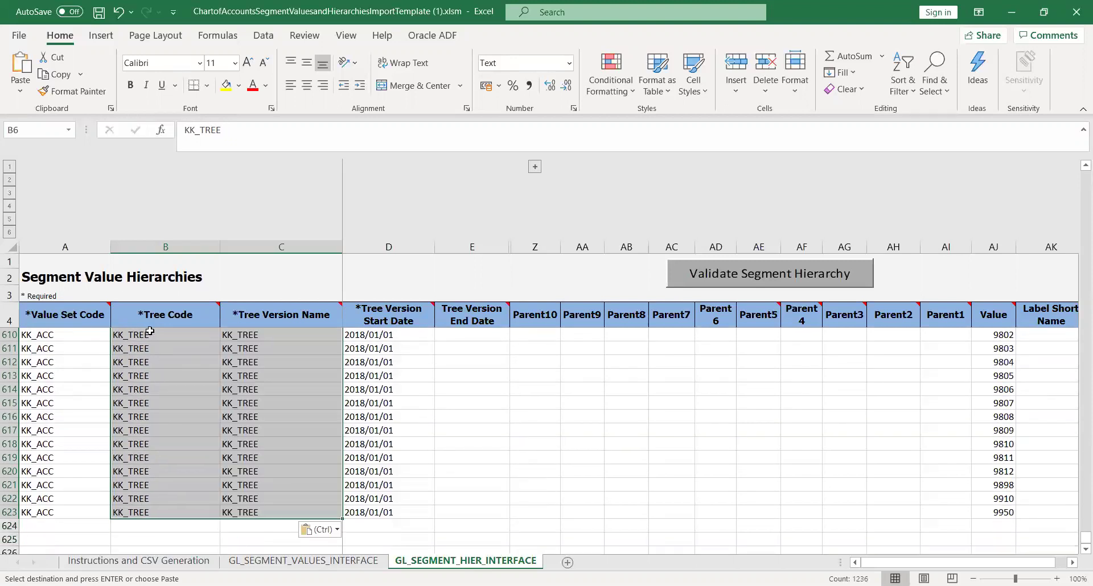
left_click(522, 402)
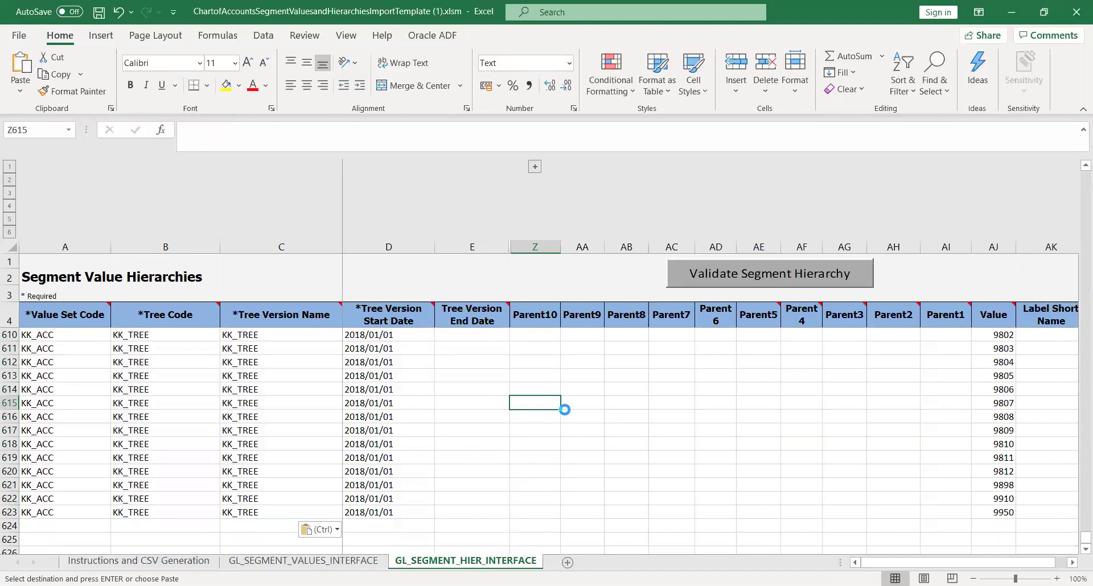
key("Escape")
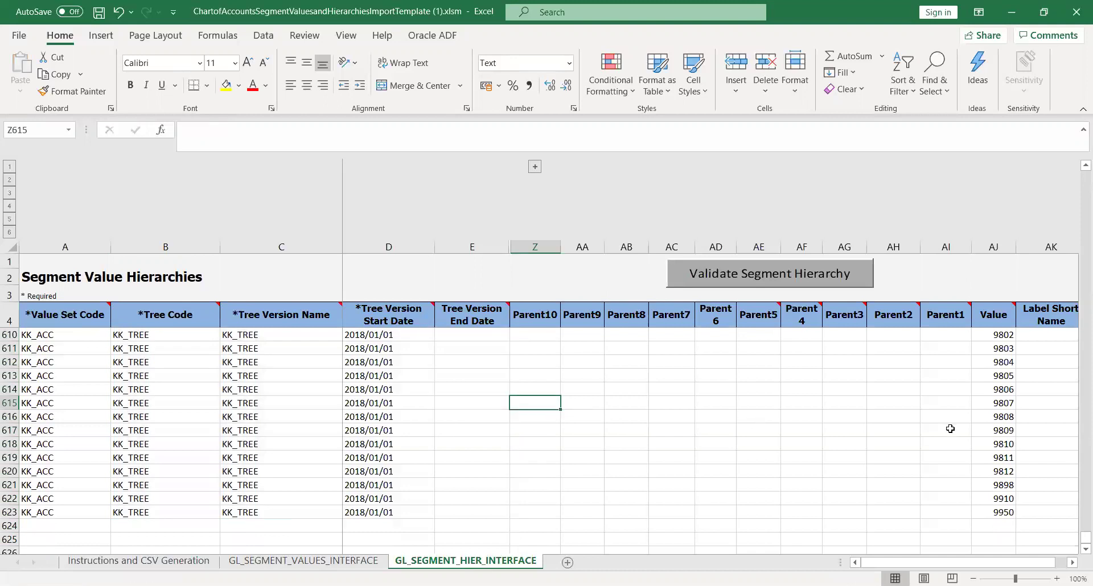
left_click(518, 453)
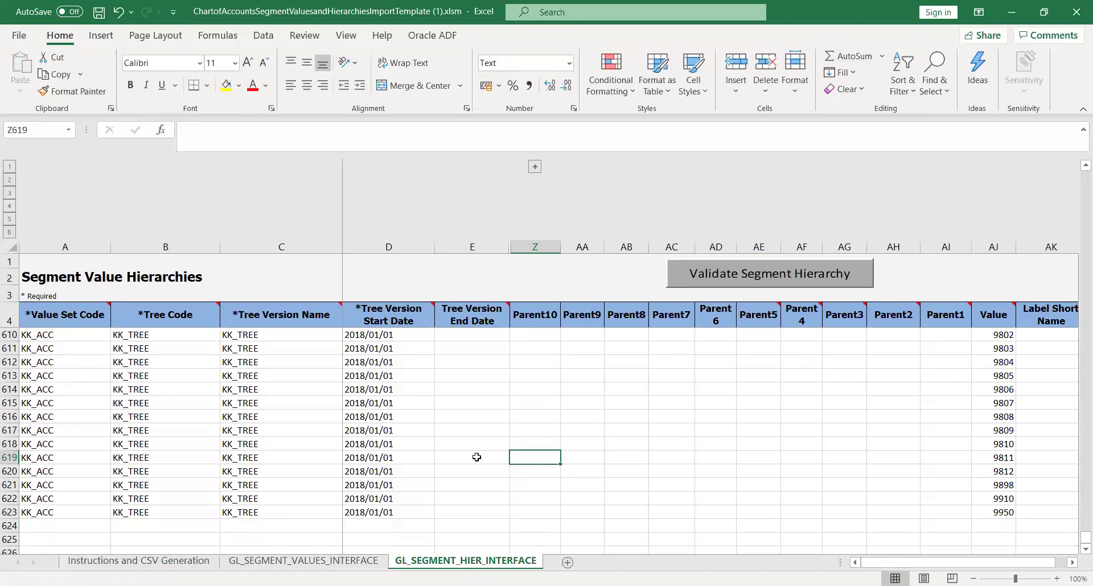
Generate the CSV files from the template's Instructions and CSV Generation sheet.
left_click(321, 562)
left_click(169, 561)
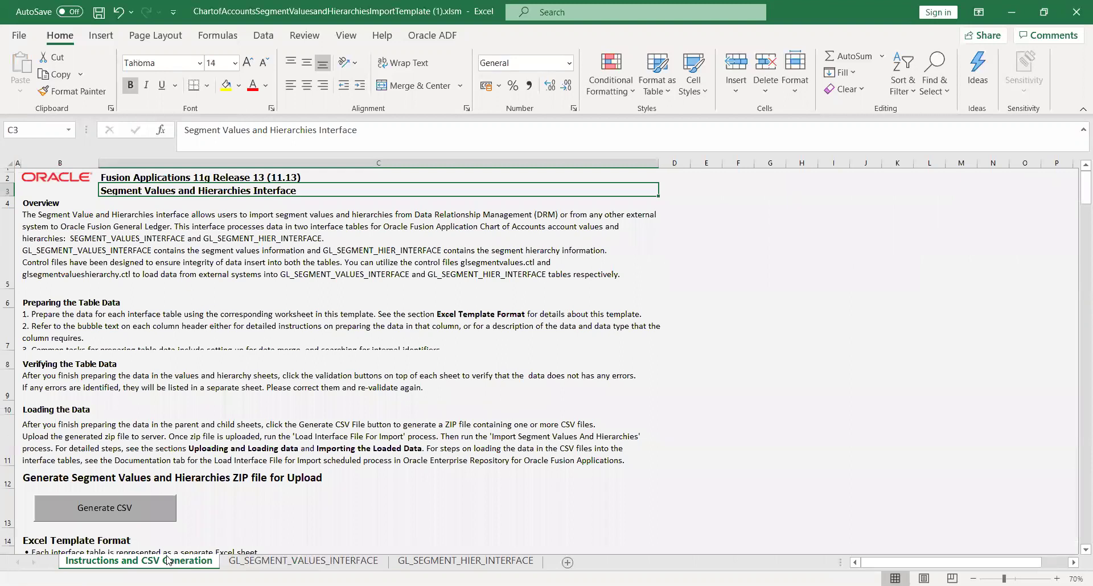
left_click(99, 510)
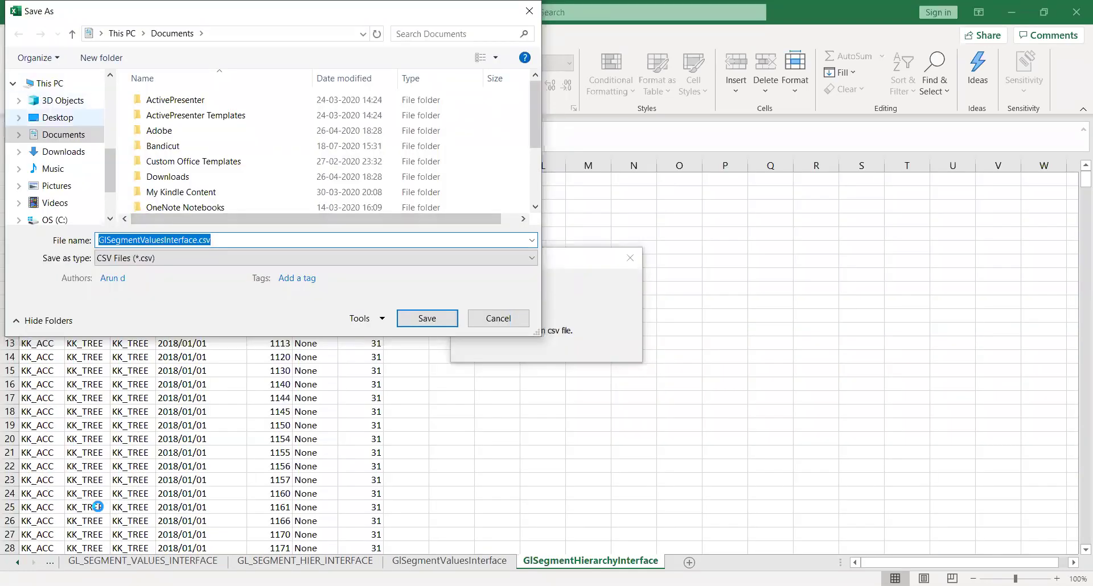
Create a new folder on the Desktop as the save location for GlSegmentValuesInterface.csv.
left_click(58, 117)
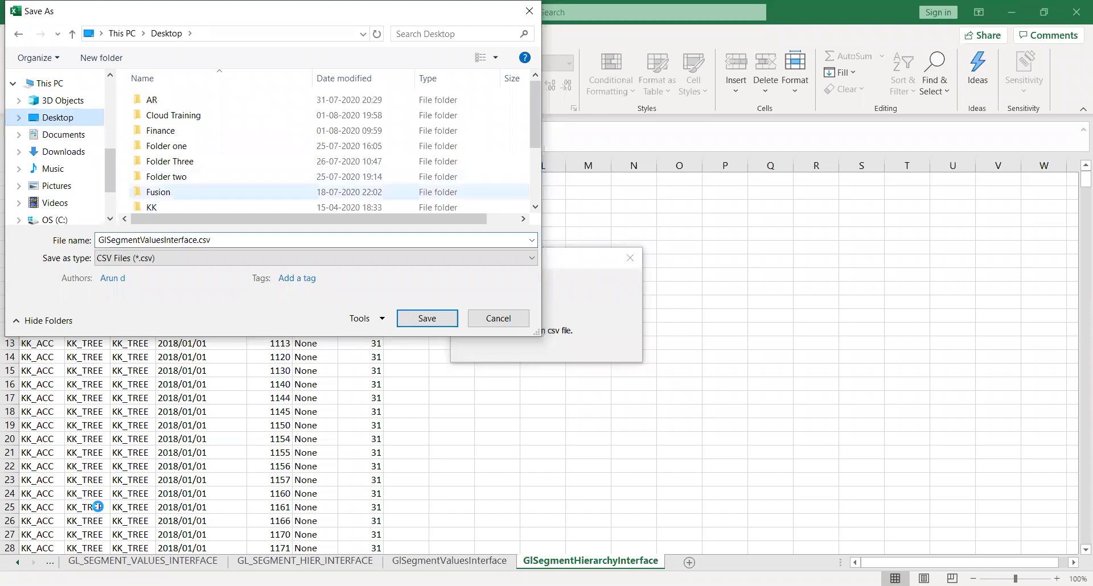
scroll(319, 150, "right", 1)
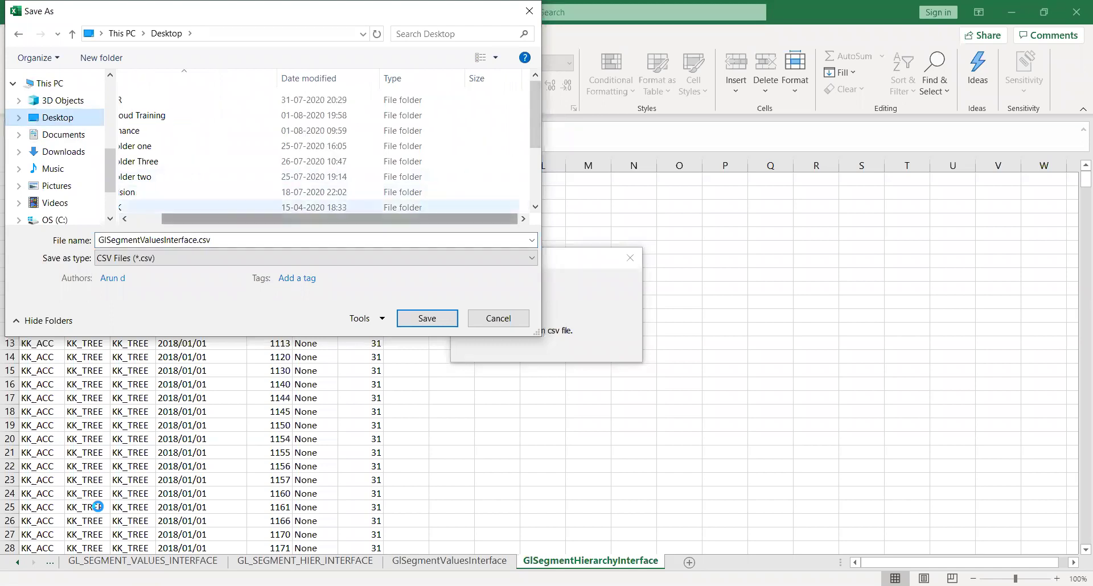
right_click(526, 186)
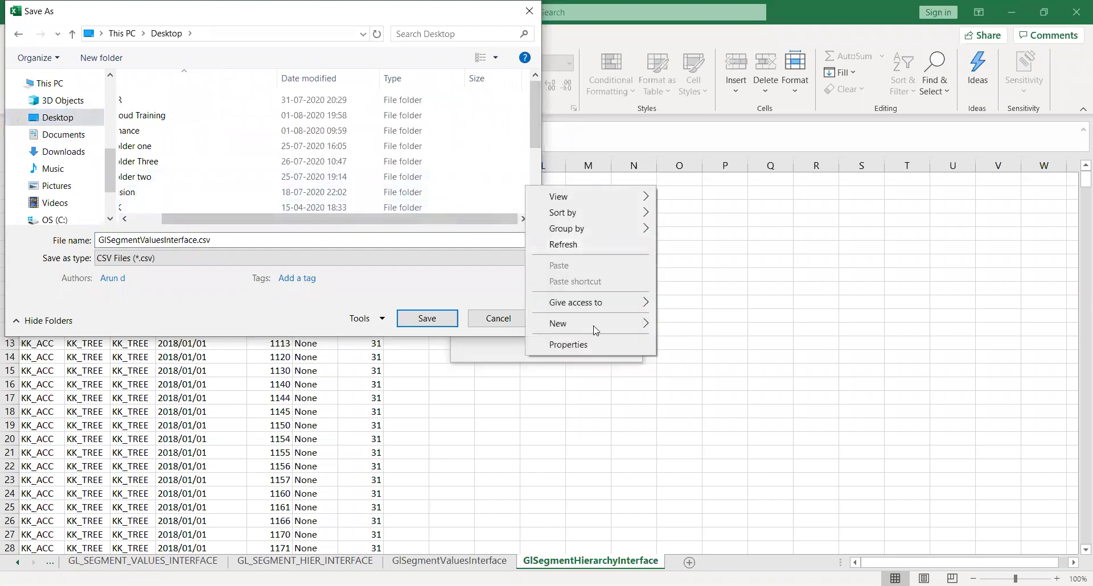
mouse_move(593, 325)
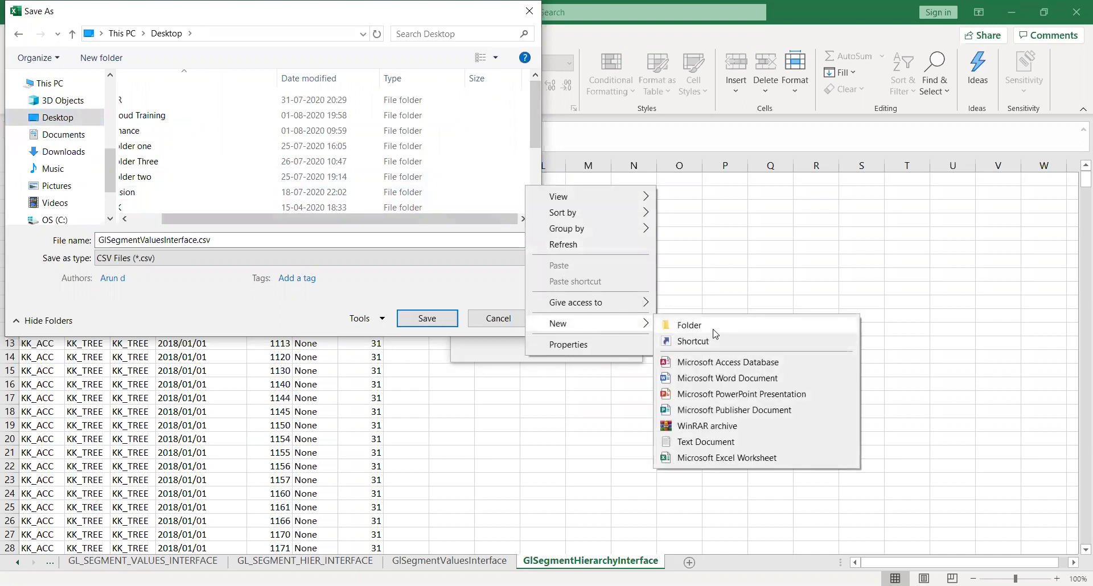
left_click(714, 333)
key("BackSpace")
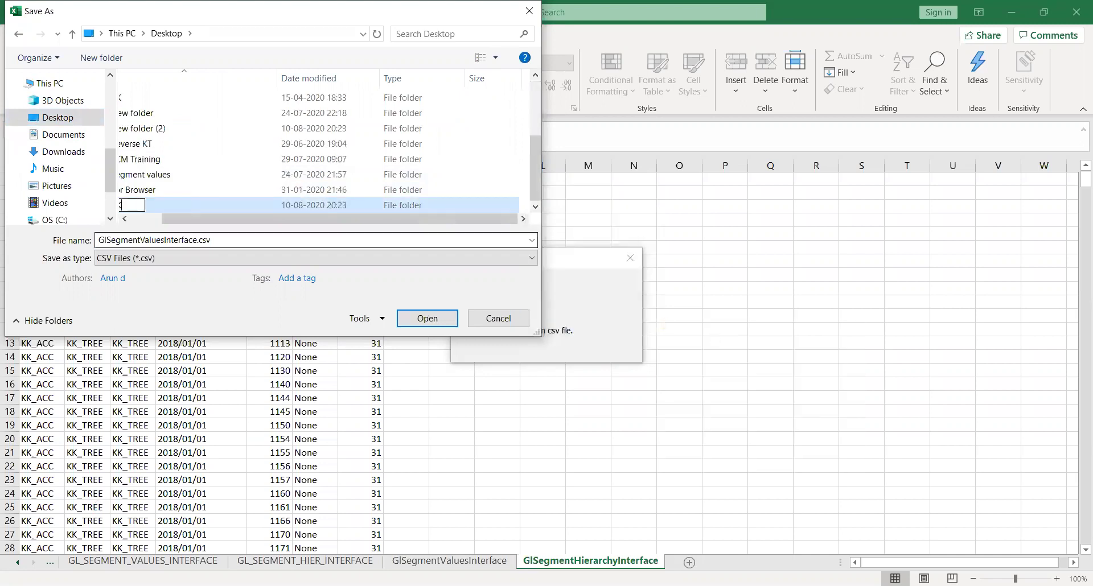
key("Return")
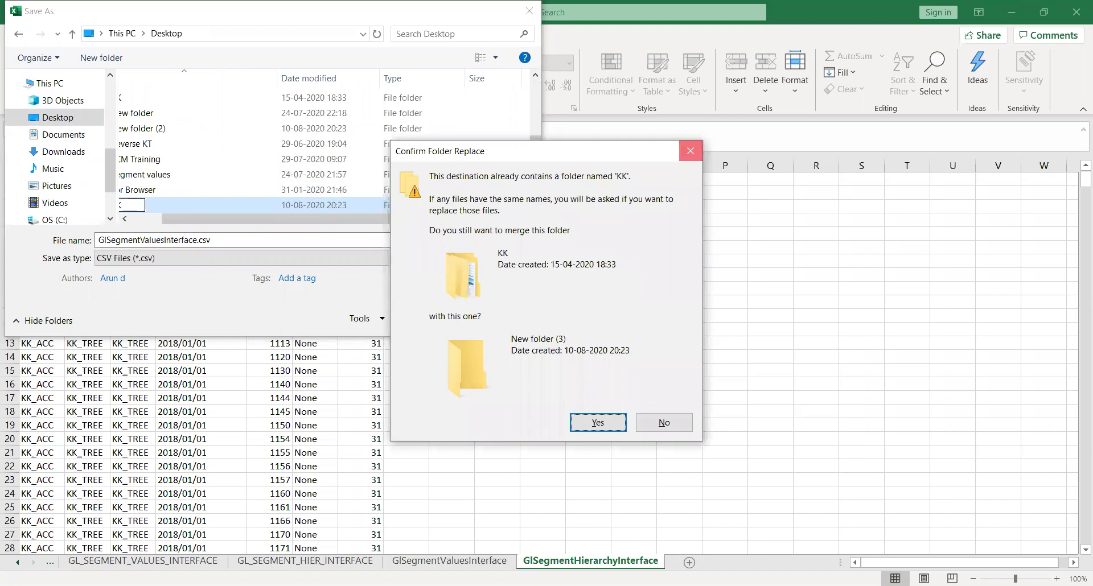
left_click(690, 151)
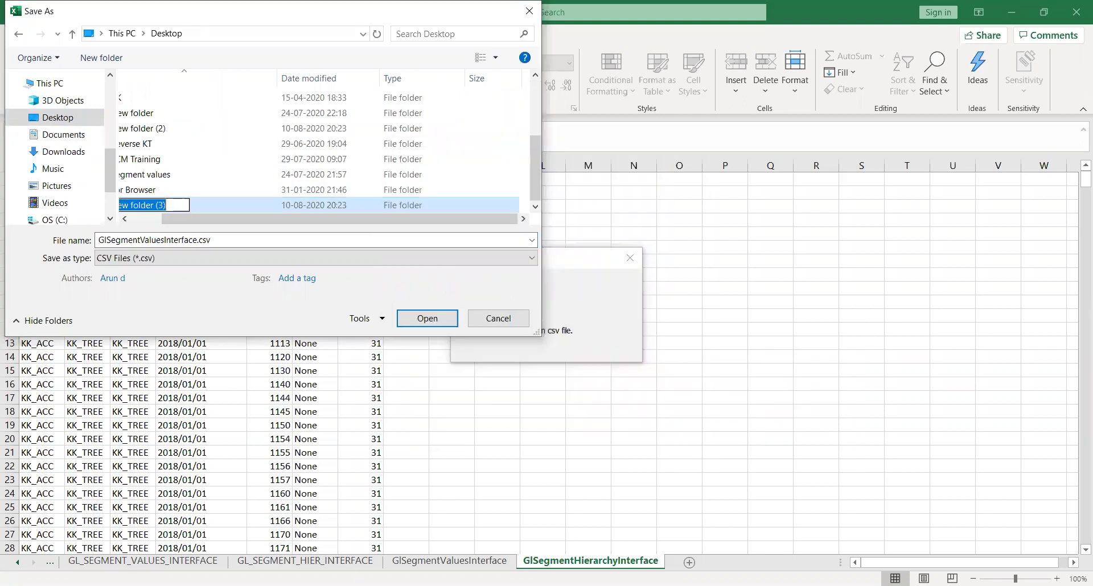
Name the new folder KK_PROJ and save GlSegmentValuesInterface.csv and GlSegmentHierInterface.csv in it.
type("K")
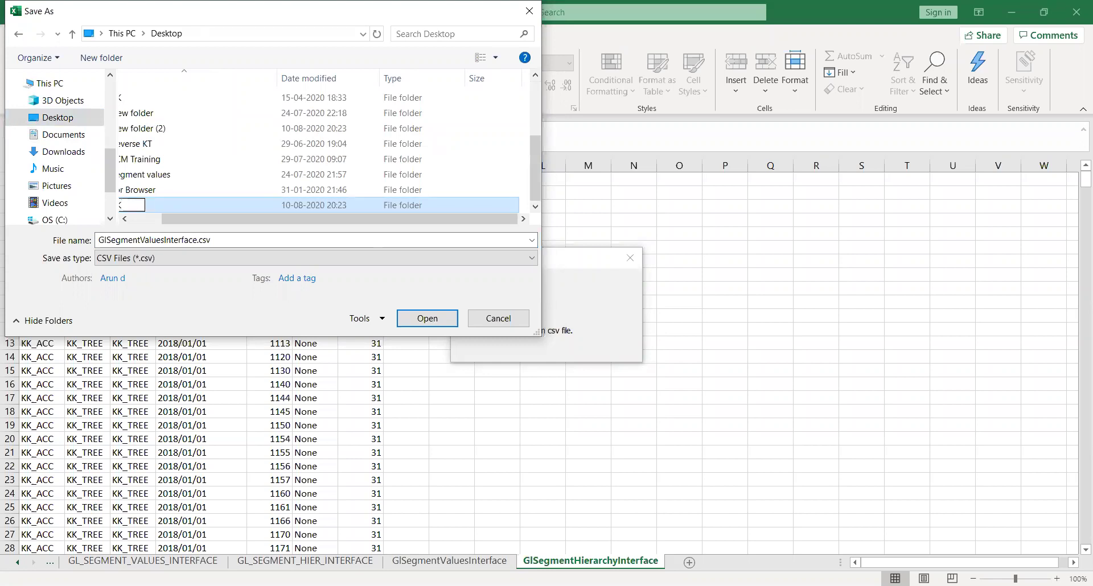
type("K_PROJ")
key("Return")
key("Return")
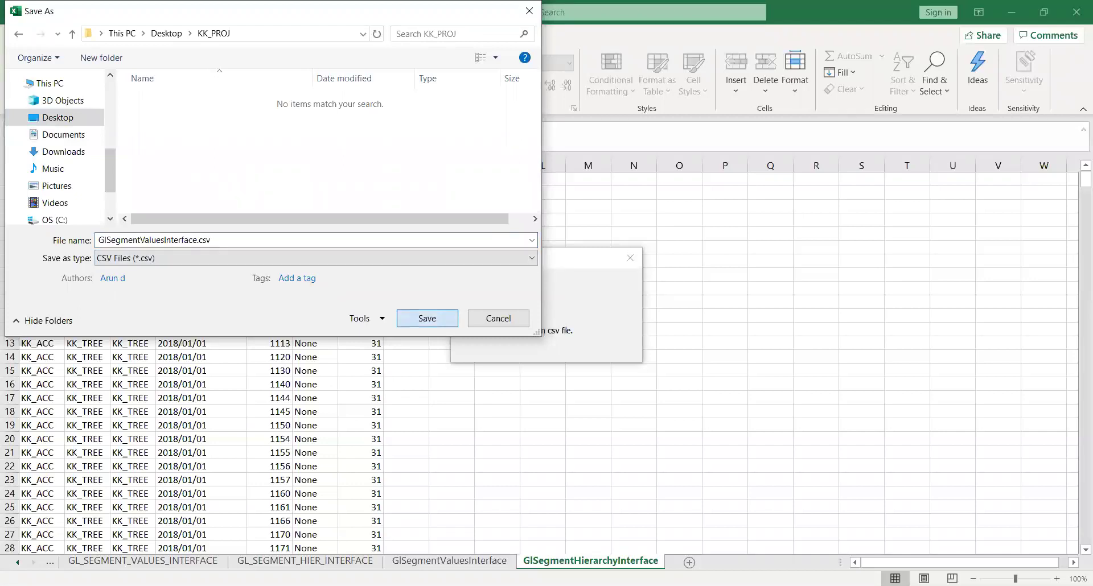
left_click(420, 318)
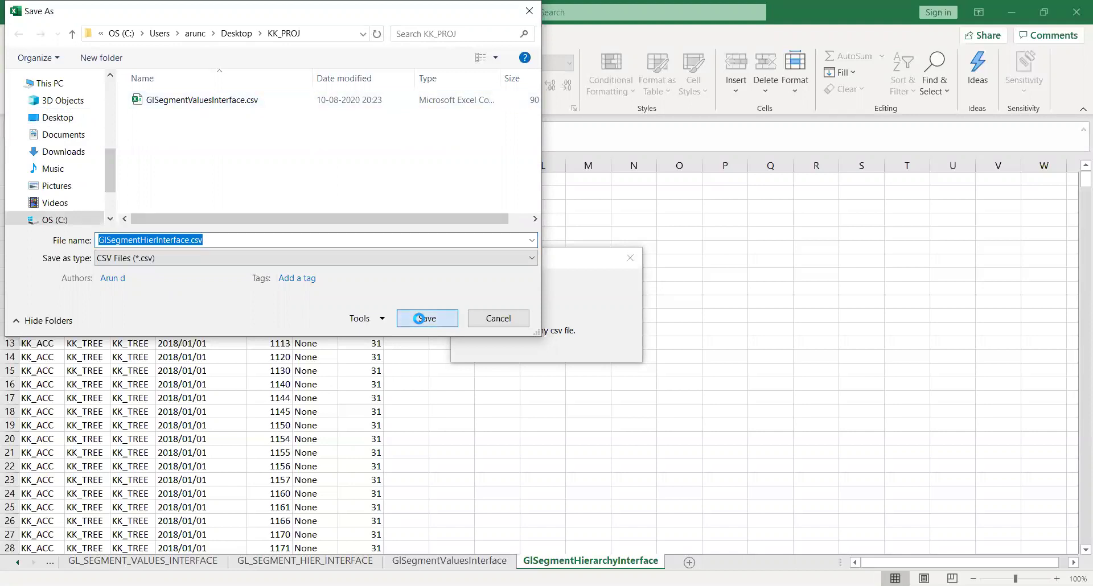
left_click(420, 318)
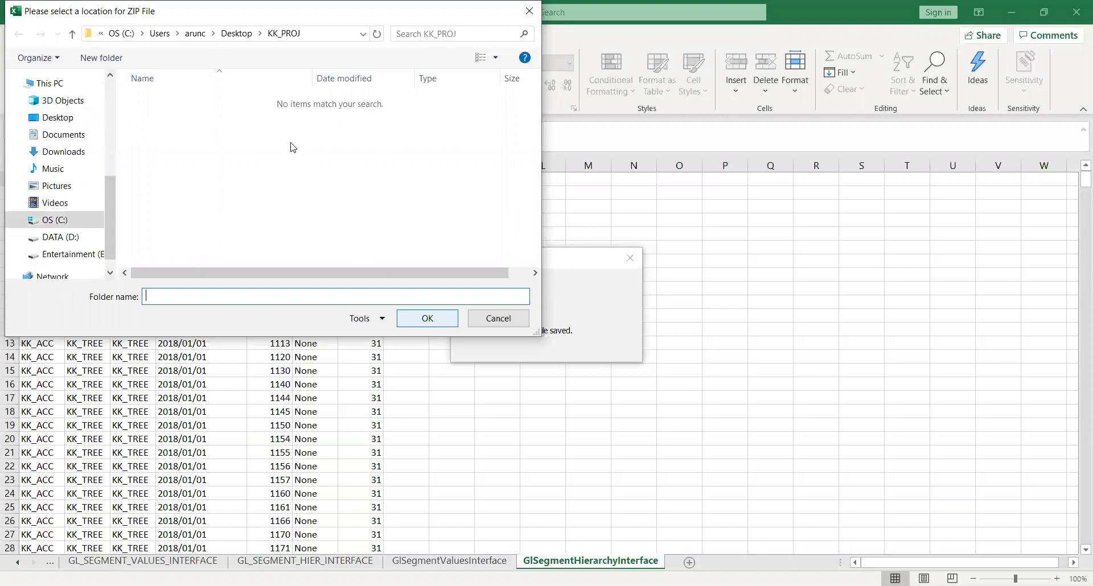
Create a folder named Final inside KK_PROJ and use it as the location for the ZIP file.
right_click(221, 132)
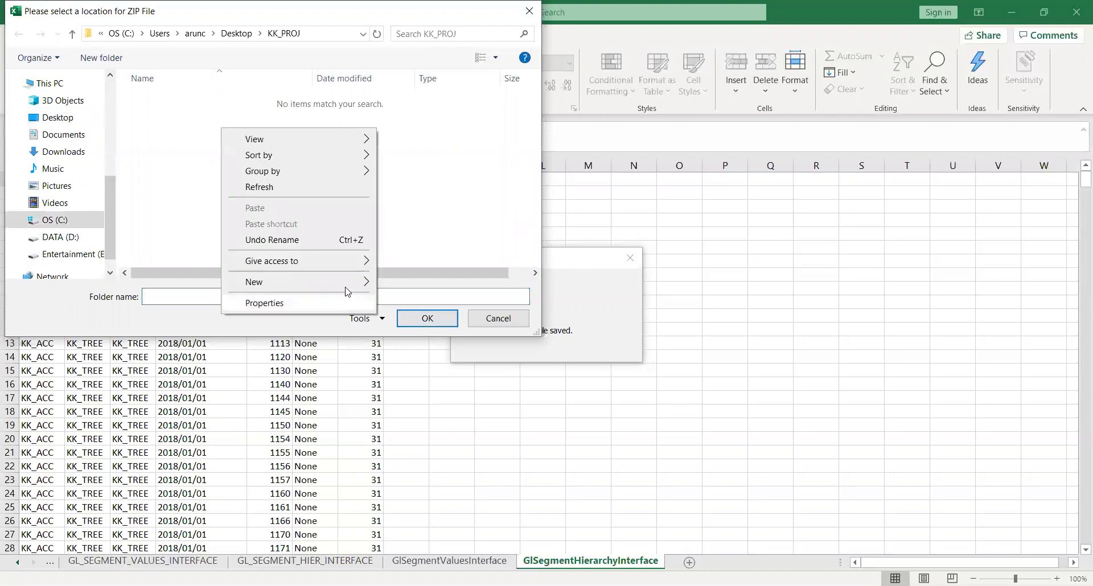
mouse_move(348, 284)
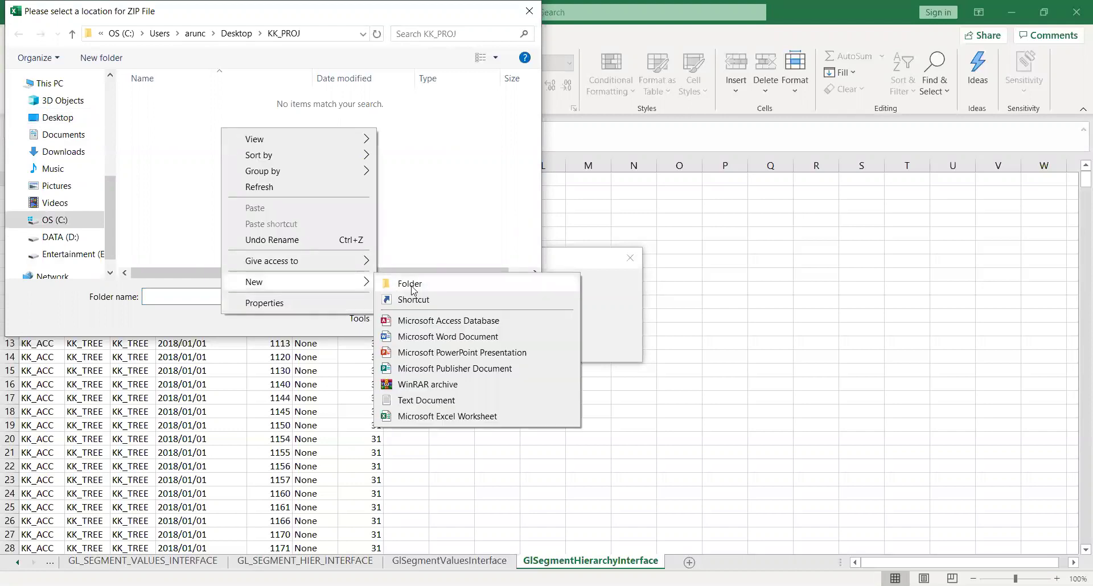
left_click(410, 284)
type("Final")
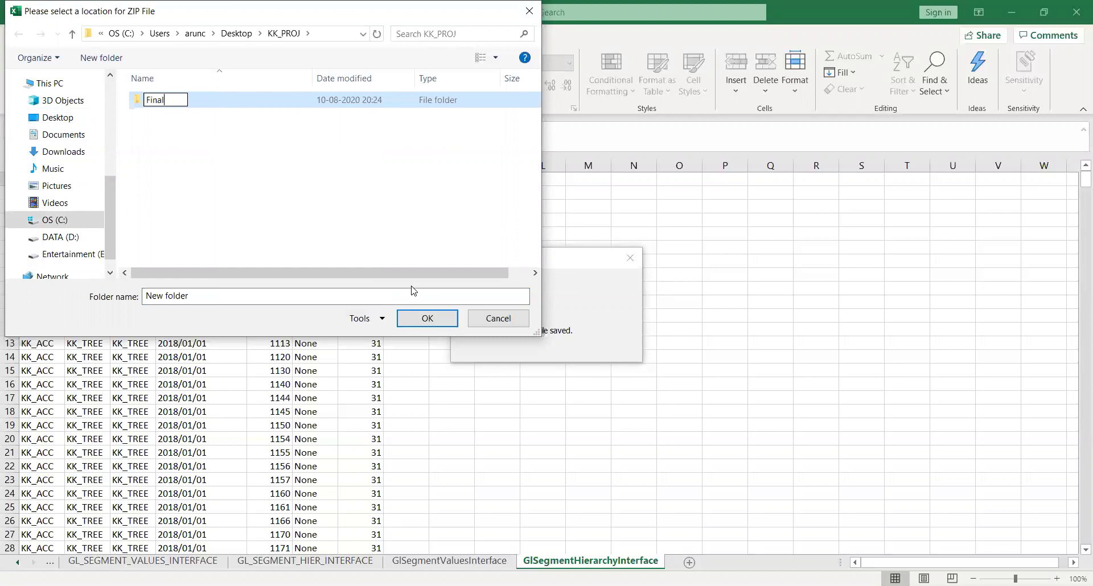
key("Return")
left_click(425, 318)
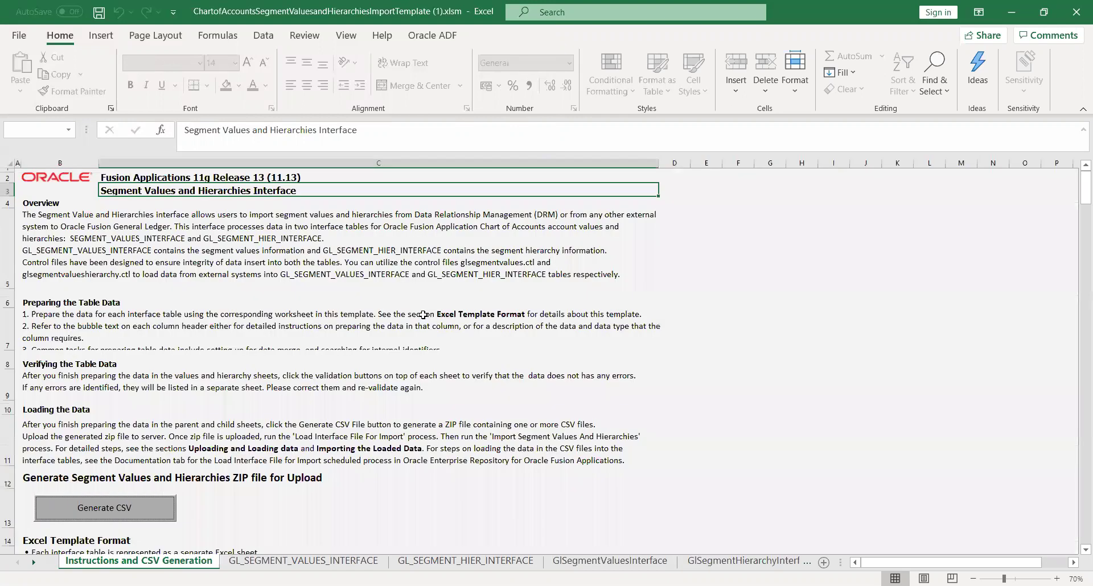
left_click(807, 396)
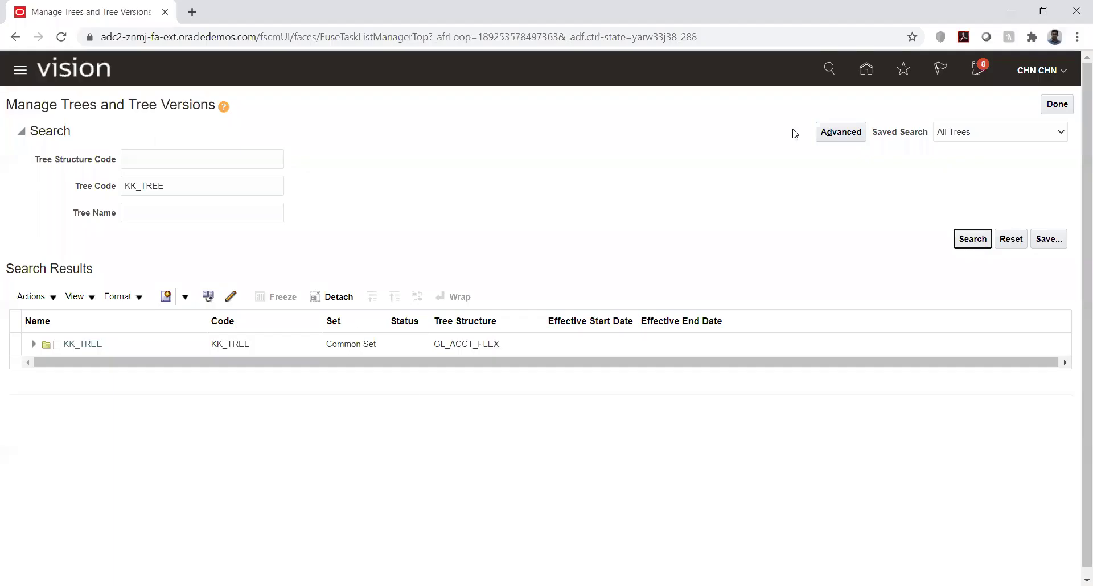
Switch to Oracle Fusion in the browser and open the Scheduled Processes work area.
left_click(866, 72)
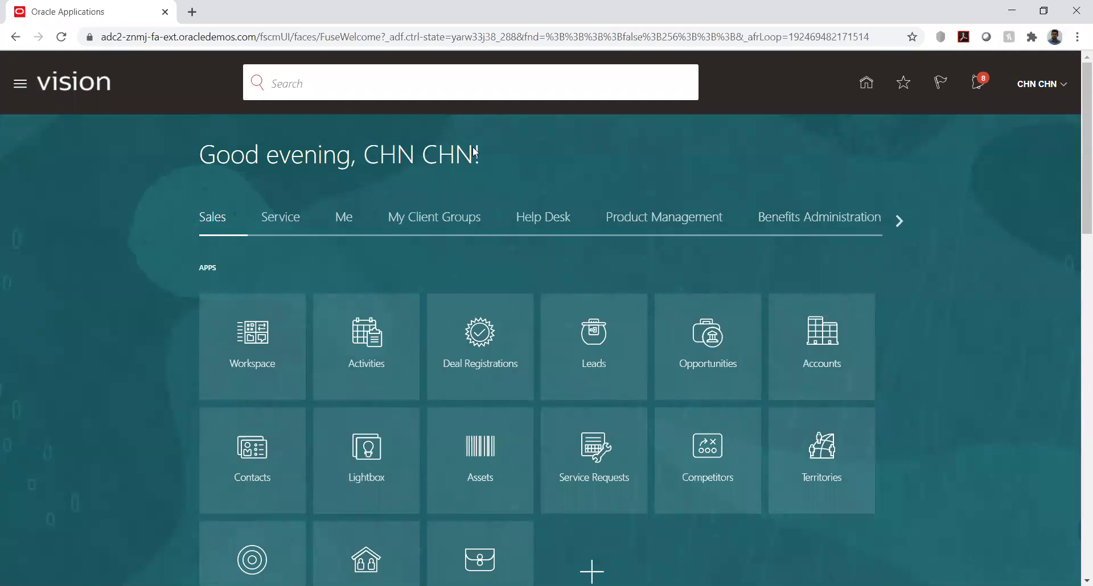
left_click(19, 87)
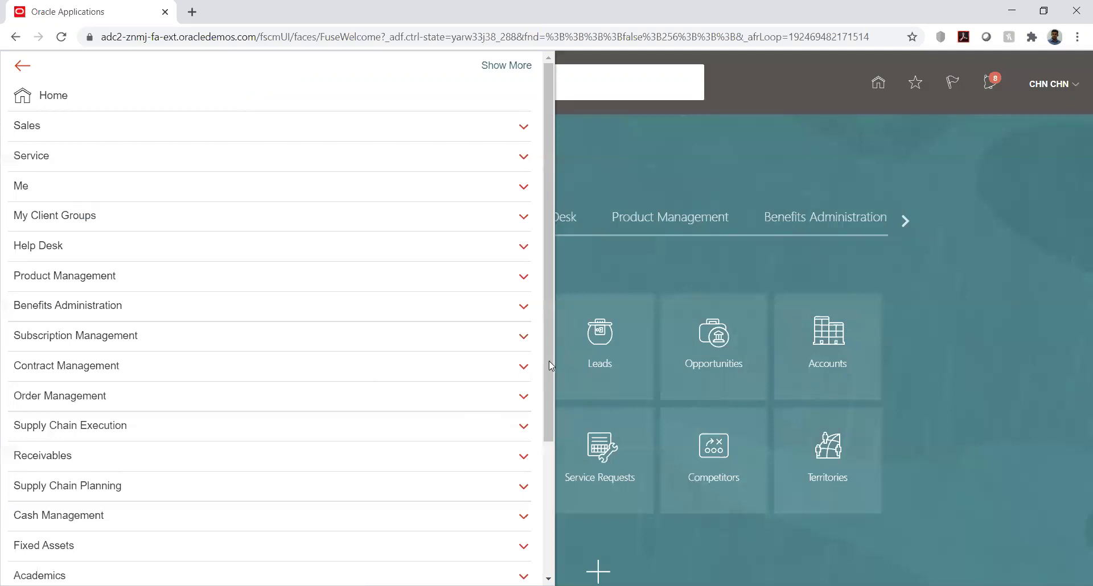
left_click_drag(548, 361, 548, 504)
left_click(434, 485)
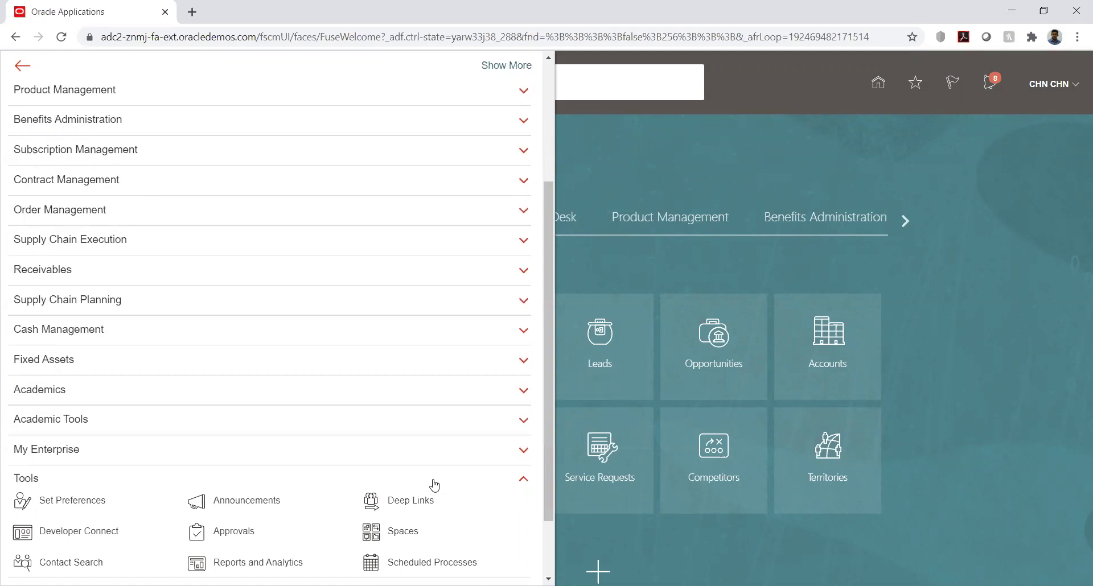
scroll(434, 500, "down", 2)
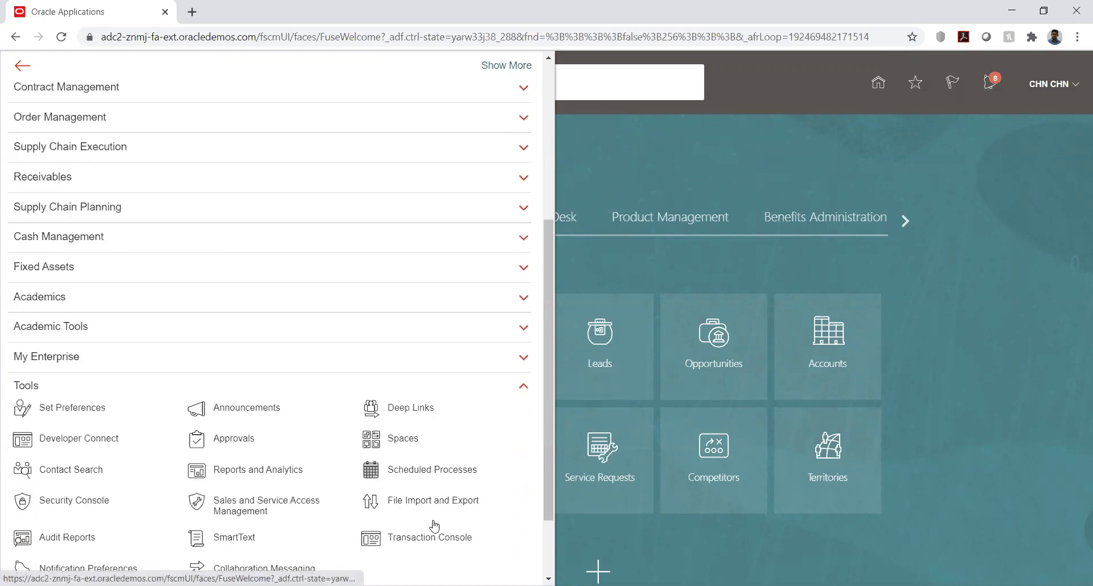
left_click(421, 470)
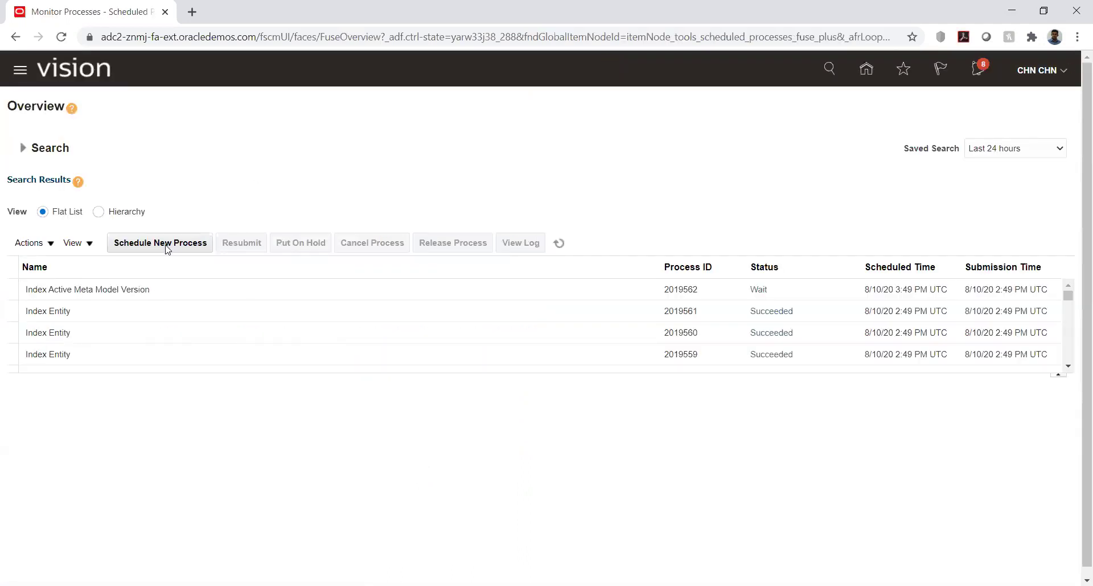
Start scheduling a new process with the job Load Interface File for Import.
left_click(134, 246)
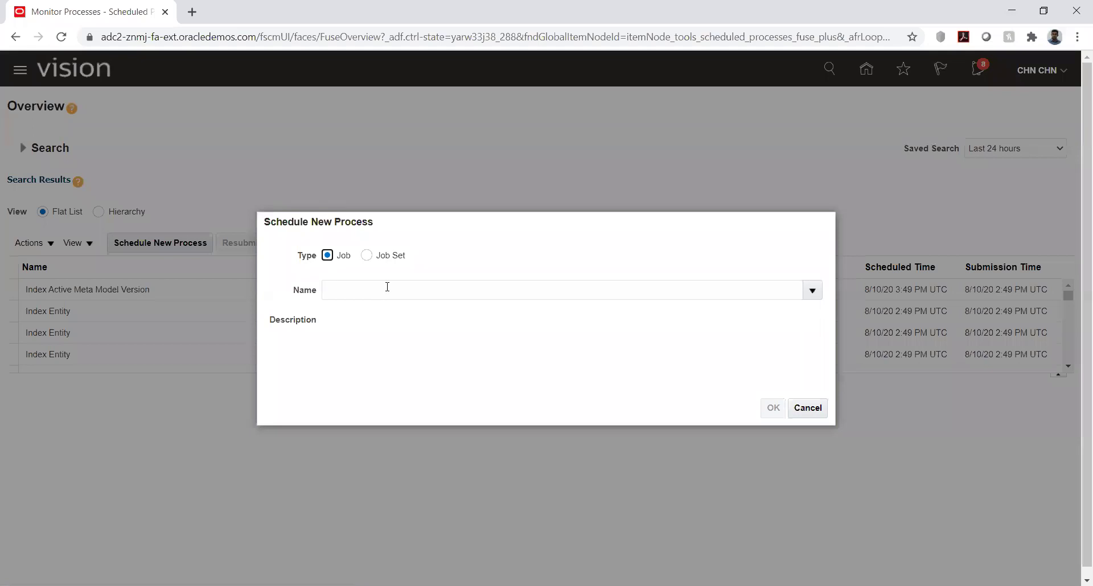
left_click(387, 287)
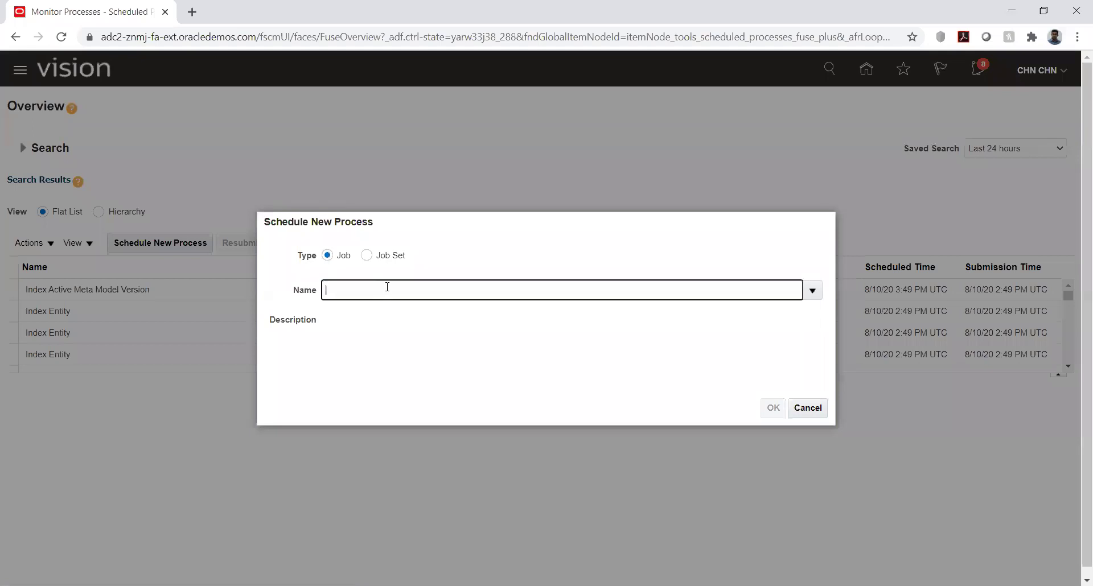
type("Load interf%")
key("Tab")
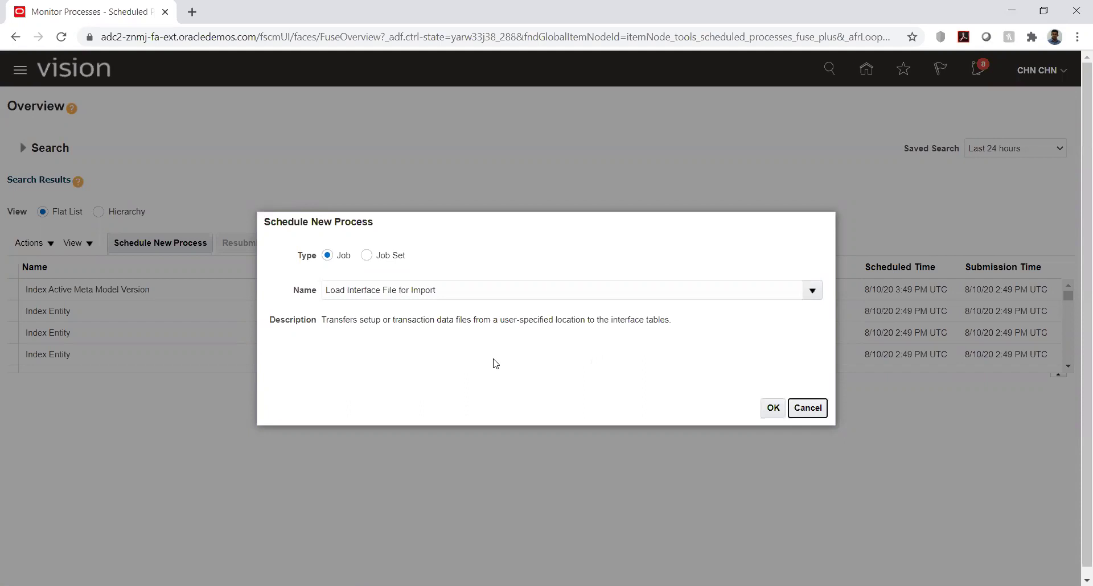
left_click(773, 408)
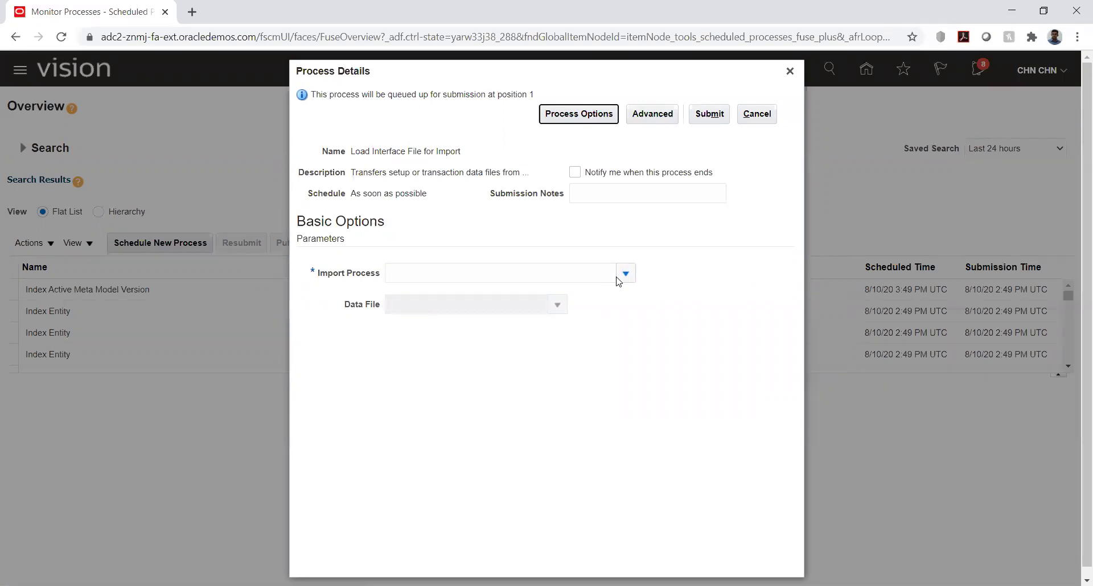
Search the import processes for "Import%" and set the Import Process parameter to Import Segment Values and Hierarchies.
left_click(625, 274)
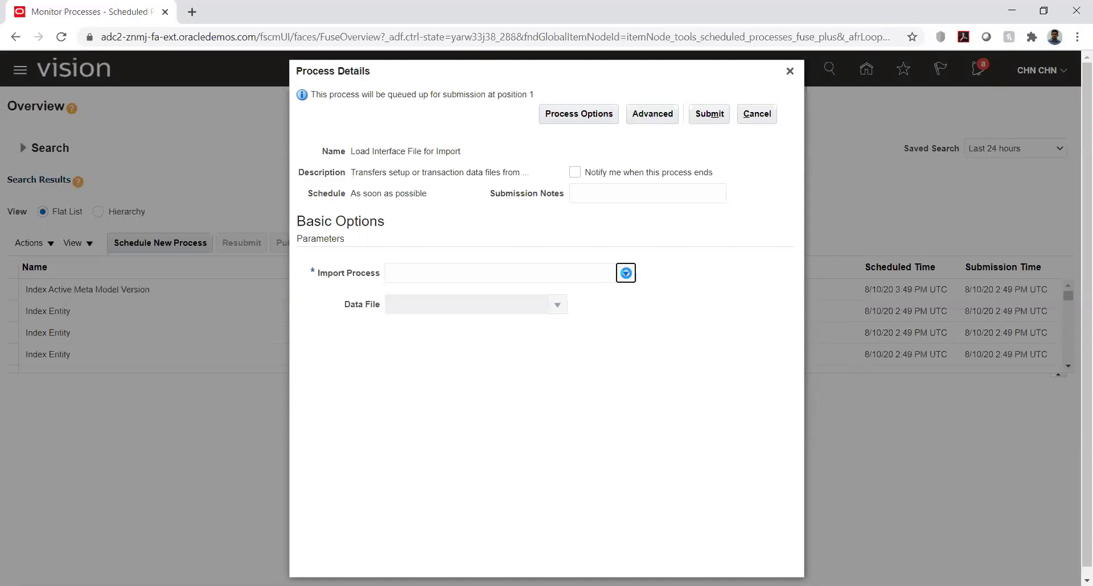
left_click(625, 273)
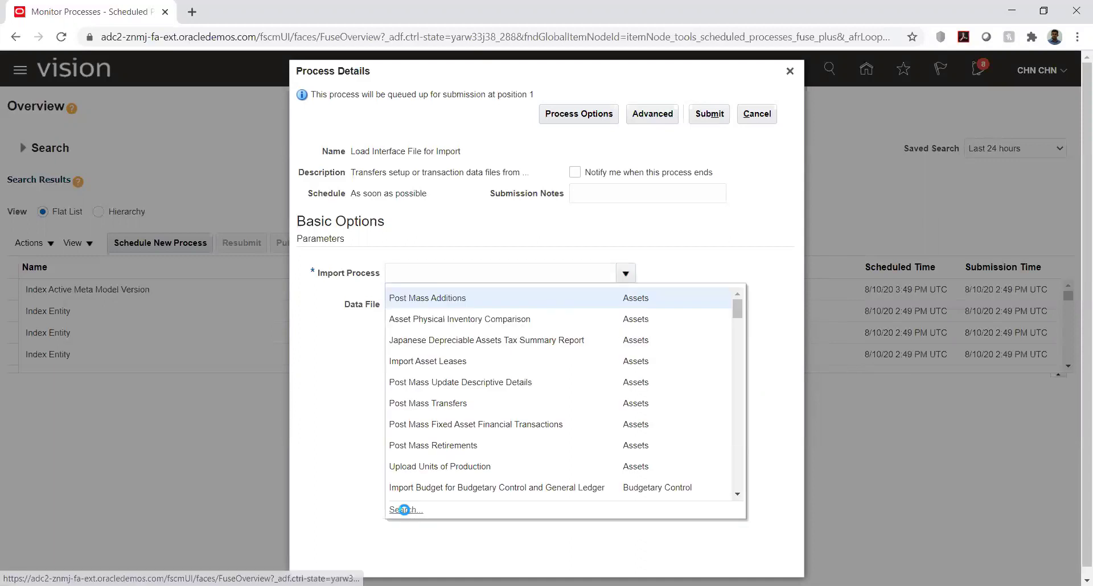
left_click(405, 511)
left_click(512, 308)
type("Import")
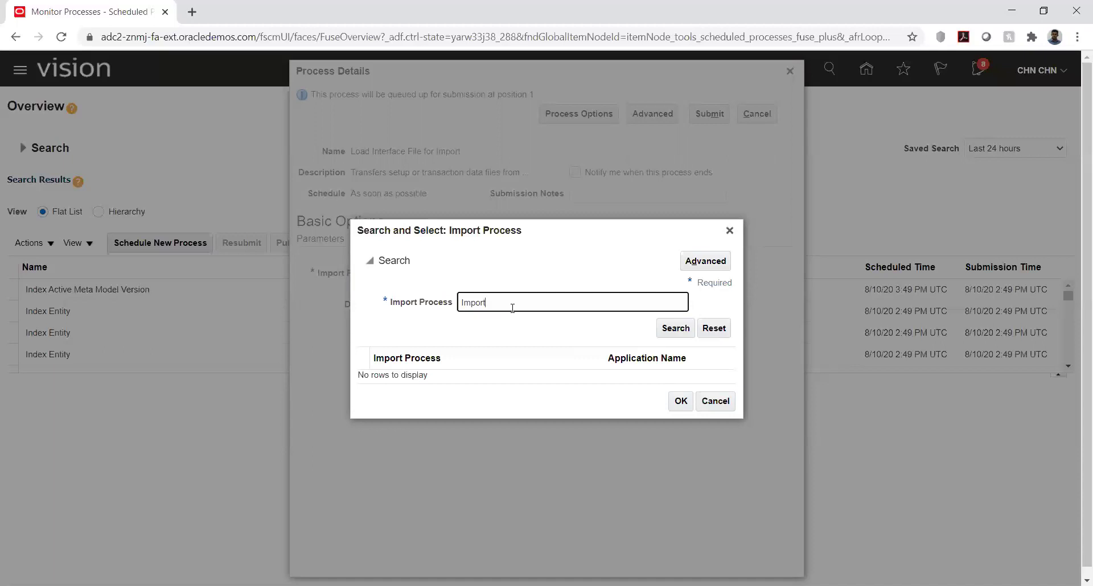
type("%")
key("Return")
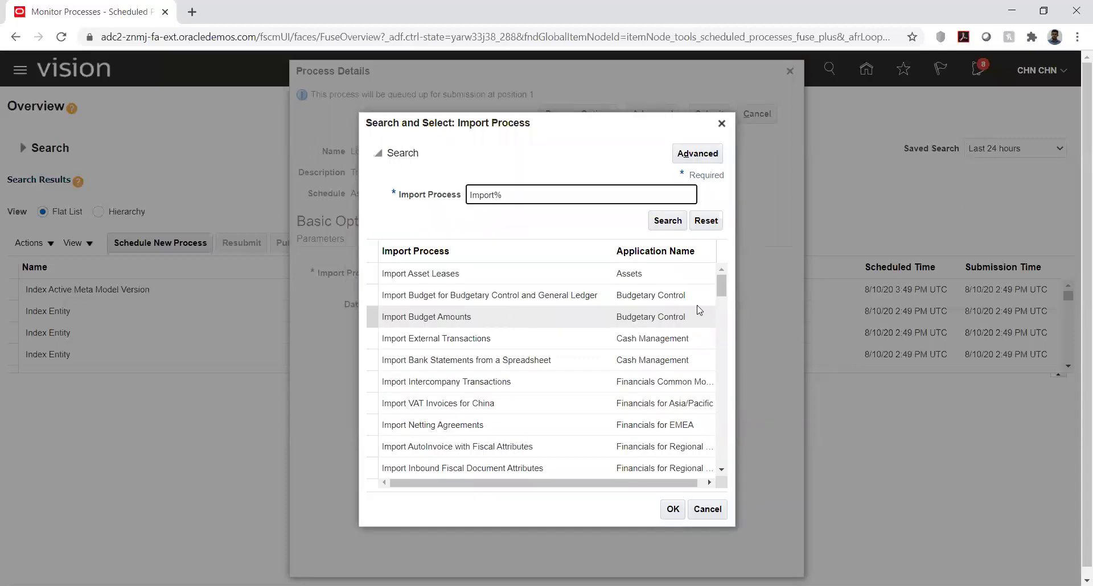
left_click_drag(719, 286, 723, 308)
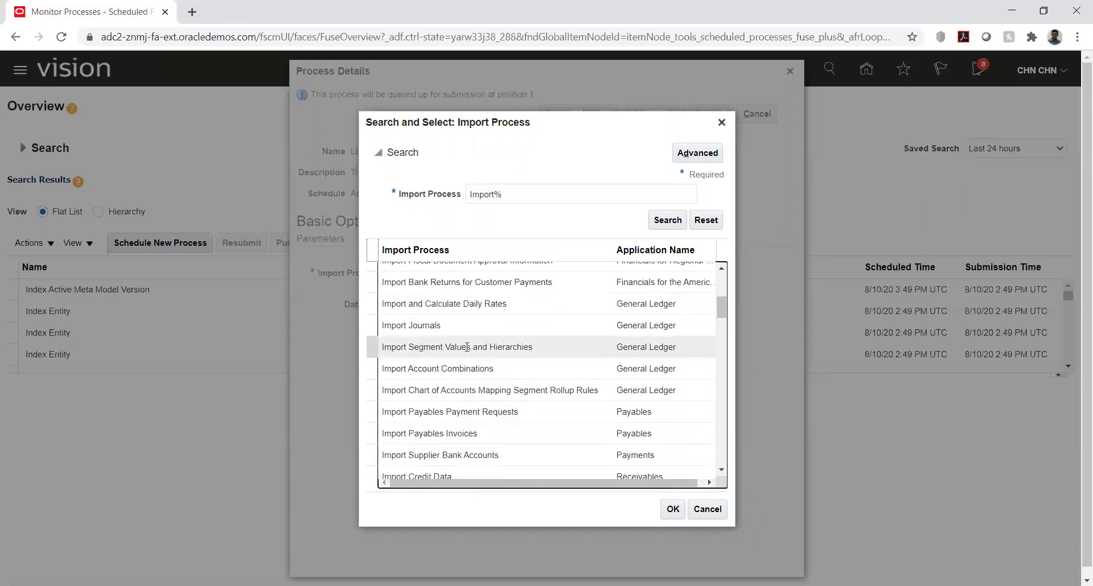
left_click(426, 349)
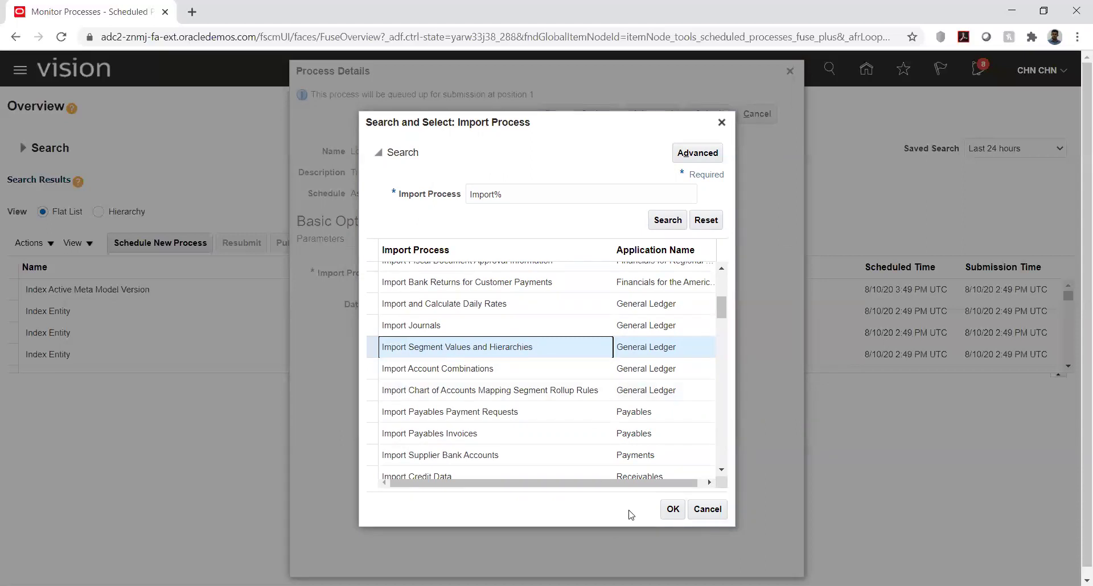
left_click(673, 509)
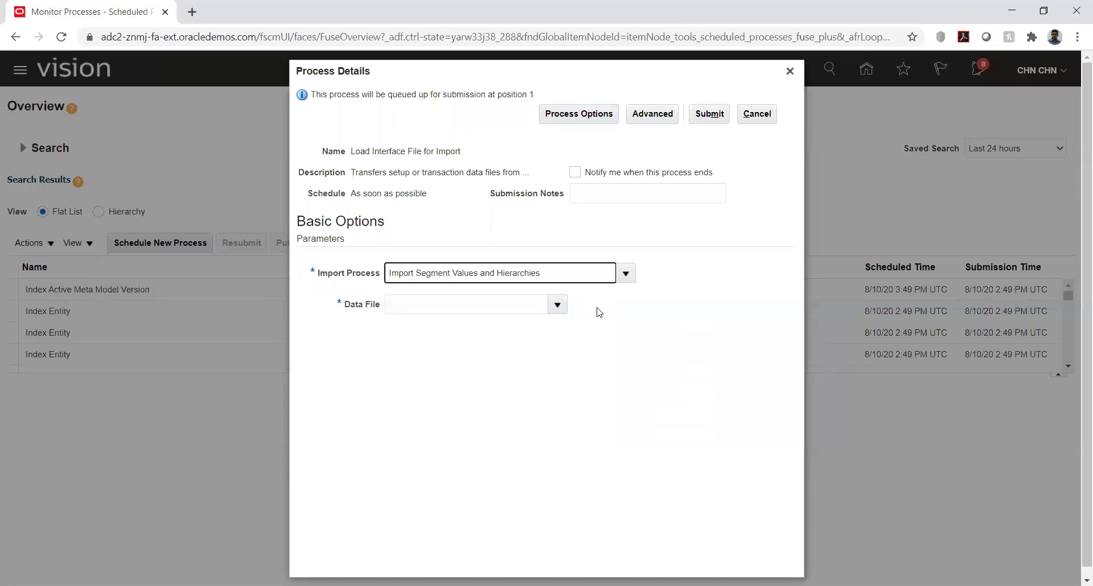
Upload glsegmentvaluesandhierarchy.zip from the Final folder inside KK_PROJ on the Desktop as the data file.
left_click(558, 306)
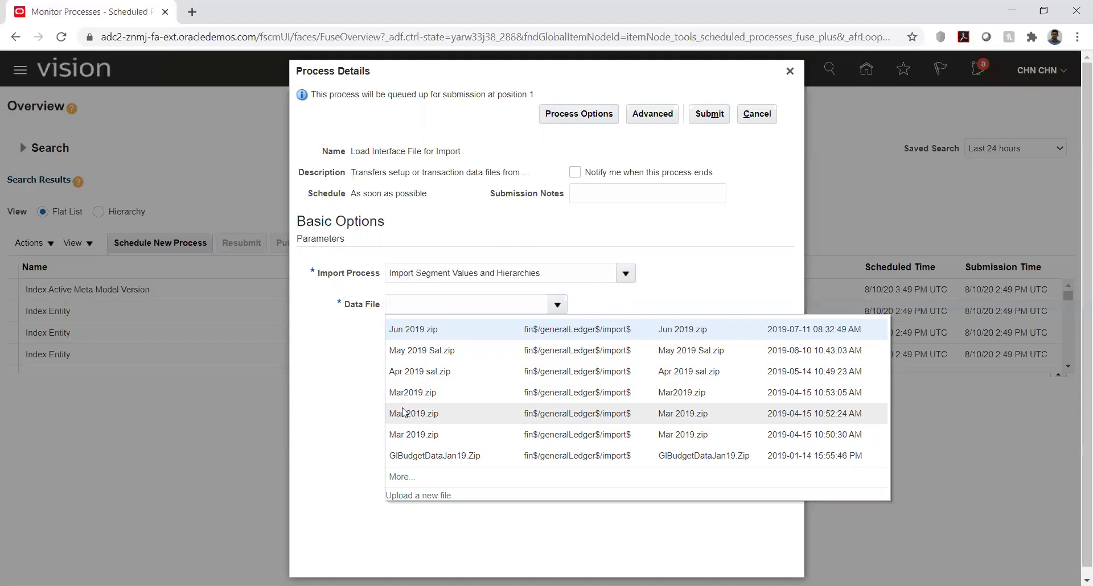
left_click(406, 496)
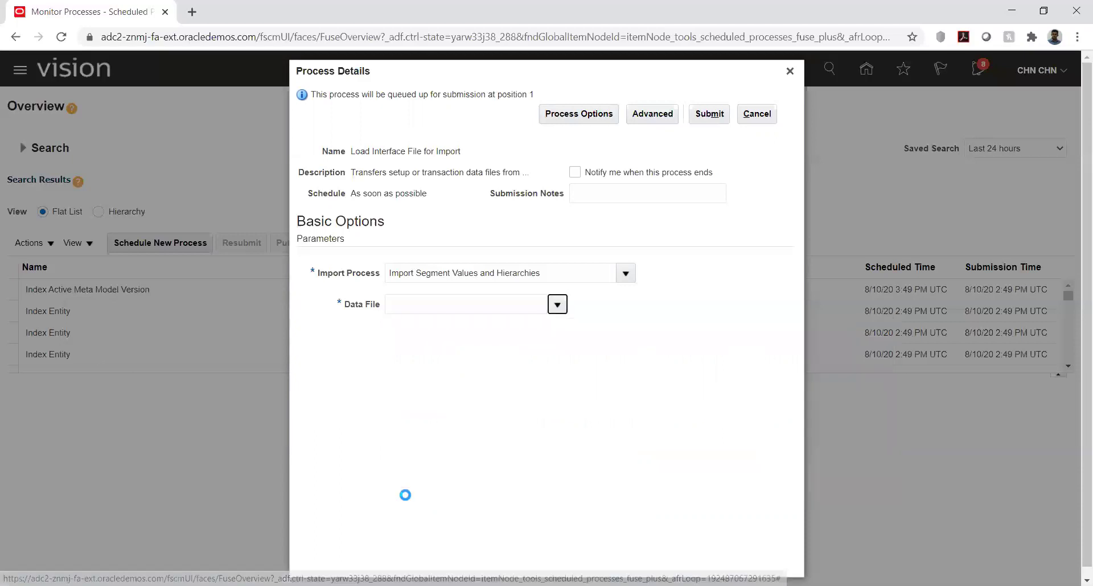
left_click(492, 320)
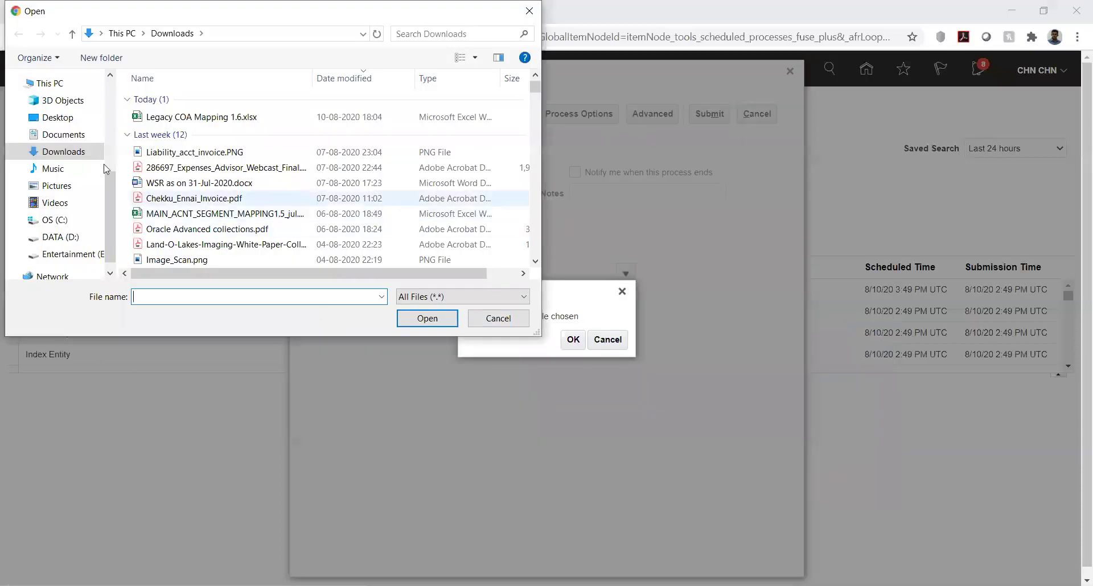
left_click(55, 118)
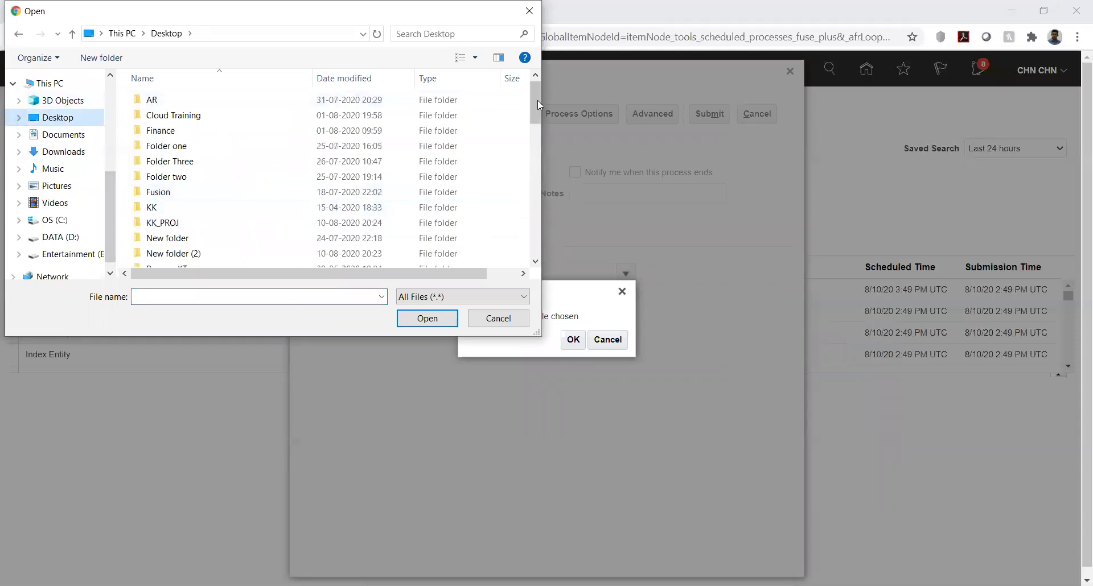
left_click_drag(536, 100, 533, 122)
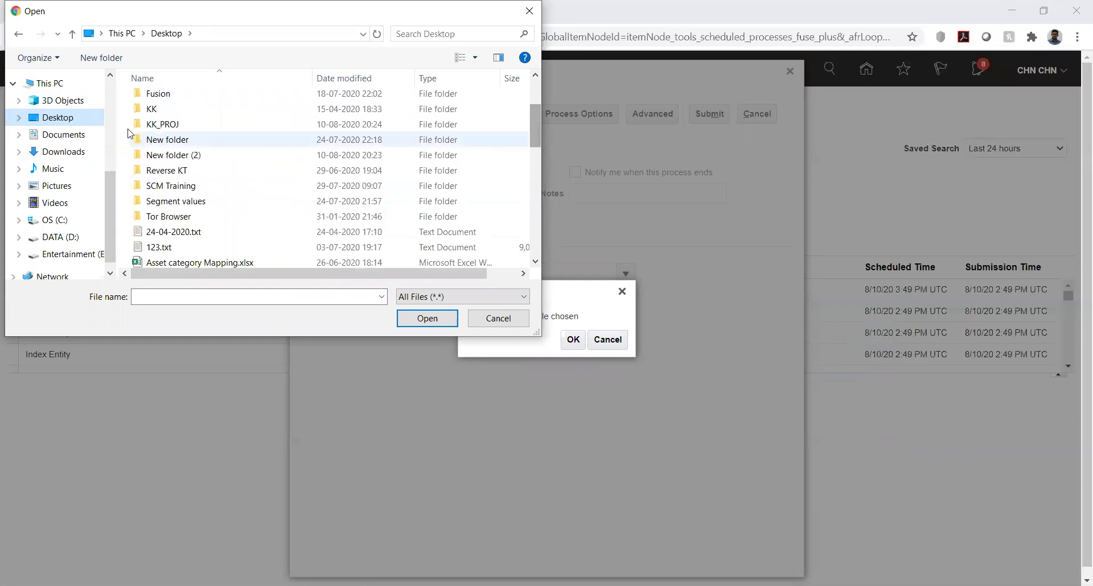
double_click(147, 125)
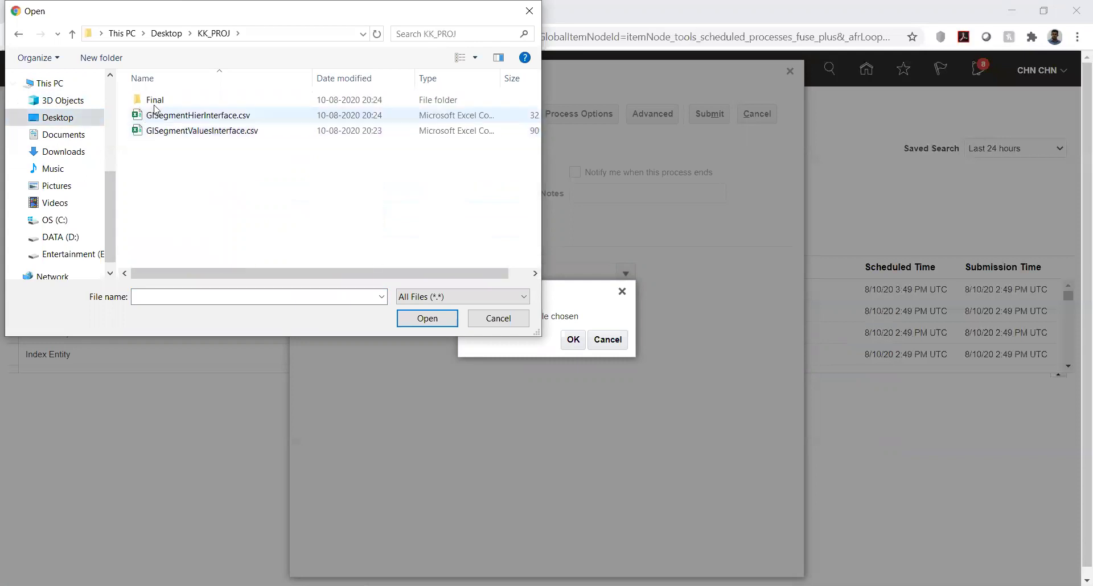
double_click(156, 100)
left_click(158, 104)
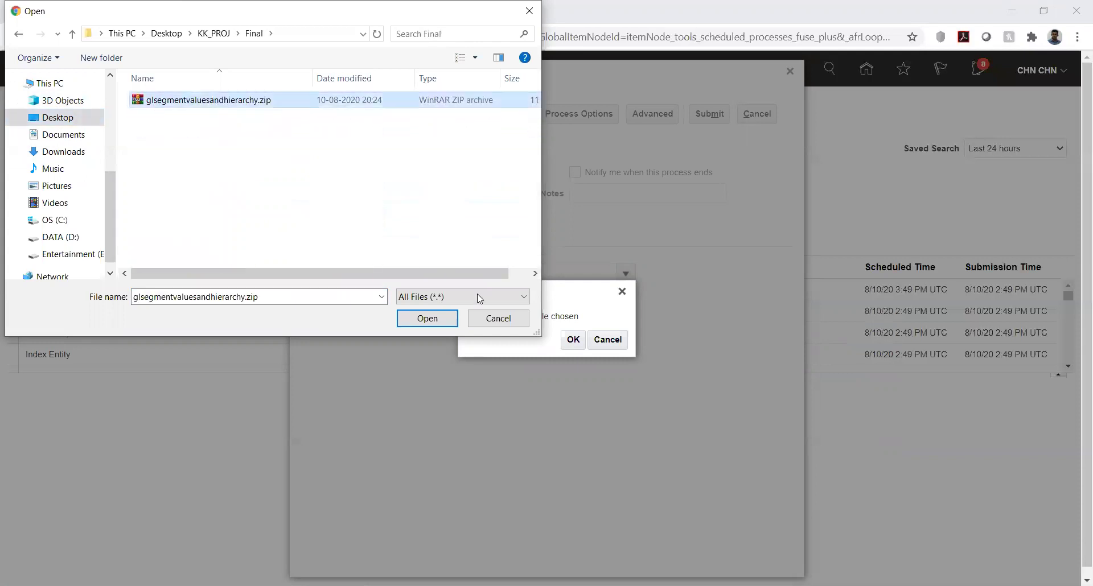
left_click(426, 319)
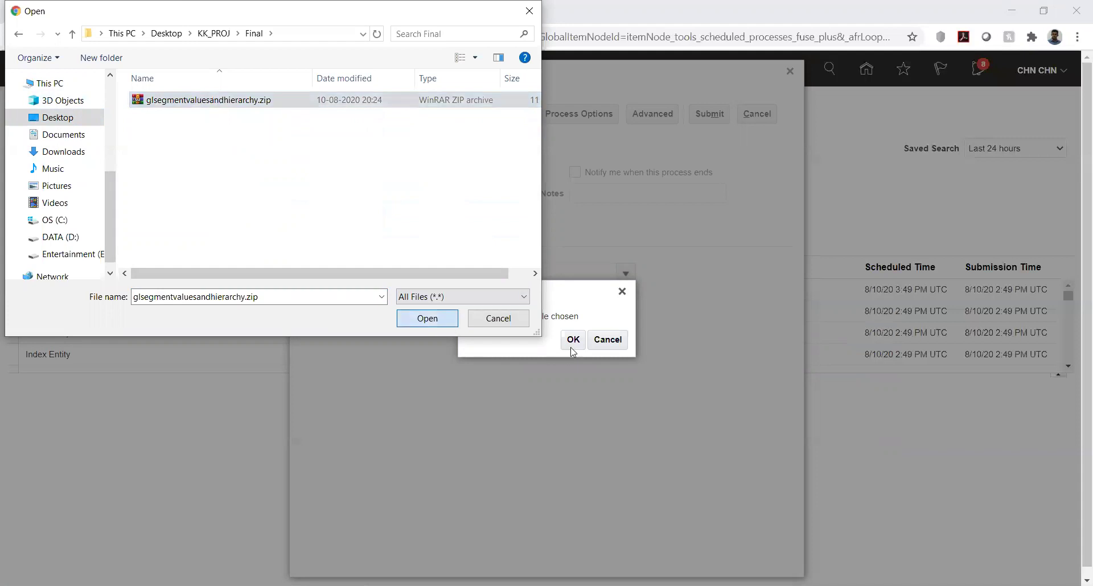
left_click(573, 341)
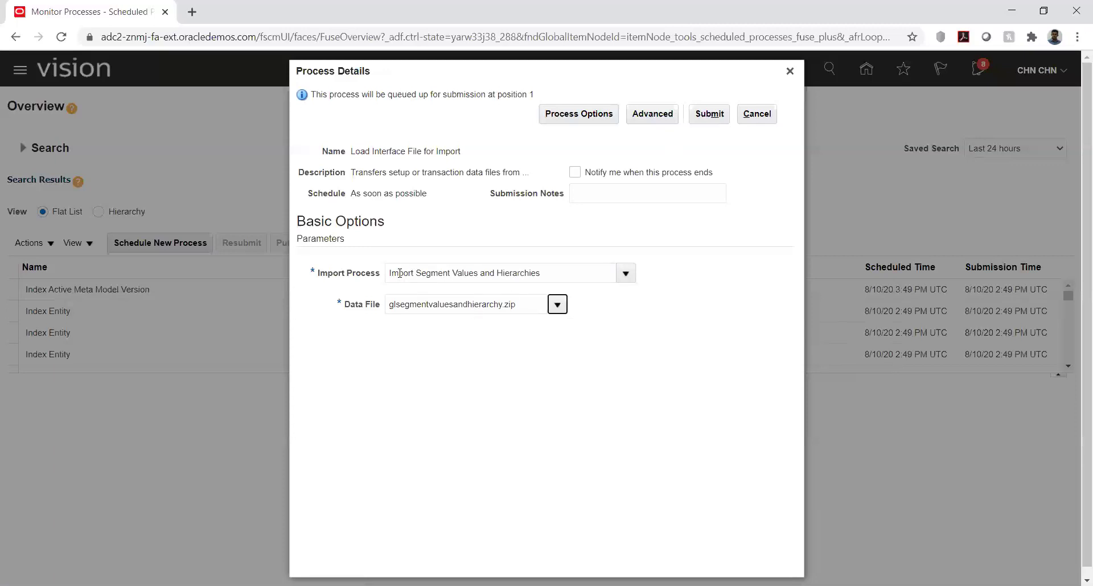
Submit the Load Interface File for Import process and refresh the process list repeatedly to follow its child processes.
left_click(712, 116)
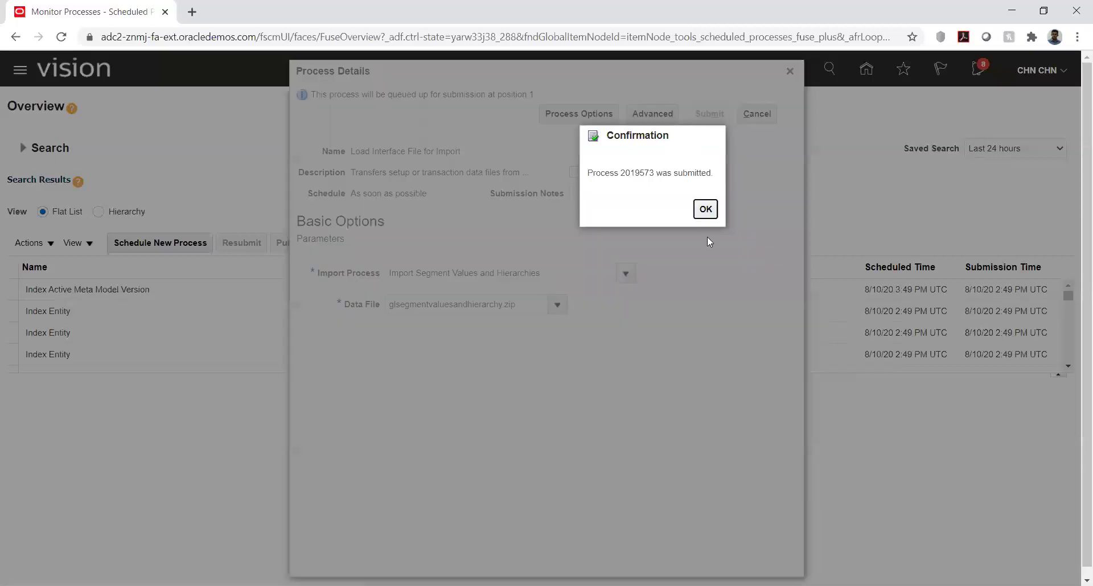
left_click(706, 208)
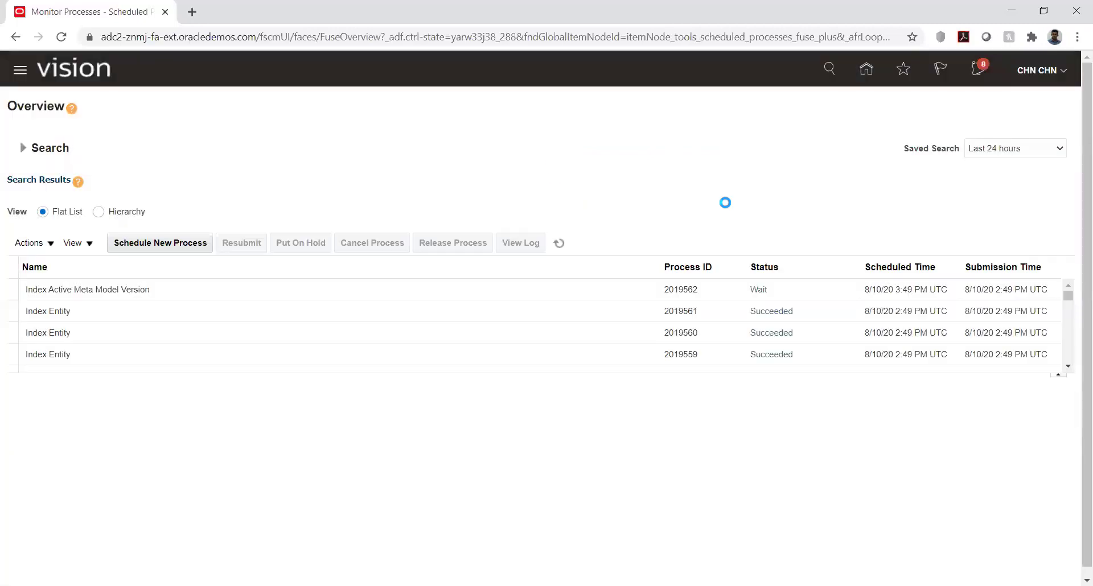
left_click(560, 243)
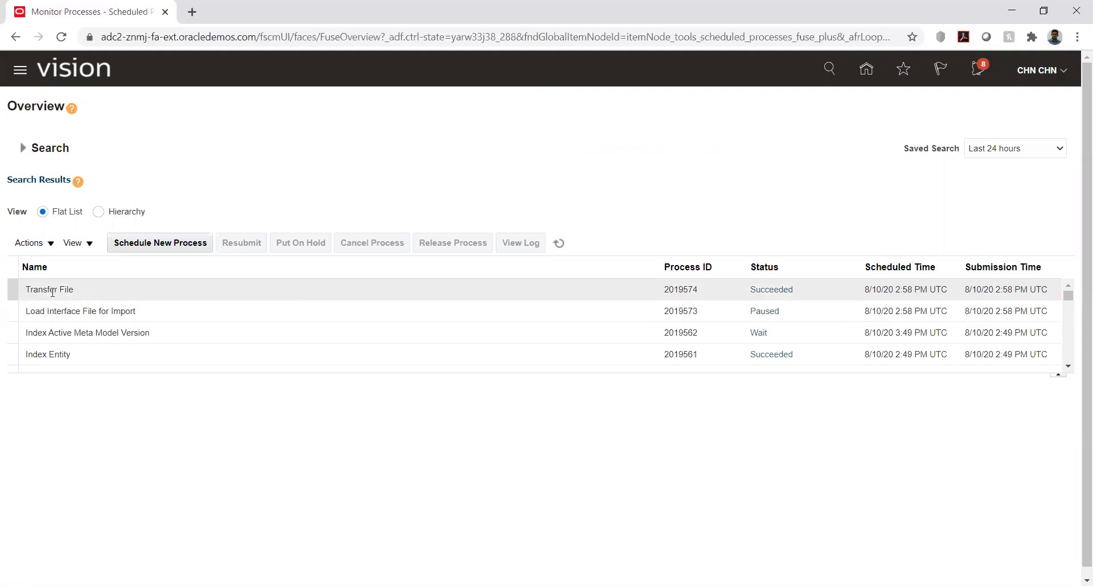
left_click(560, 245)
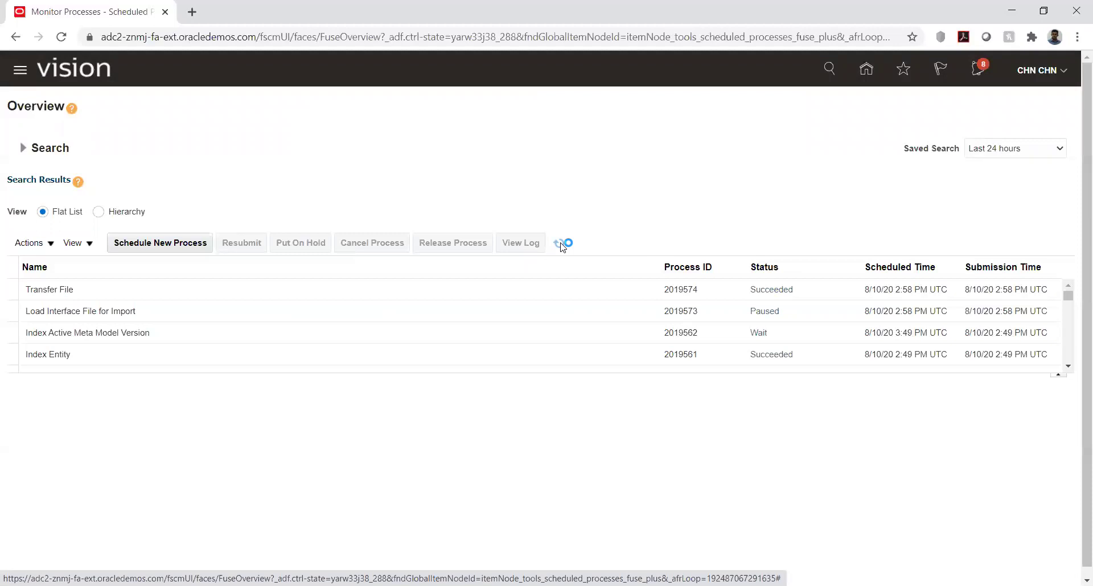
left_click(559, 244)
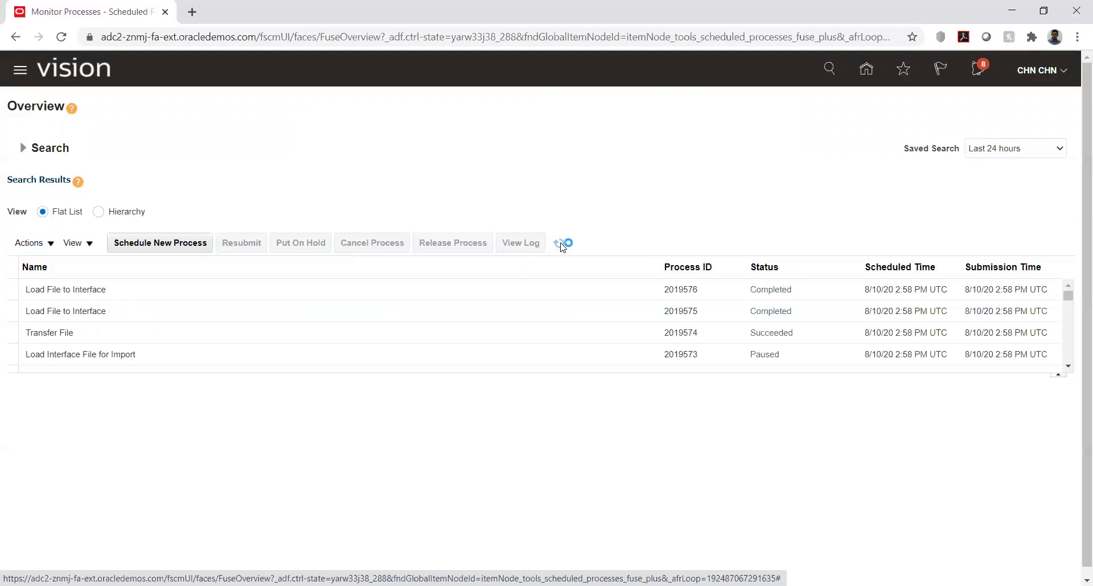
left_click(560, 244)
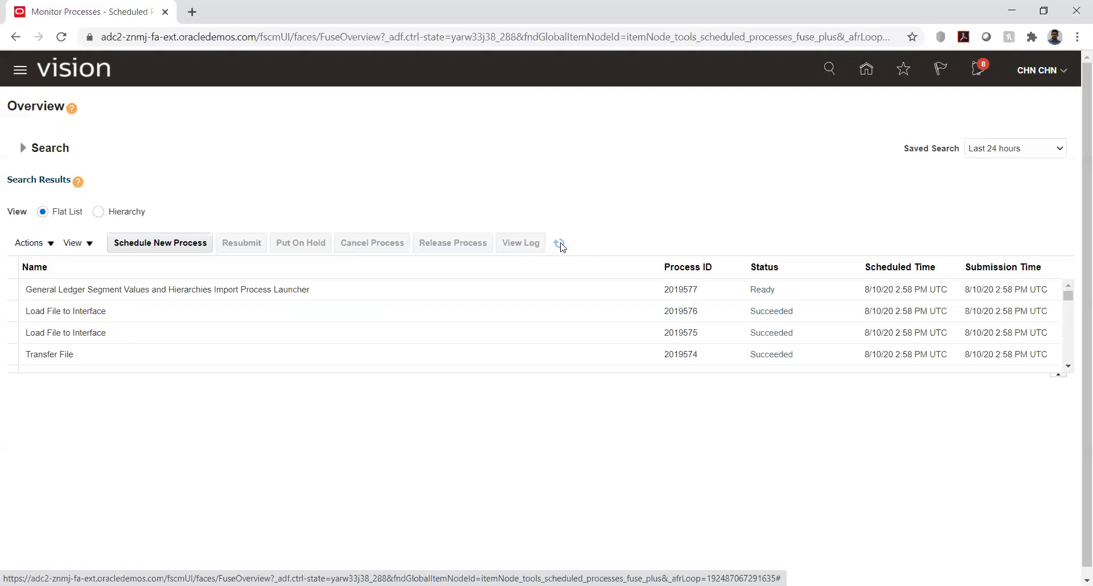
left_click(559, 244)
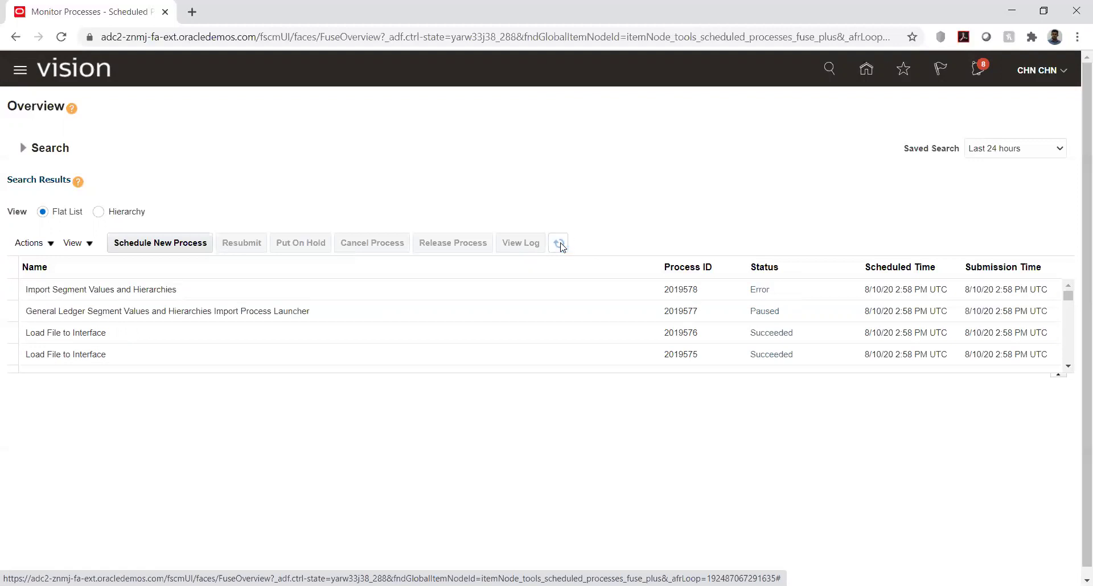
Download and open the output text file of the Import Segment Values and Hierarchies process.
left_click(221, 288)
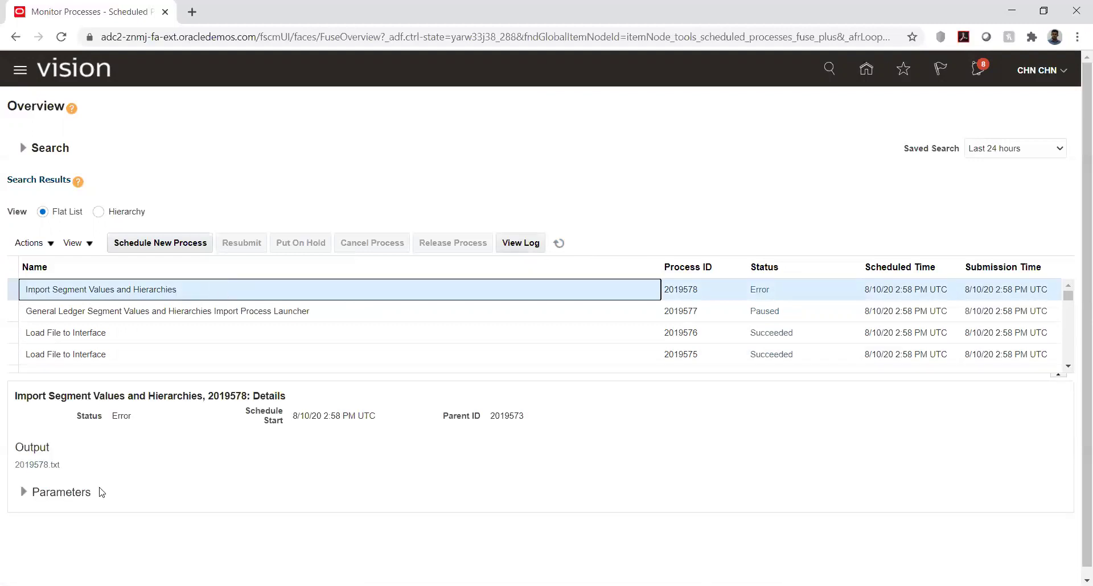
left_click(44, 466)
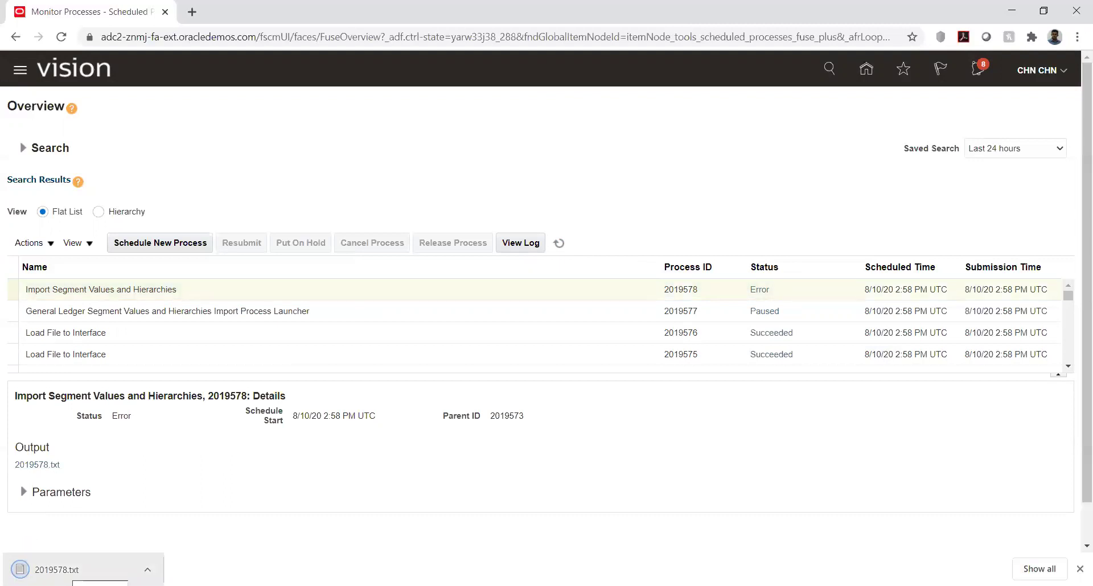
left_click(63, 569)
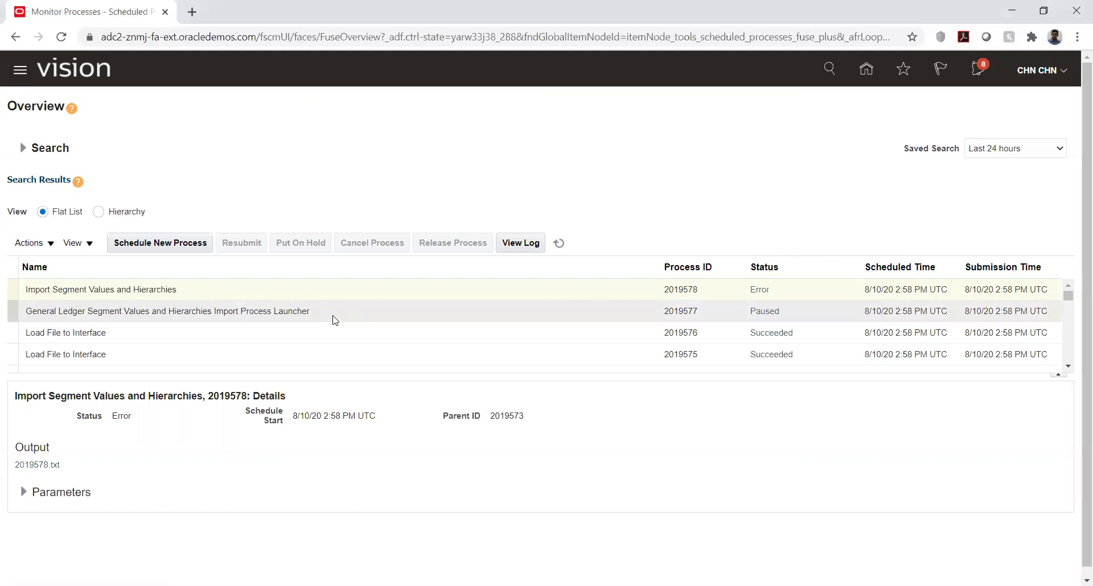
Refresh the process list and examine the log and output attachments of the Import Segment Values and Hierarchies process.
left_click(558, 244)
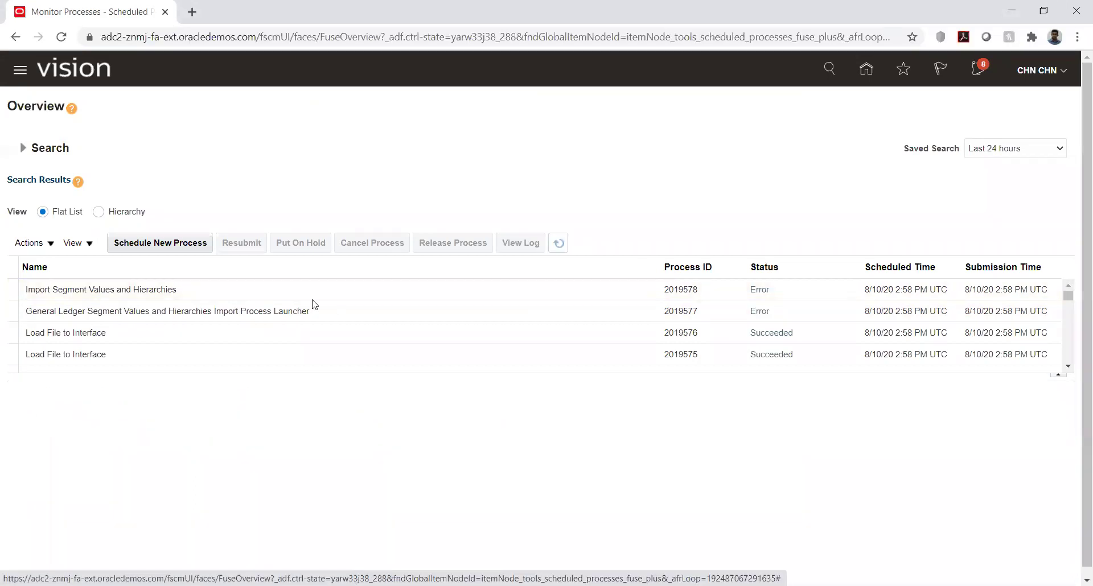
left_click(239, 290)
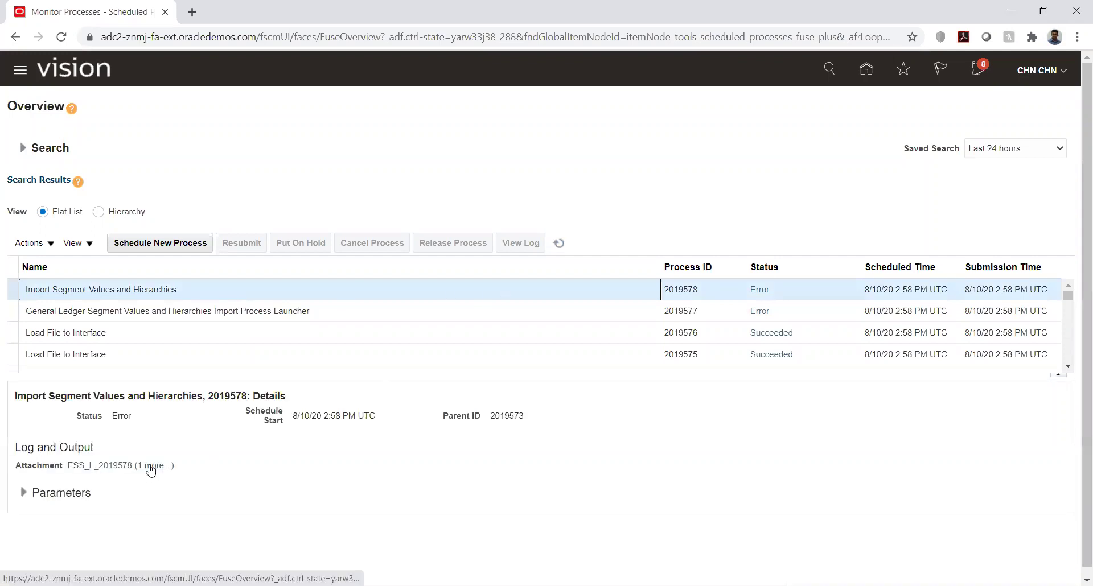
left_click(149, 466)
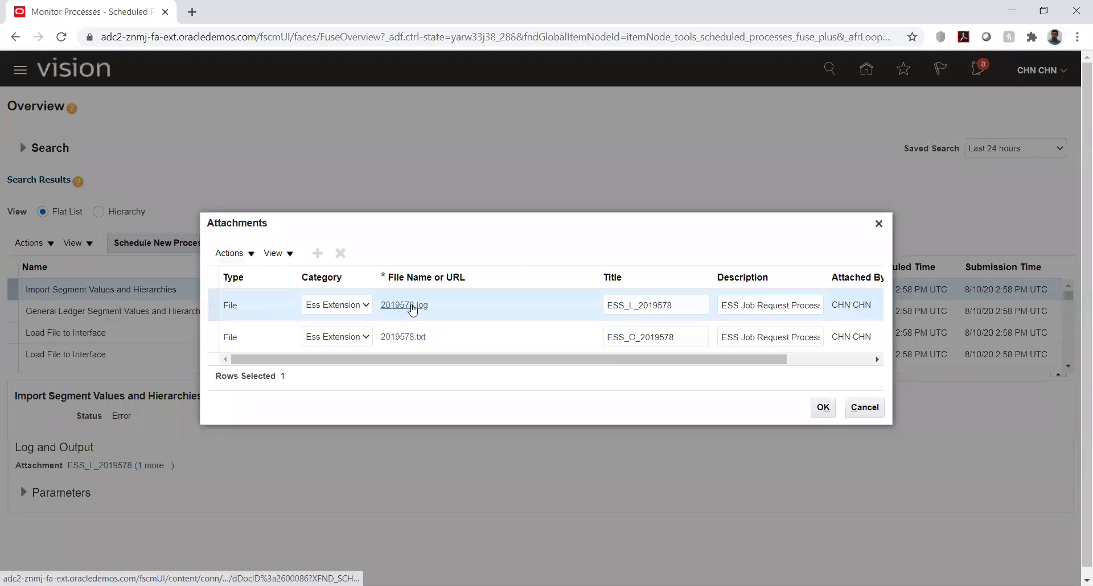
left_click(412, 308)
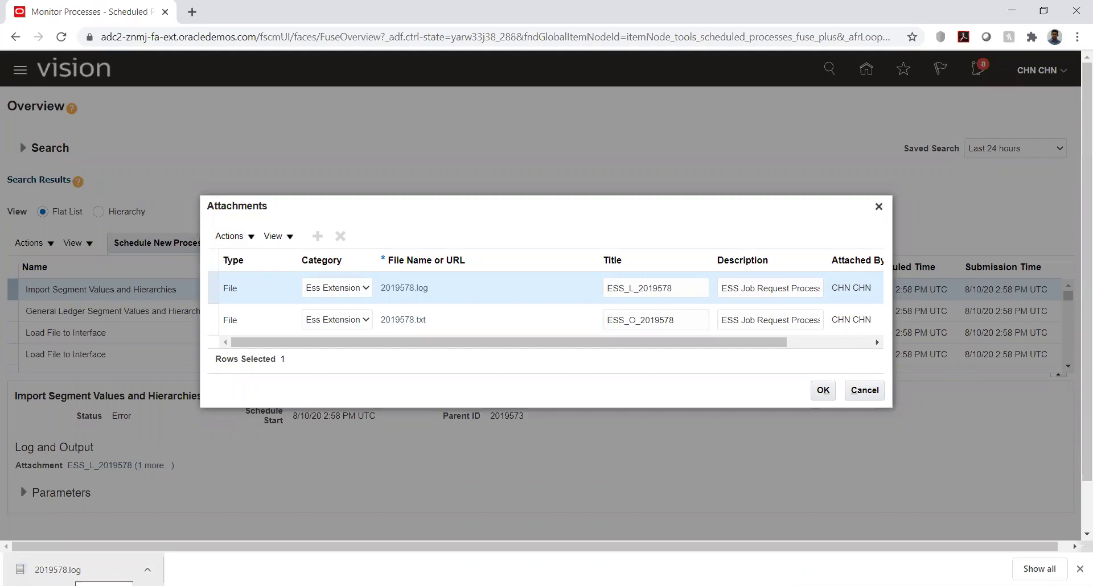
left_click(68, 571)
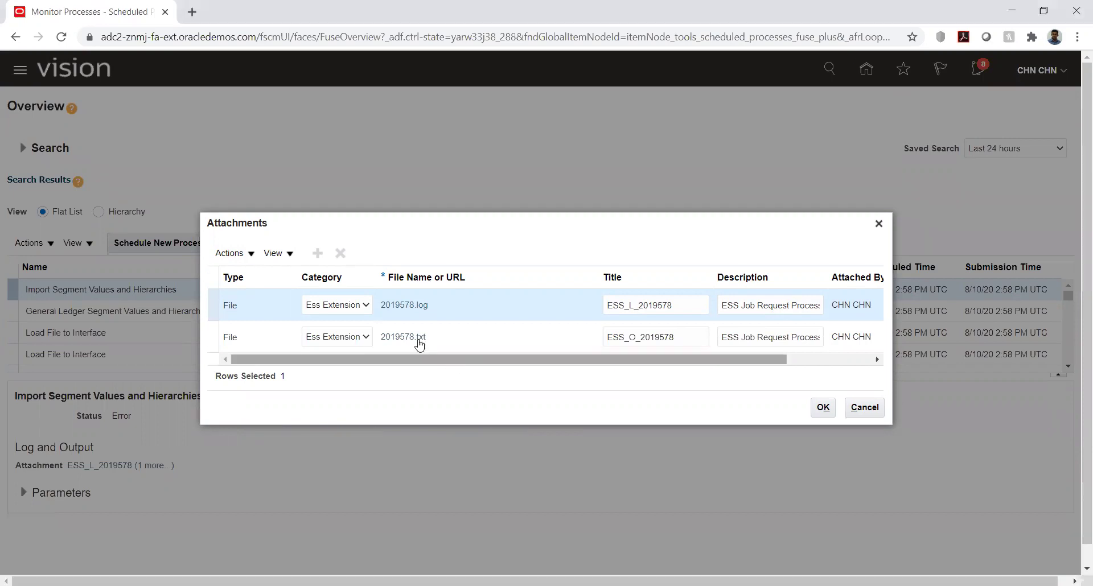
left_click(414, 340)
left_click(411, 337)
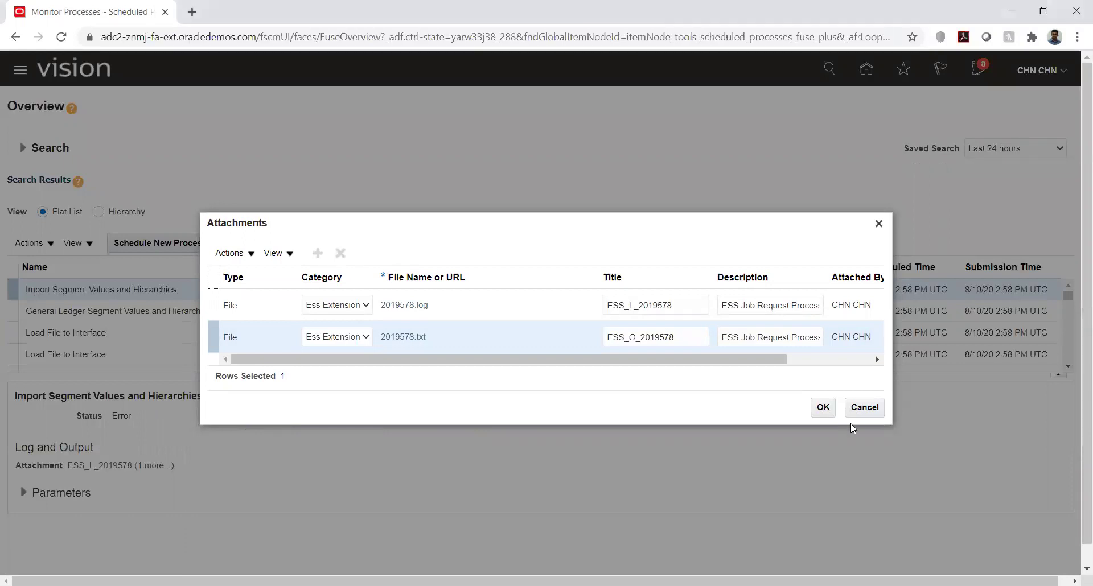
left_click(823, 407)
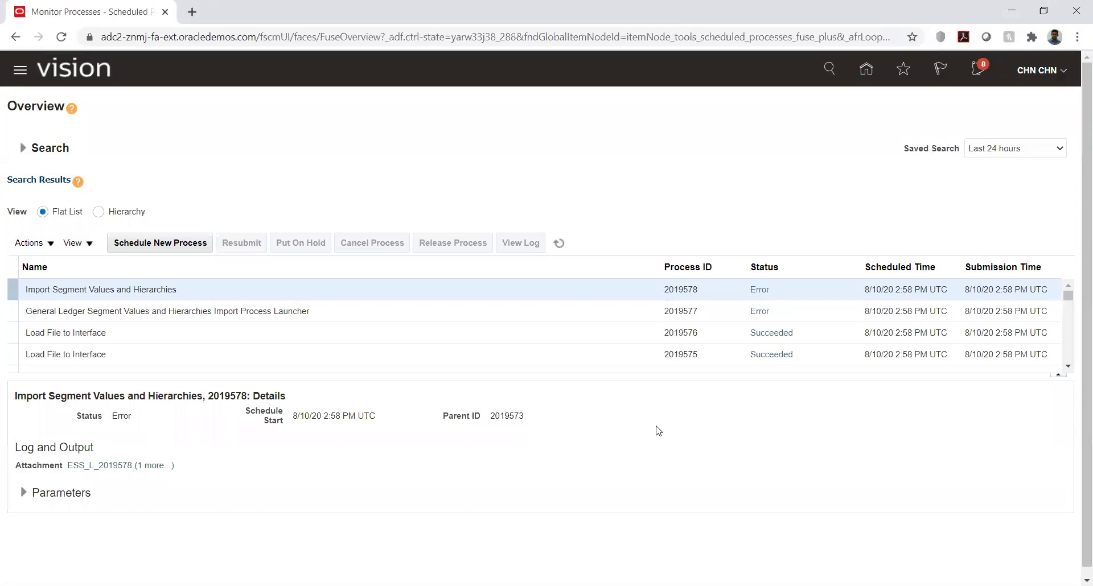
Go to Setup and Maintenance and open the Manage Implementation Projects page.
left_click(866, 69)
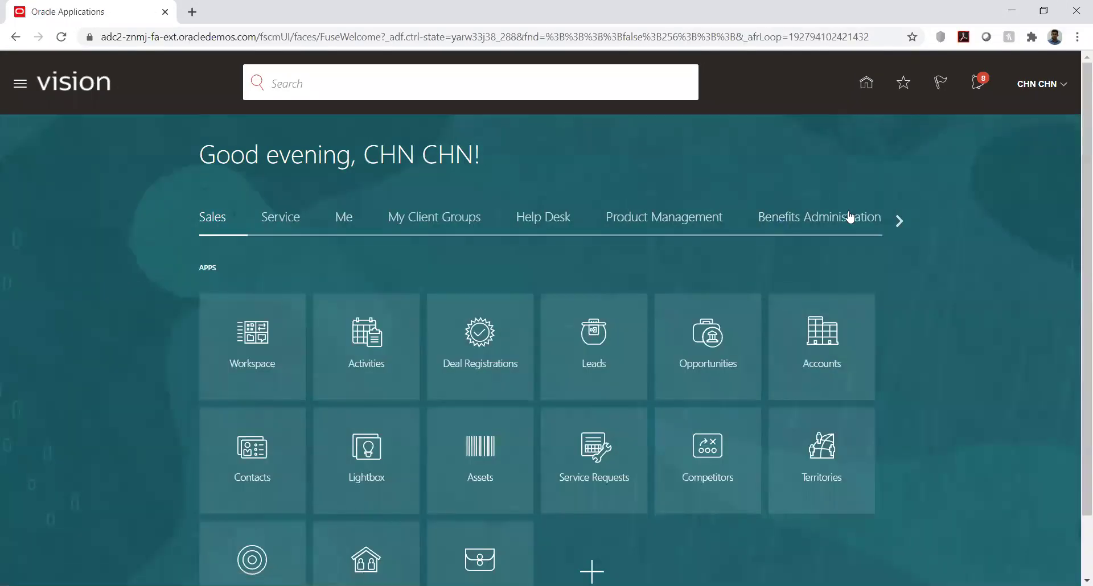
left_click(1064, 84)
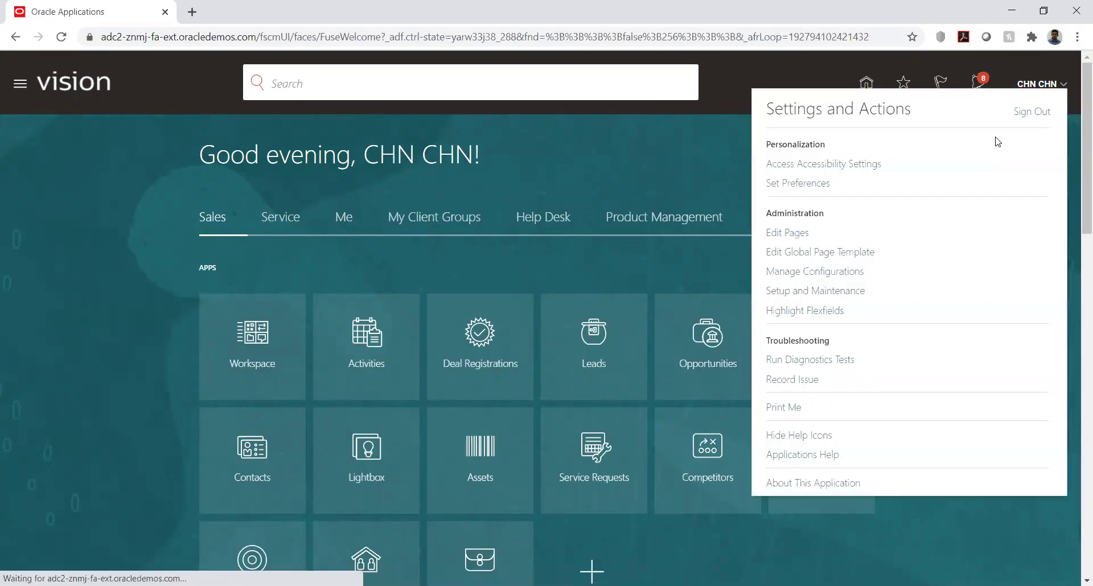
left_click(816, 291)
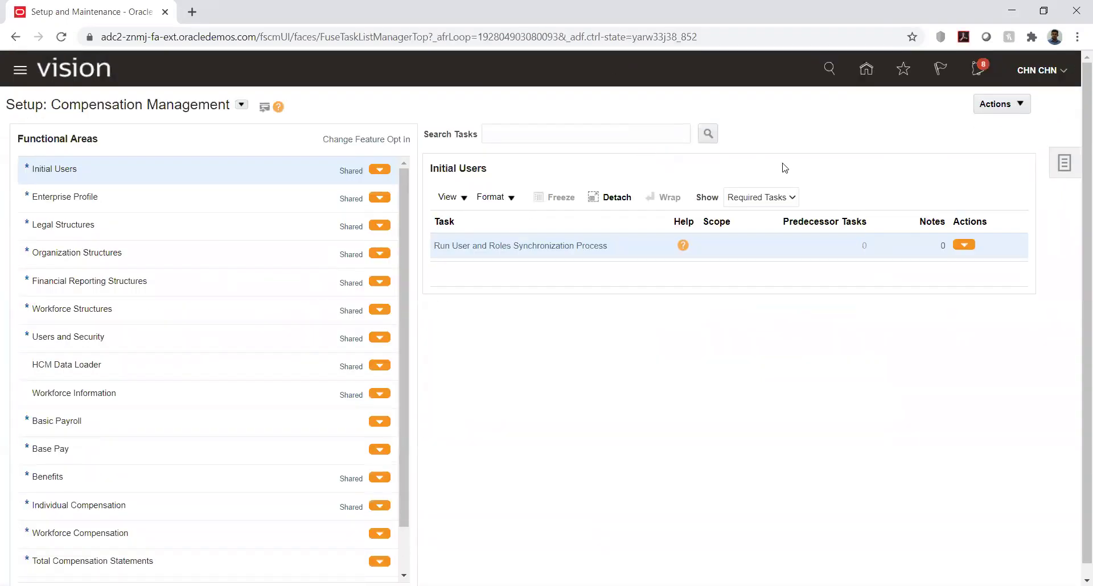
left_click(1064, 164)
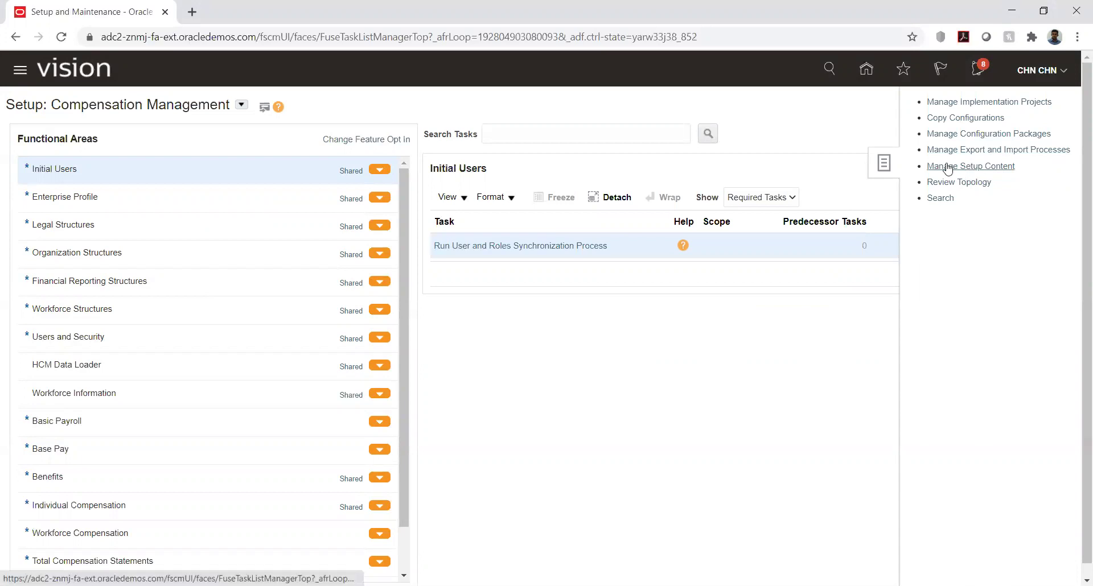
left_click(953, 102)
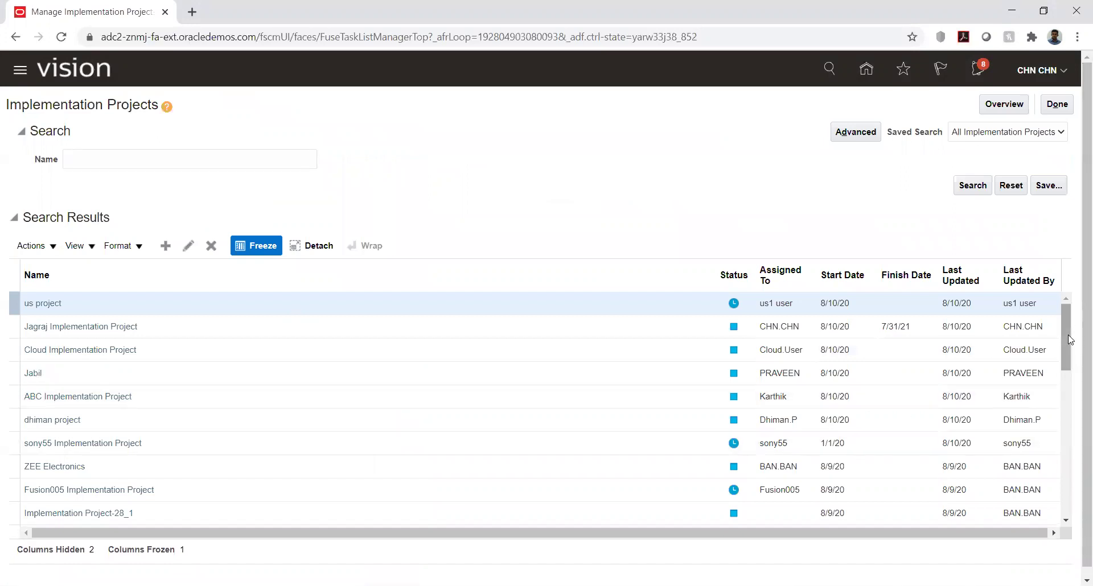
Search the implementation projects for kk and open the KK Implementation project.
left_click_drag(1066, 336, 1068, 408)
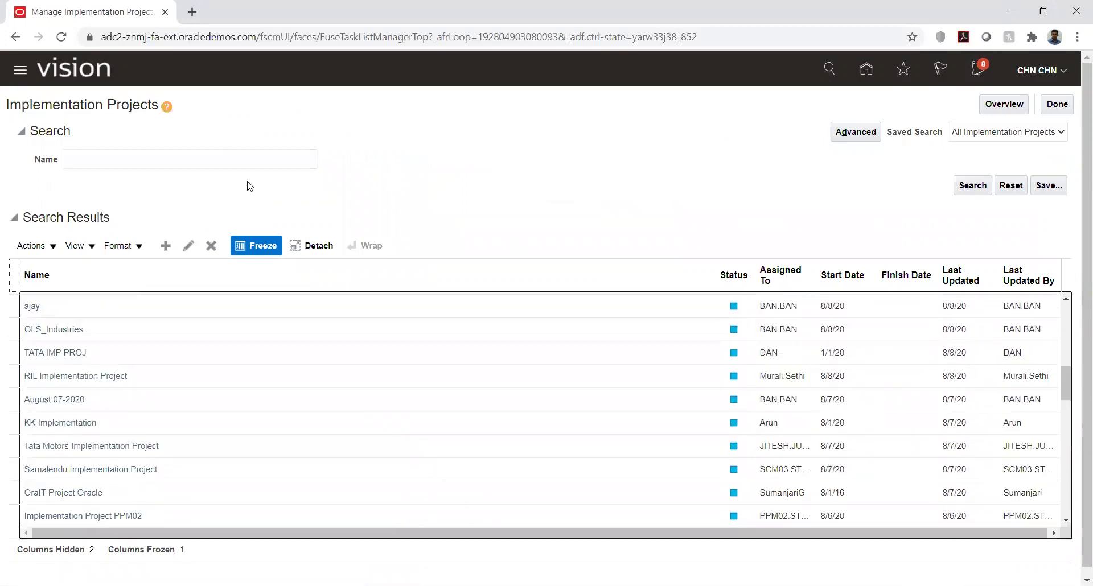
left_click(225, 159)
type("kk")
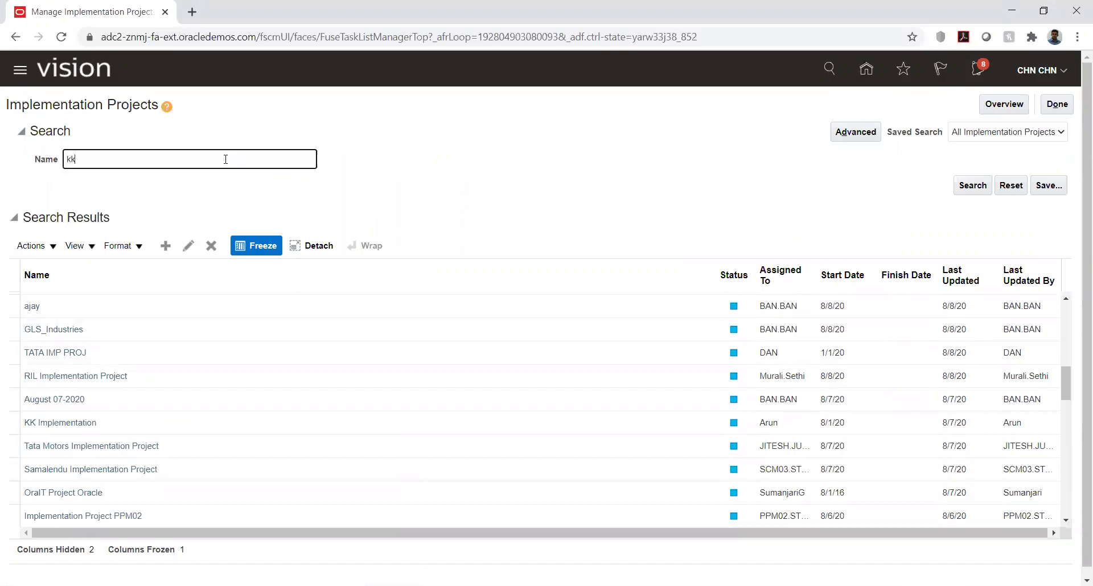
key("Return")
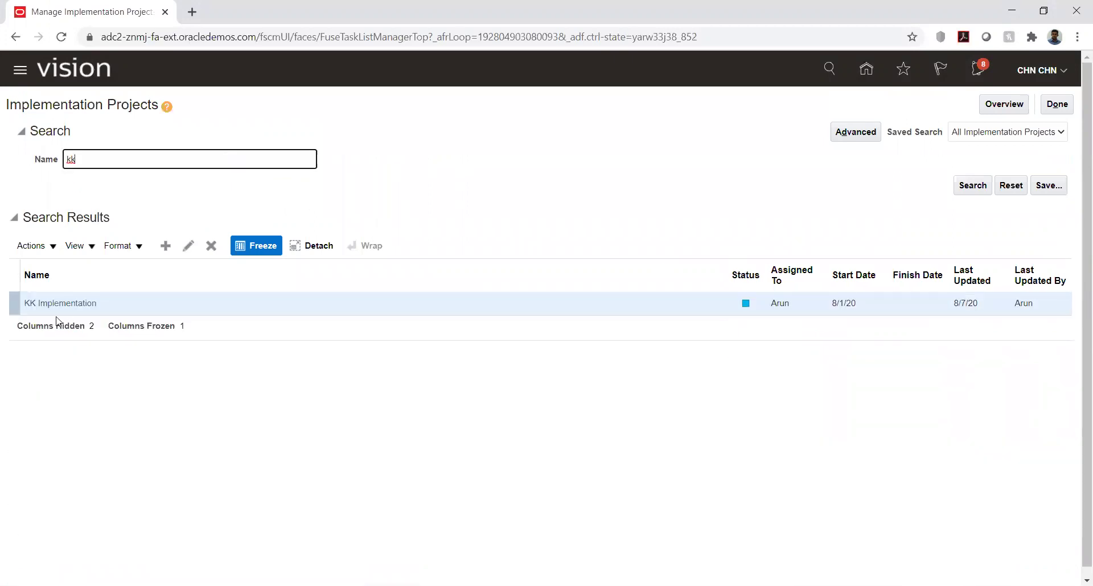
left_click(39, 302)
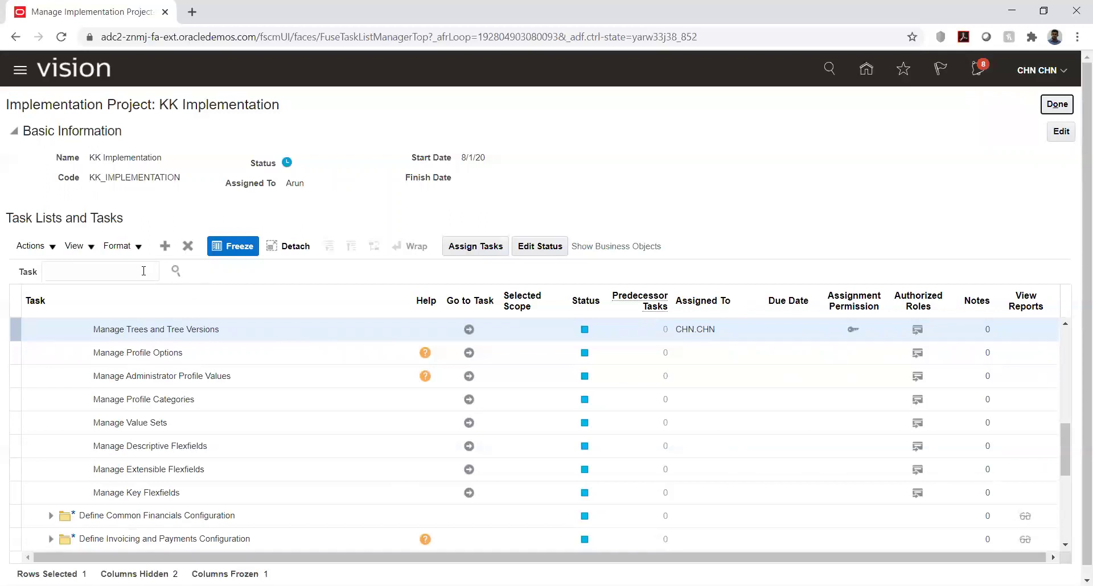
Expand Define Enterprise Structures for Financials down to Define Chart of Accounts and go to the Manage Chart of Accounts Value Set Values task.
left_click(1065, 443)
left_click_drag(1066, 442, 1073, 342)
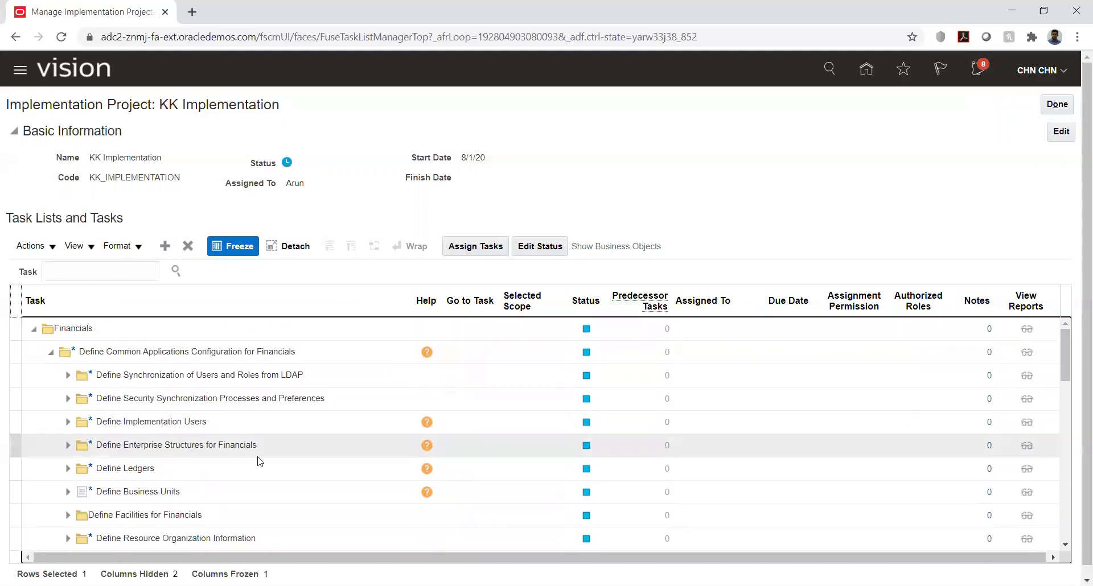
left_click(67, 447)
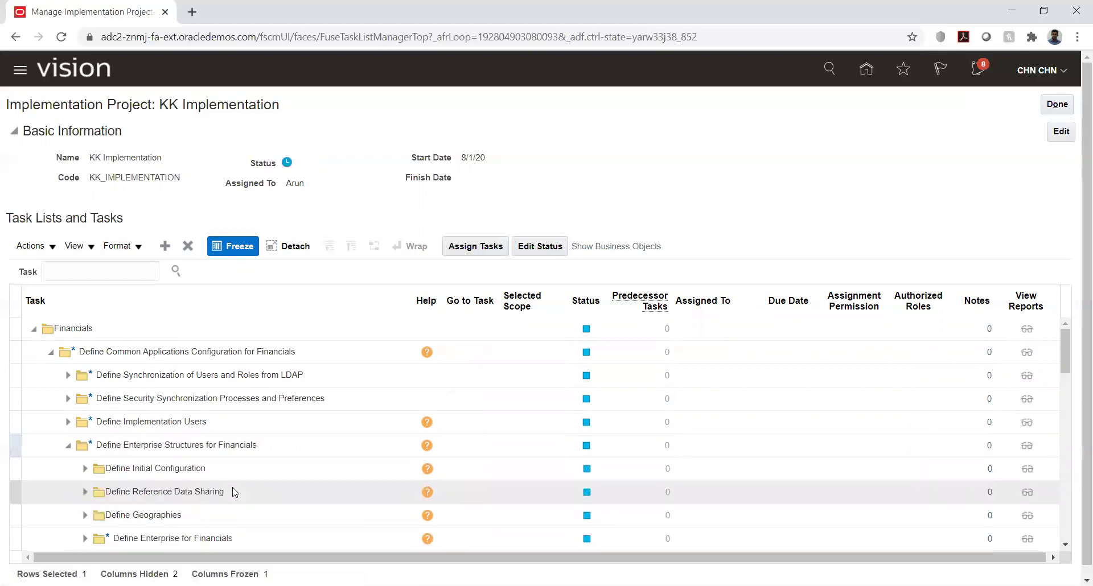
left_click(1067, 369)
left_click_drag(1067, 369, 1068, 392)
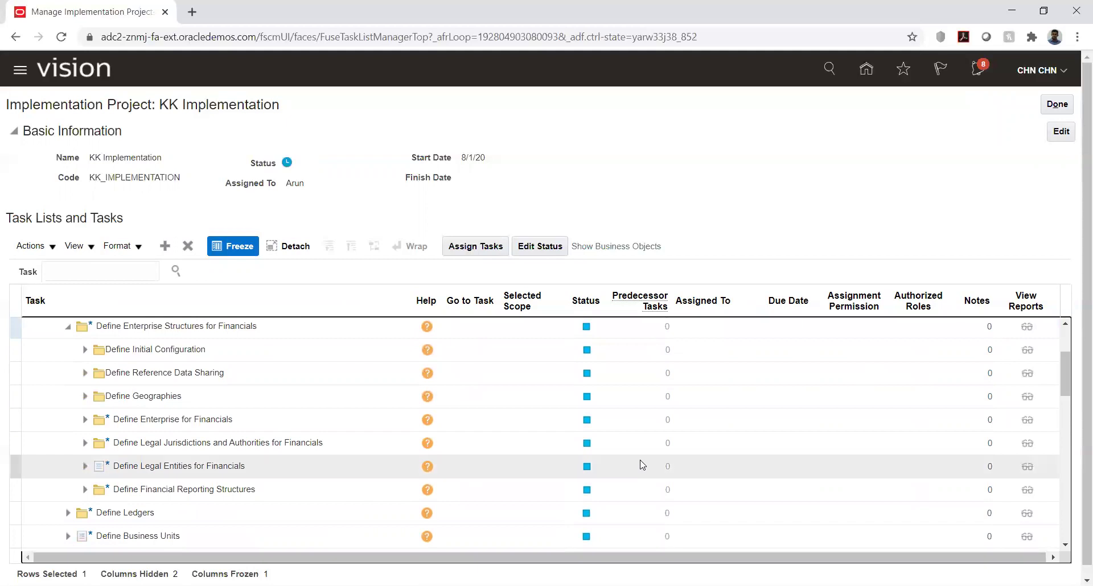
left_click(85, 489)
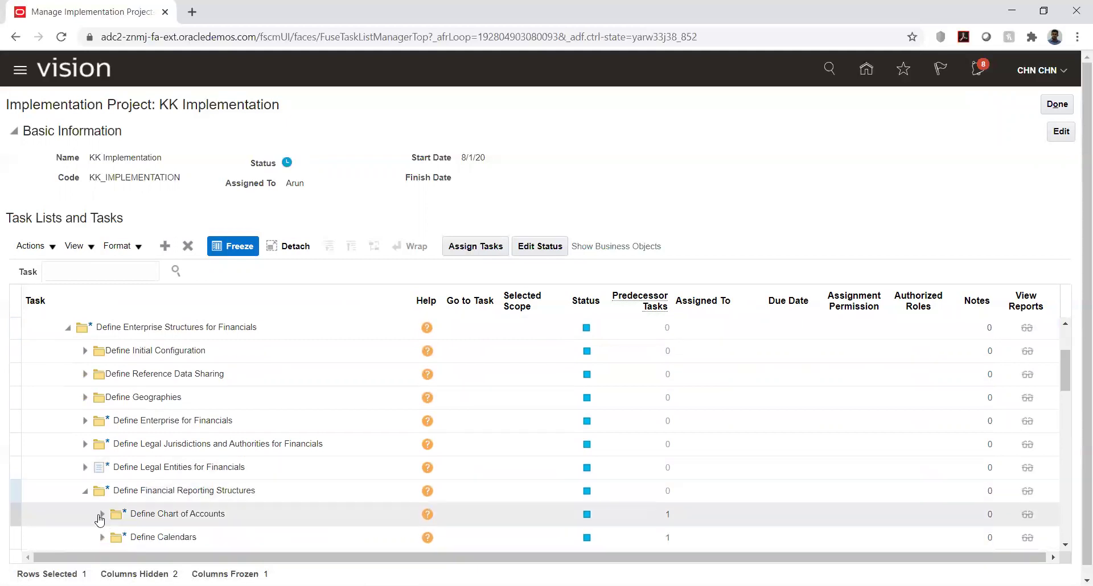
left_click(100, 515)
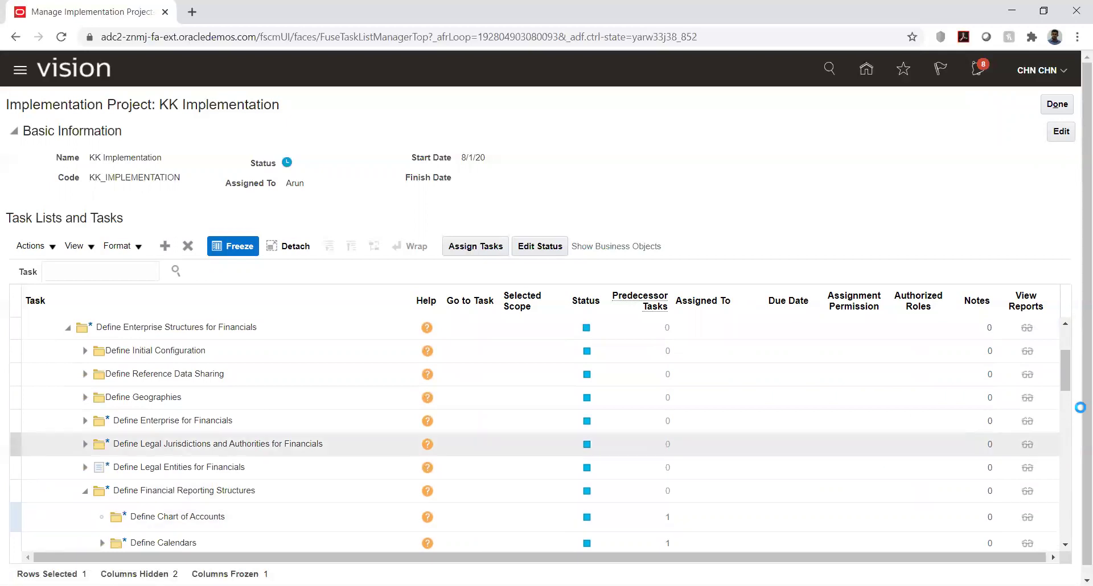
left_click_drag(1066, 369, 1069, 389)
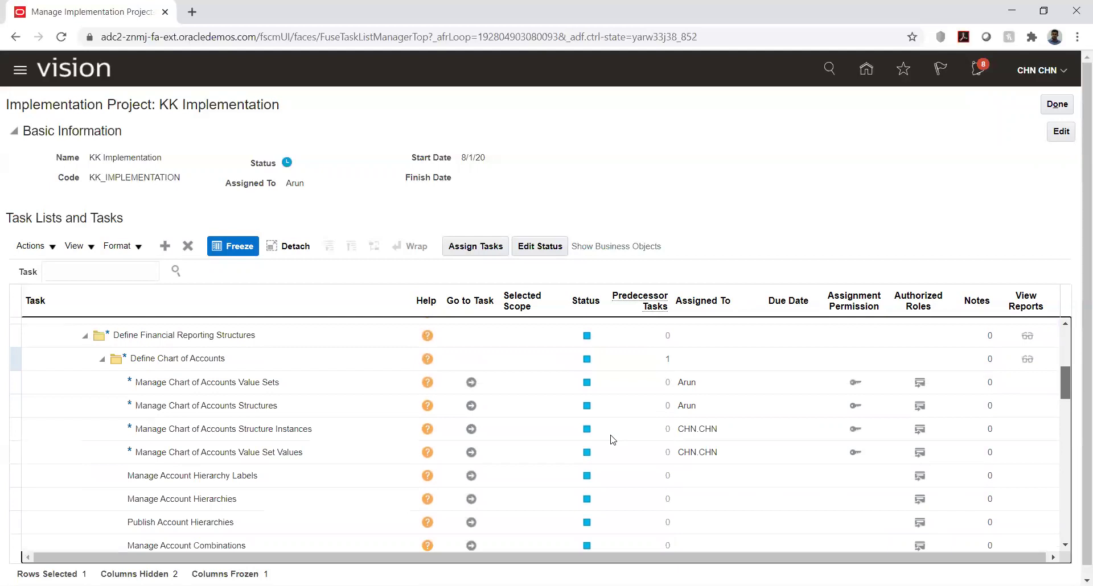
left_click(471, 452)
left_click(470, 449)
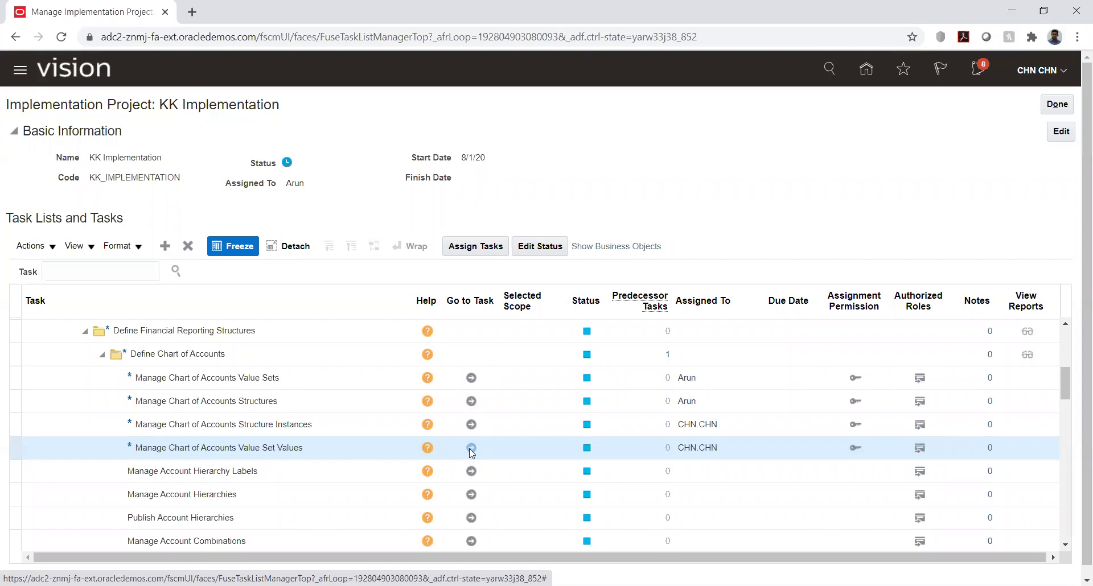
Find the value set KK_ACC, list all of its values to check the import, and leave the values page.
left_click(242, 172)
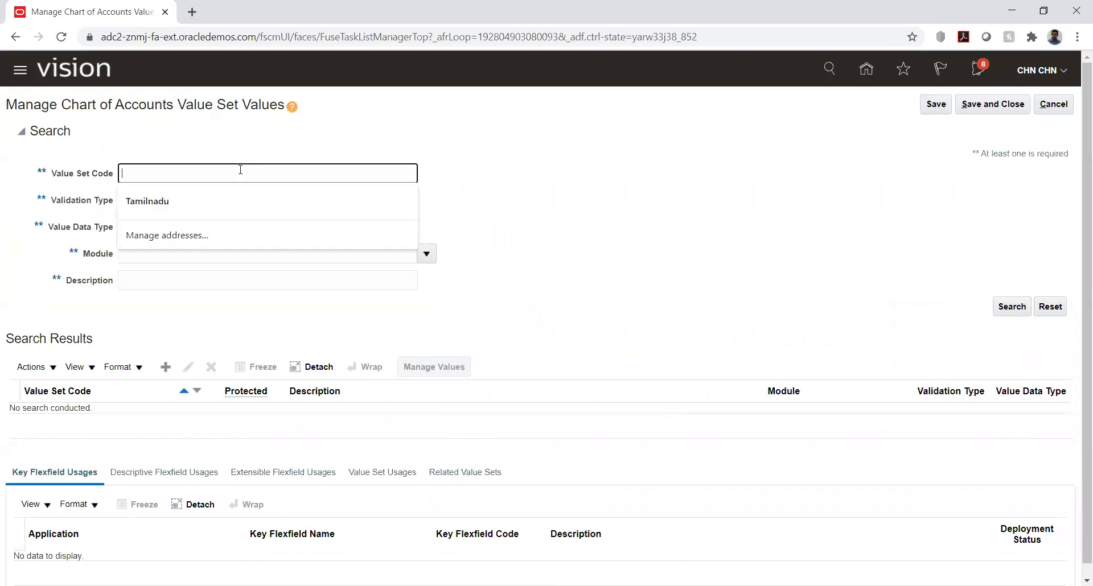
type("KK_ACC")
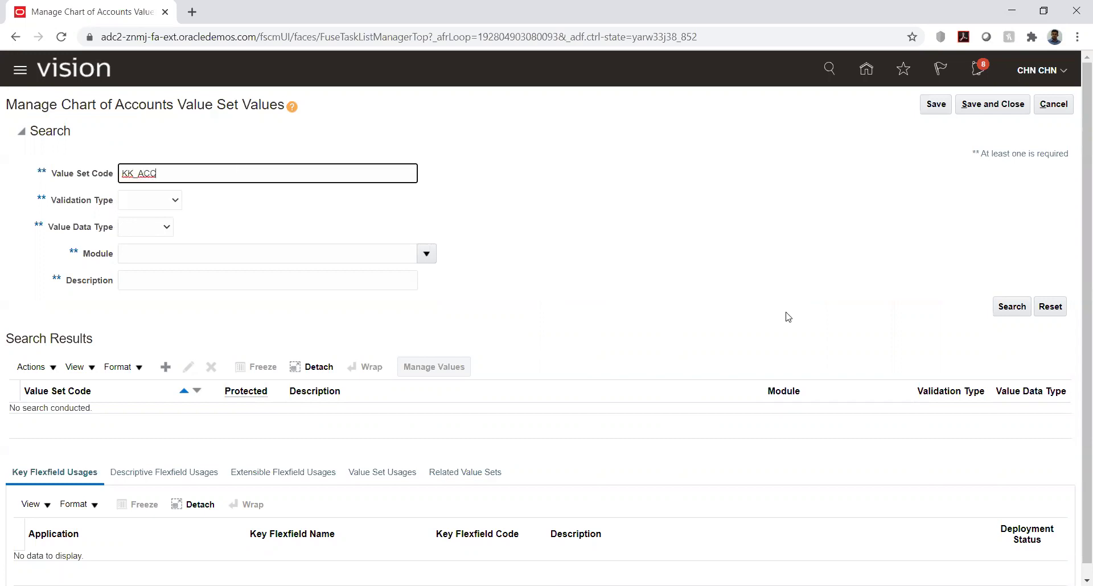
key("Return")
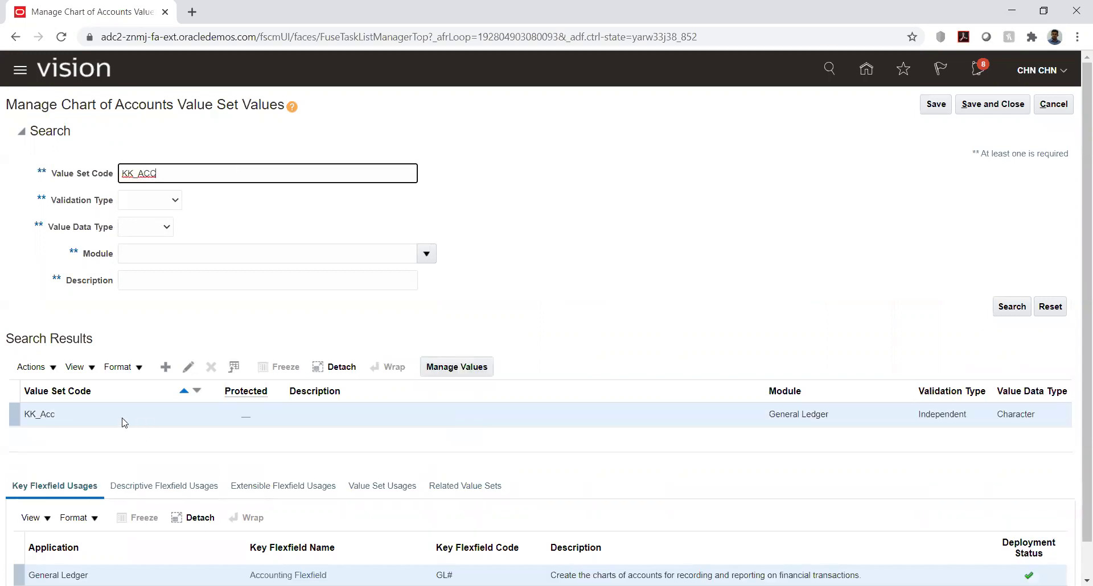
left_click(454, 367)
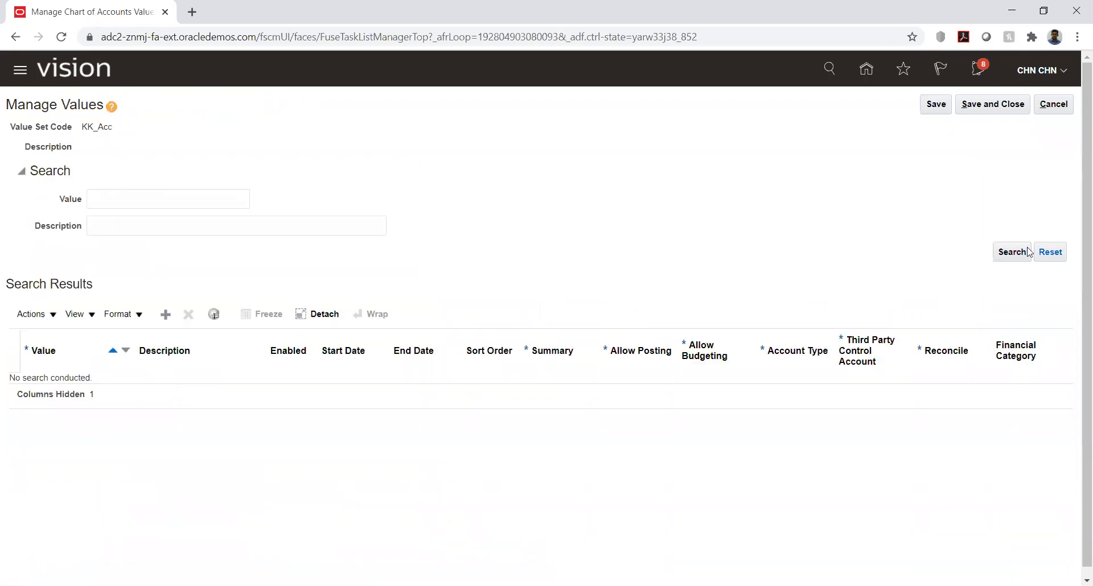
left_click(1018, 255)
left_click(1018, 254)
left_click(1062, 106)
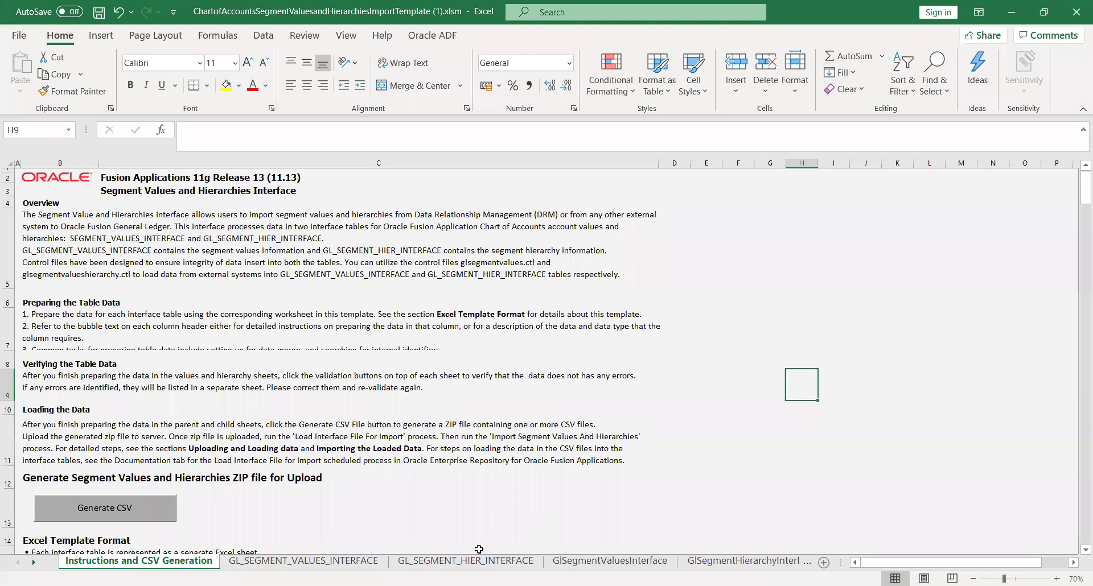
In the Excel import template, examine the KK_TREE rows and the Value column of the GL_SEGMENT_HIER_INTERFACE sheet from the first to the last rows.
left_click(465, 562)
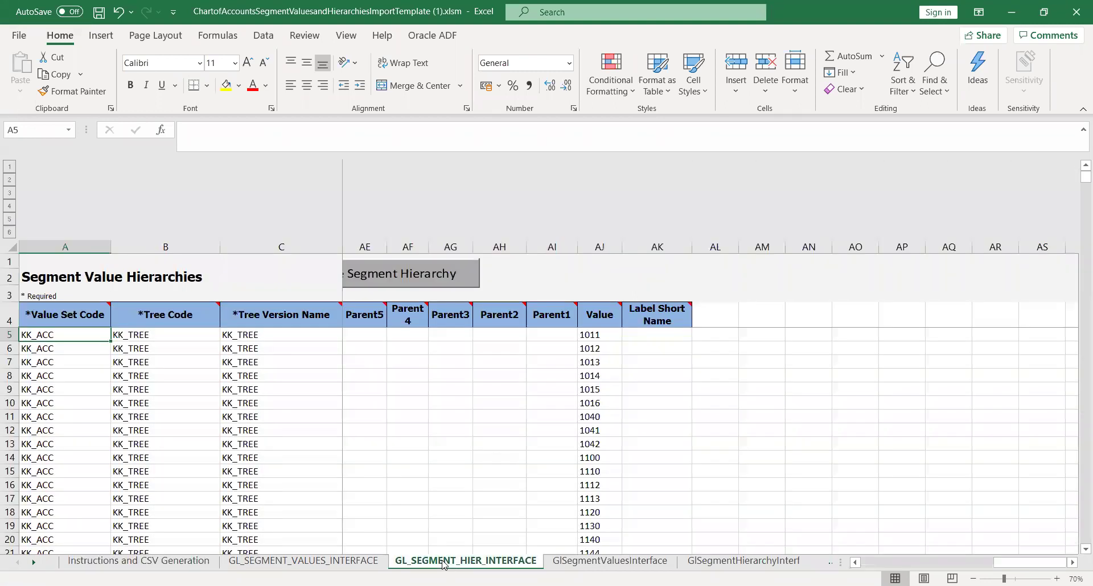
left_click(600, 360)
left_click_drag(1077, 179, 1077, 201)
left_click_drag(1078, 219, 1078, 538)
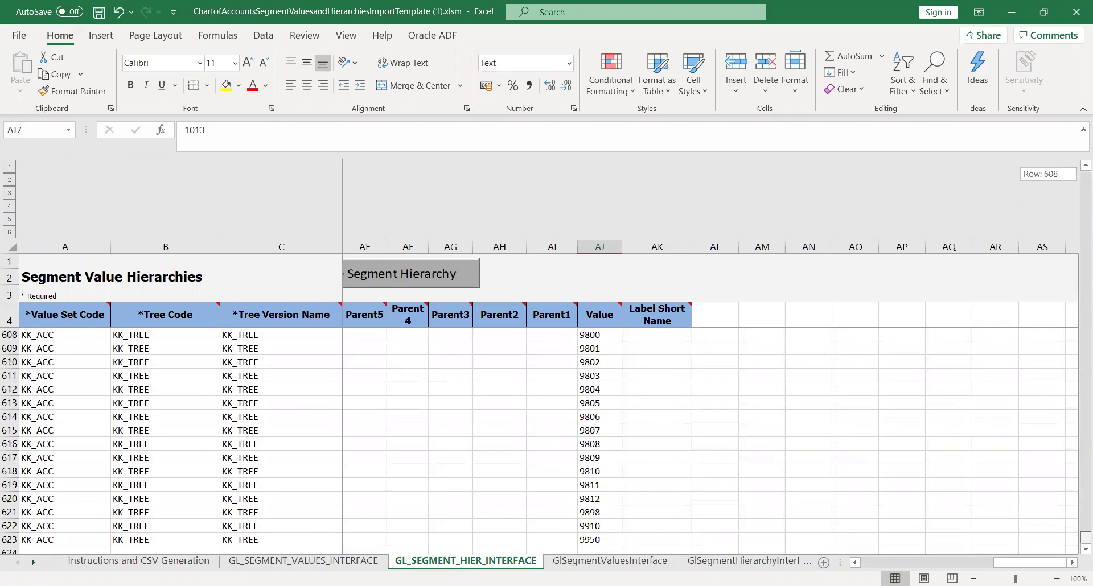
left_click_drag(1077, 538, 1077, 137)
left_click(178, 365)
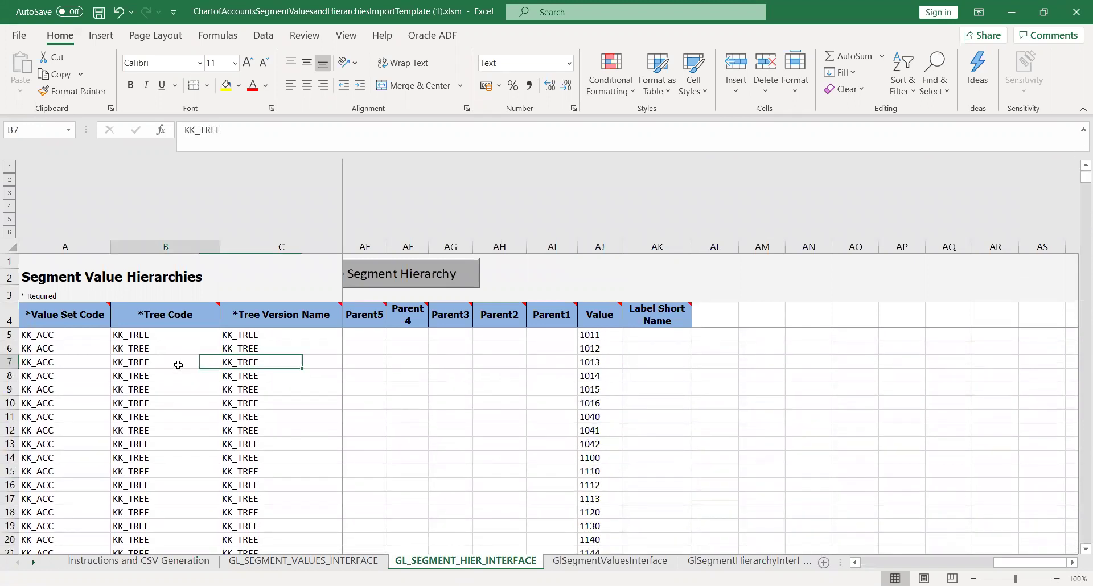
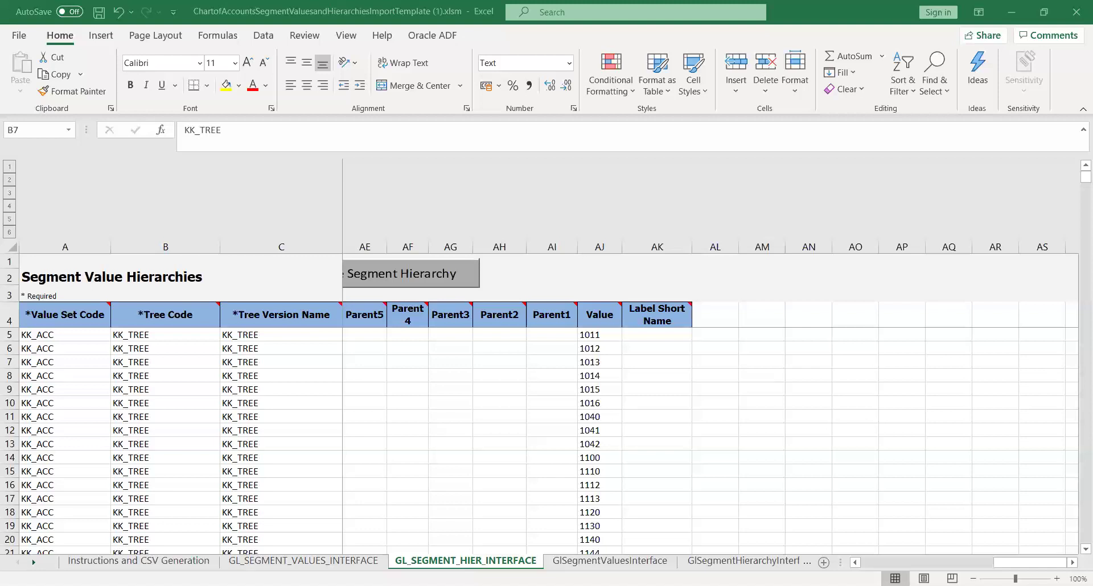
key("alt+Tab")
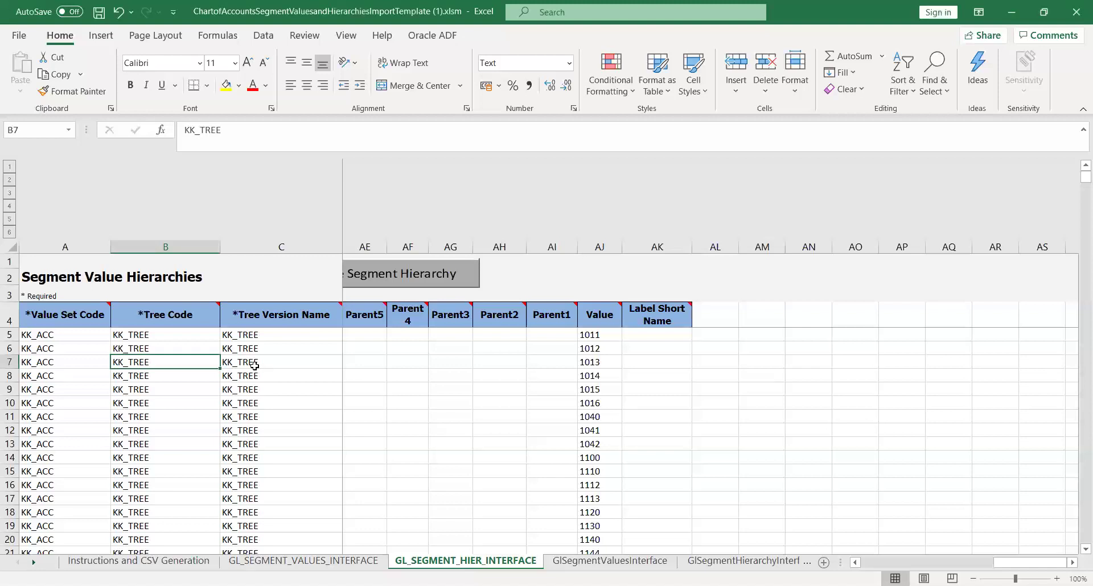
key("Left")
key("Up")
key("Down")
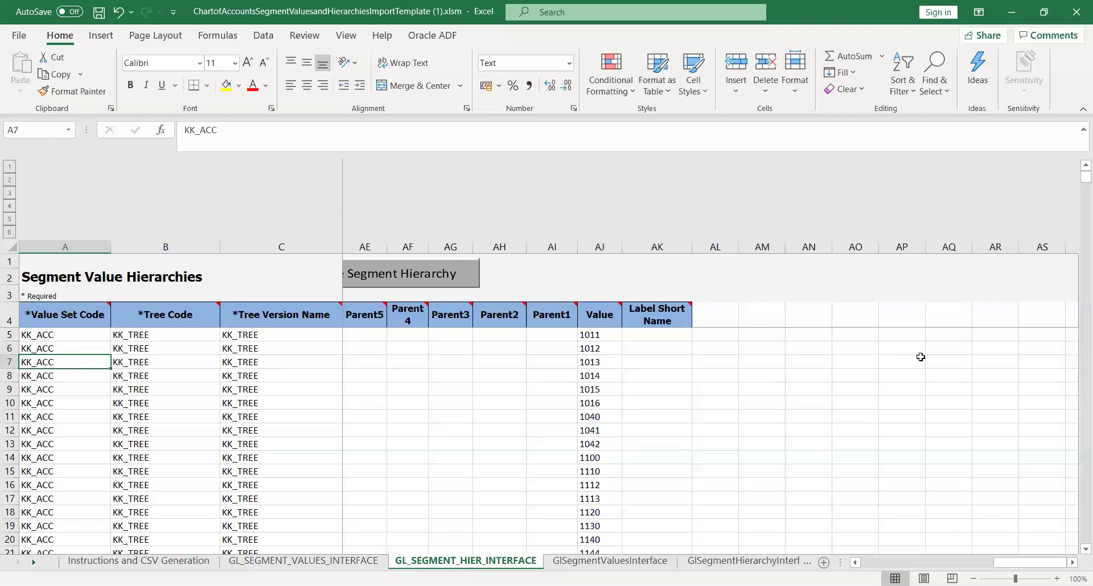
Run the segment hierarchy validation on the GL_SEGMENT_HIER_INTERFACE sheet and dismiss the result message.
left_click_drag(1077, 184, 485, 516)
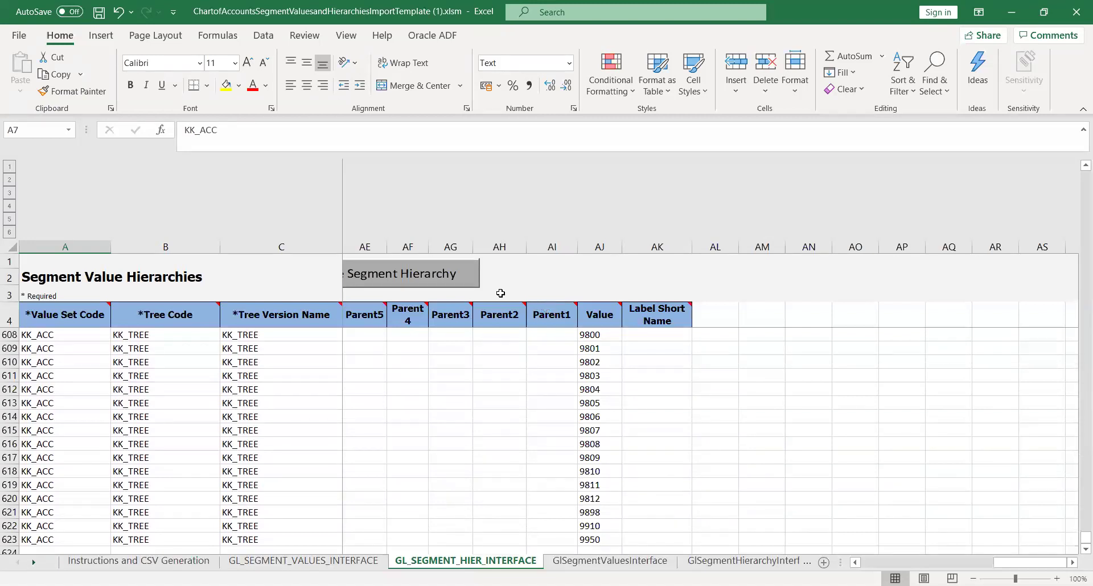
left_click(425, 276)
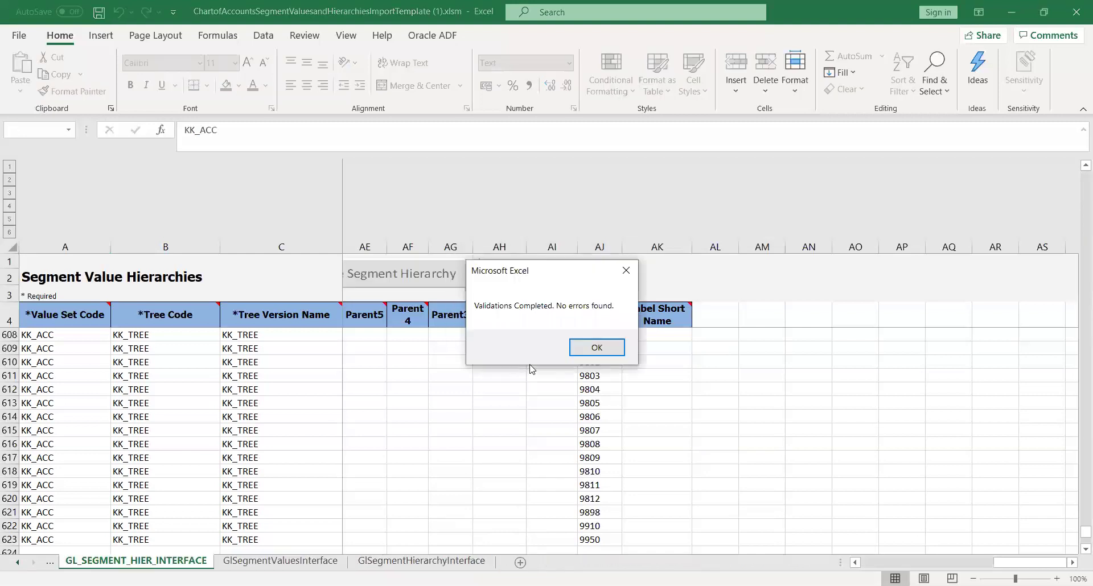
left_click(592, 347)
Run the segment values validation on the GL_SEGMENT_VALUES_INTERFACE sheet and select the first entry in the resulting error list.
left_click(282, 562)
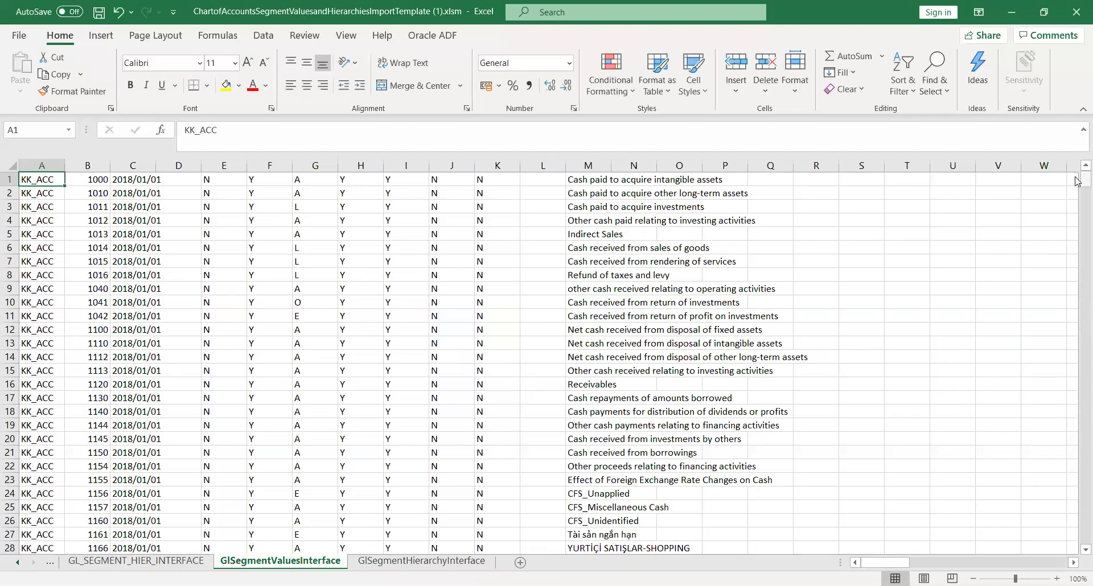
left_click(50, 563)
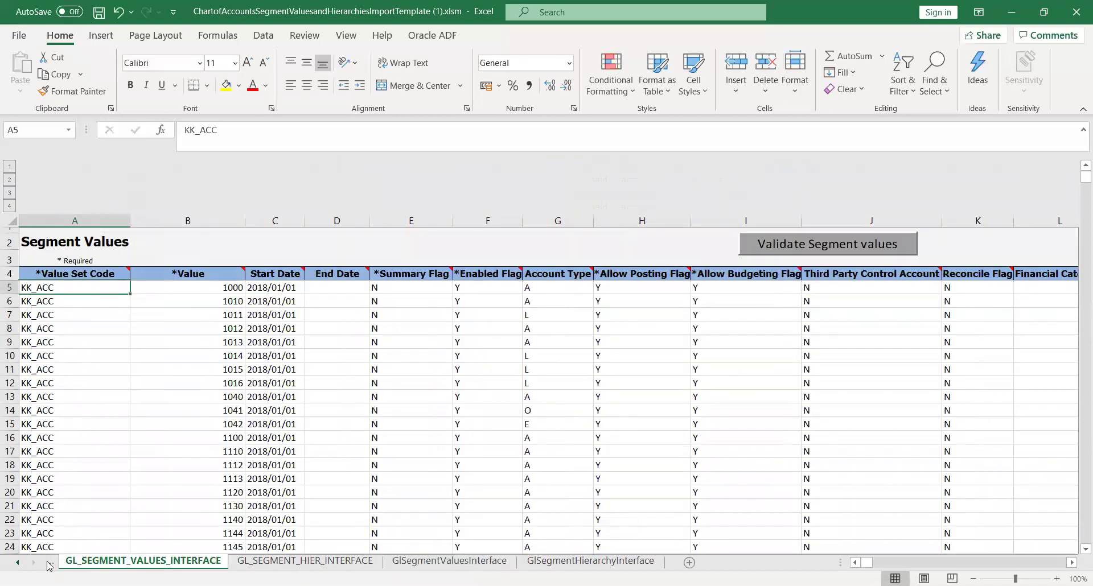
left_click(50, 564)
left_click(244, 562)
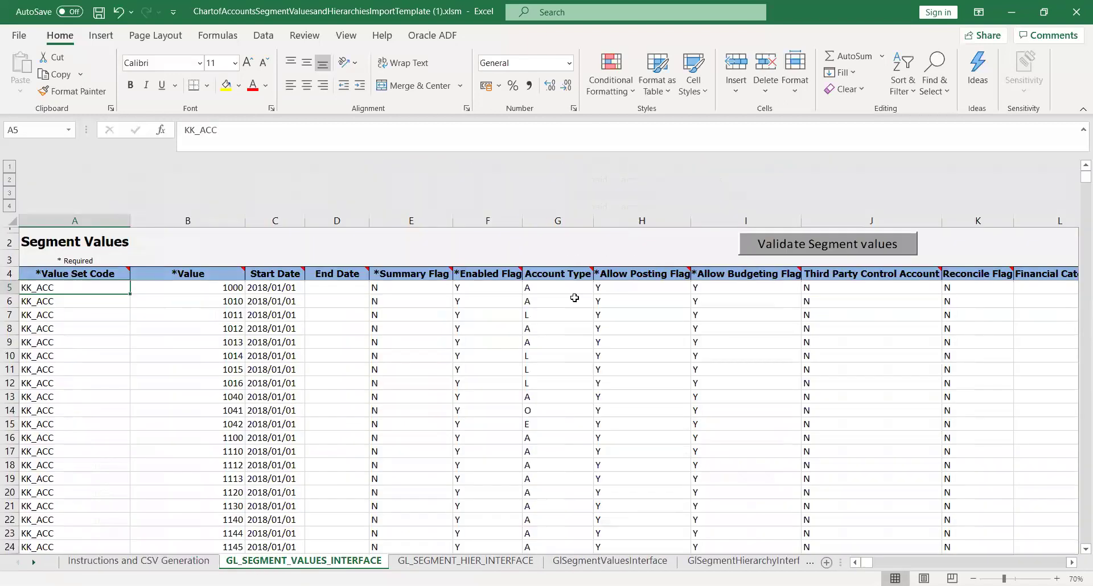
left_click(773, 251)
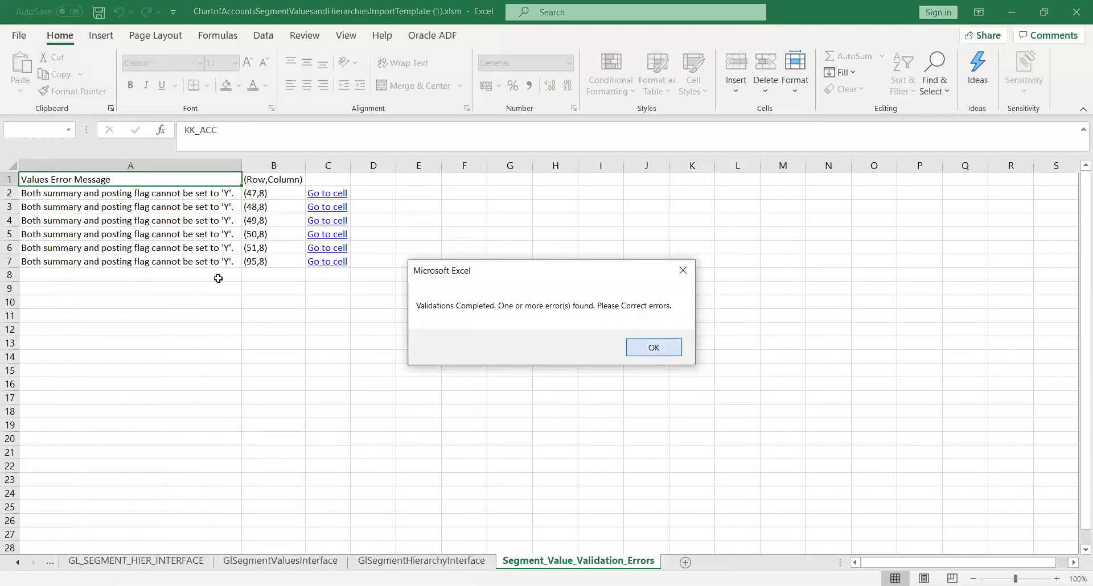
key("Return")
left_click(101, 194)
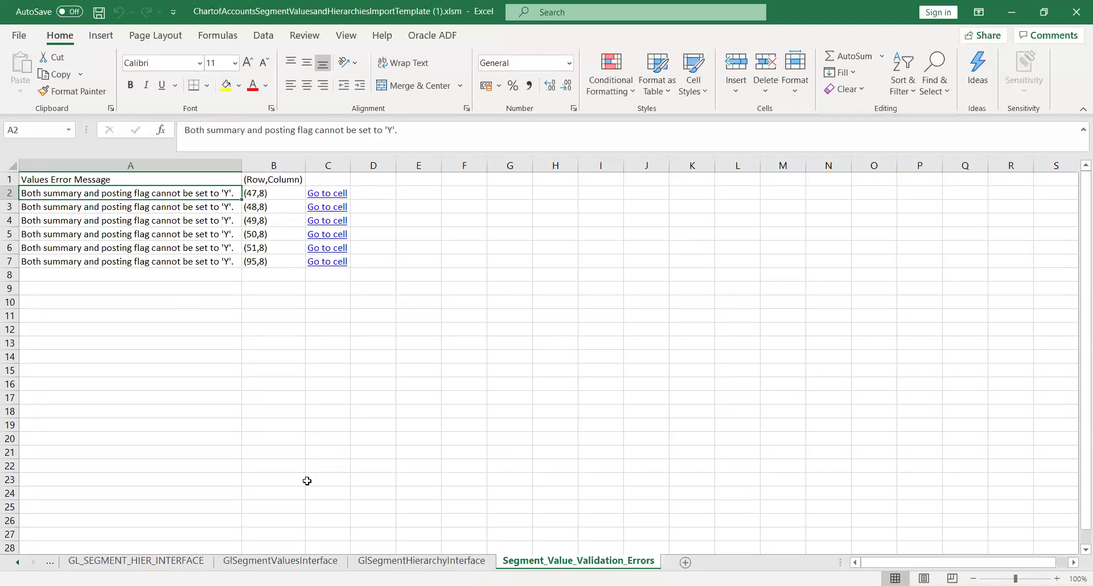
Examine the rows of the GlSegmentValuesInterface, GlSegmentHierarchyInterface and GL_SEGMENT_HIER_INTERFACE sheets.
left_click(279, 562)
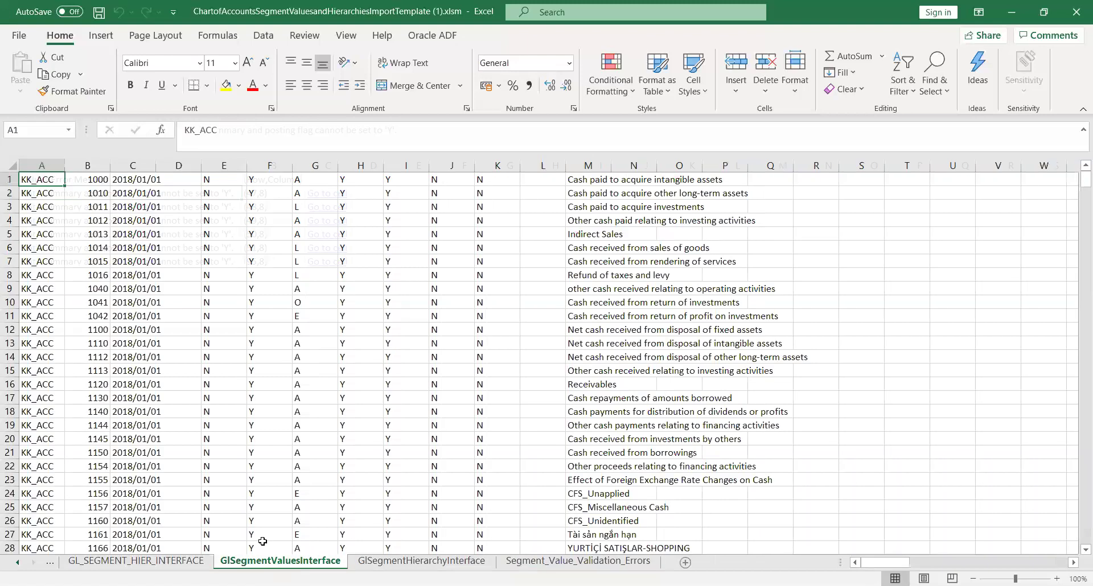
left_click(427, 563)
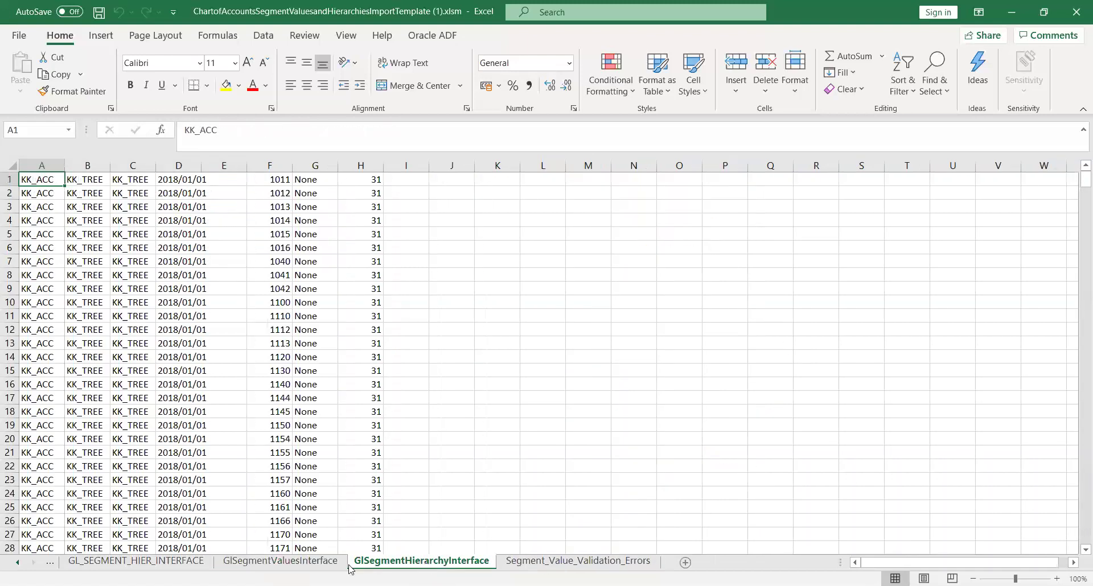
left_click(315, 562)
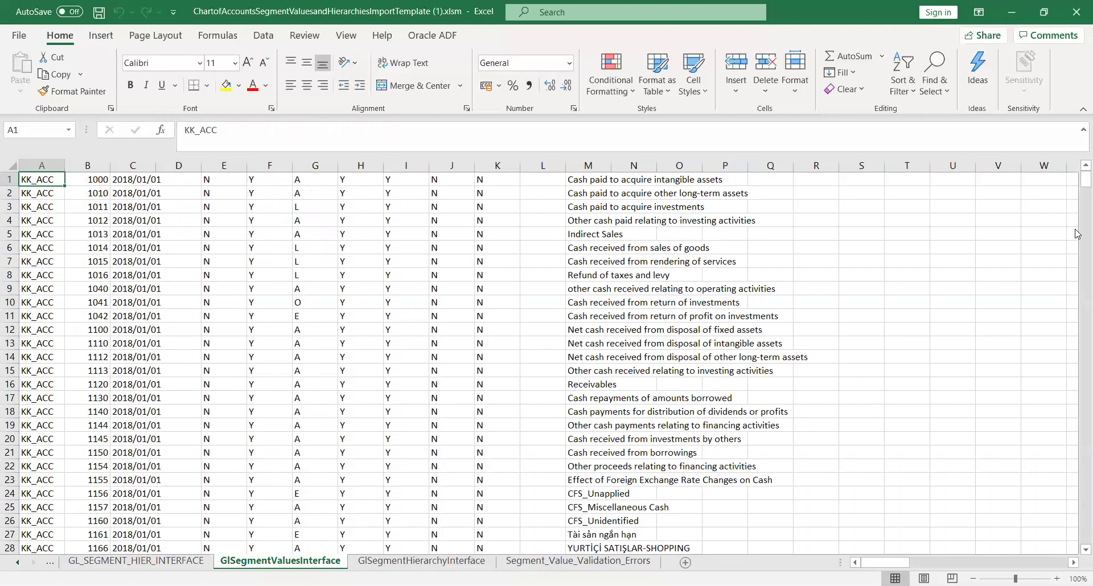
left_click(155, 564)
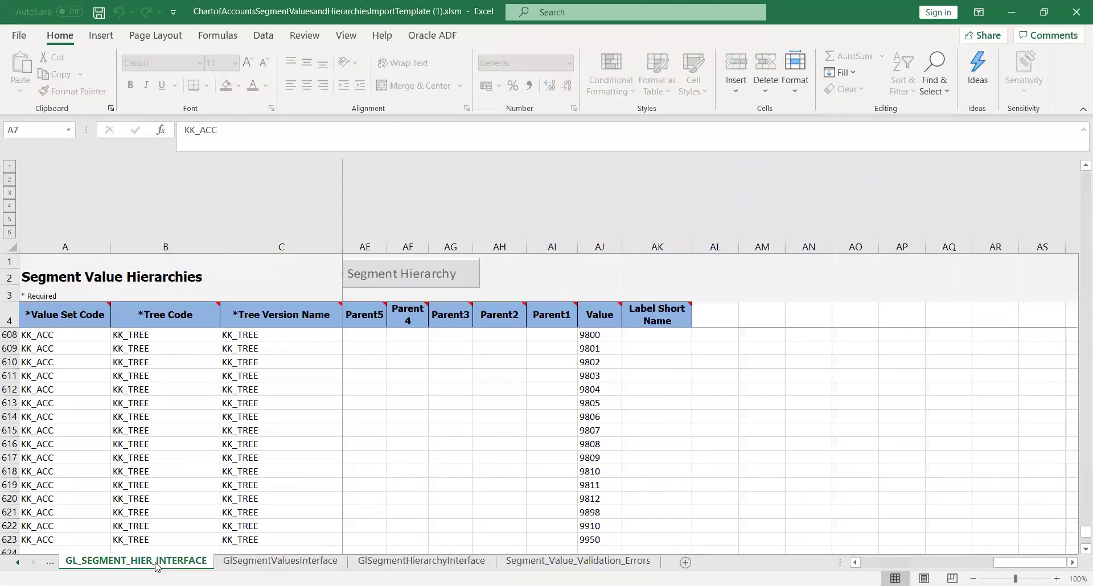
left_click(127, 361)
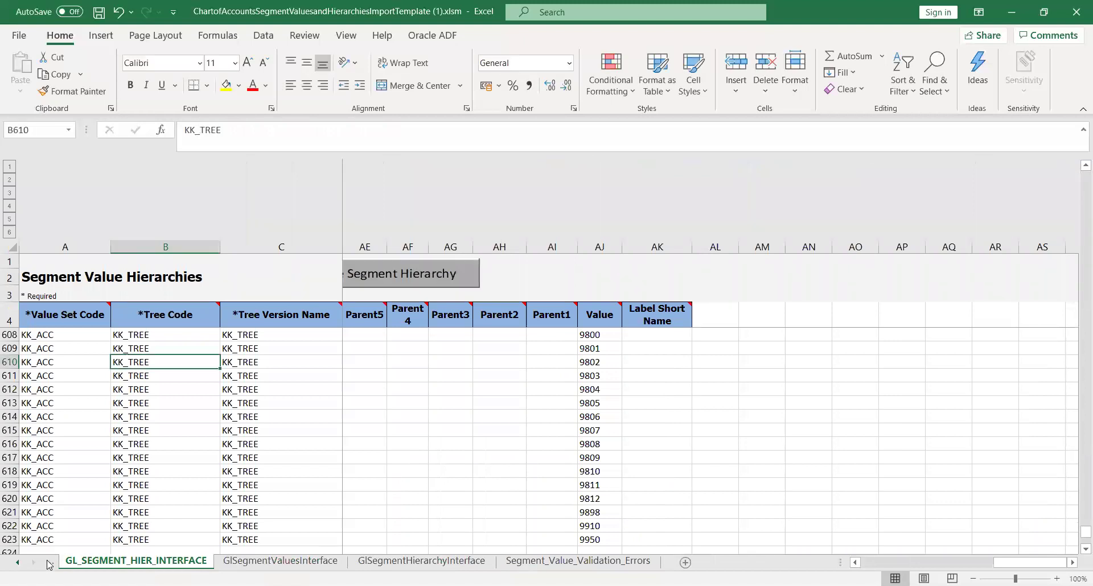
On the GL_SEGMENT_VALUES_INTERFACE sheet, copy the Summary Flag N from cell E15 and paste it from E16 downward.
left_click(50, 561)
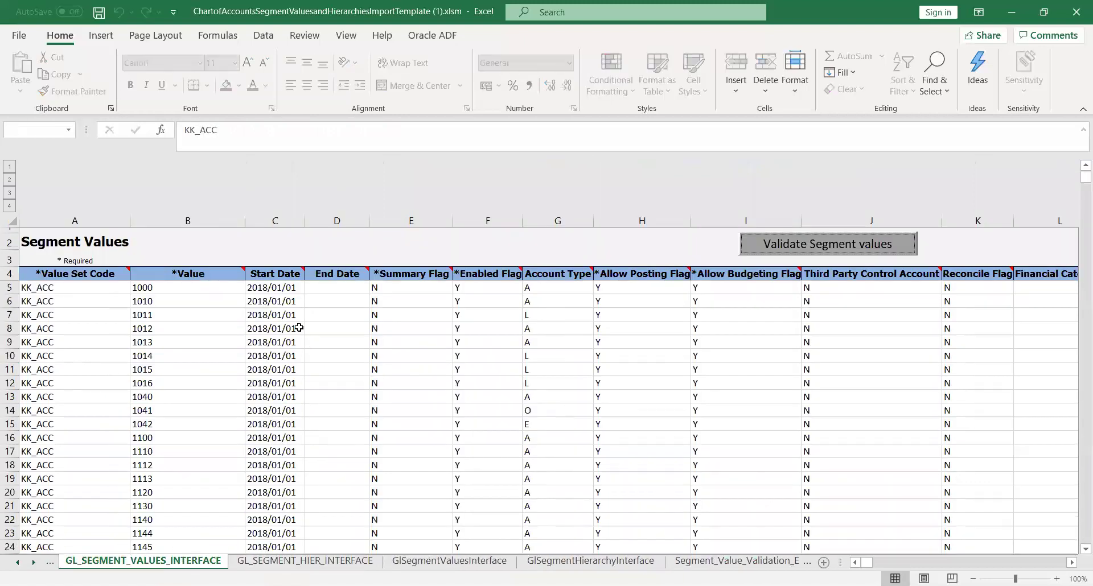
left_click(216, 326)
key("Down")
key("Down")
key("Down")
key("Down")
key("Down")
key("Down")
key("Down")
key("Down")
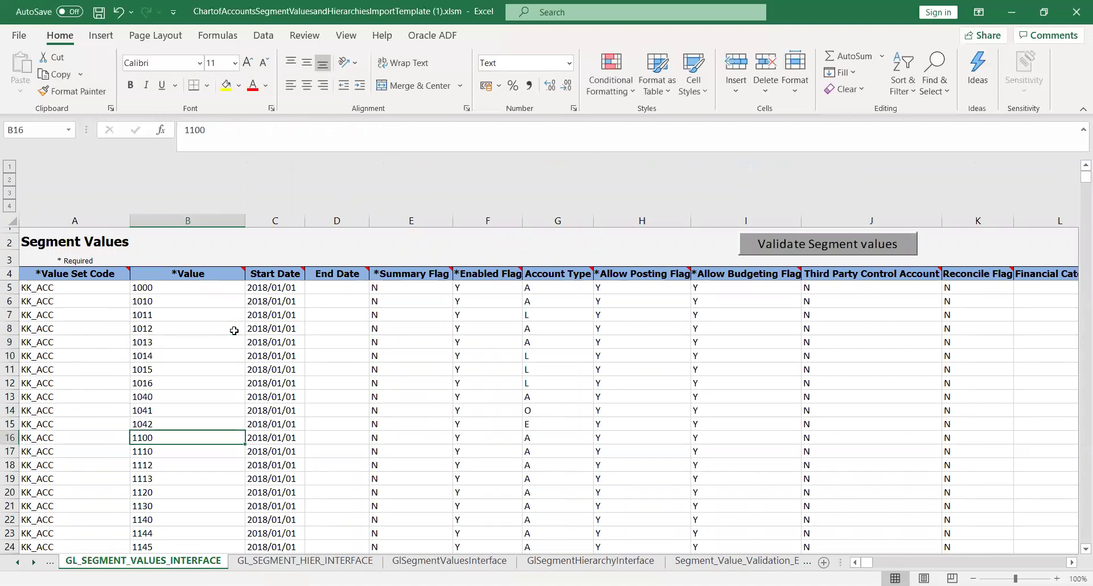
key("Right")
key("Right")
key("Right")
key("Up")
key("ctrl+c")
key("Down")
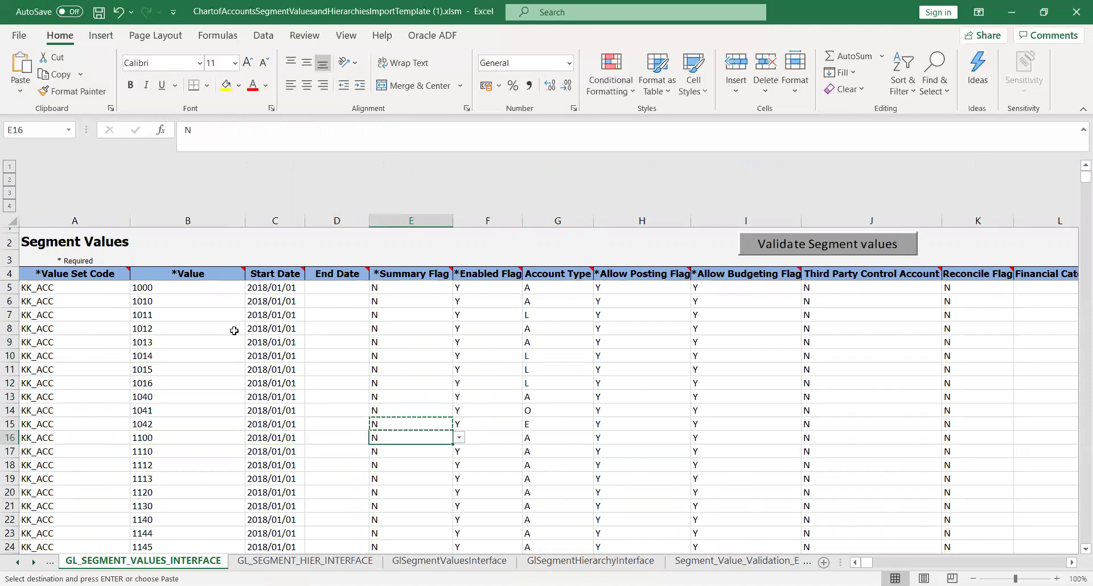
key("shift+Down")
key("ctrl+v")
Extend the Summary Flag selection on the GL_SEGMENT_VALUES_INTERFACE sheet from E16 down through at least row 354, keeping the copied N ready to paste.
key("shift+Down")
key("shift+Down")
key("shift+Down")
key("shift+Down")
key("shift+Down")
key("shift+Down")
key("shift+Down")
key("shift+Down")
key("shift+Down")
key("shift+Down")
key("shift+Down")
key("shift+Down")
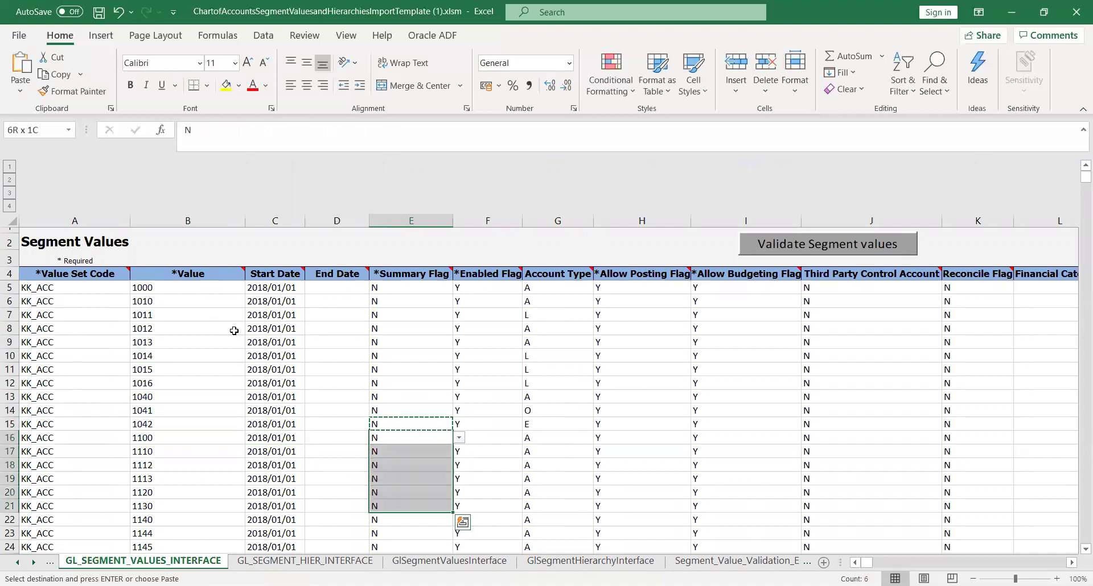
key("shift+Down")
key("shift+Down")
key("shift+Down")
key("shift+Down")
key("shift+Down")
key("shift+Down")
key("shift+Down")
key("shift+Down")
key("shift+Down")
key("shift+Down")
key("shift+Down")
key("shift+Down")
key("shift+Down")
key("shift+Down")
key("shift+Down")
key("shift+Down")
key("shift+Down")
key("shift+Down")
key("shift+Down")
key("shift+Down")
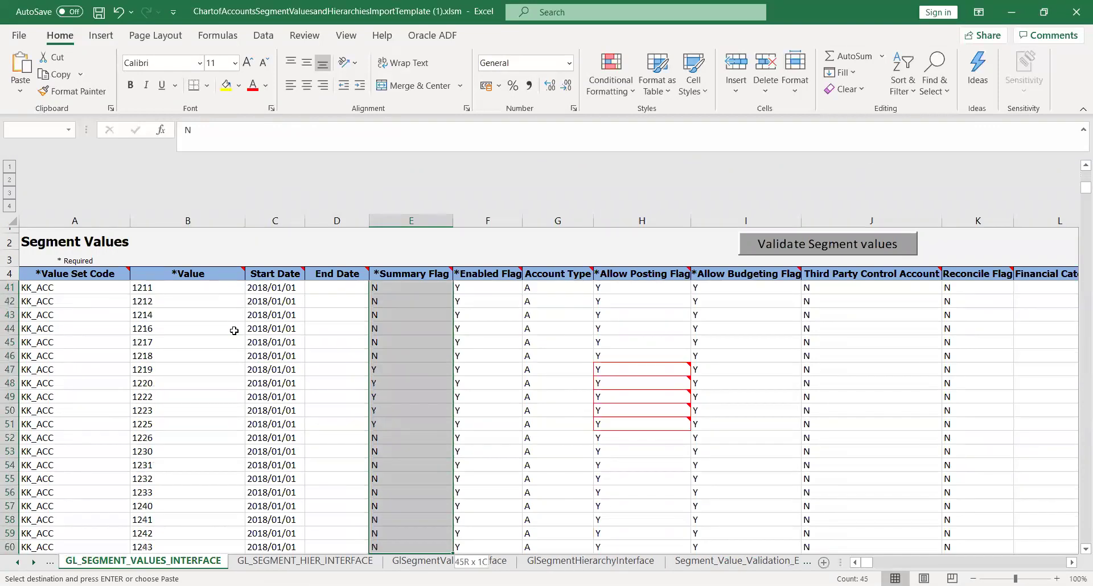
key("shift+Down")
key("shift+Down")
key("shift+Down")
key("shift+Down")
key("shift+Down")
key("shift+Down")
key("shift+Down")
key("shift+Down")
key("shift+Down")
key("shift+Down")
key("shift+Down")
key("shift+Down")
key("shift+Down")
key("shift+Down")
key("shift+Down")
key("shift+Down")
key("shift+Down")
key("shift+Down")
key("shift+Down")
key("shift+Down")
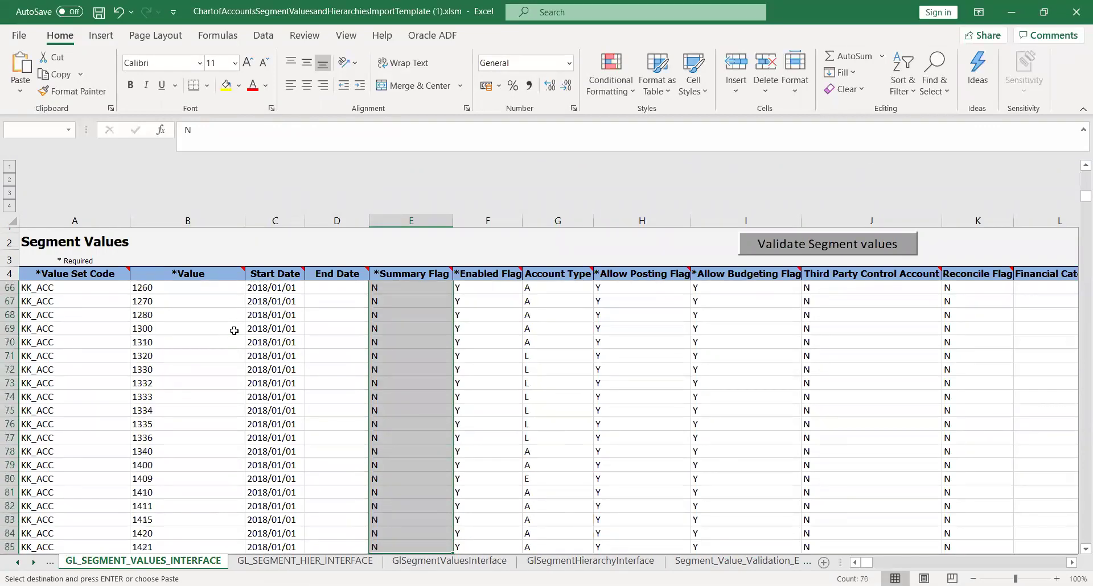
key("shift+Down")
key("shift+Down")
key("shift+Down")
key("shift+Down")
key("shift+Down")
key("shift+Down")
key("shift+Down")
key("shift+Down")
key("shift+Down")
key("shift+Down")
key("shift+Down")
key("shift+Down")
key("shift+Down")
key("shift+Down")
key("shift+Down")
key("shift+Down")
key("shift+Down")
key("shift+Down")
key("shift+Down")
key("shift+Down")
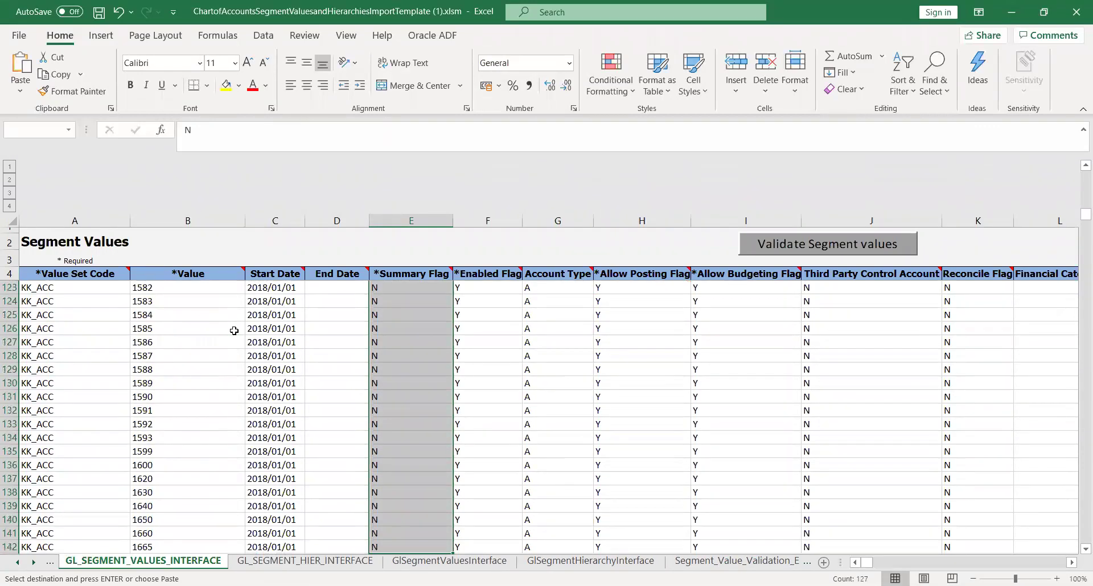
key("shift+Down")
key("shift+Down")
key("shift+Down")
key("shift+Down")
key("shift+Down")
key("shift+Down")
key("shift+Down")
key("shift+Down")
key("shift+Down")
key("shift+Down")
key("shift+Down")
key("shift+Down")
key("shift+Down")
key("shift+Down")
key("shift+Down")
key("shift+Down")
key("shift+Down")
key("shift+Down")
key("shift+Down")
key("shift+Down")
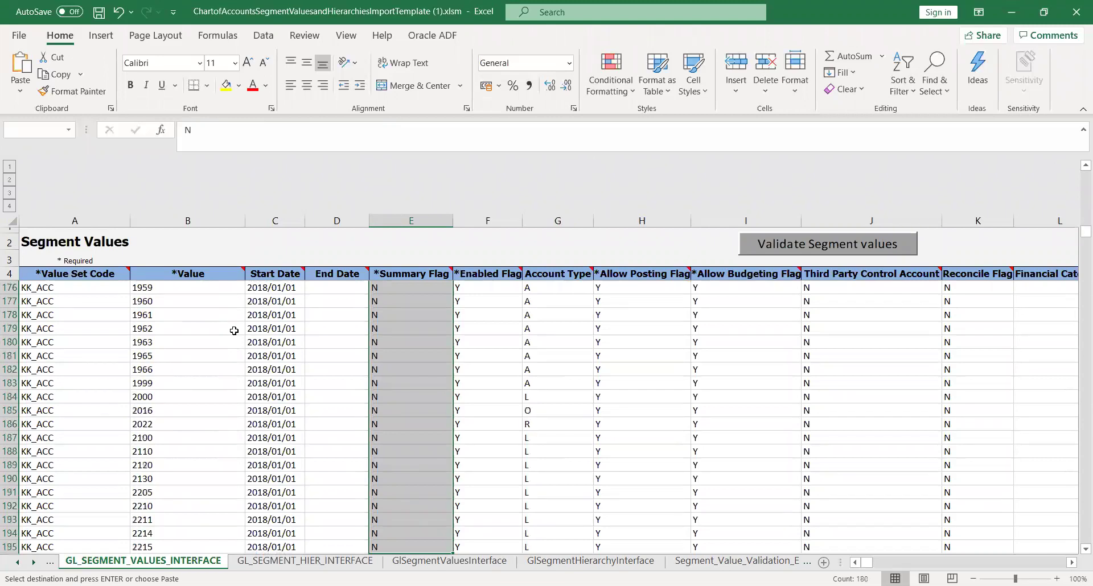
key("shift+Down")
key("shift+Down")
key("shift+Down")
key("shift+Down")
key("shift+Down")
key("shift+Down")
key("shift+Down")
key("shift+Down")
key("shift+Down")
key("shift+Down")
key("shift+Down")
key("shift+Down")
key("shift+Down")
key("shift+Down")
key("shift+Down")
key("shift+Down")
key("shift+Down")
key("shift+Down")
key("shift+Down")
key("shift+Down")
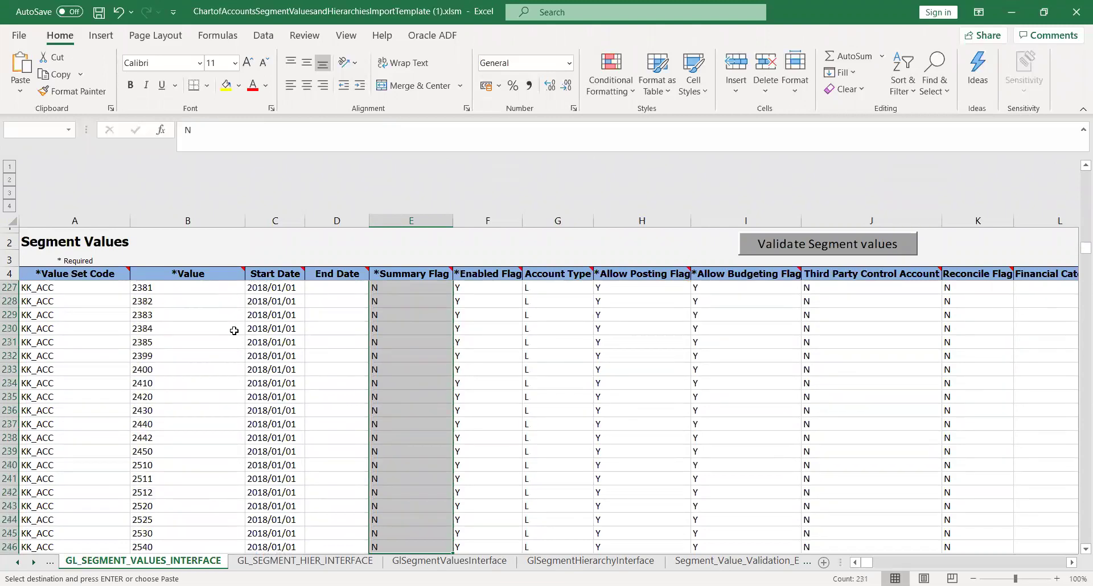
key("shift+Down")
key("shift+Down")
key("shift+Down")
key("shift+Down")
key("shift+Down")
key("shift+Down")
key("shift+Down")
key("shift+Down")
key("shift+Down")
key("shift+Down")
key("shift+Down")
key("shift+Down")
key("shift+Down")
key("shift+Down")
key("shift+Down")
key("shift+Down")
key("shift+Down")
key("shift+Down")
key("shift+Down")
key("shift+Down")
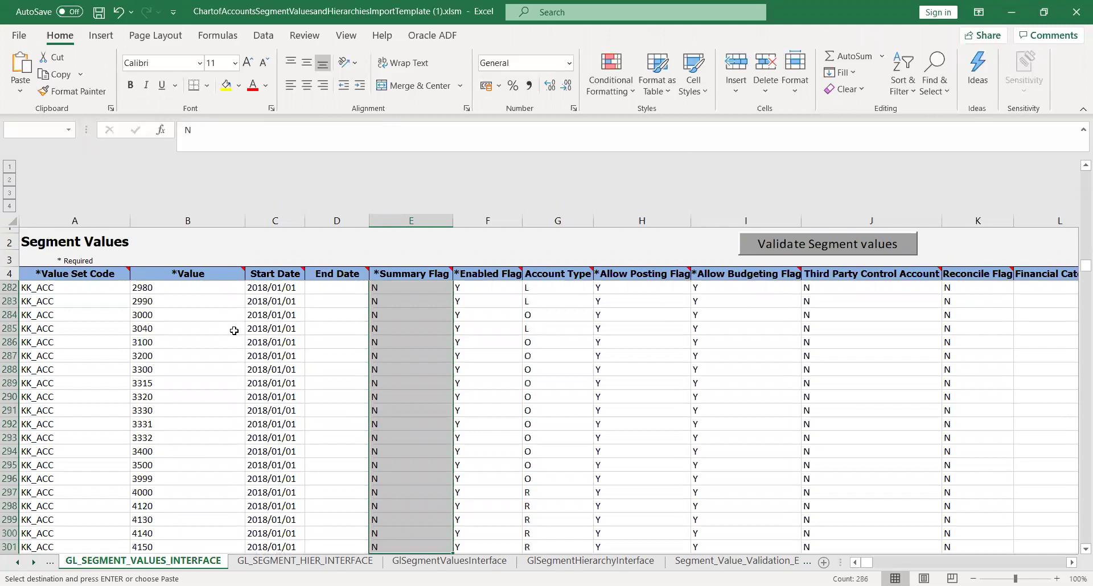
key("shift+Down")
key("shift+Down")
key("shift+Down")
key("shift+Down")
key("shift+Down")
key("shift+Down")
key("shift+Down")
key("shift+Down")
key("shift+Down")
key("shift+Down")
key("shift+Down")
key("shift+Down")
key("shift+Down")
key("shift+Down")
key("shift+Down")
key("shift+Down")
key("shift+Down")
key("shift+Down")
key("shift+Down")
key("shift+Down")
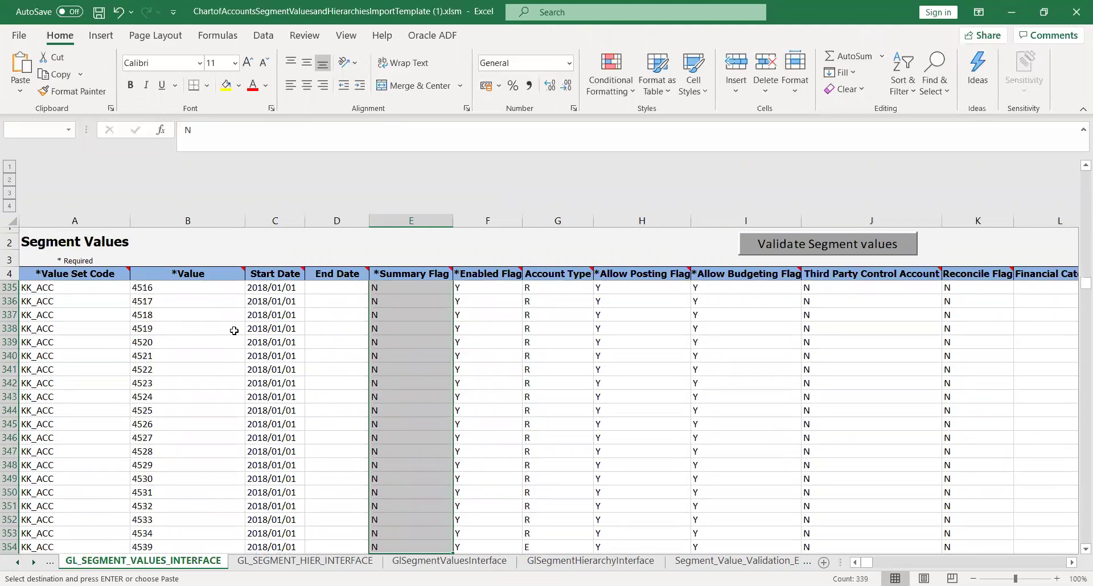
Extend the Summary Flag selection that starts at E16 on the GL_SEGMENT_VALUES_INTERFACE sheet down to row 616.
key("shift+Down")
key("shift+Down")
key("shift+Down")
key("shift+Down")
key("shift+Down")
key("shift+Down")
key("shift+Down")
key("shift+Down")
key("shift+Down")
key("shift+Down")
key("shift+Down")
key("shift+Down")
key("shift+Down")
key("shift+Down")
key("shift+Down")
key("shift+Down")
key("shift+Down")
key("shift+Down")
key("shift+Down")
key("shift+Down")
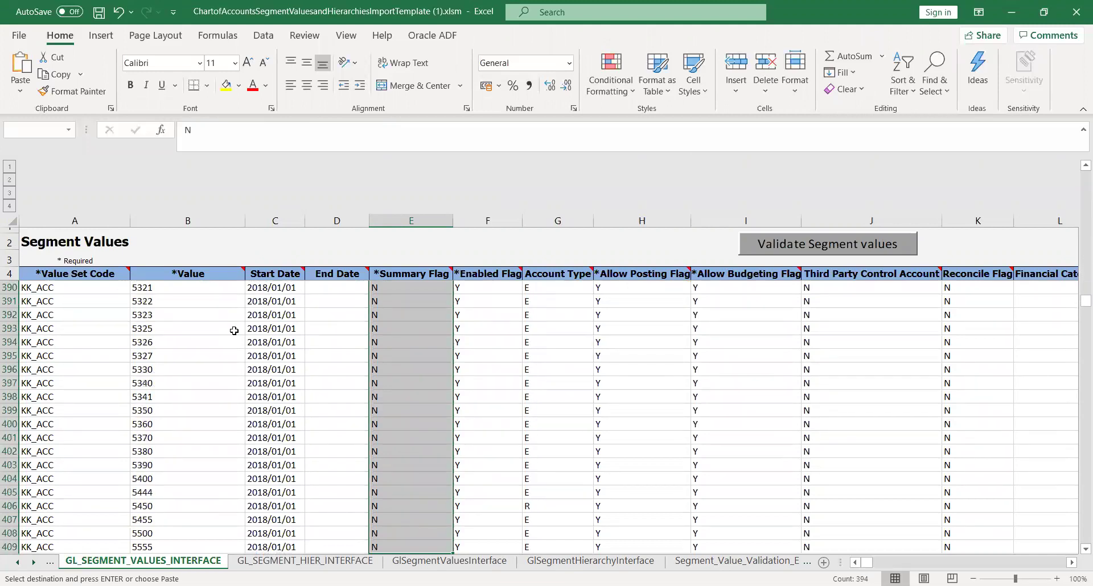
key("shift+Down")
key("shift+Down")
key("shift+Down")
key("shift+Down")
key("shift+Down")
key("shift+Down")
key("shift+Down")
key("shift+Down")
key("shift+Down")
key("shift+Down")
key("shift+Down")
key("shift+Down")
key("shift+Down")
key("shift+Down")
key("shift+Down")
key("shift+Down")
key("shift+Down")
key("shift+Down")
key("shift+Down")
key("shift+Down")
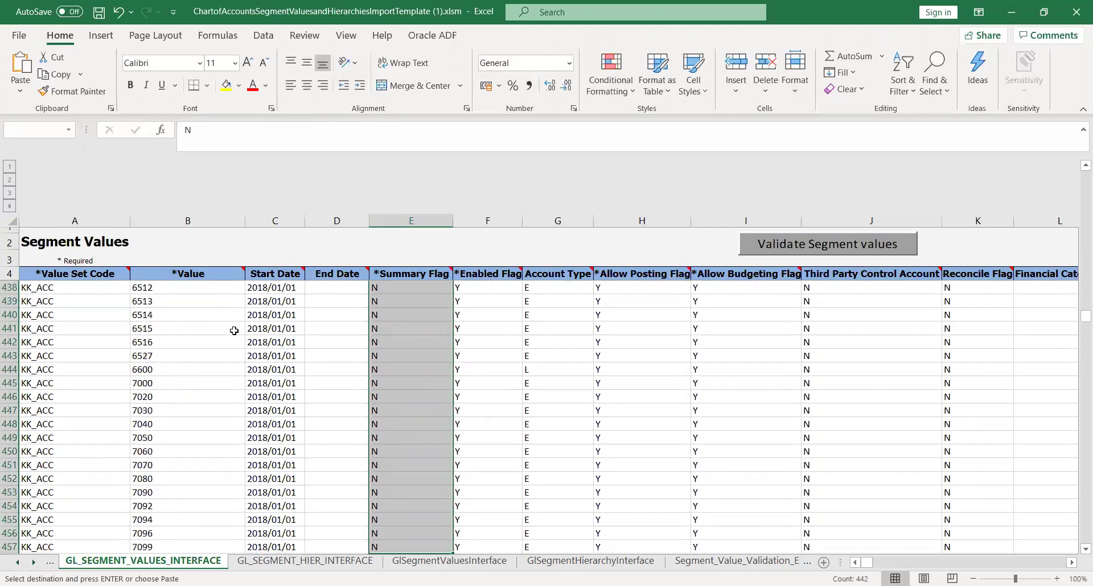
key("shift+Down")
key("shift+Down")
key("shift+Down")
key("shift+Down")
key("shift+Down")
key("shift+Down")
key("shift+Down")
key("shift+Down")
key("shift+Down")
key("shift+Down")
key("shift+Down")
key("shift+Down")
key("shift+Down")
key("shift+Down")
key("shift+Down")
key("shift+Down")
key("shift+Down")
key("shift+Down")
key("shift+Down")
key("shift+Down")
key("shift+Down")
key("shift+Down")
key("shift+Down")
key("shift+Down")
key("shift+Down")
key("shift+Down")
key("shift+Down")
key("shift+Down")
key("shift+Down")
key("shift+Down")
key("shift+Down")
key("shift+Down")
key("shift+Down")
key("shift+Down")
key("shift+Down")
key("shift+Down")
key("shift+Down")
key("shift+Down")
key("shift+Down")
key("shift+Down")
key("shift+Down")
key("shift+Down")
key("shift+Down")
key("shift+Down")
key("shift+Down")
key("shift+Down")
key("shift+Down")
key("shift+Down")
key("shift+Down")
key("shift+Down")
key("shift+Down")
key("shift+Down")
key("shift+Down")
key("shift+Down")
key("shift+Down")
key("shift+Down")
key("shift+Down")
key("shift+Down")
key("shift+Down")
key("shift+Down")
key("shift+Down")
key("shift+Down")
key("shift+Down")
key("shift+Down")
key("shift+Down")
key("shift+Down")
key("shift+Down")
key("shift+Down")
key("shift+Down")
key("shift+Down")
key("shift+Down")
key("shift+Down")
key("shift+Down")
key("shift+Down")
key("shift+Down")
key("shift+Down")
key("shift+Down")
key("shift+Down")
key("shift+Down")
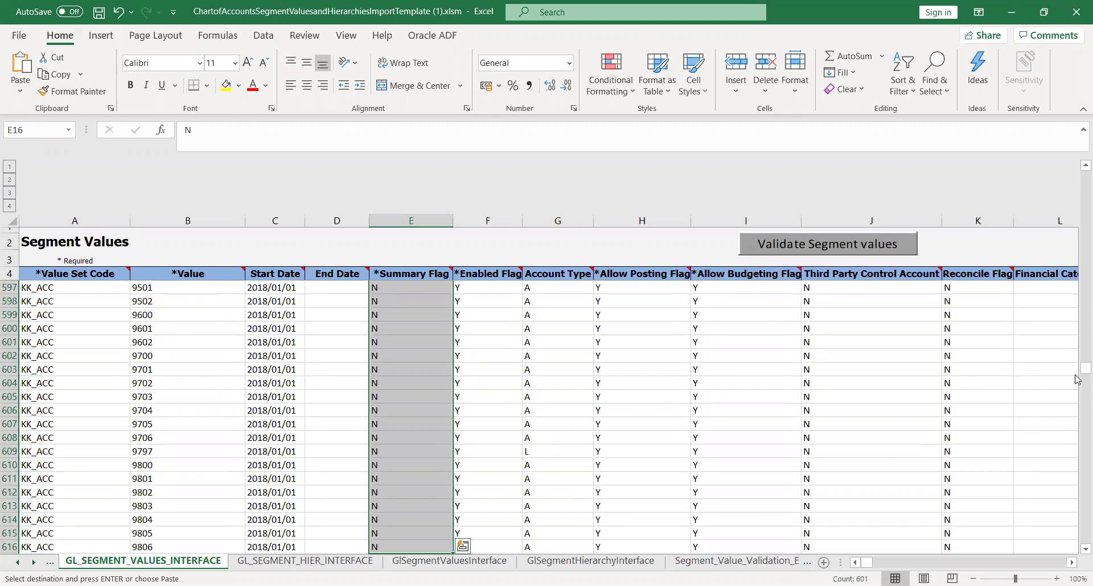
Compare the Summary Flag with the Allow Posting Flag for the segment values in rows 210 and 211.
left_click_drag(1077, 371, 1077, 246)
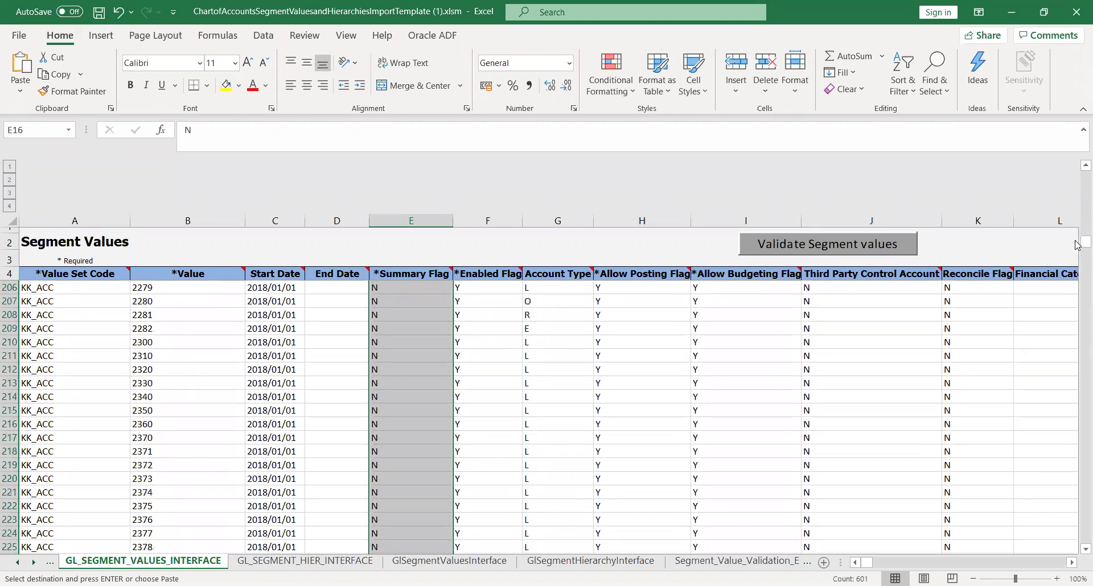
left_click(398, 342)
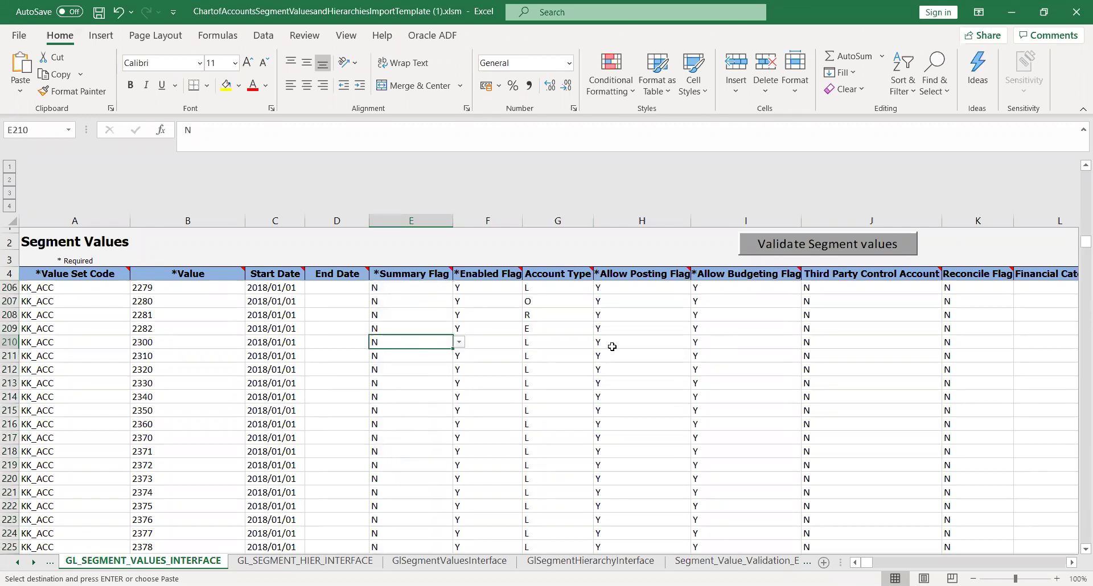
left_click(662, 354)
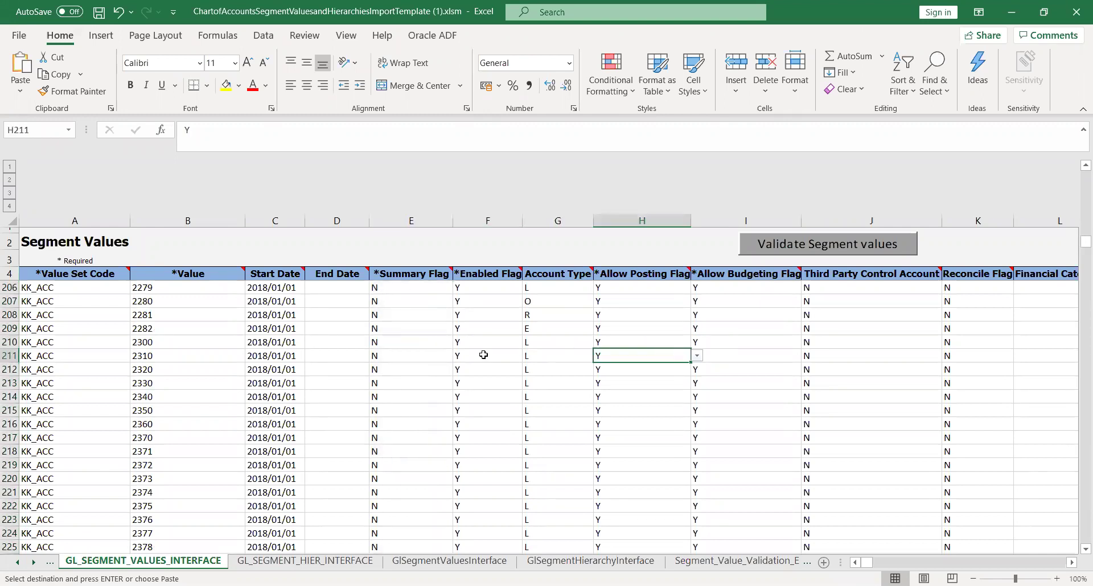
left_click(408, 345)
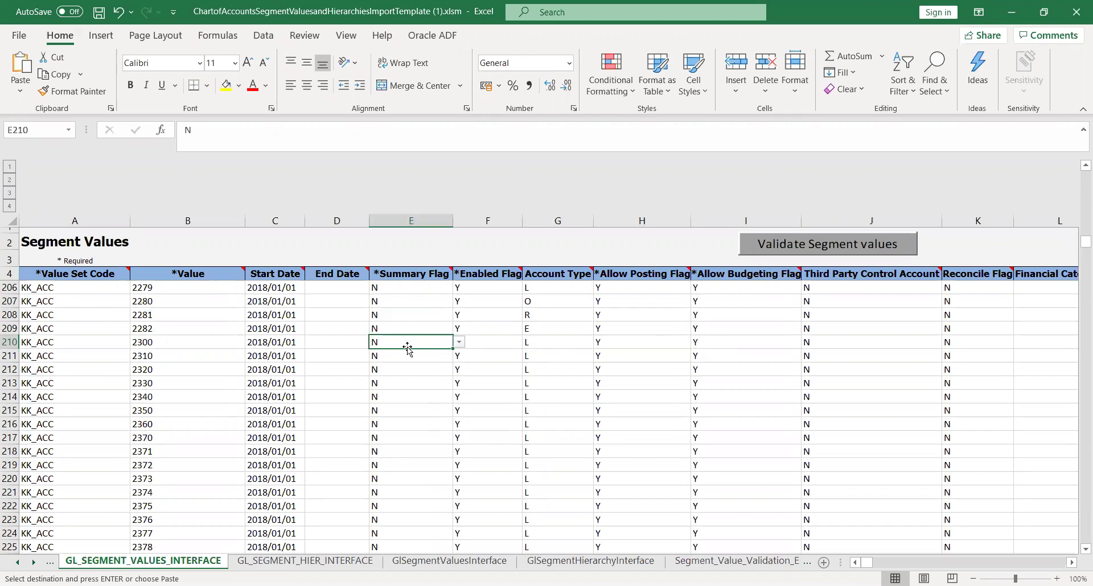
left_click(629, 337)
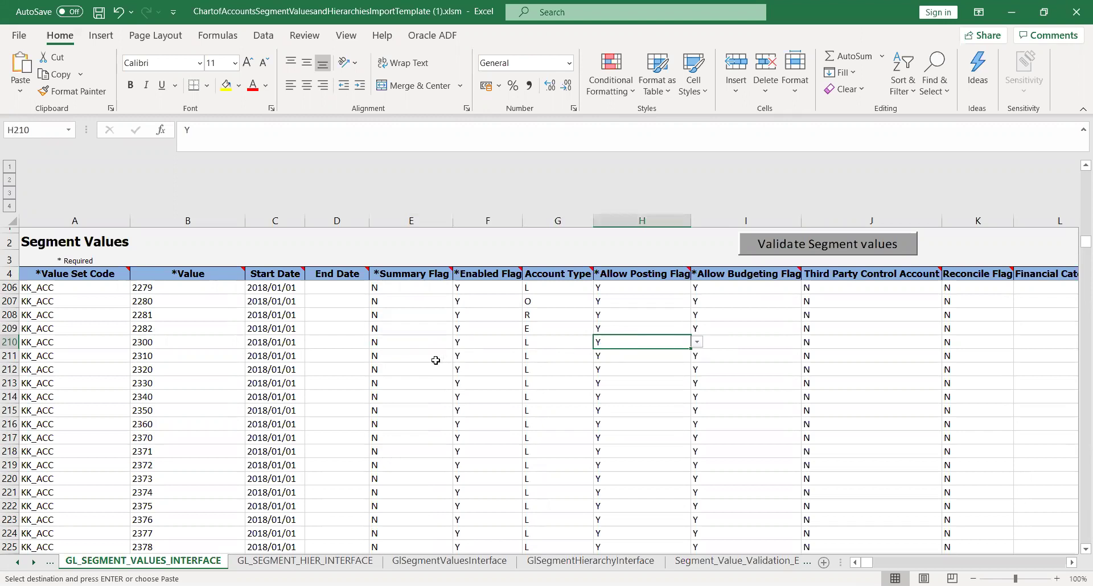
left_click(403, 343)
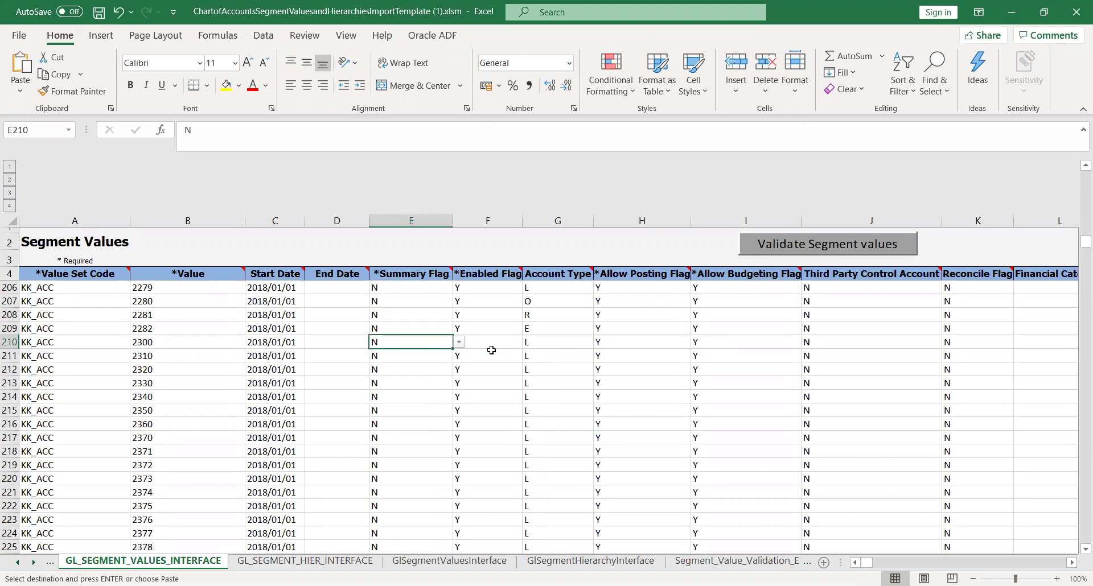
left_click(632, 345)
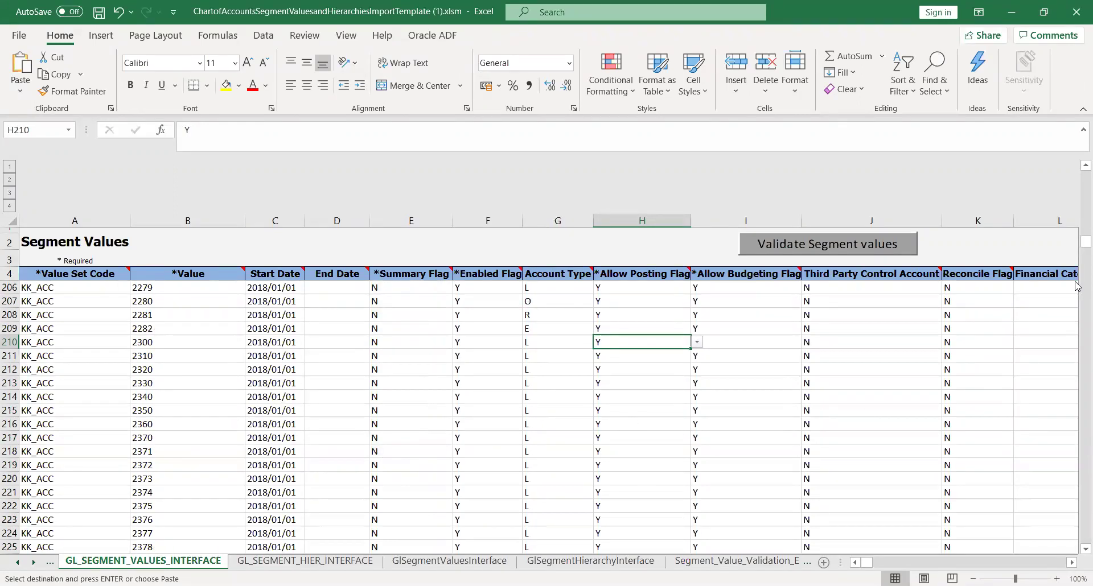
Review the Summary Flag entries from the first segment values down to row 37.
left_click_drag(1077, 246, 1077, 152)
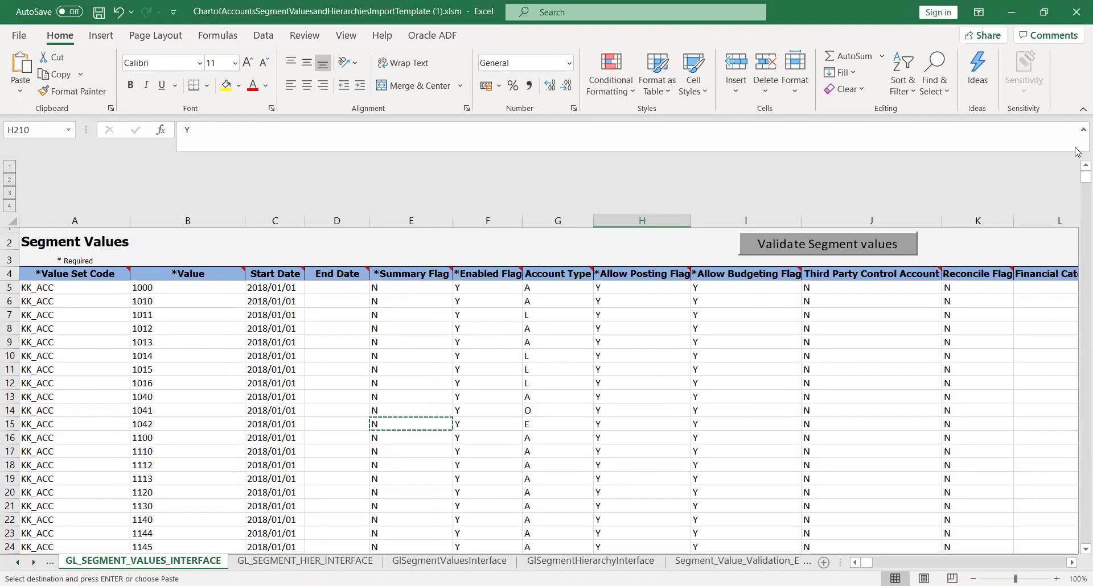
left_click(417, 462)
key("Down")
key("Down")
key("Down")
key("Down")
key("Down")
key("Down")
key("Down")
key("Down")
key("Down")
key("Down")
key("Down")
key("Down")
key("Down")
key("Down")
key("Down")
key("Down")
key("Down")
key("Down")
key("Down")
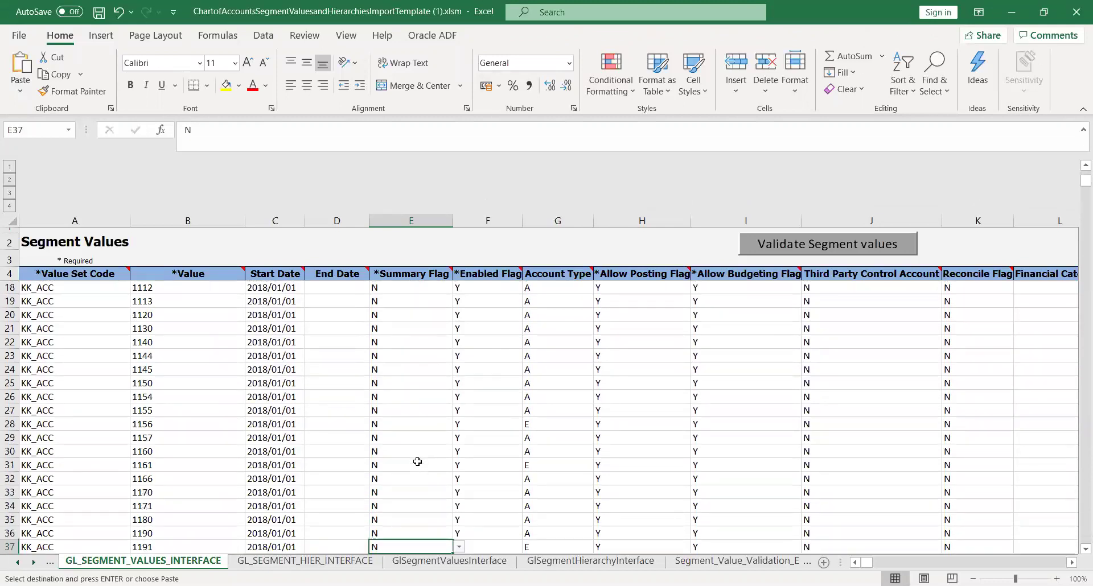
Review the Summary Flag entries on the GL_SEGMENT_VALUES_INTERFACE sheet from row 37 down to row 67.
key("Down")
key("Down")
key("Down")
key("Down")
key("Down")
key("Down")
key("Down")
key("Down")
key("Down")
key("Down")
key("Down")
key("Down")
key("Down")
key("Down")
key("Down")
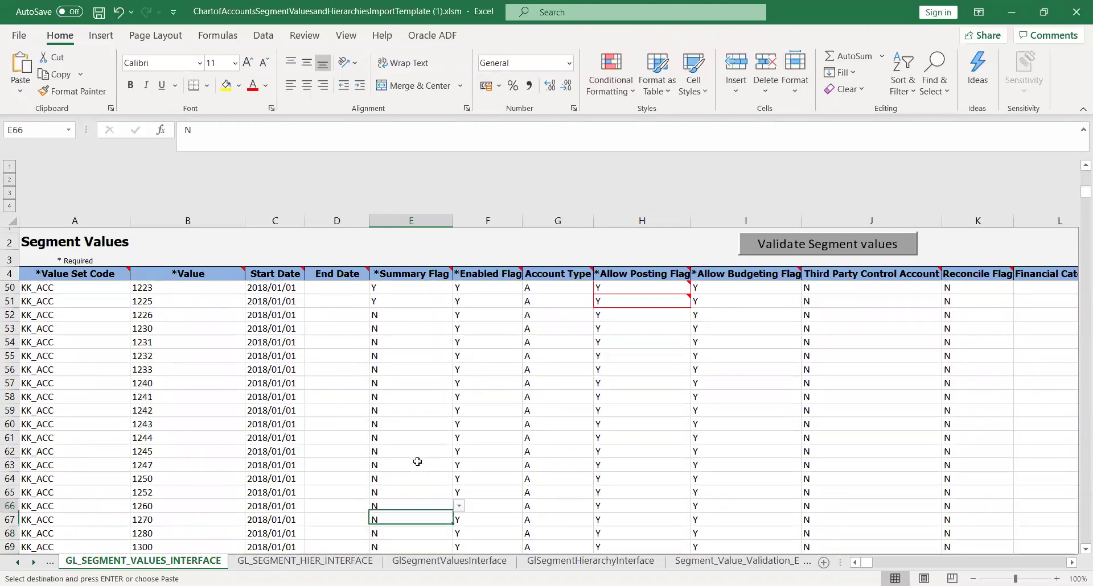
Compare the Summary Flag with the Allow Posting Flag for the red-bordered segment values in rows 47 to 51.
key("Up")
key("Up")
key("Right")
key("Right")
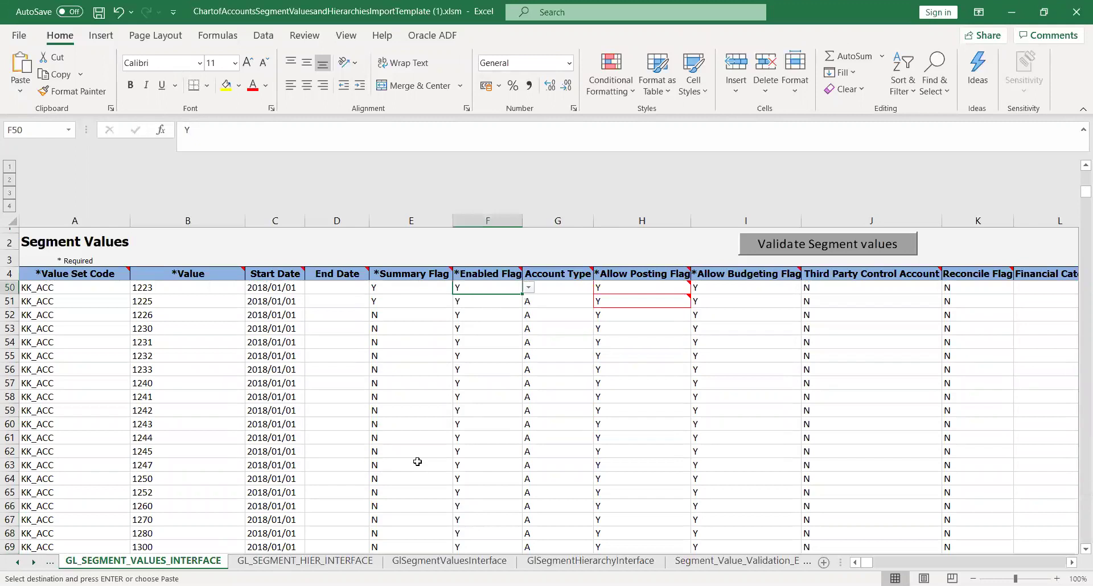
key("Right")
key("Left")
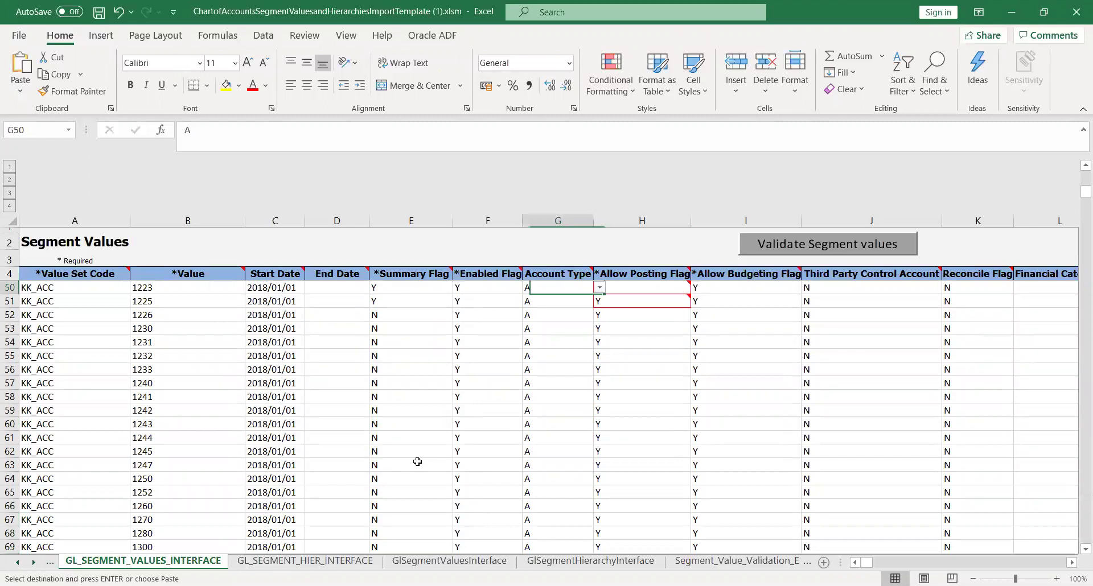
key("Left")
key("Left")
key("Right")
key("Right")
key("Right")
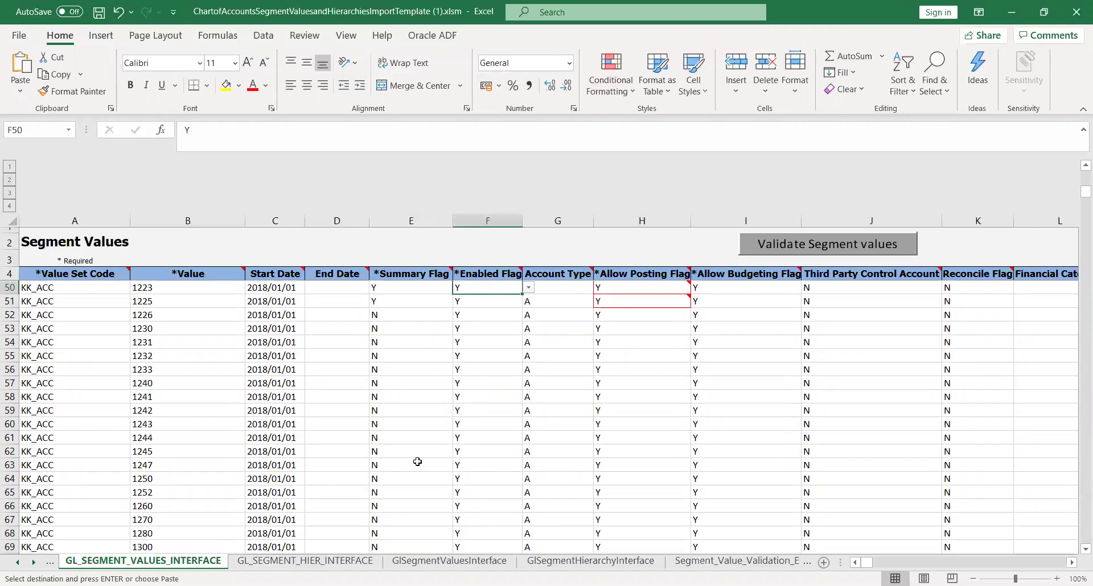
key("Up")
key("Up")
key("Up")
key("Up")
key("Up")
key("Up")
key("Up")
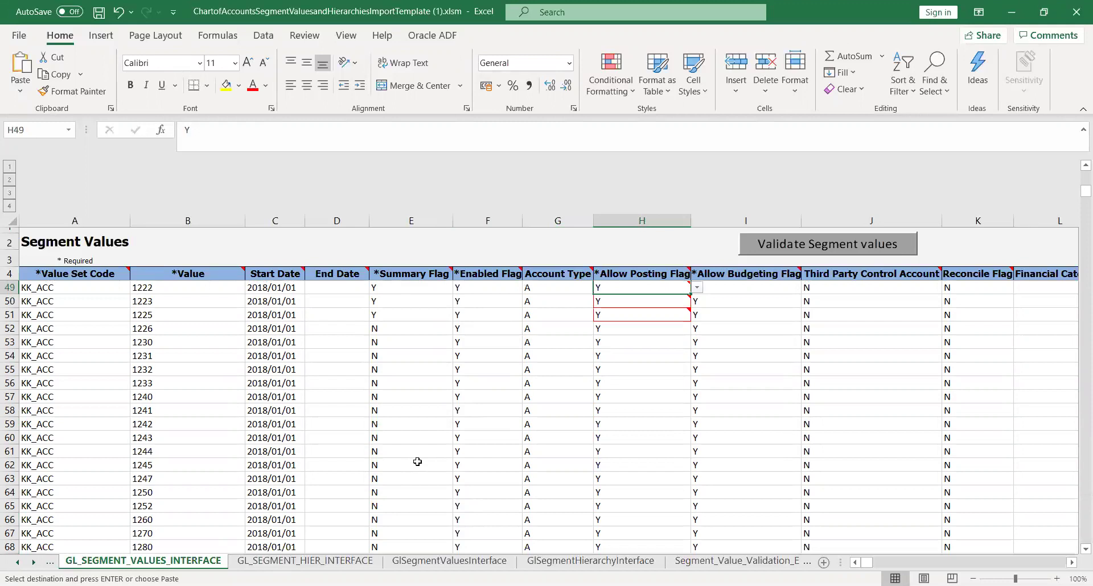
key("Up")
key("Down")
key("Down")
key("Down")
key("Down")
key("Down")
key("Down")
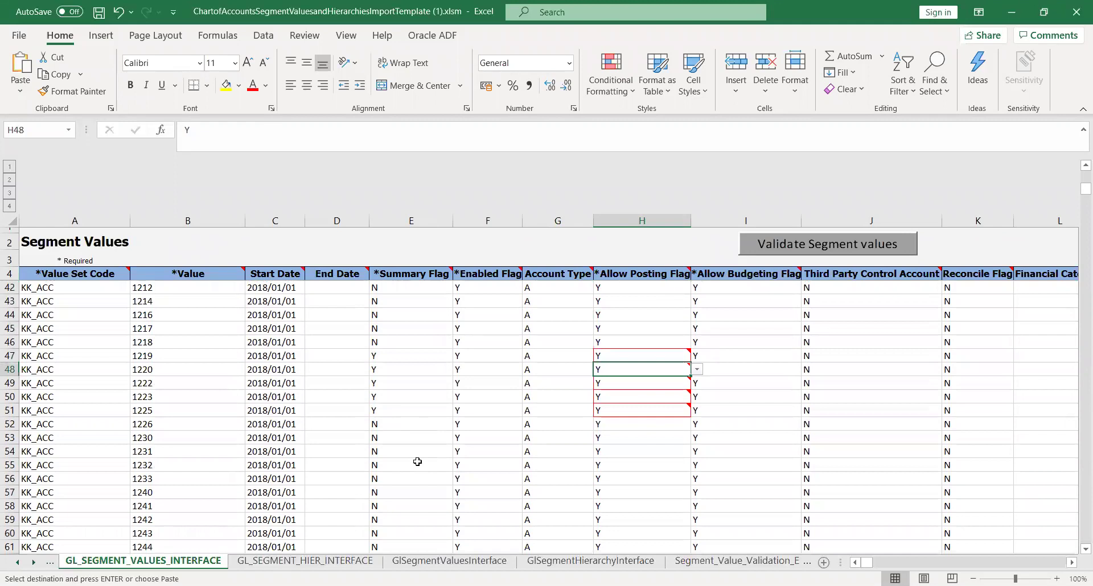
key("Up")
key("Down")
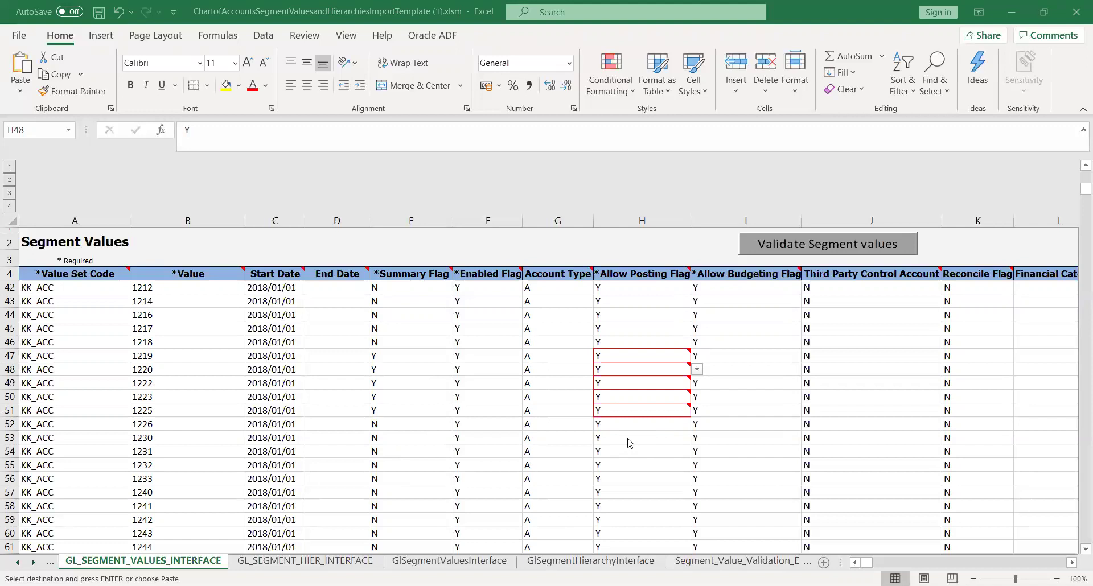
Read the validation note on the Allow Posting Flag in H47 and go over the flagged cells below it through row 51.
left_click(677, 357)
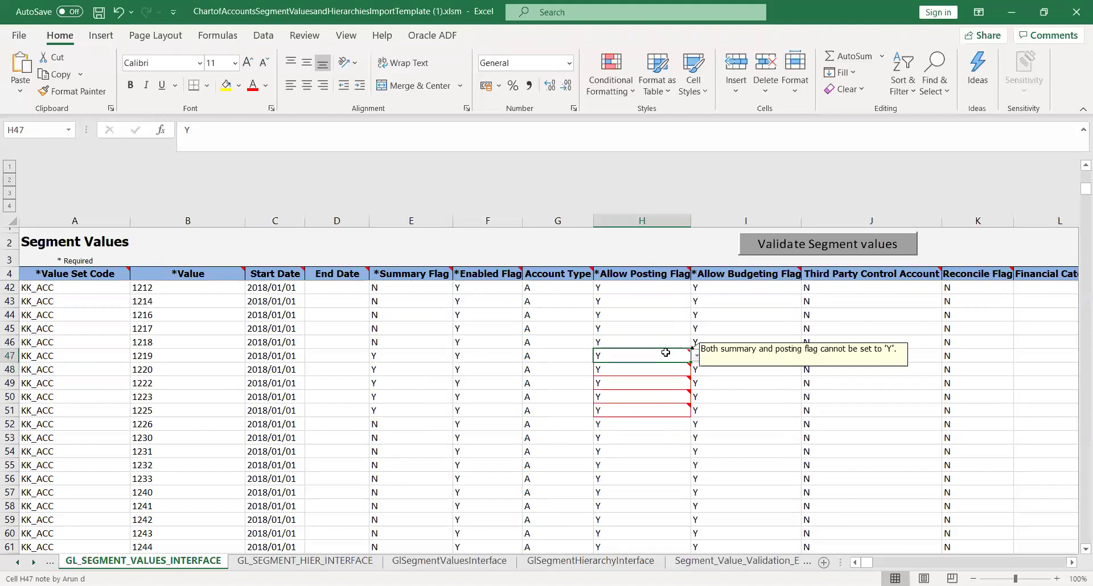
left_click(729, 393)
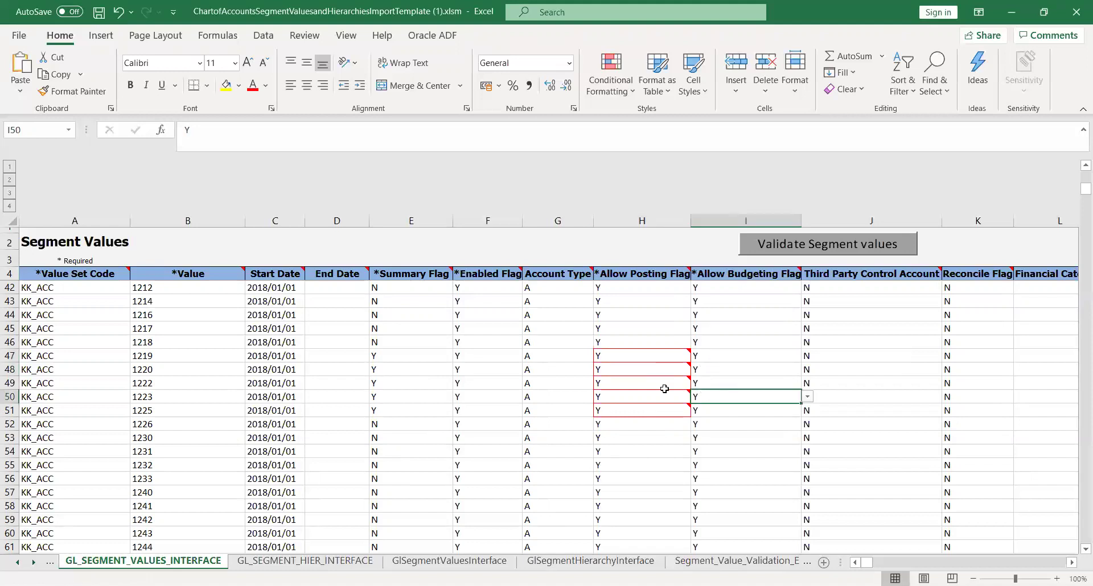
left_click(630, 357)
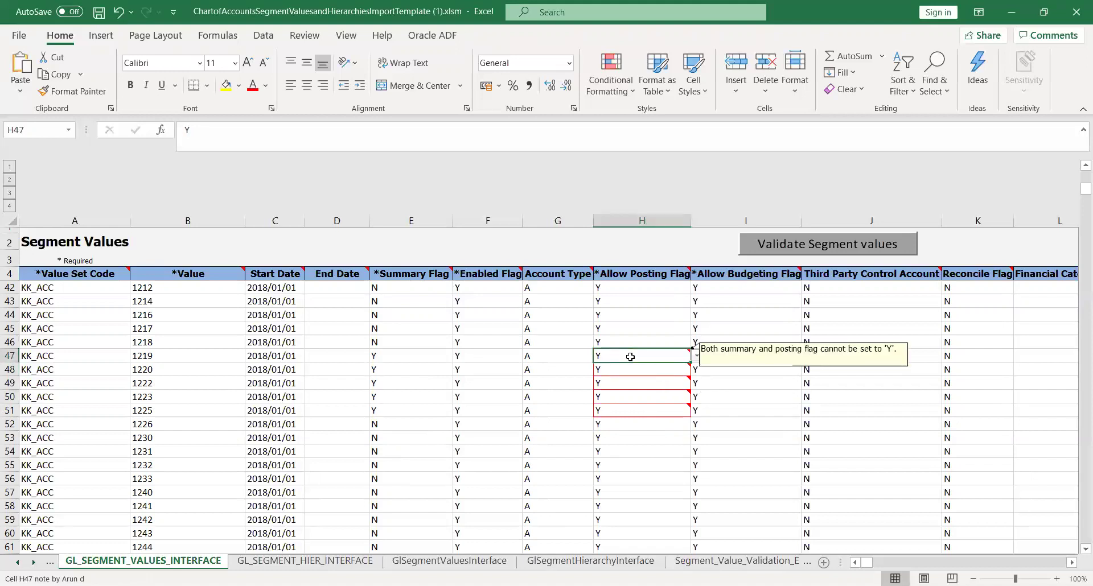
key("Left")
key("Right")
key("Down")
key("Up")
key("Right")
key("Right")
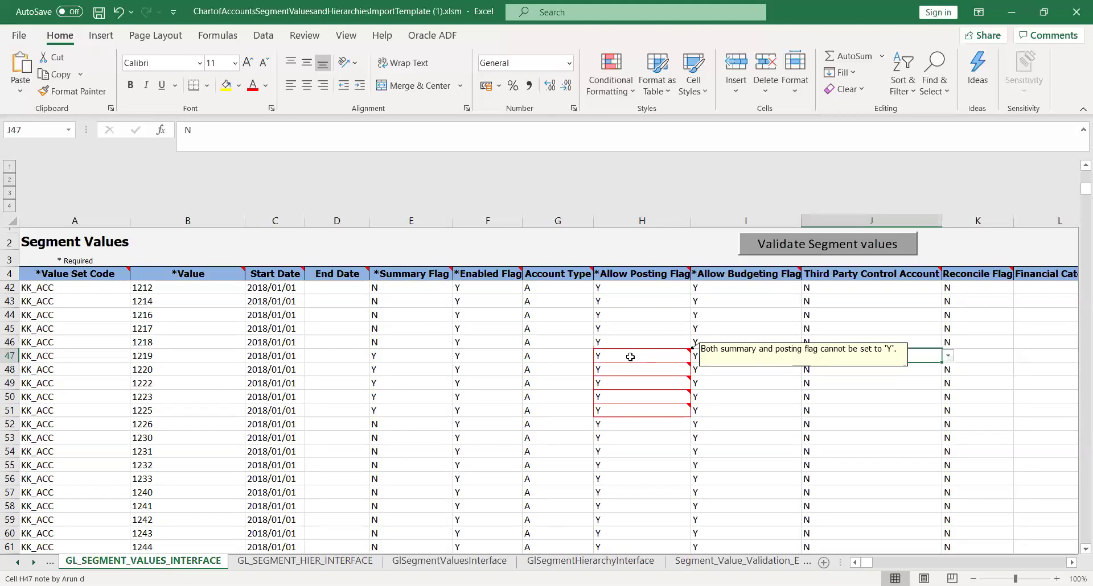
key("Left")
key("Left")
key("Left")
key("Left")
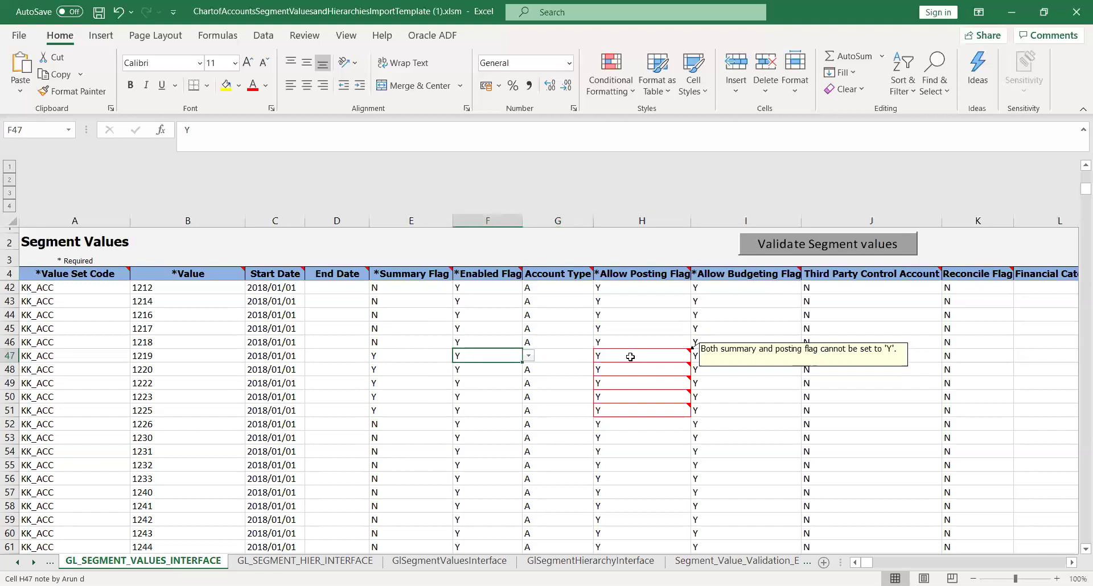
key("Right")
key("Right")
key("Down")
key("Down")
key("Down")
key("Down")
key("Down")
key("Up")
key("Up")
key("Up")
key("Up")
Copy the Summary Flag N from E46 into E47 through E51 and save the workbook, accepting the personal information warning.
key("Left")
key("Left")
key("Left")
key("Up")
left_click(417, 341)
key("ctrl+c")
key("Down")
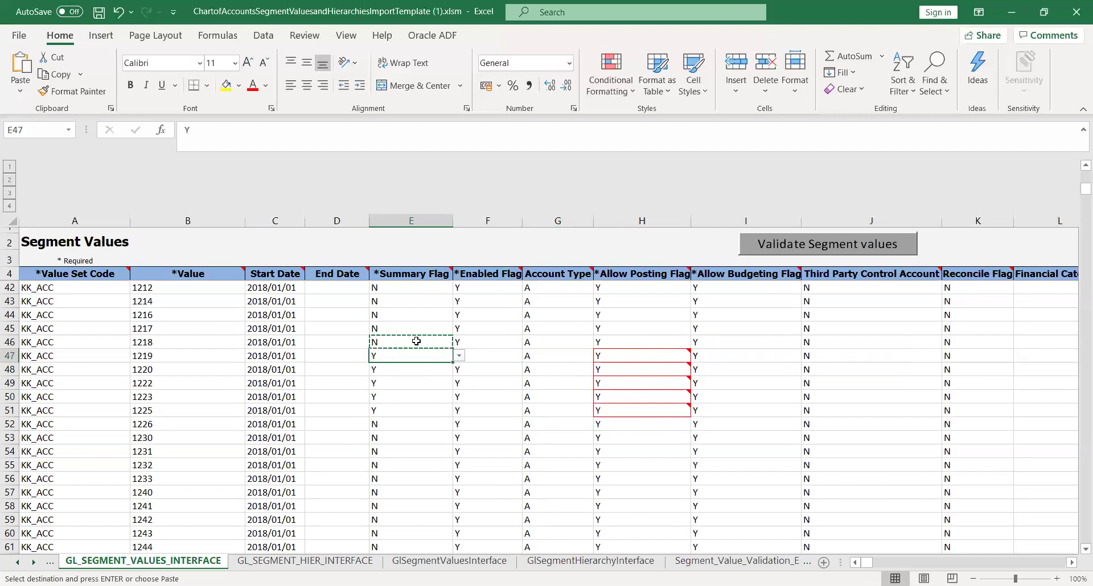
key("shift+Down")
key("shift+Down")
key("shift+Down")
key("ctrl+v")
key("shift+Down")
key("ctrl+v")
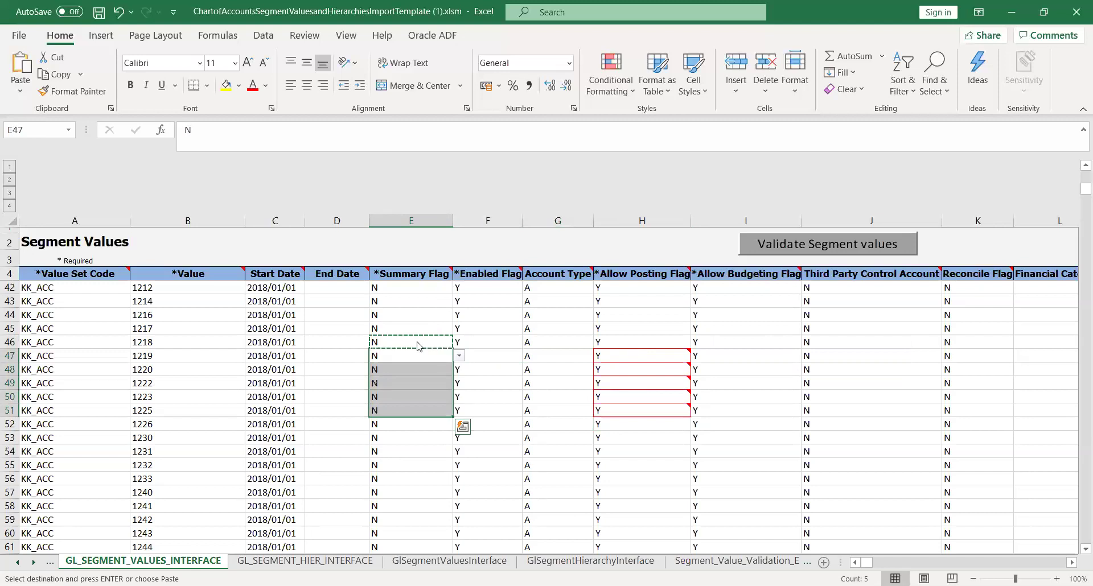
key("ctrl+s")
left_click(524, 340)
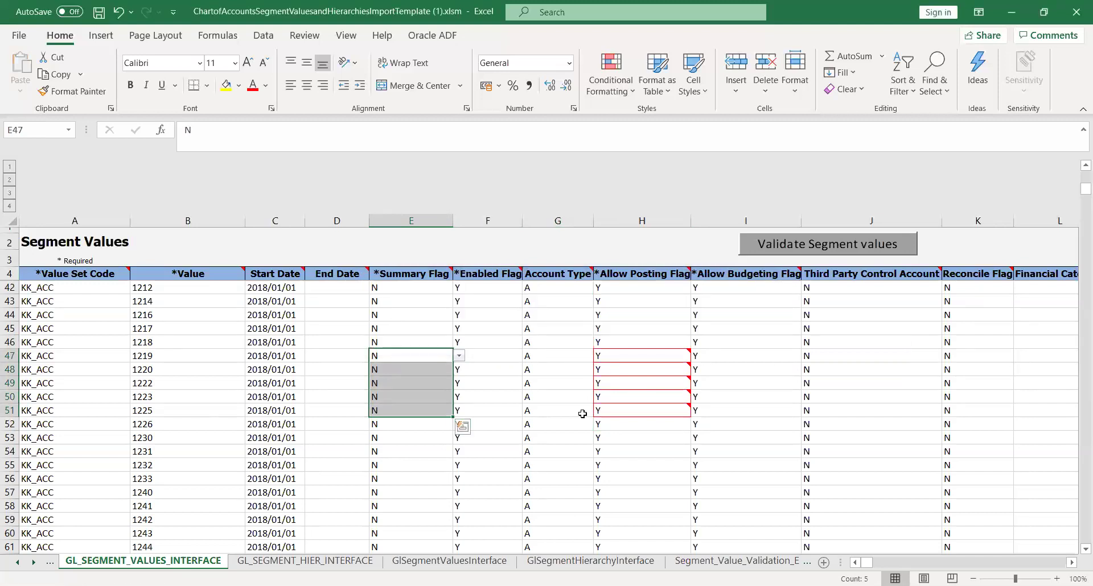
Rerun the segment values validation and read the error message listed on the Segment_Value_Validation_Errors sheet.
left_click(50, 562)
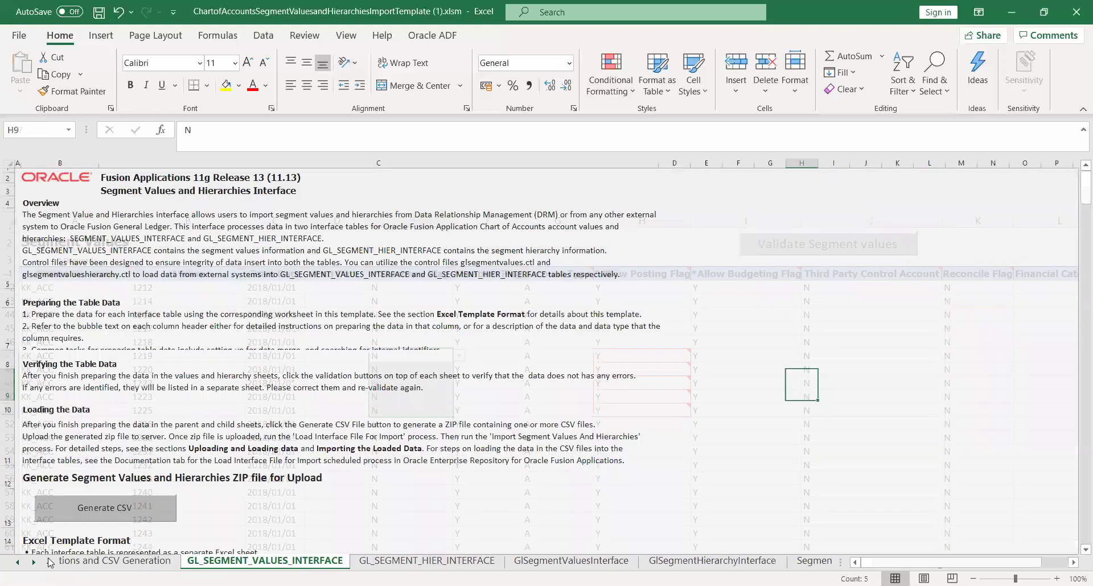
key("ctrl+Page_Down")
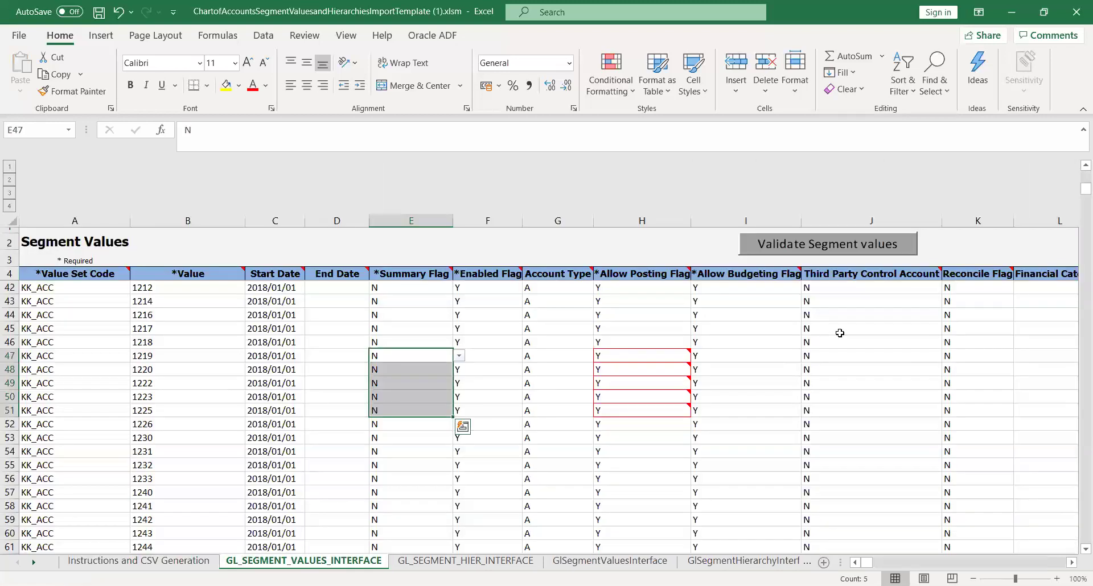
left_click(827, 245)
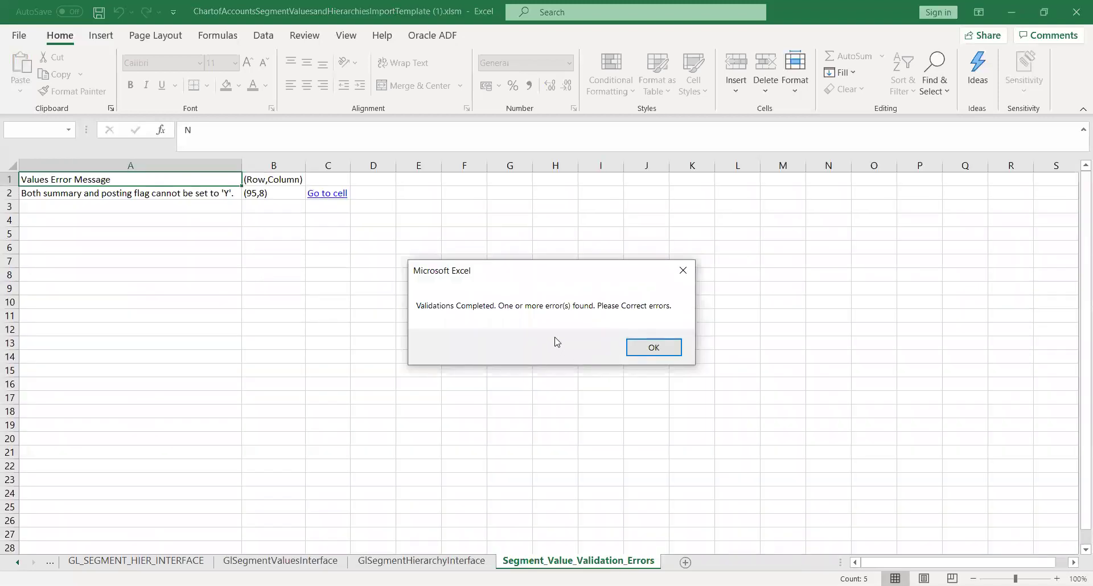
left_click(652, 348)
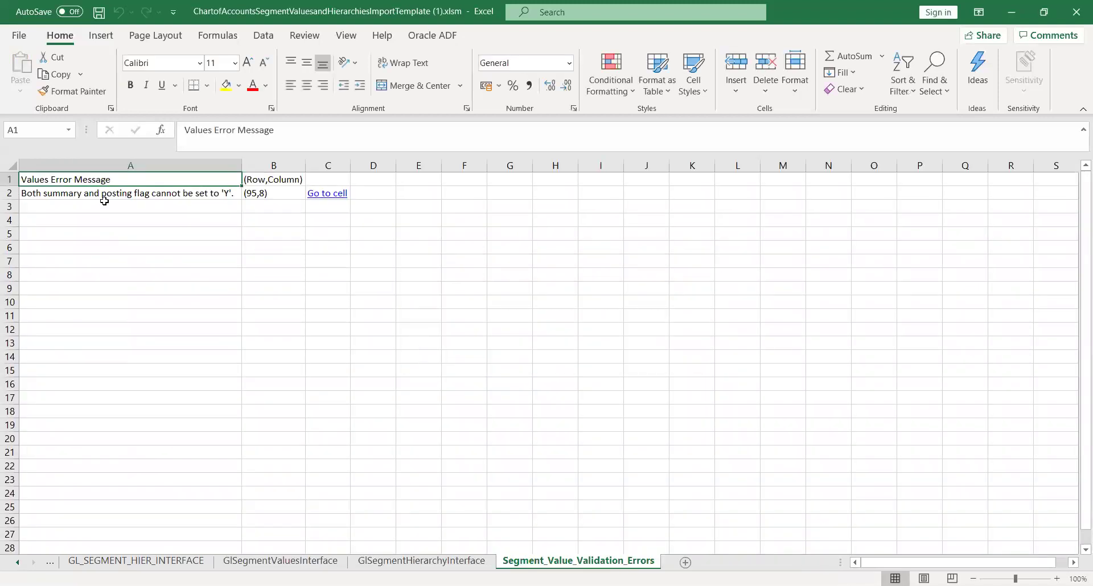
left_click(132, 196)
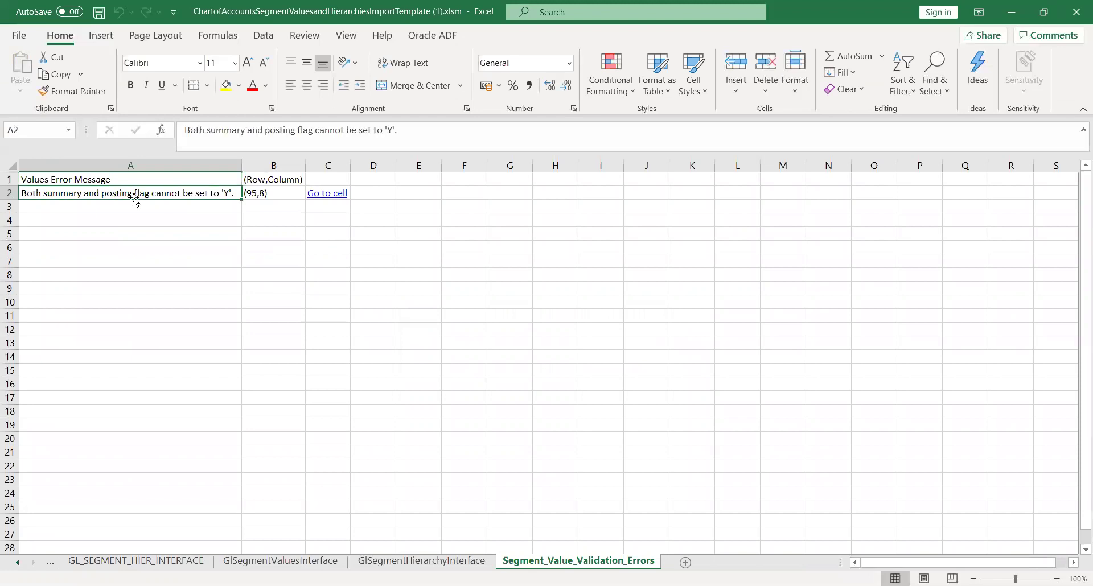
Copy the Summary Flag N from E94 into E95 on the GL_SEGMENT_VALUES_INTERFACE sheet and save the workbook.
left_click(143, 561)
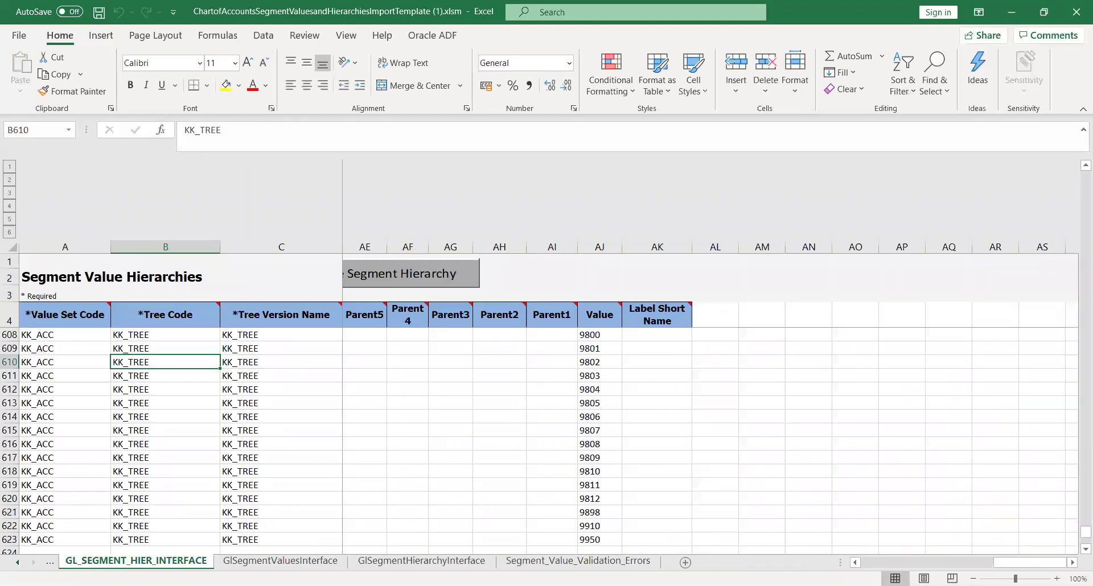
left_click(267, 563)
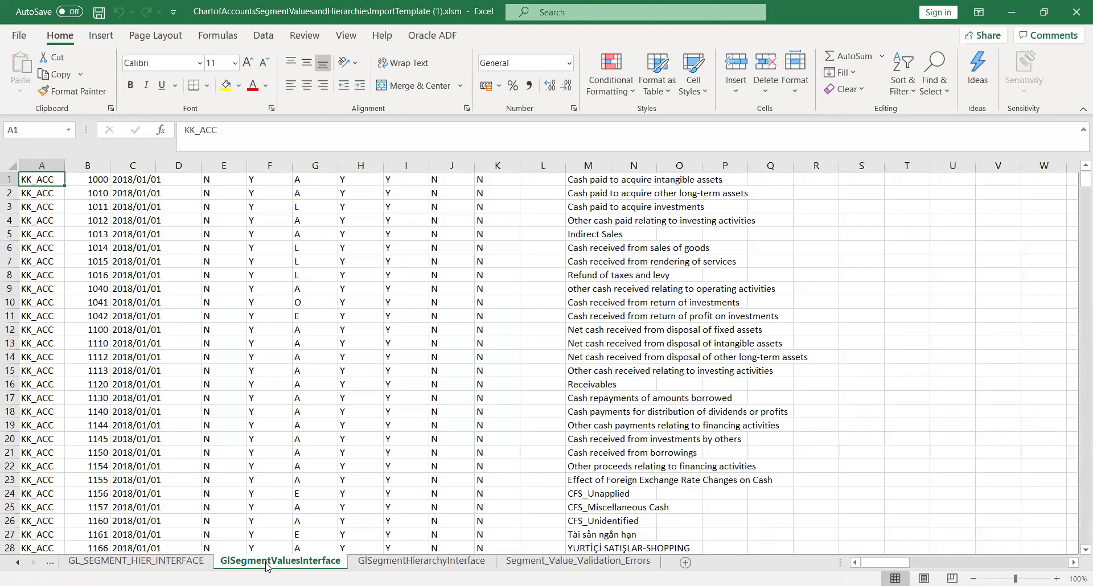
left_click(120, 560)
left_click(50, 562)
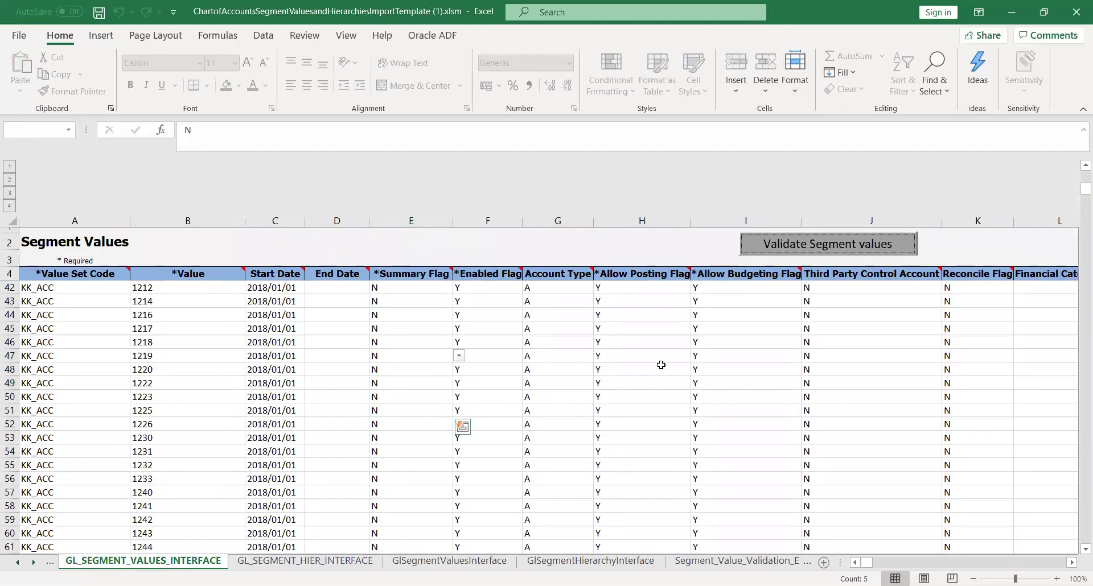
mouse_move(1077, 190)
left_mouse_down()
mouse_move(1077, 227)
mouse_move(1077, 203)
left_mouse_up()
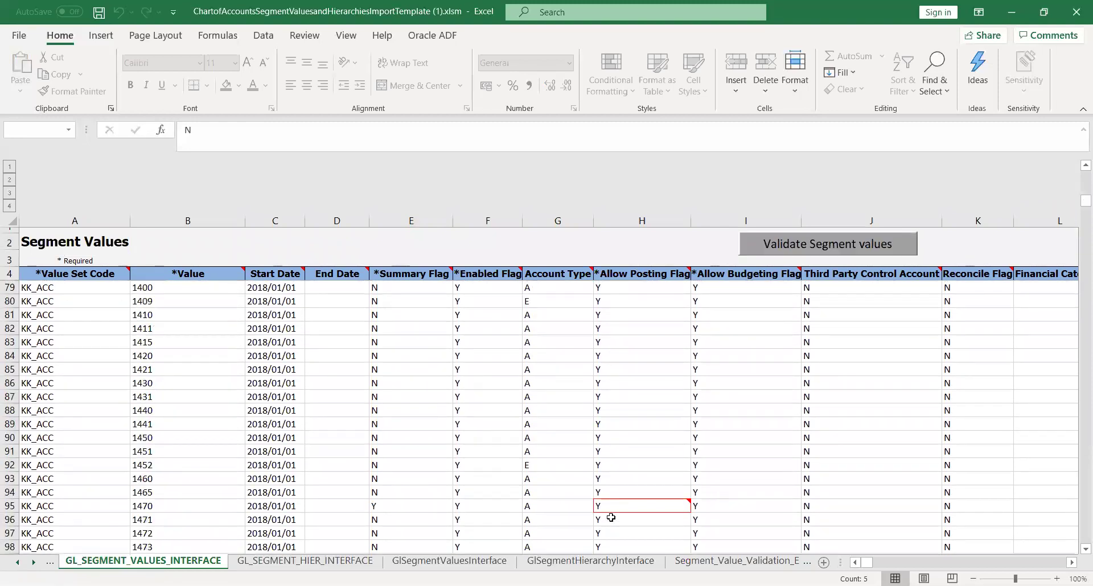
left_click(500, 509)
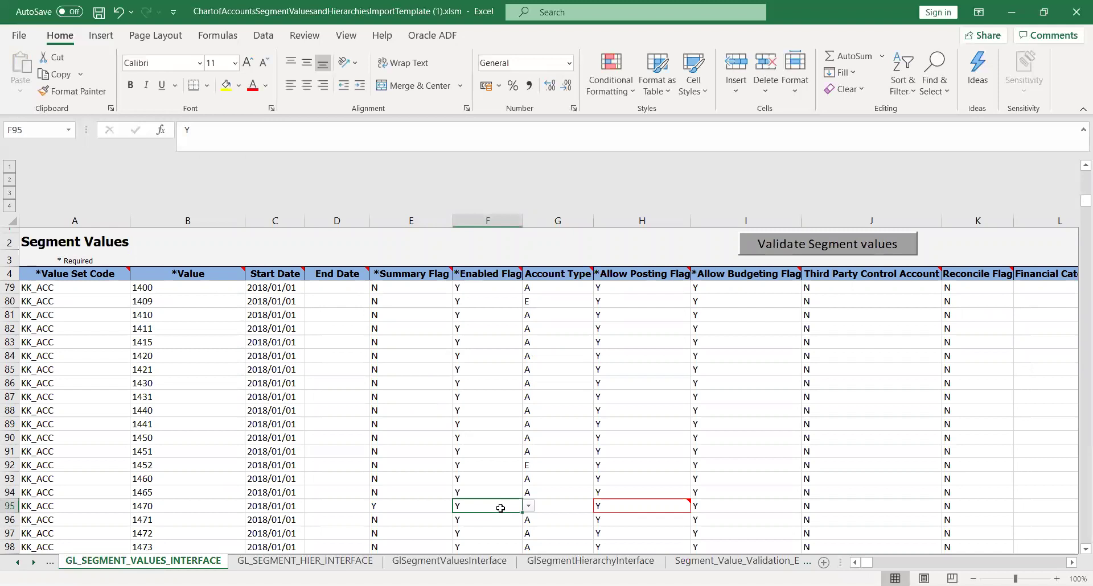
key("Left")
key("Up")
key("ctrl+c")
key("Down")
key("ctrl+v")
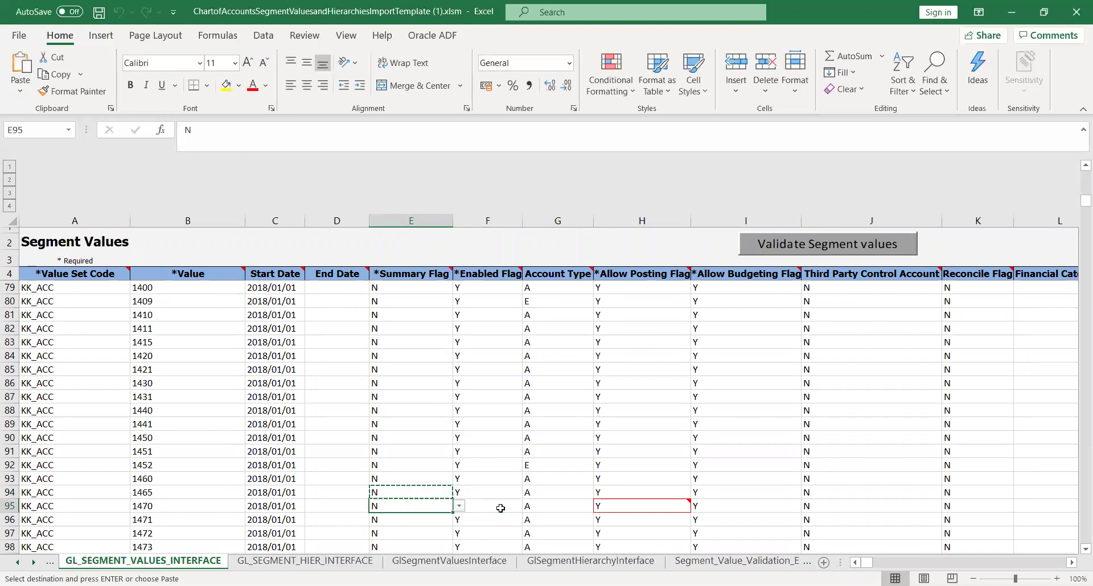
key("ctrl+s")
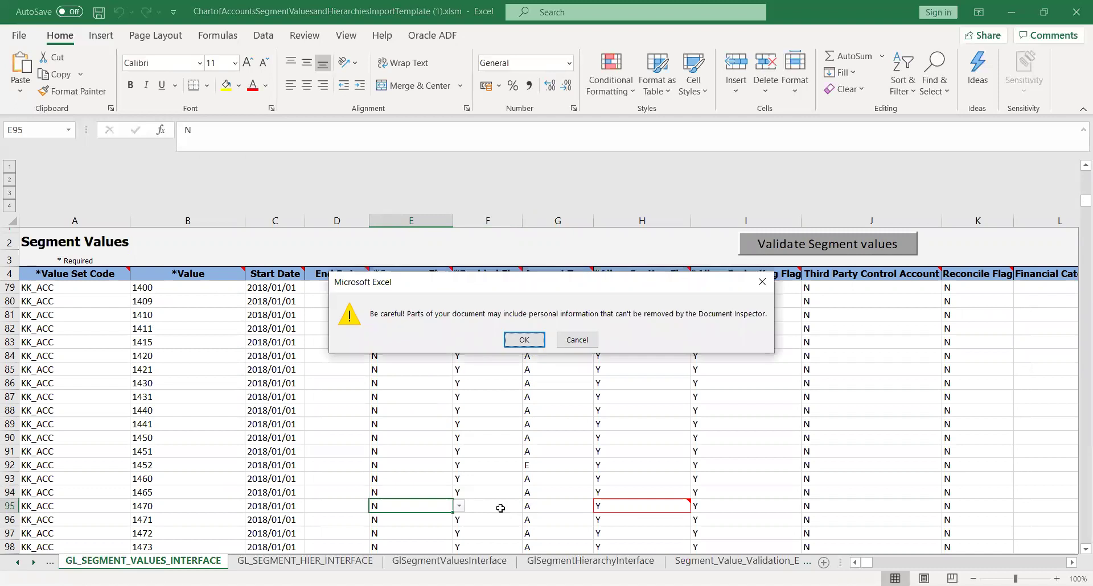
key("Return")
Review the Summary Flag entries below row 95 down to row 126.
key("Down")
key("Down")
key("Down")
key("Down")
key("Down")
key("Down")
key("Down")
key("Down")
key("Down")
key("Down")
key("Down")
key("Down")
key("Down")
key("Down")
key("Down")
key("Down")
key("Down")
key("Down")
key("Down")
key("Down")
key("Down")
key("Down")
key("Down")
key("Down")
key("Down")
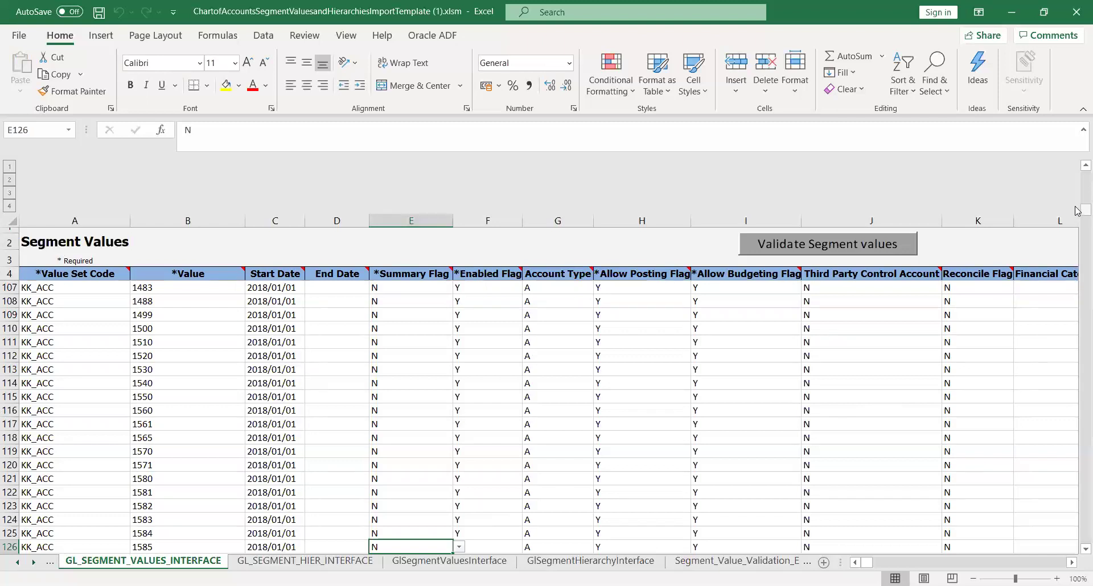
Examine the Summary Flag entries on the GL_SEGMENT_VALUES_INTERFACE sheet from the first data rows down past row 47.
left_click_drag(1077, 210, 1078, 173)
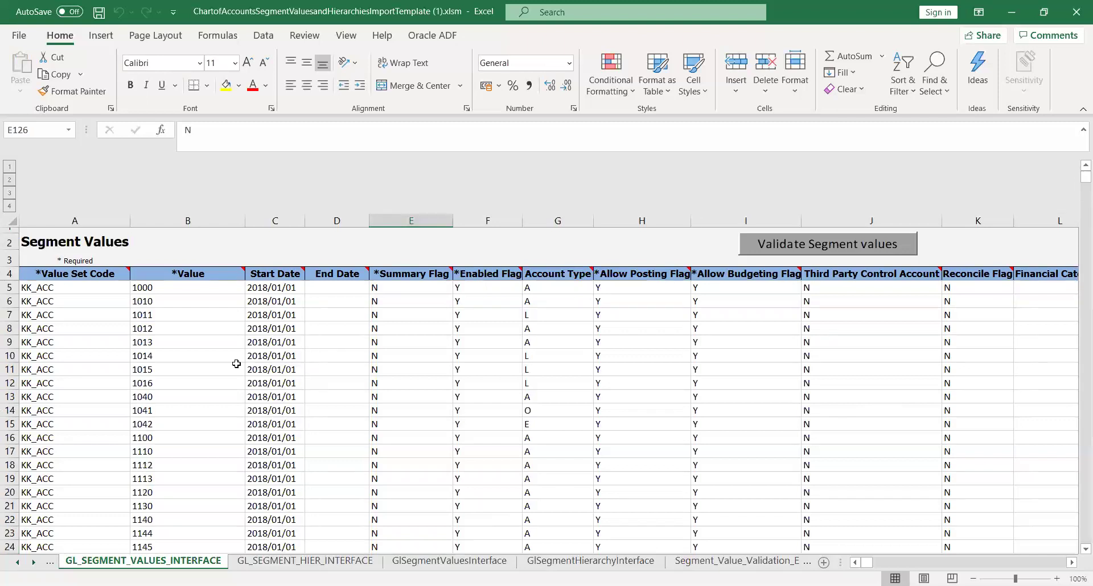
left_click(474, 328)
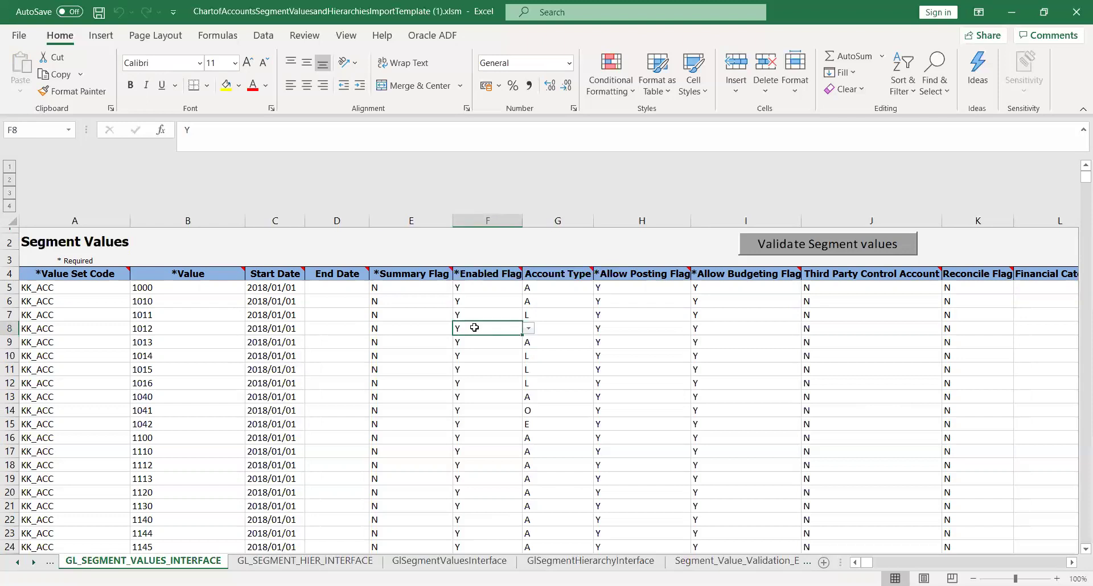
key("Left")
key("Down")
key("Down")
key("Down")
key("Down")
key("Down")
key("Down")
key("Down")
key("Down")
key("Down")
key("Down")
key("Down")
key("Down")
key("Down")
key("Down")
key("Down")
key("Down")
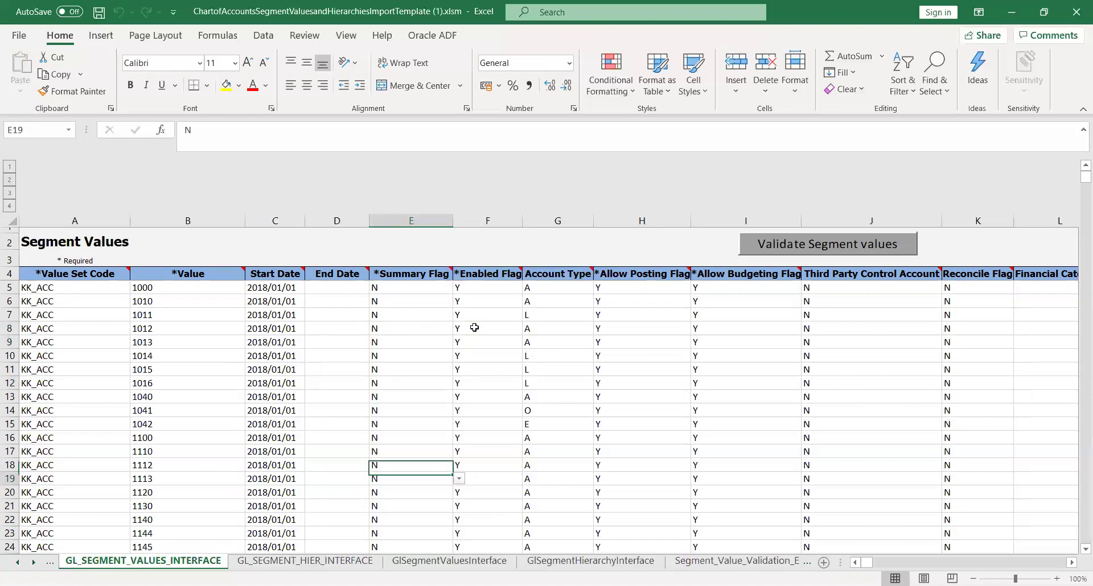
key("Down")
key("Down")
key("Down")
key("Down")
key("Down")
key("Down")
key("Down")
key("Down")
key("Down")
key("Down")
key("Down")
key("Down")
key("Down")
key("Down")
key("Down")
key("Down")
key("Down")
key("Down")
key("Down")
key("Down")
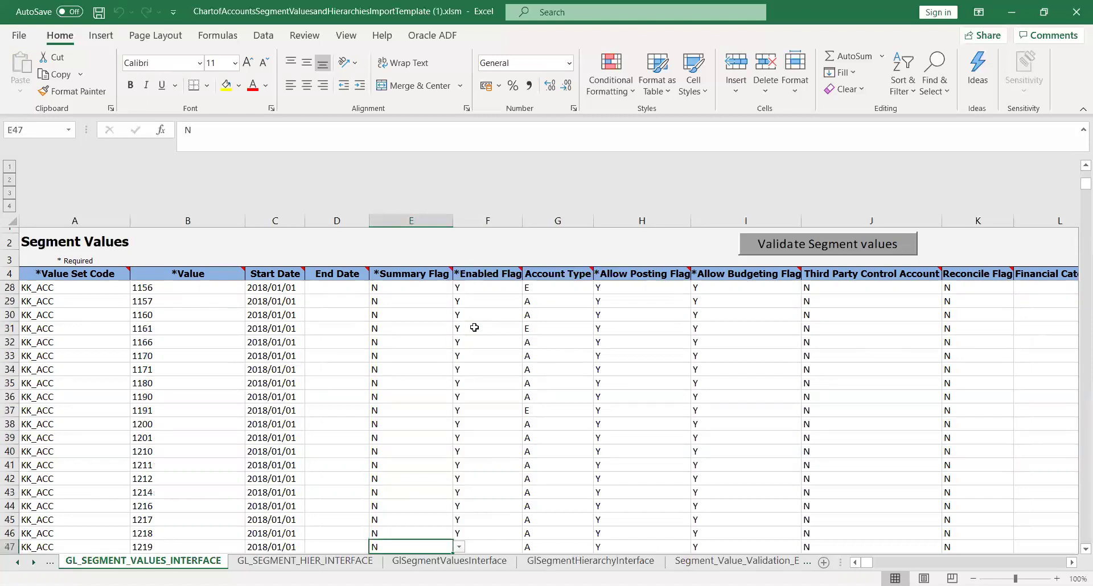
Rerun the segment values validation and dismiss its result message.
left_click(841, 242)
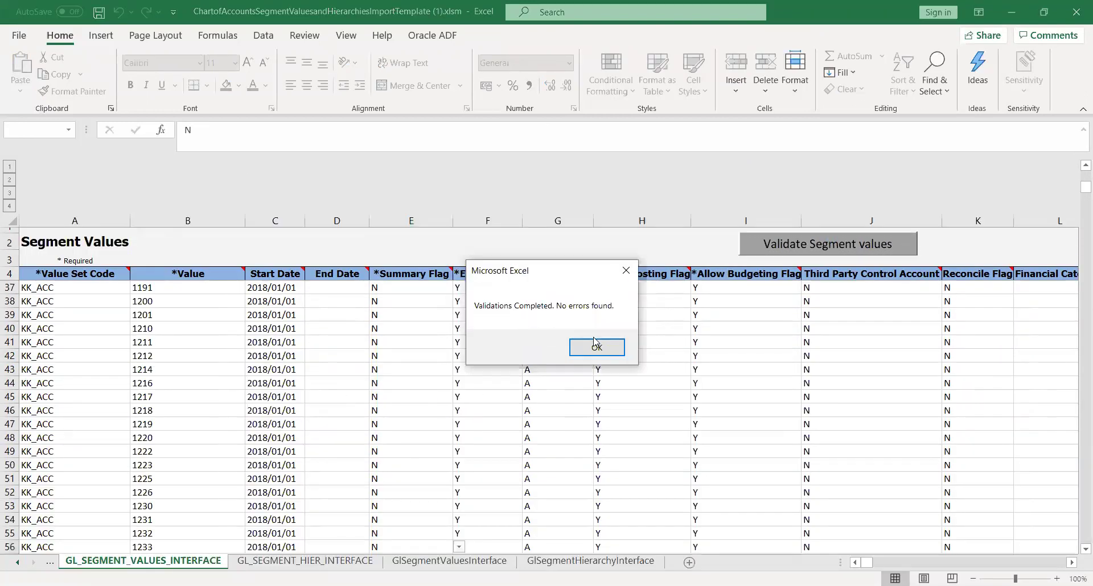
left_click(603, 348)
left_click(211, 374)
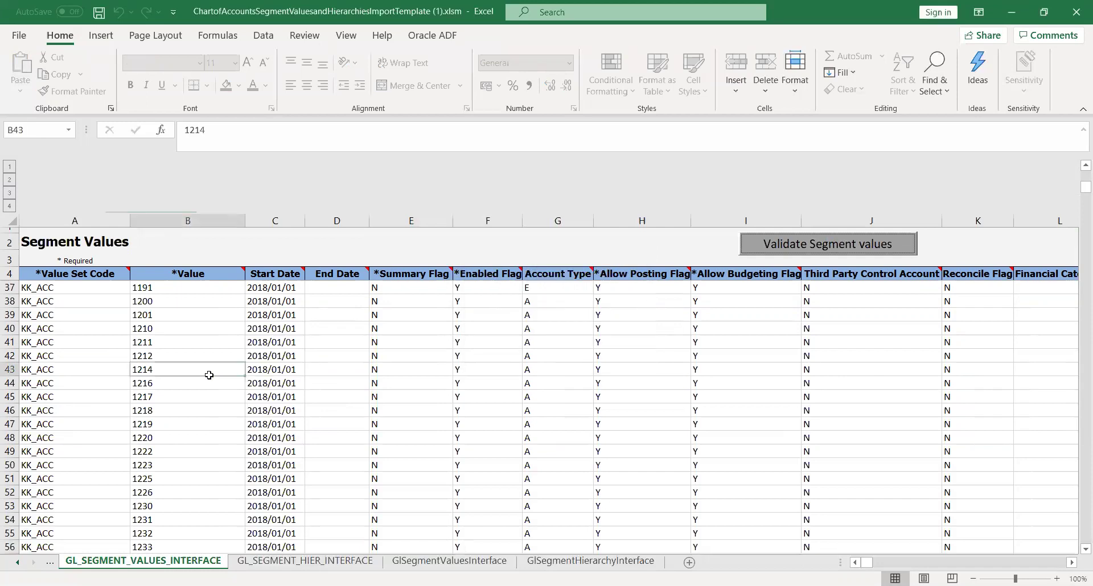
Generate the CSV files from the instructions sheet, saving GlSegmentValuesInterface.csv and GlSegmentHierInterface.csv in a new default-named folder inside KK_PROJ.
left_click(57, 564)
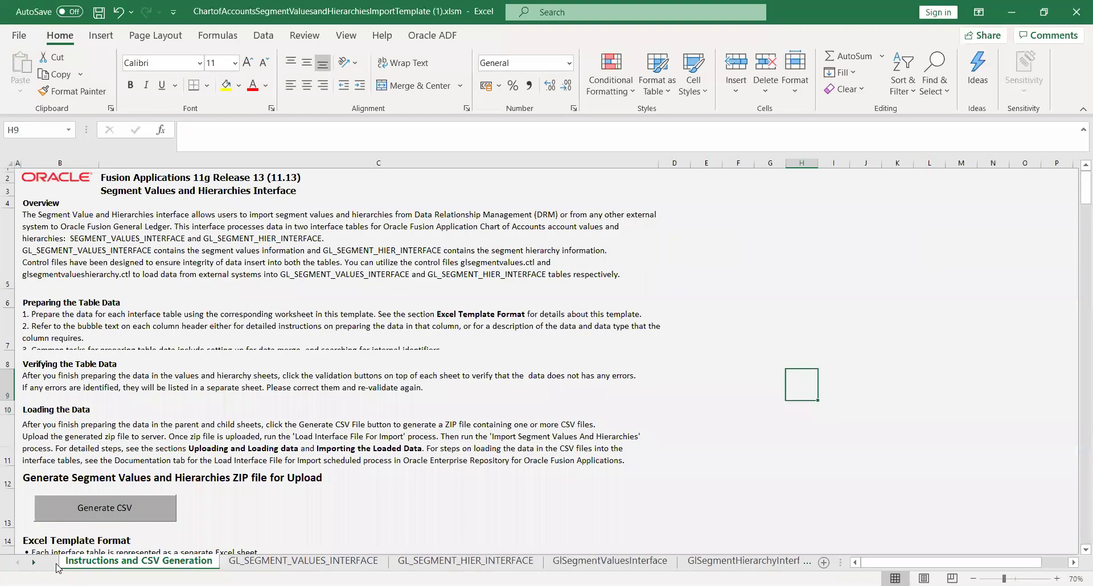
left_click(121, 515)
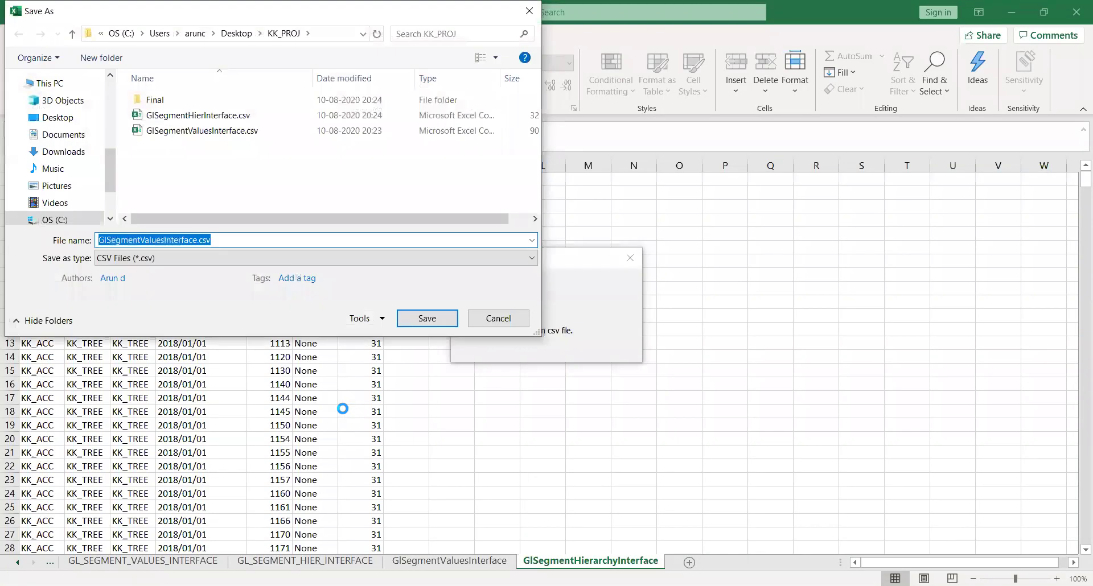
right_click(217, 160)
mouse_move(332, 317)
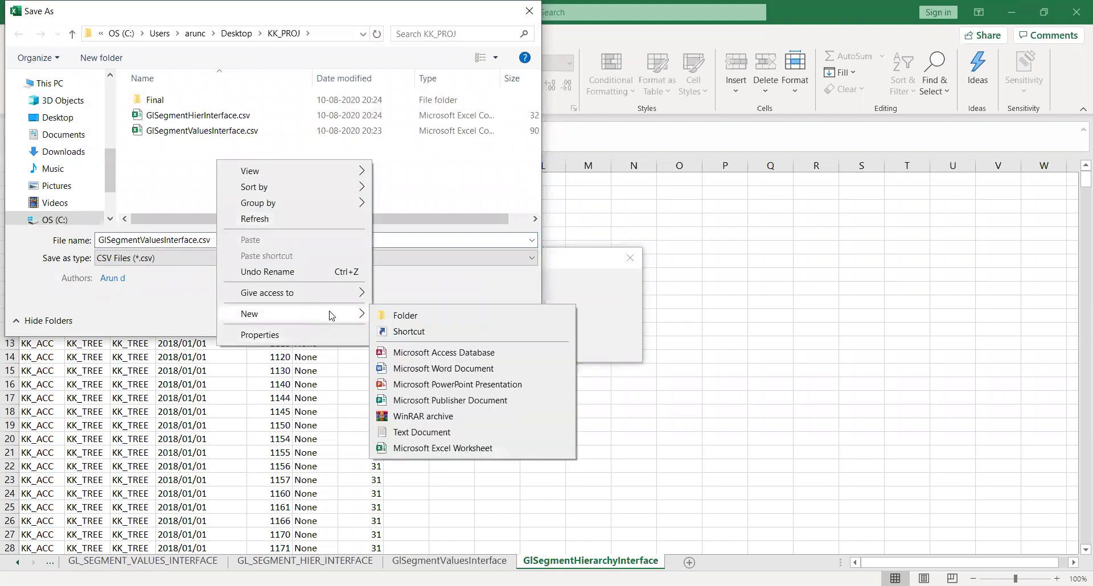
left_click(400, 319)
key("Return")
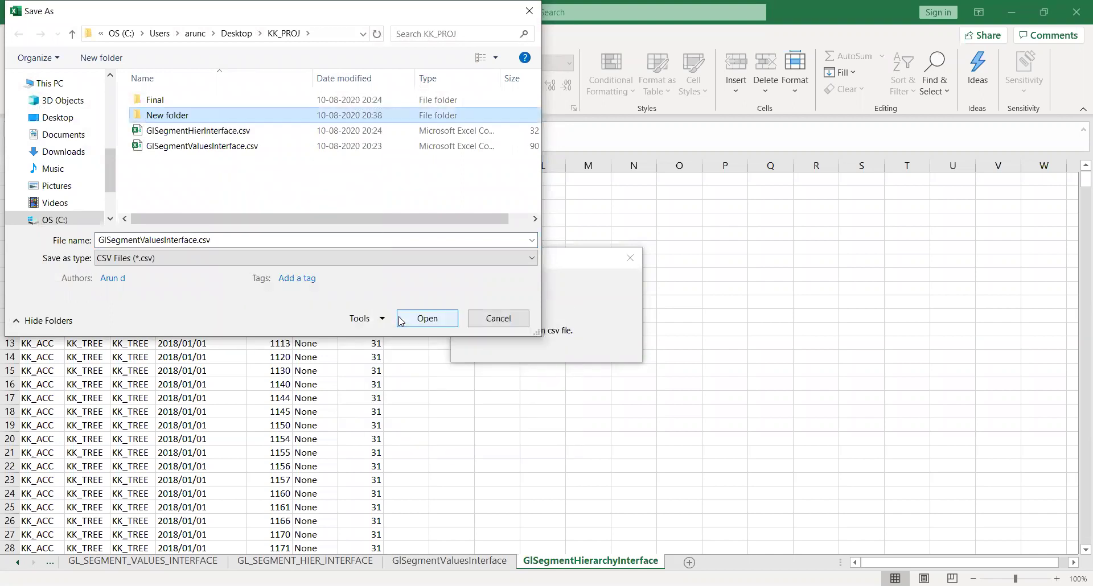
left_click(427, 318)
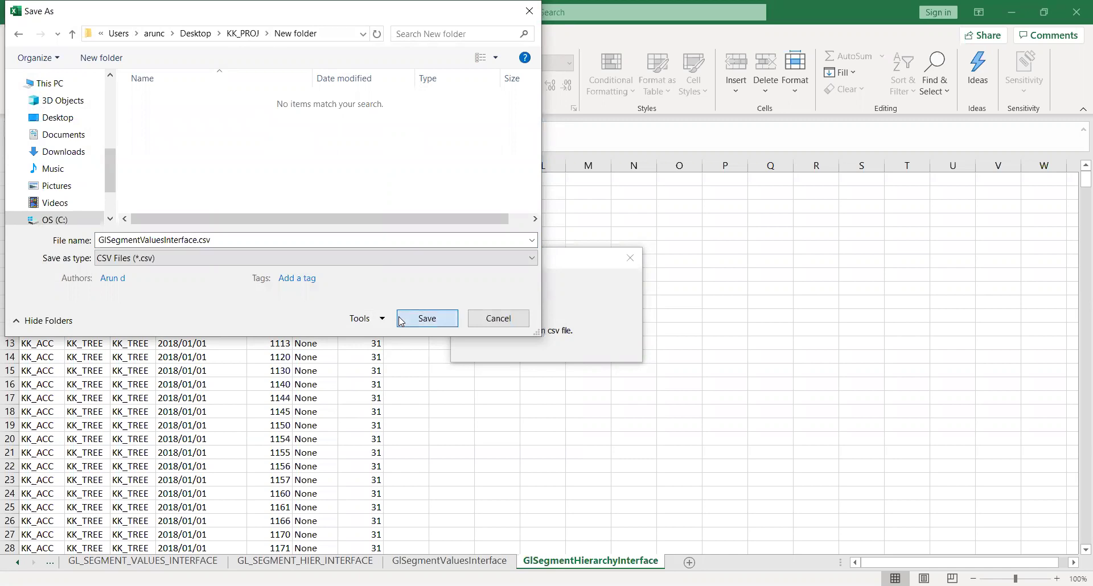
left_click(427, 318)
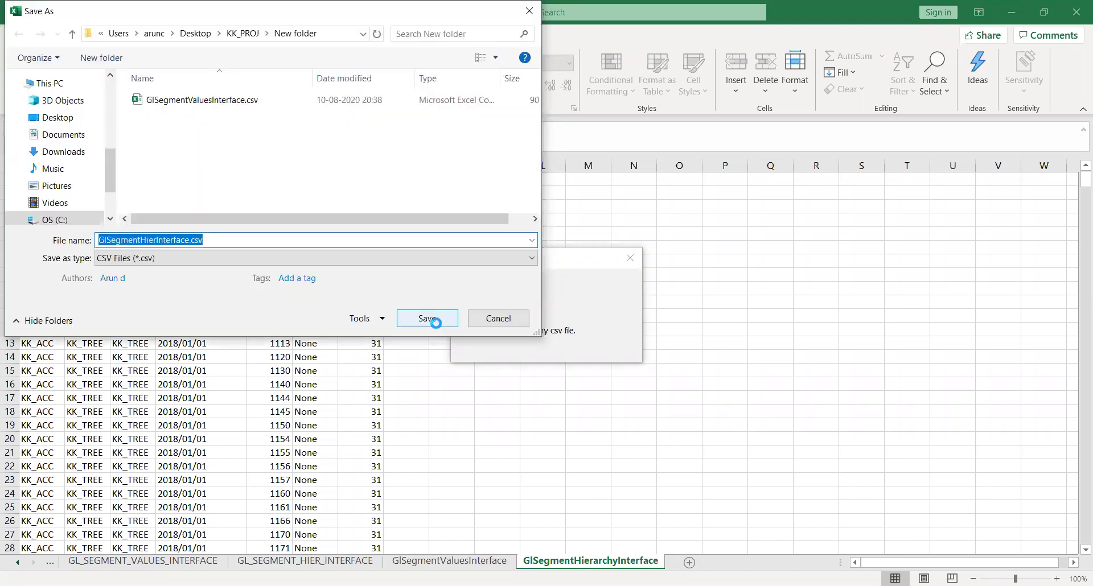
left_click(427, 319)
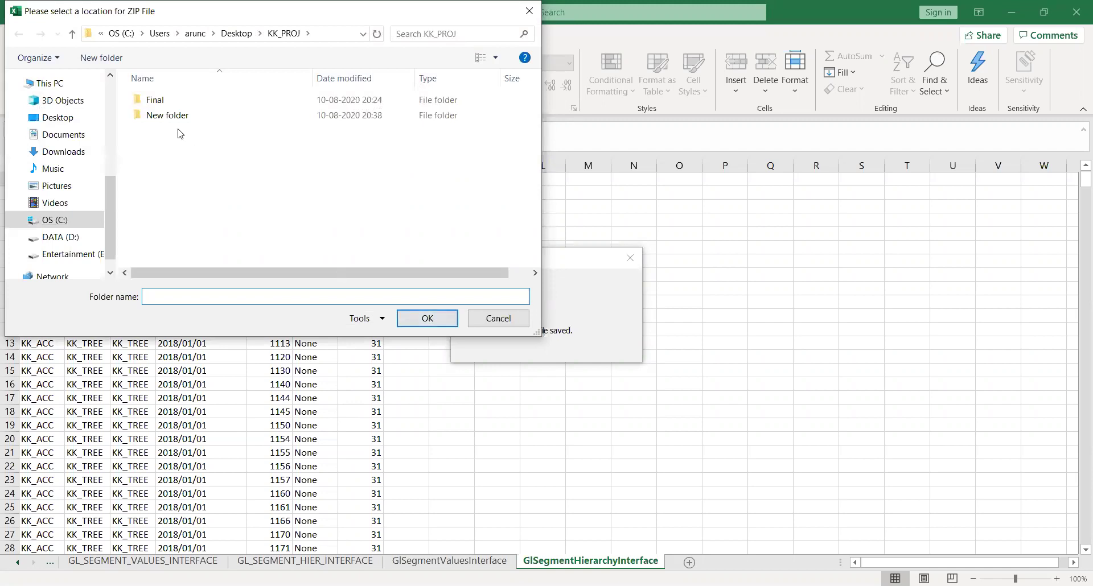
Create a folder named Final inside KK_PROJ's New folder and choose it as the ZIP file location.
double_click(170, 117)
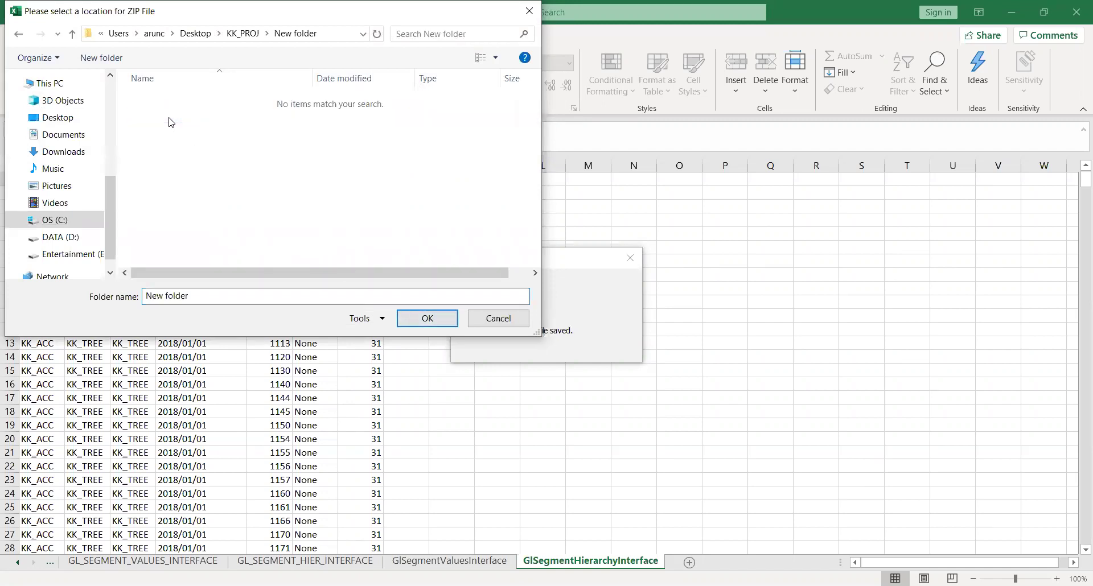
right_click(220, 143)
mouse_move(345, 297)
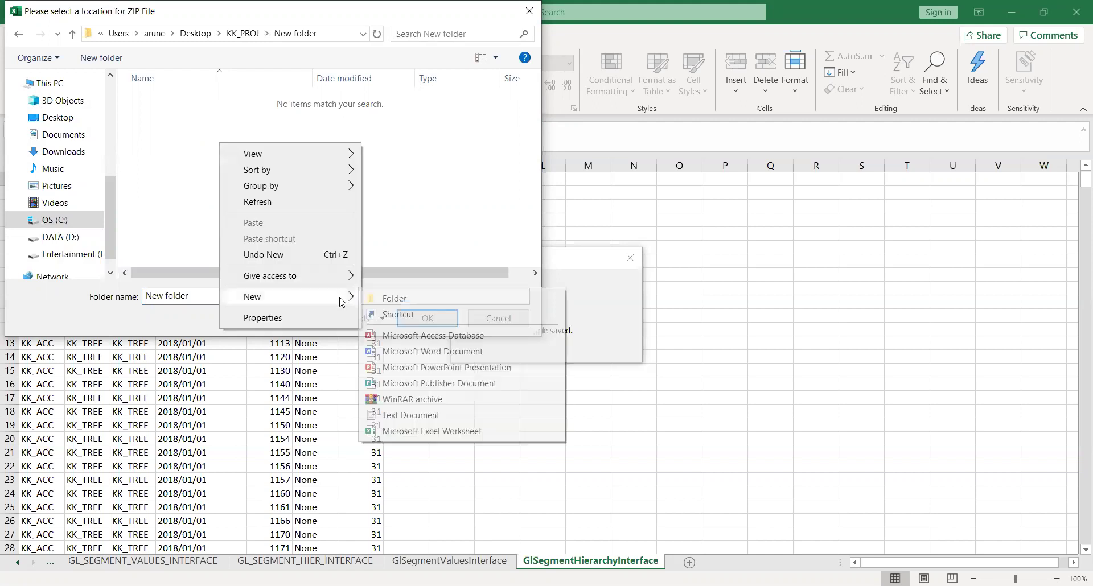
left_click(401, 301)
type("Final")
key("Return")
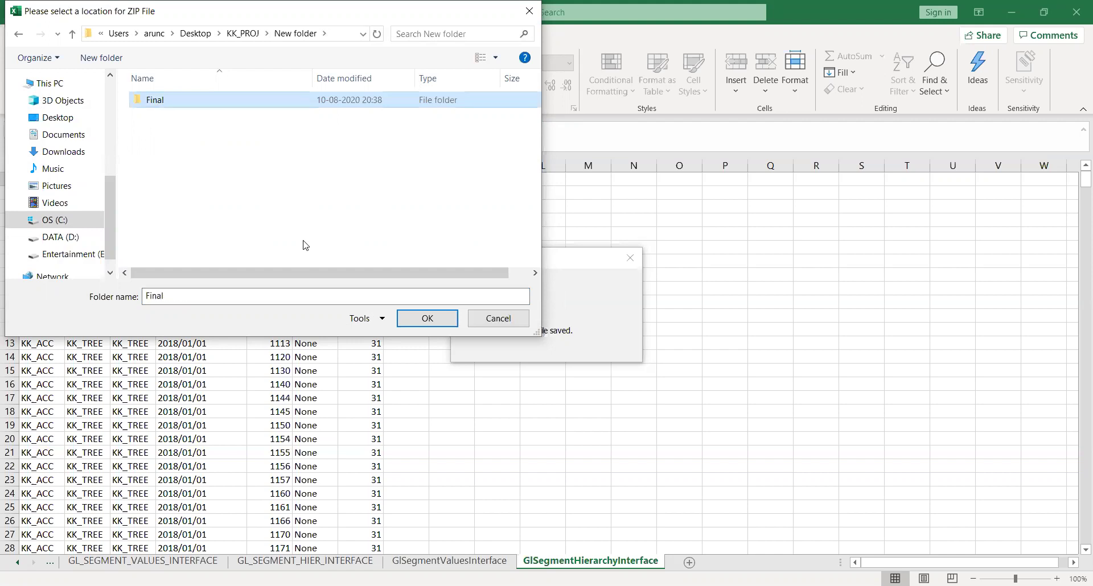
left_click(423, 322)
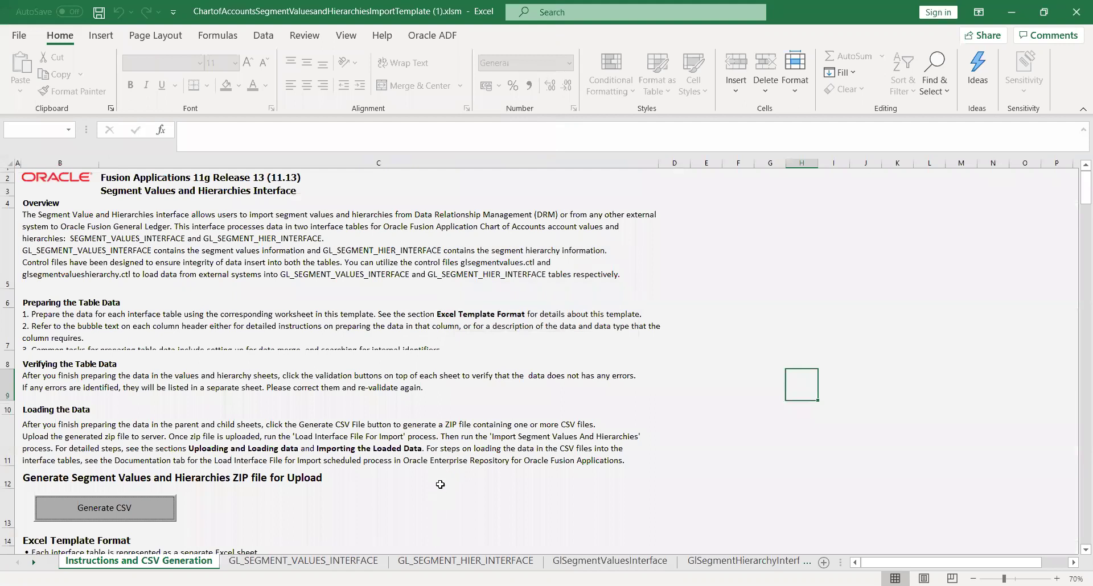
left_click(440, 491)
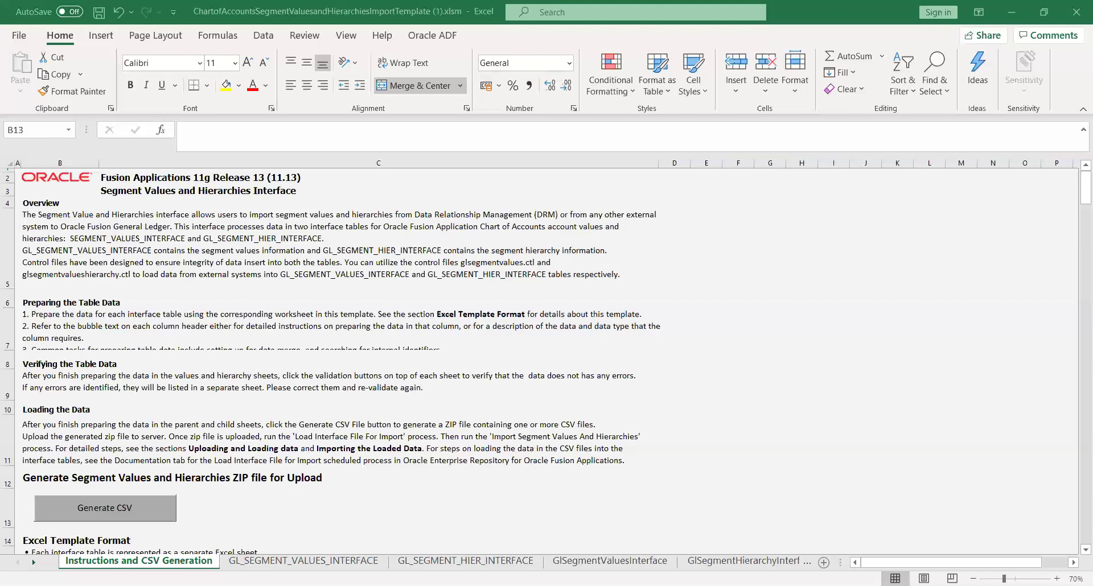
Compare the Value Set Code entries on the GL_SEGMENT_VALUES_INTERFACE and GL_SEGMENT_HIER_INTERFACE sheets.
left_click(273, 510)
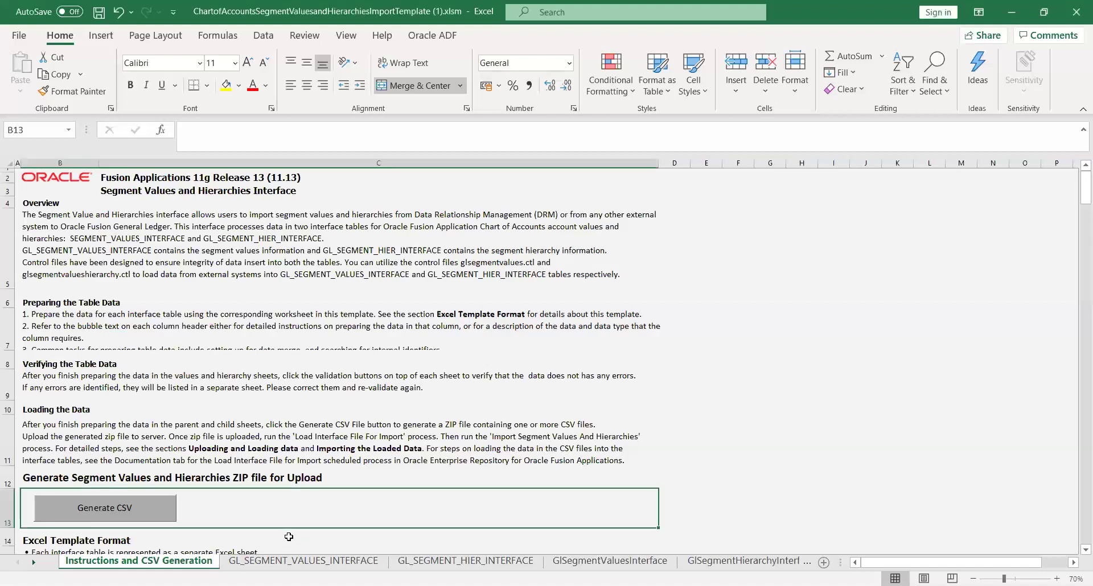
left_click(305, 562)
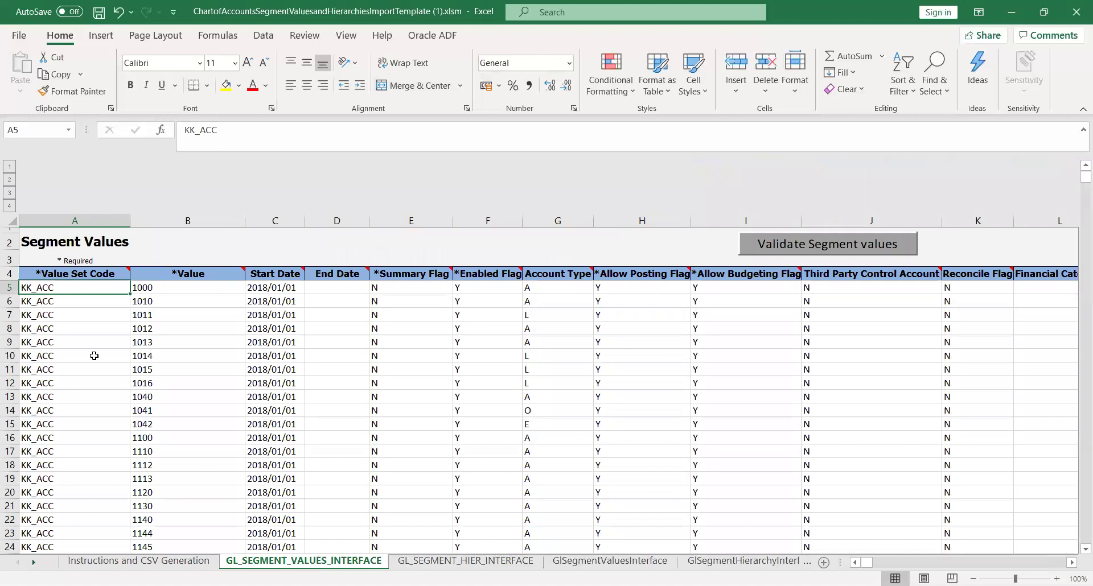
left_click(76, 330)
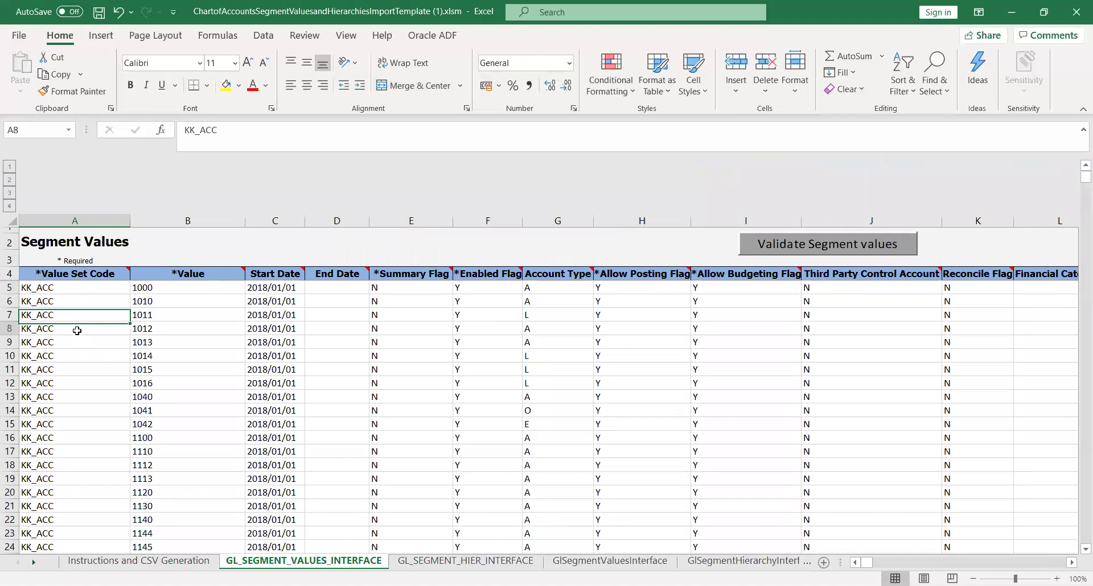
right_click(464, 563)
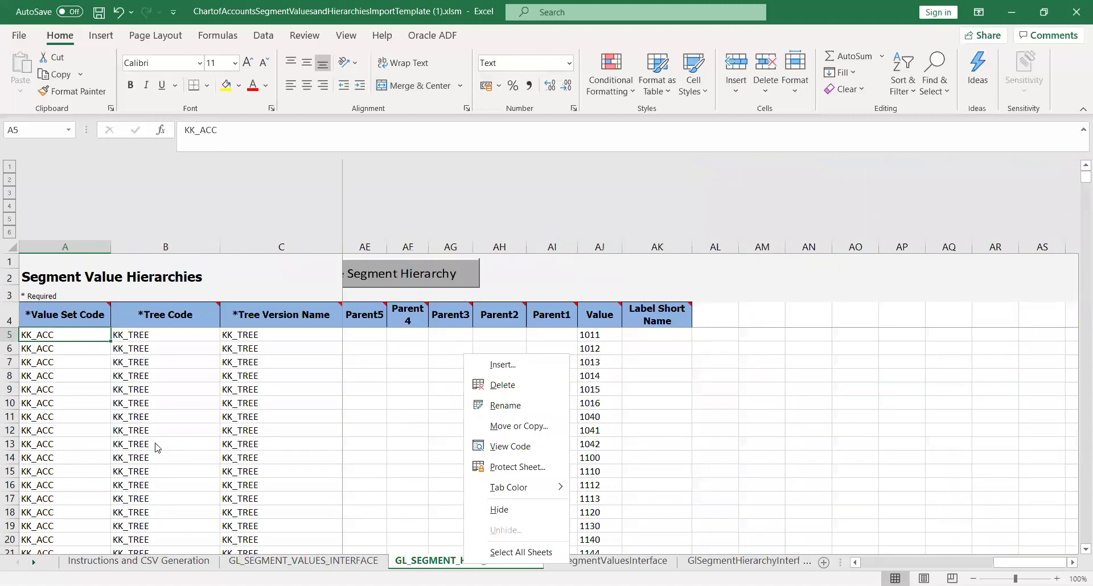
left_click(116, 383)
left_click(318, 562)
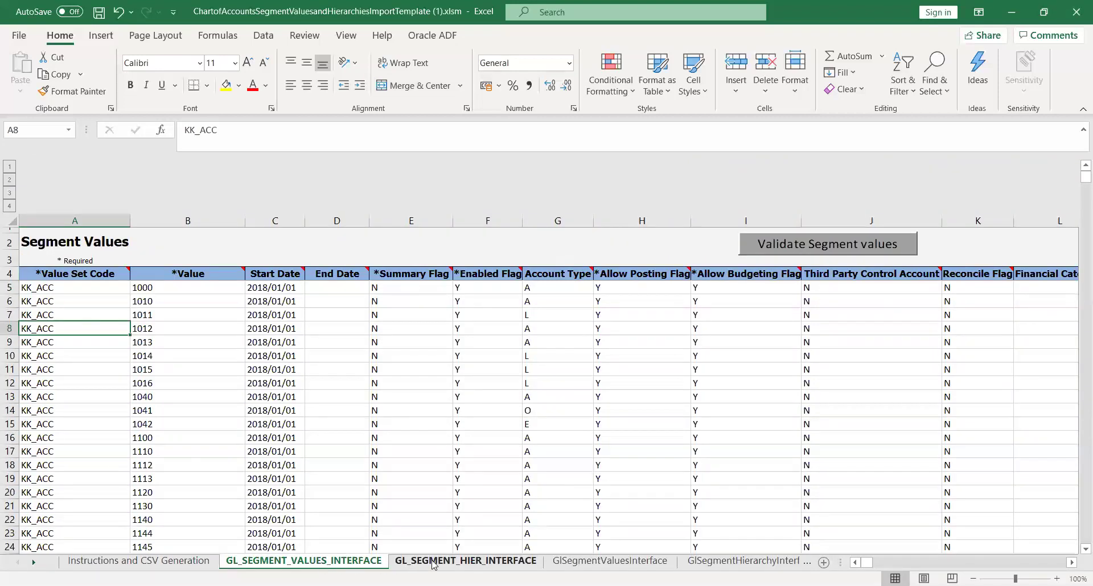
left_click(464, 562)
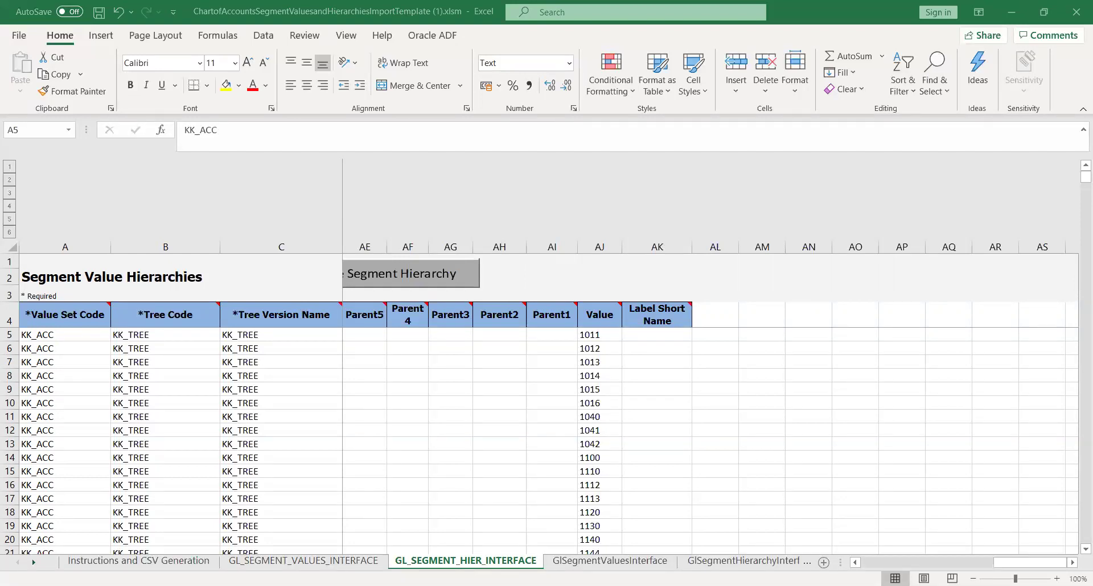
Try to replace the Value Set Code in A5 of the hierarchy sheet with KK_Acc, first pasted and then retyped.
left_click(70, 377)
left_click(85, 376)
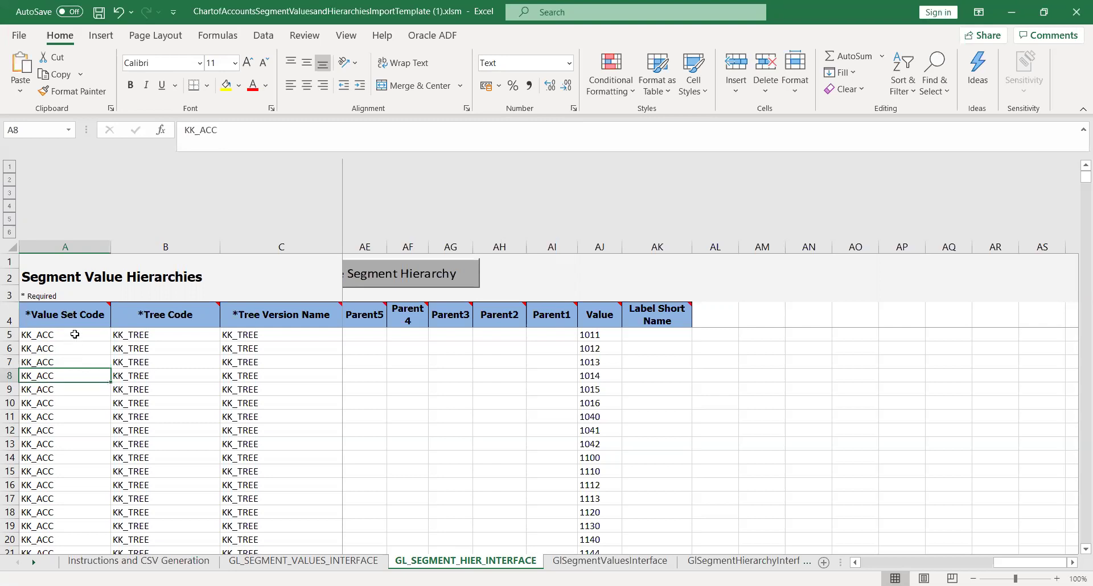
left_click(76, 332)
type("KK_Acc")
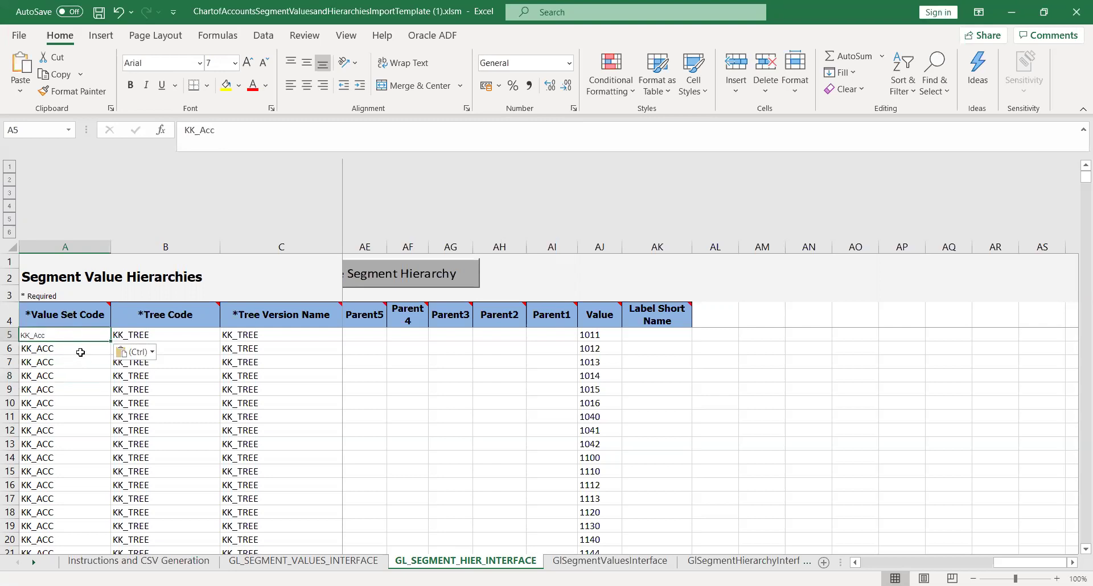
left_click(80, 353)
left_click(76, 336)
type("KK")
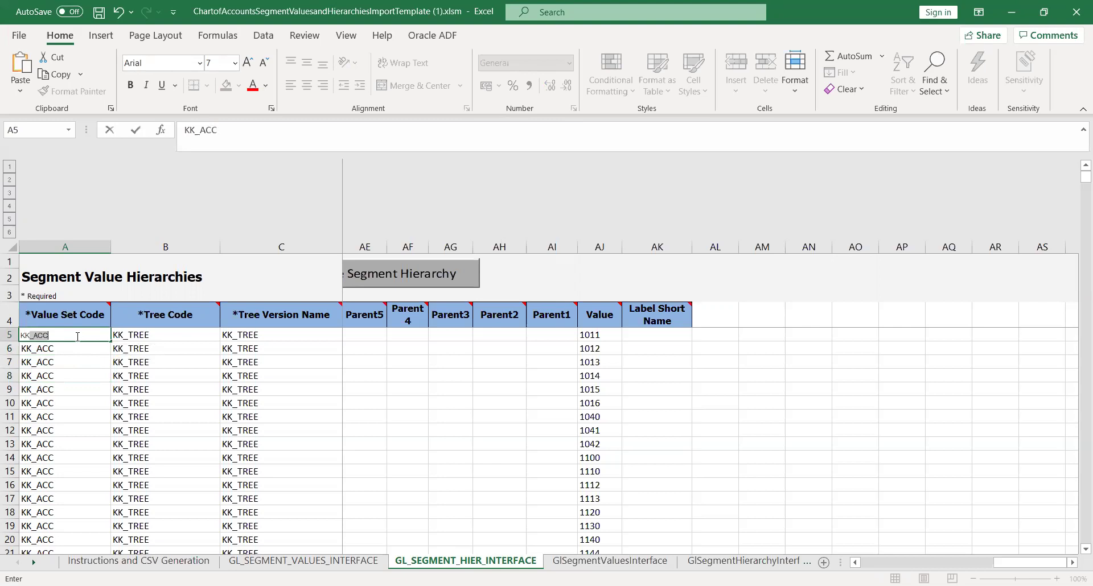
key("Return")
Enter KK_Acc as the Value Set Code in A6 of the hierarchy sheet and copy it into A5.
type("KK_ACC")
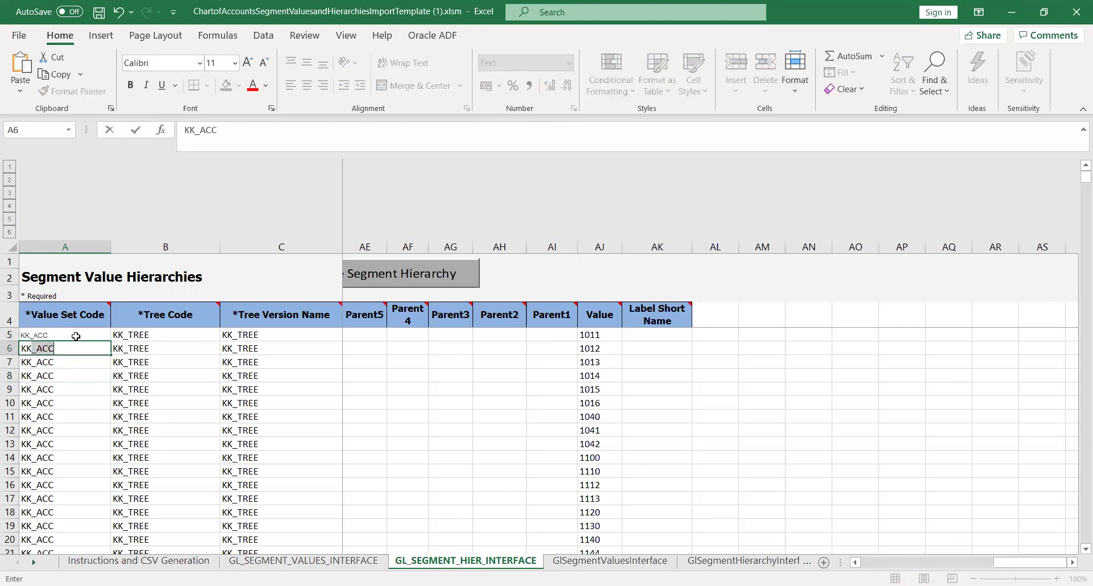
key("BackSpace")
key("BackSpace")
type("cc")
key("ctrl+Return")
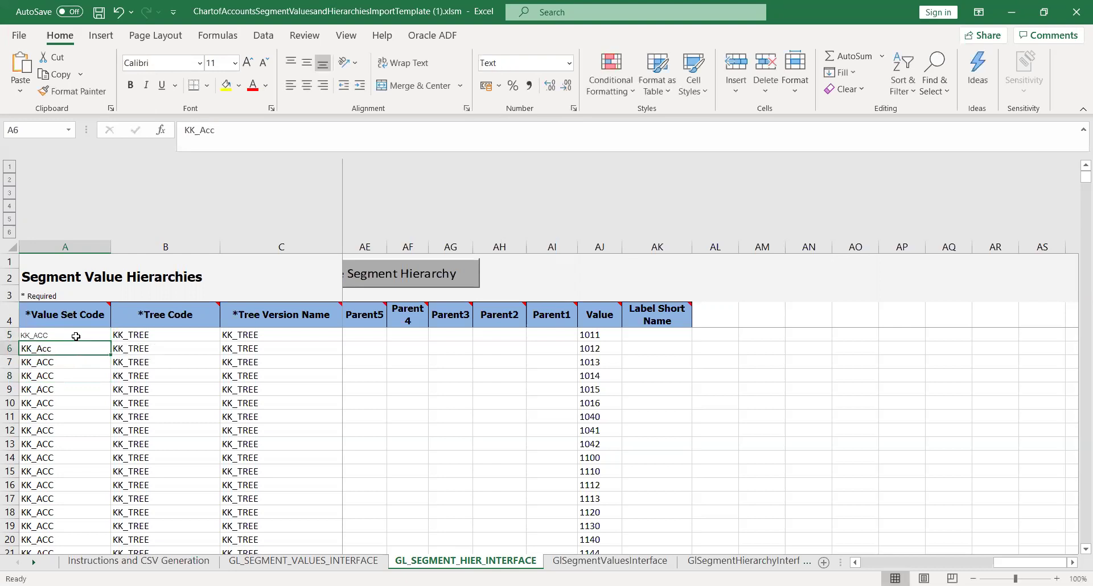
key("ctrl+c")
left_click(75, 336)
key("ctrl+v")
Select the Value Set Code cells from A7 down through A306 on the hierarchy sheet as the destination for the copied KK_Acc.
key("Down")
key("Down")
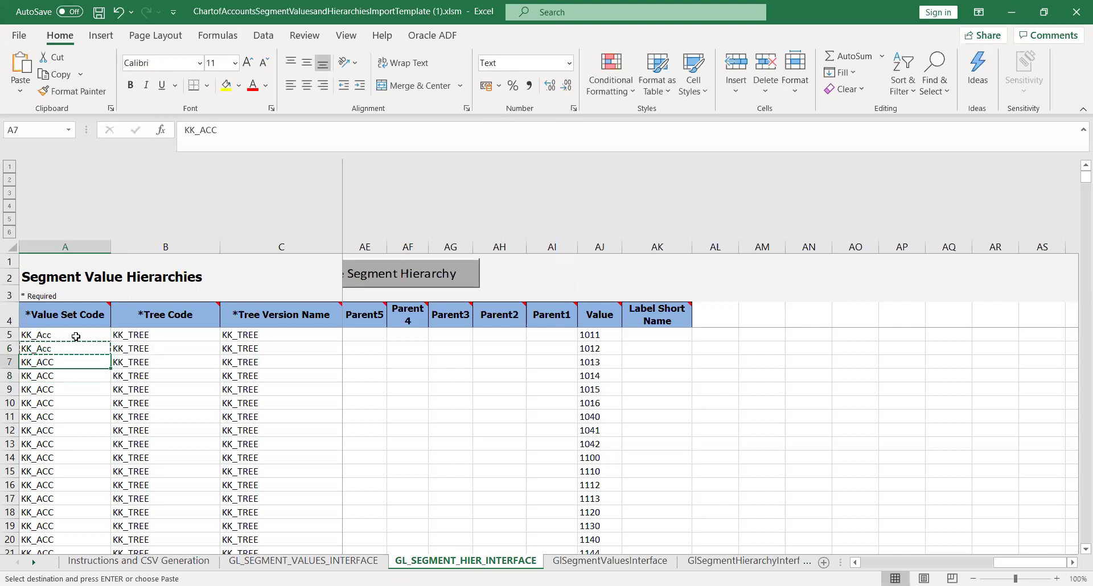
key("shift+Down")
key("shift+Down")
key("shift+Down")
key("shift+Down")
key("shift+Down")
key("shift+Down")
key("shift+Down")
key("shift+Down")
key("shift+Down")
key("shift+Down")
key("shift+Down")
key("shift+Down")
key("shift+Down")
key("shift+Down")
key("shift+Down")
key("shift+Down")
key("shift+Down")
key("shift+Down")
key("shift+Down")
key("shift+Down")
key("shift+Down")
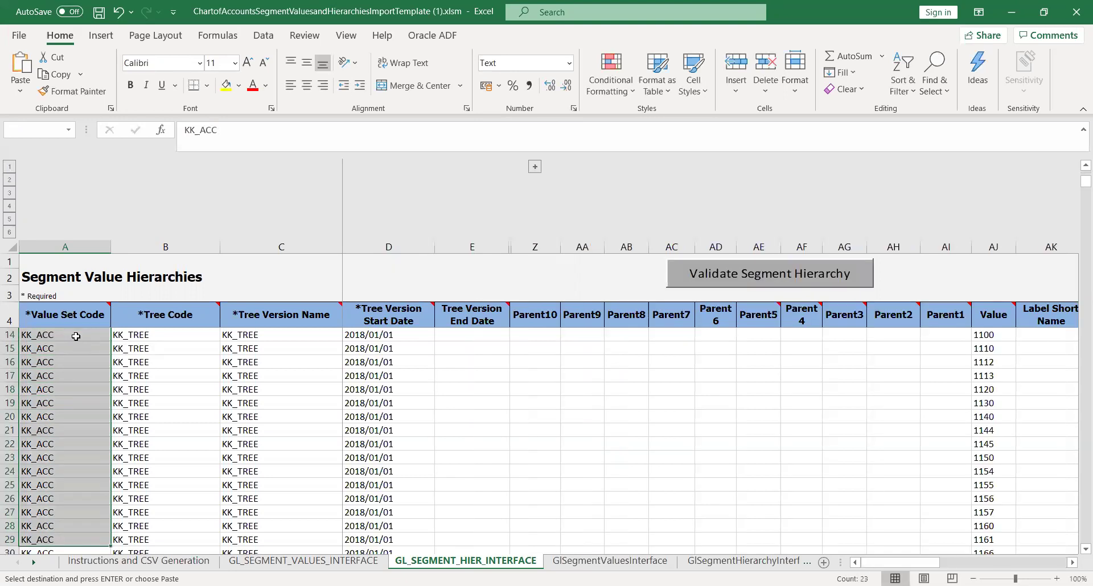
key("shift+Down")
key("shift+Down")
key("shift+Down")
key("shift+Down")
key("shift+Down")
key("shift+Down")
key("shift+Down")
key("shift+Down")
key("shift+Down")
key("shift+Down")
key("shift+Down")
key("shift+Down")
key("shift+Down")
key("shift+Down")
key("shift+Down")
key("shift+Down")
key("shift+Down")
key("shift+Down")
key("shift+Down")
key("shift+Down")
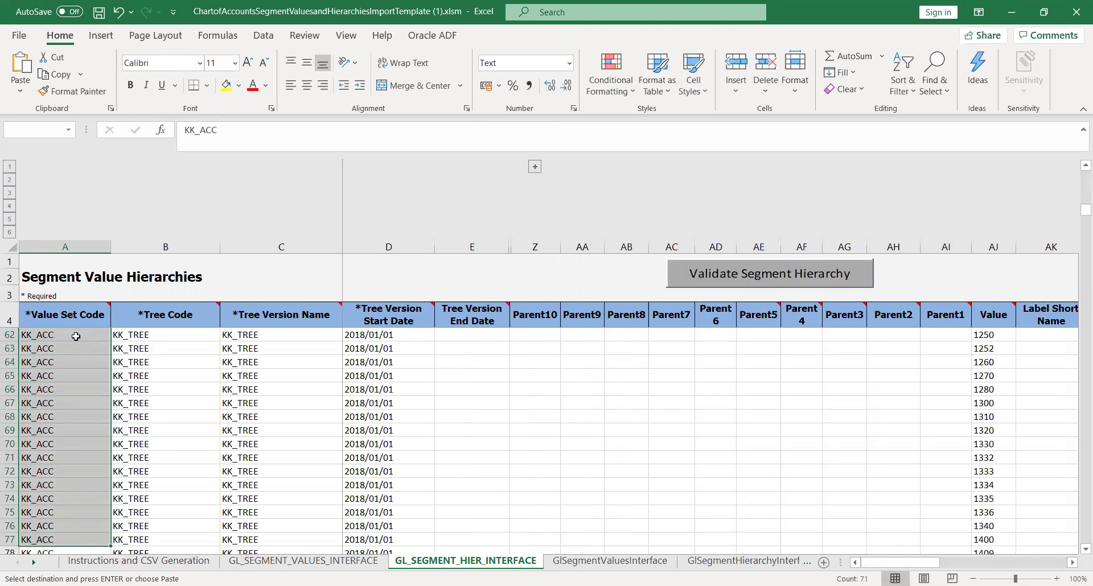
key("shift+Down")
key("shift+Down")
key("shift+Down")
key("shift+Down")
key("shift+Down")
key("shift+Down")
key("shift+Down")
key("shift+Down")
key("shift+Down")
key("shift+Down")
key("shift+Down")
key("shift+Down")
key("shift+Down")
key("shift+Down")
key("shift+Down")
key("shift+Down")
key("shift+Down")
key("shift+Down")
key("shift+Down")
key("shift+Down")
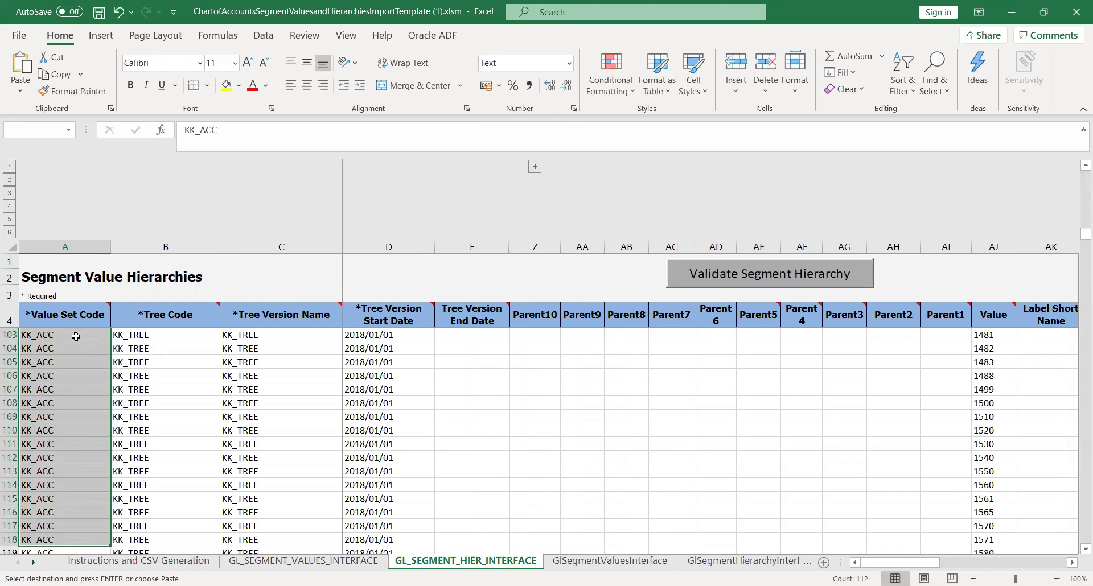
key("shift+Down")
key("shift+Down")
key("shift+Down")
key("shift+Down")
key("shift+Down")
key("shift+Down")
key("shift+Down")
key("shift+Down")
key("shift+Down")
key("shift+Down")
key("shift+Down")
key("shift+Down")
key("shift+Down")
key("shift+Down")
key("shift+Down")
key("shift+Down")
key("shift+Down")
key("shift+Down")
key("shift+Down")
key("shift+Down")
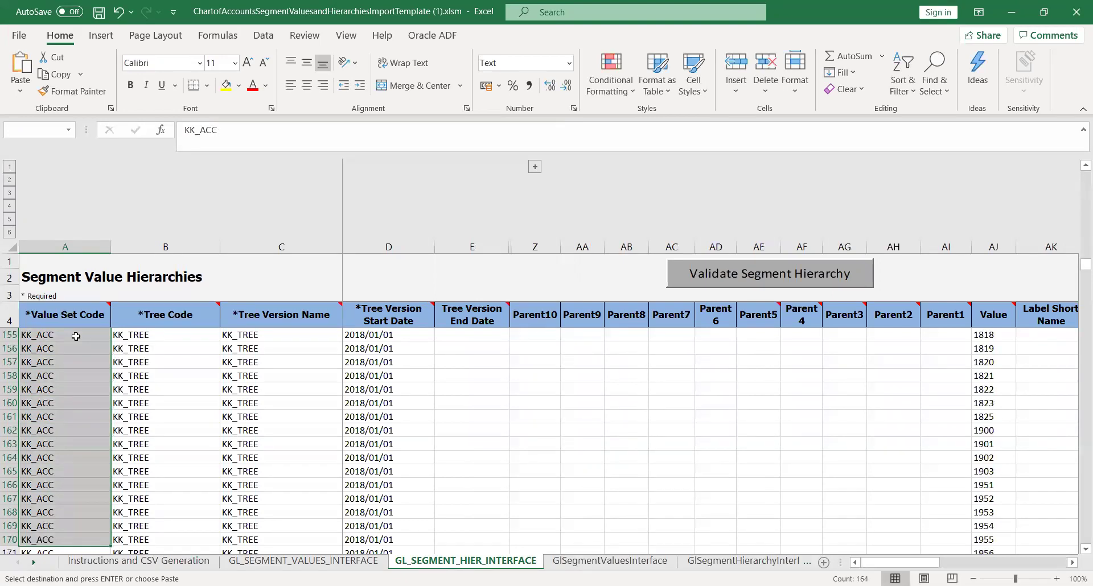
key("shift+Down")
key("shift+Down")
key("shift+Down")
key("shift+Down")
key("shift+Down")
key("shift+Down")
key("shift+Down")
key("shift+Down")
key("shift+Down")
key("shift+Down")
key("shift+Down")
key("shift+Down")
key("shift+Down")
key("shift+Down")
key("shift+Down")
key("shift+Down")
key("shift+Down")
key("shift+Down")
key("shift+Down")
key("shift+Down")
key("shift+Down")
key("shift+Down")
key("shift+Down")
key("shift+Down")
key("shift+Down")
key("shift+Down")
key("shift+Down")
key("shift+Down")
key("shift+Down")
key("shift+Down")
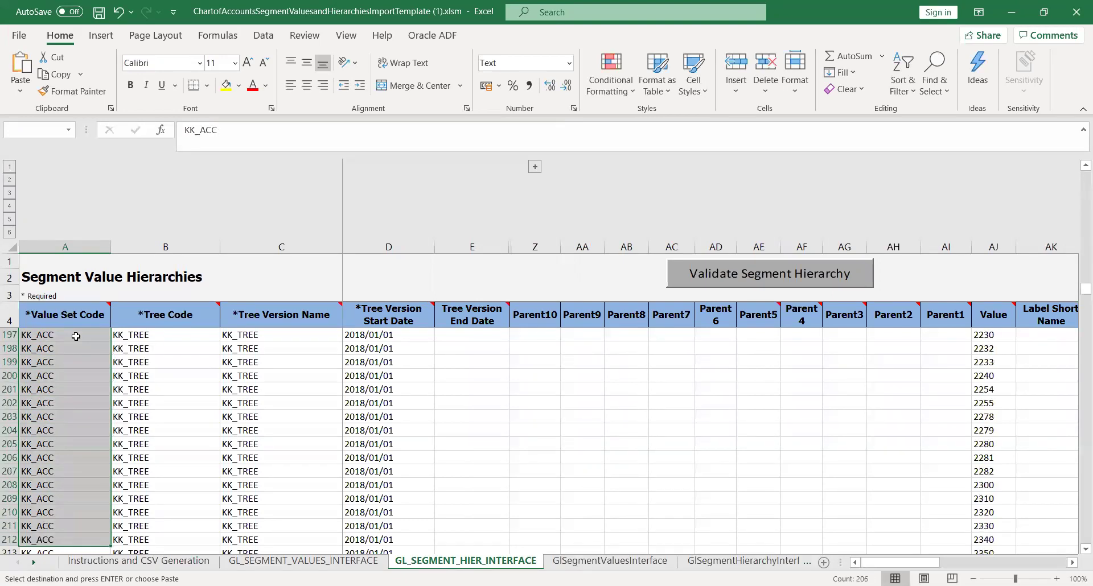
key("shift+Down")
key("shift+Down")
key("shift+Down")
key("shift+Down")
key("shift+Down")
key("shift+Down")
key("shift+Down")
key("shift+Down")
key("shift+Down")
key("shift+Down")
key("shift+Down")
key("shift+Down")
key("shift+Down")
key("shift+Down")
key("shift+Down")
key("shift+Down")
key("shift+Down")
key("shift+Down")
key("shift+Down")
key("shift+Down")
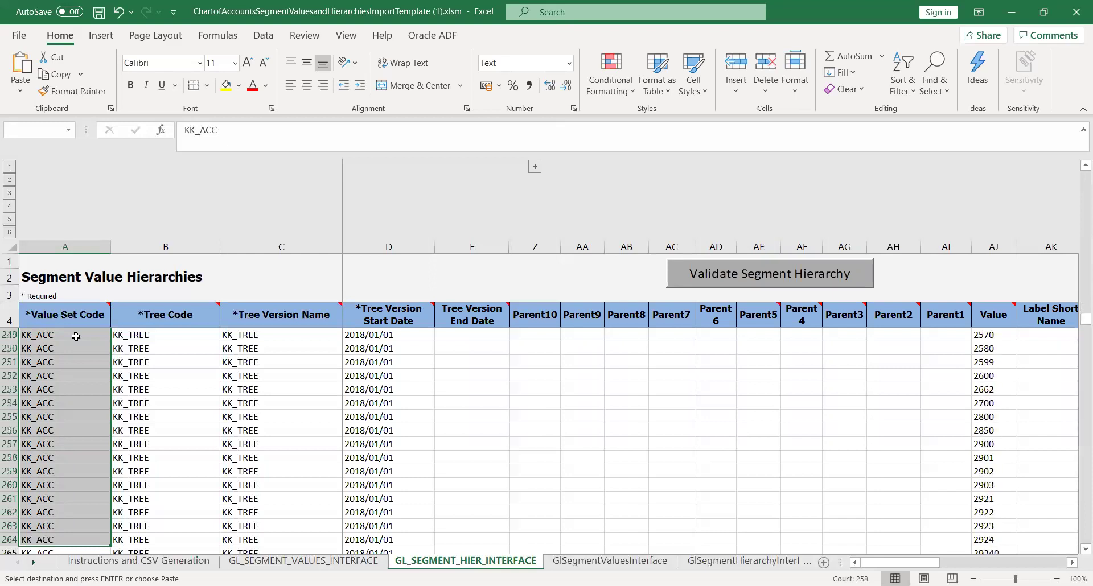
key("shift+Down")
key("shift+Down")
key("shift+Down")
key("shift+Down")
key("shift+Down")
key("shift+Down")
key("shift+Down")
key("shift+Down")
key("shift+Down")
key("shift+Down")
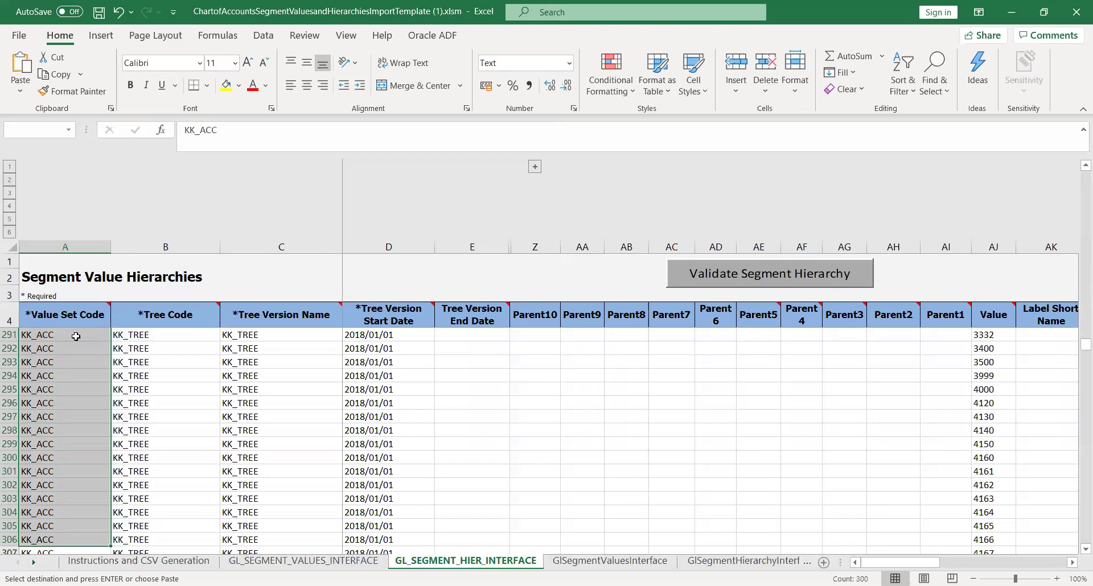
Extend the Value Set Code selection on the hierarchy sheet from A306 down through A619 as the destination for the copied KK_Acc.
key("shift+Down")
key("shift+Down")
key("shift+Down")
key("shift+Down")
key("shift+Down")
key("shift+Down")
key("shift+Down")
key("shift+Down")
key("shift+Down")
key("shift+Down")
key("shift+Down")
key("shift+Down")
key("shift+Down")
key("shift+Down")
key("shift+Down")
key("shift+Down")
key("shift+Down")
key("shift+Down")
key("shift+Down")
key("shift+Down")
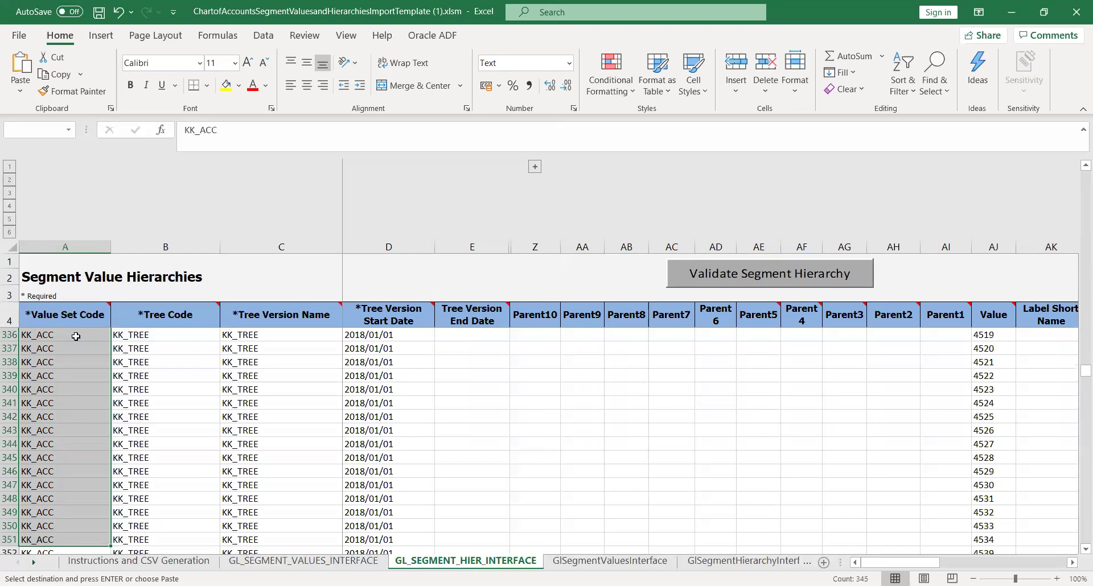
key("shift+Down")
key("shift+Down")
key("shift+Down")
key("shift+Down")
key("shift+Down")
key("shift+Down")
key("shift+Down")
key("shift+Down")
key("shift+Down")
key("shift+Down")
key("shift+Down")
key("shift+Down")
key("shift+Down")
key("shift+Down")
key("shift+Down")
key("shift+Down")
key("shift+Down")
key("shift+Down")
key("shift+Down")
key("shift+Down")
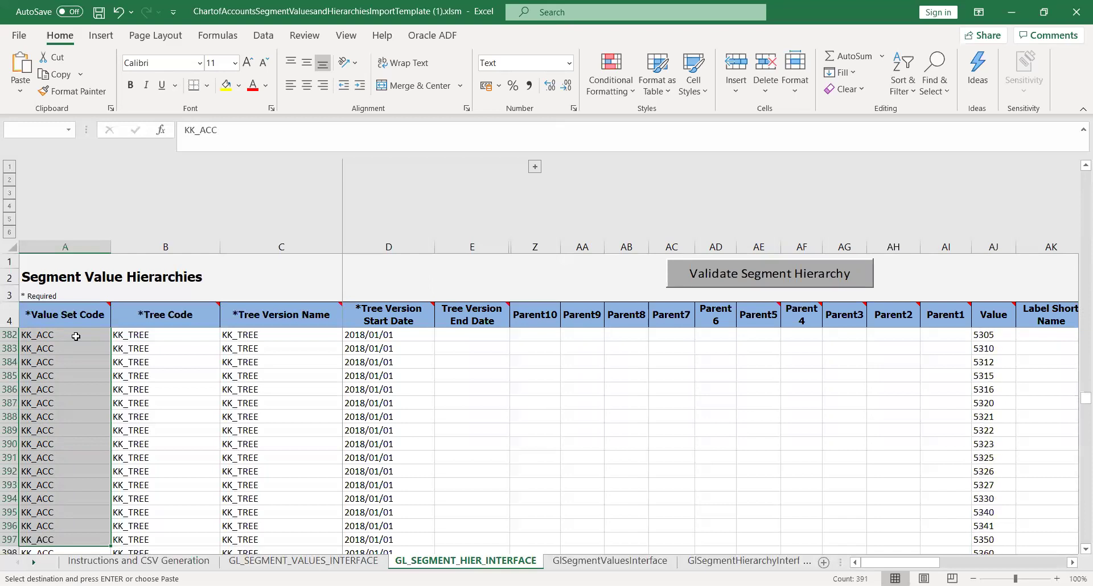
key("shift+Down")
key("shift+Down")
key("shift+Down")
key("shift+Down")
key("shift+Down")
key("shift+Down")
key("shift+Down")
key("shift+Down")
key("shift+Down")
key("shift+Down")
key("shift+Down")
key("shift+Down")
key("shift+Down")
key("shift+Down")
key("shift+Down")
key("shift+Down")
key("shift+Down")
key("shift+Down")
key("shift+Down")
key("shift+Down")
key("shift+Down")
key("shift+Down")
key("shift+Down")
key("shift+Down")
key("shift+Down")
key("shift+Down")
key("shift+Down")
key("shift+Down")
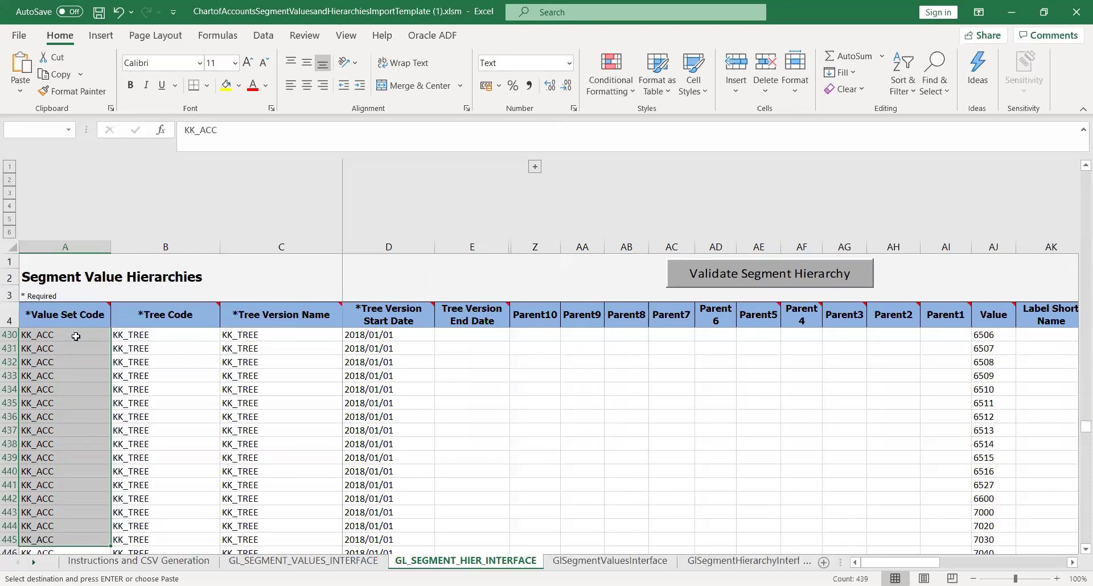
key("shift+Down")
key("shift+Down")
key("shift+Down")
key("shift+Down")
key("shift+Down")
key("shift+Down")
key("shift+Down")
key("shift+Down")
key("shift+Down")
key("shift+Down")
key("shift+Down")
key("shift+Down")
key("shift+Down")
key("shift+Down")
key("shift+Down")
key("shift+Down")
key("shift+Down")
key("shift+Down")
key("shift+Down")
key("shift+Down")
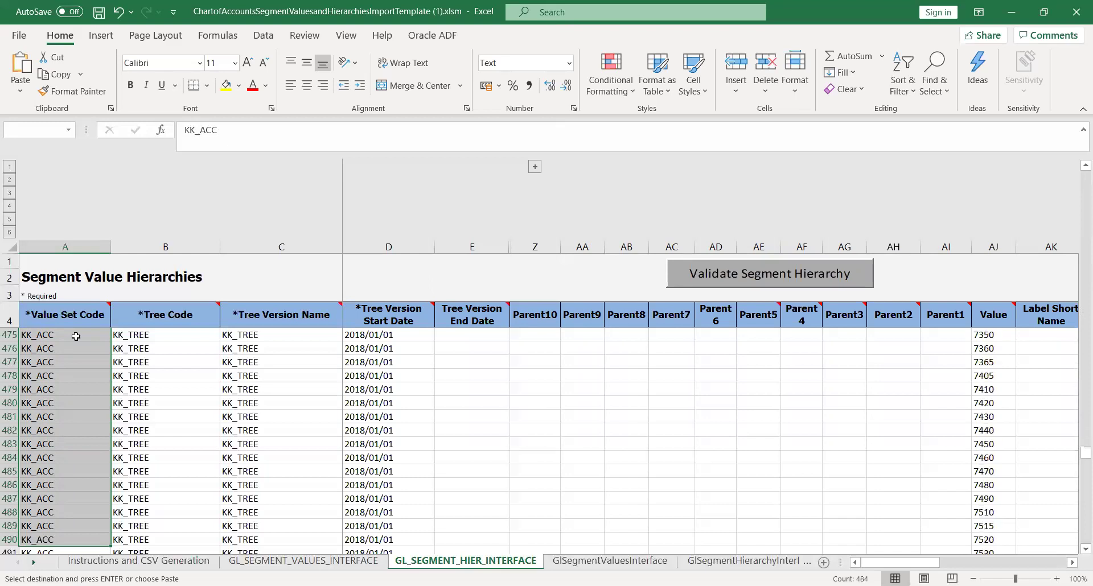
key("shift+Down")
key("shift+Down")
key("shift+Down")
key("shift+Down")
key("shift+Down")
key("shift+Down")
key("shift+Down")
key("shift+Down")
key("shift+Down")
key("shift+Down")
key("shift+Down")
key("shift+Down")
key("shift+Down")
key("shift+Down")
key("shift+Down")
key("shift+Down")
key("shift+Down")
key("shift+Down")
key("shift+Down")
key("shift+Down")
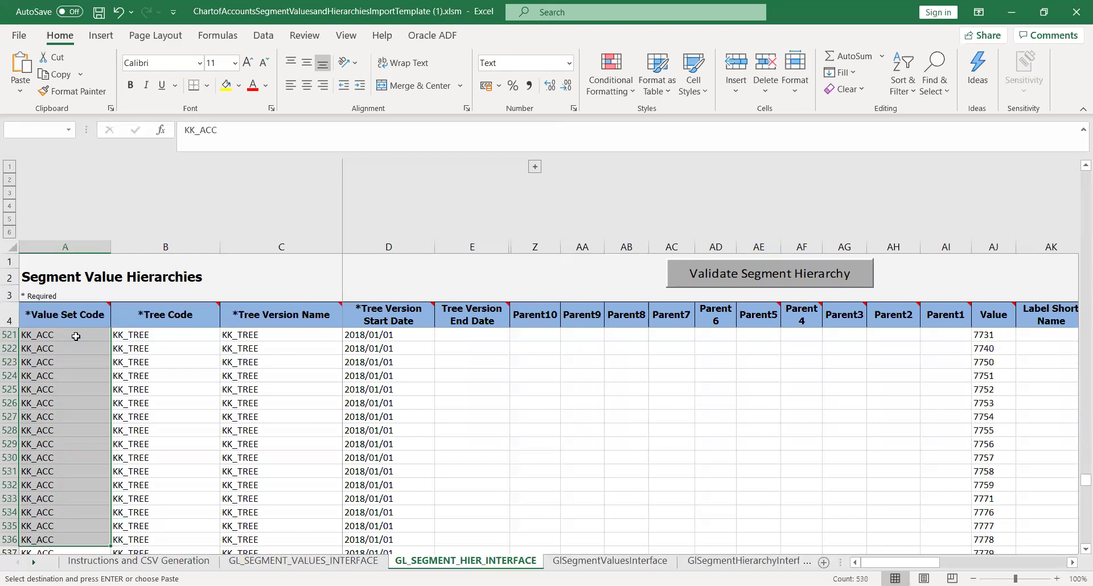
key("shift+Down")
key("shift+Down")
key("shift+Down")
key("shift+Down")
key("shift+Down")
key("shift+Down")
key("shift+Down")
key("shift+Down")
key("shift+Down")
key("shift+Down")
key("shift+Down")
key("shift+Down")
key("shift+Down")
key("shift+Down")
key("shift+Down")
key("shift+Down")
key("shift+Down")
key("shift+Down")
key("shift+Down")
key("shift+Down")
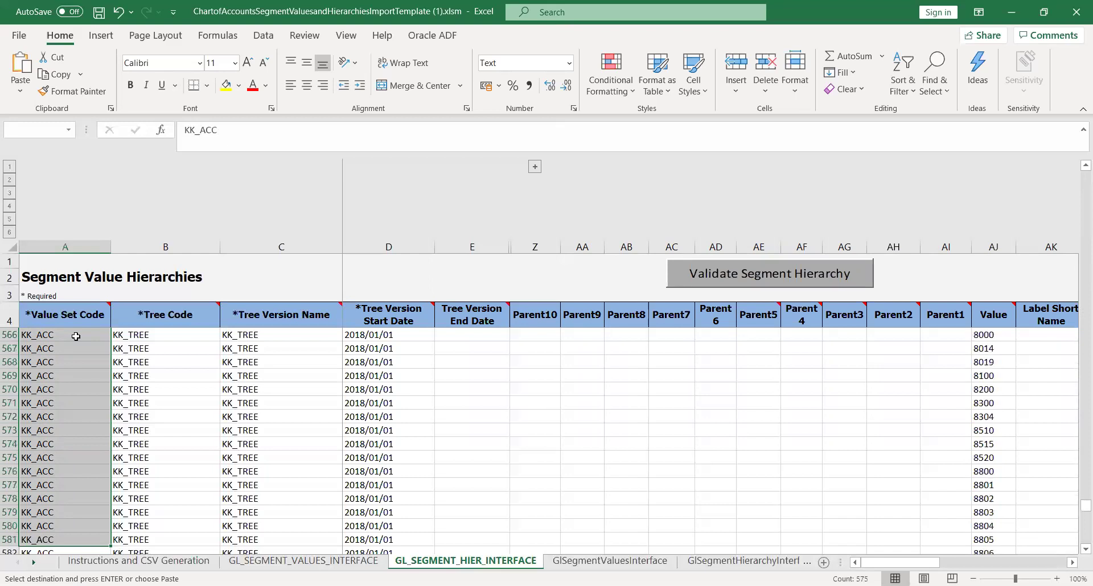
key("shift+Down")
key("shift+Down")
key("shift+Down")
key("shift+Down")
key("shift+Down")
key("shift+Down")
key("shift+Down")
key("shift+Down")
key("shift+Down")
key("shift+Down")
key("shift+Down")
key("shift+Down")
key("shift+Down")
key("shift+Down")
key("shift+Down")
key("shift+Down")
key("shift+Down")
key("shift+Down")
key("shift+Down")
key("shift+Down")
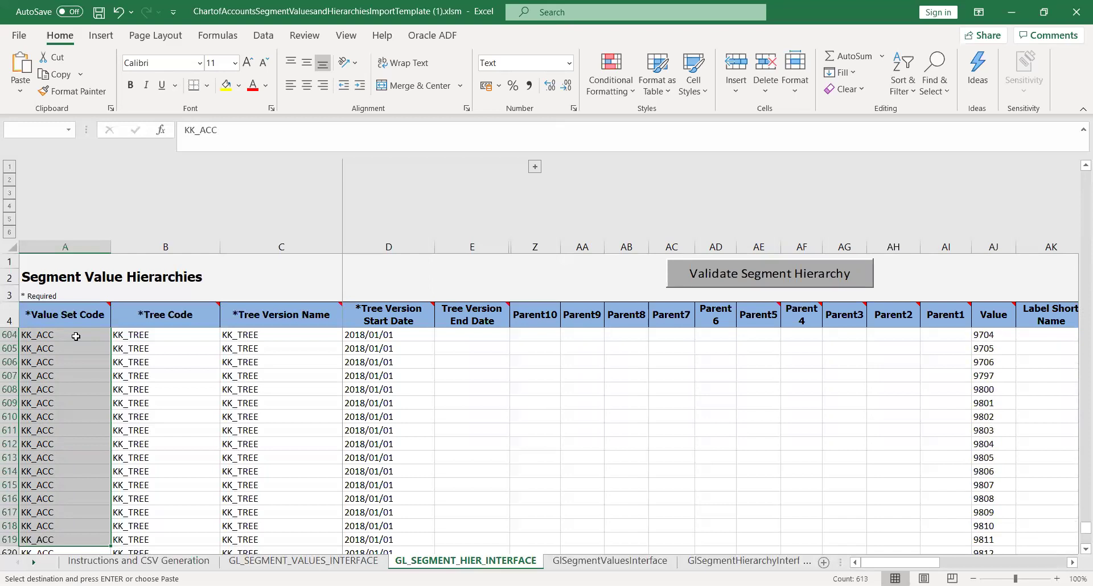
Adjust the hierarchy sheet selection to A7:A623, paste the copied KK_Acc as the Value Set Code, and save the workbook.
key("shift+Up")
key("shift+Up")
key("shift+Up")
key("shift+Up")
key("shift+Up")
key("shift+Up")
key("shift+Up")
key("shift+Up")
key("shift+Up")
key("shift+Up")
key("shift+Up")
key("shift+Up")
key("shift+Up")
key("shift+Up")
key("shift+Up")
key("shift+Up")
key("shift+Up")
key("shift+Up")
key("shift+Up")
key("shift+Up")
key("shift+Up")
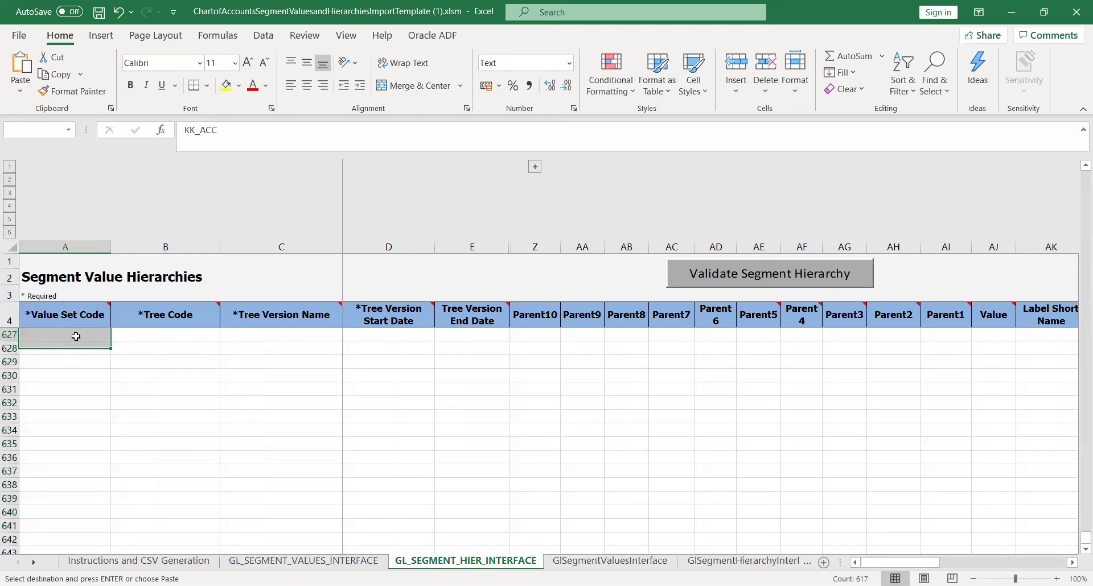
key("shift+Down")
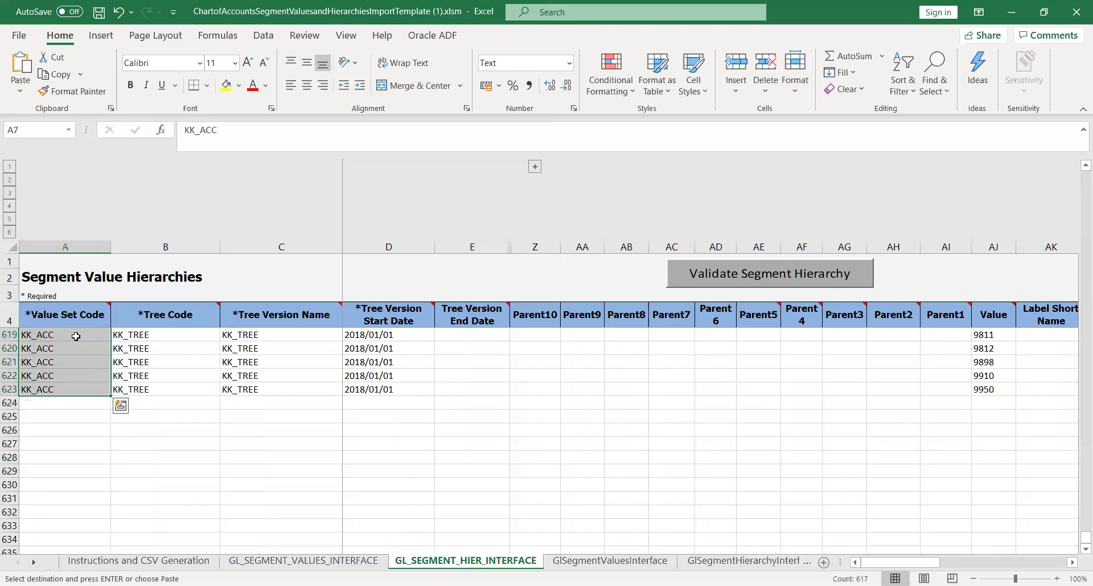
key("ctrl+v")
left_click(97, 476)
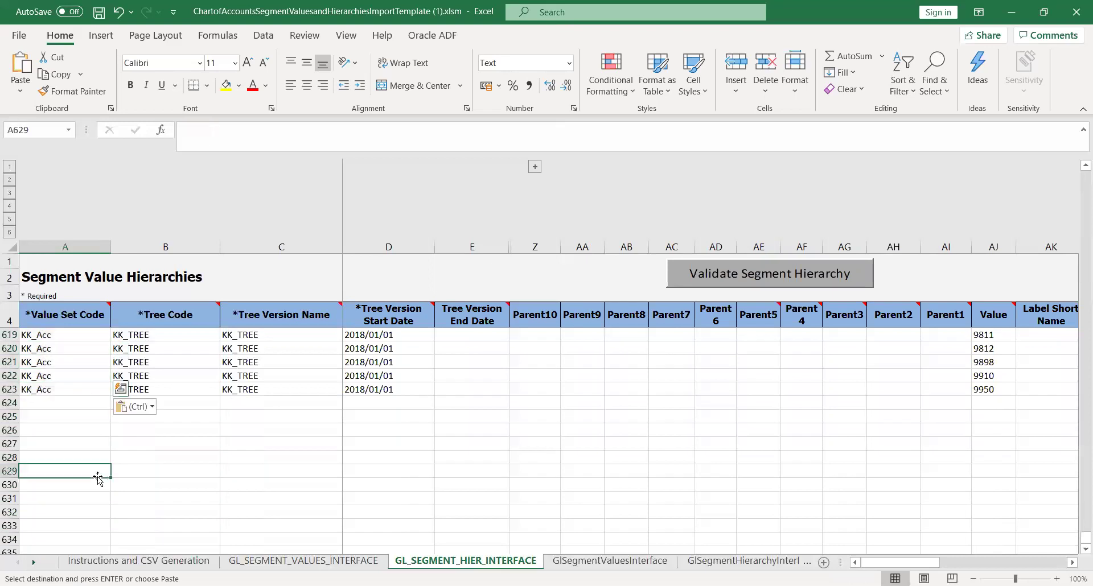
key("ctrl+s")
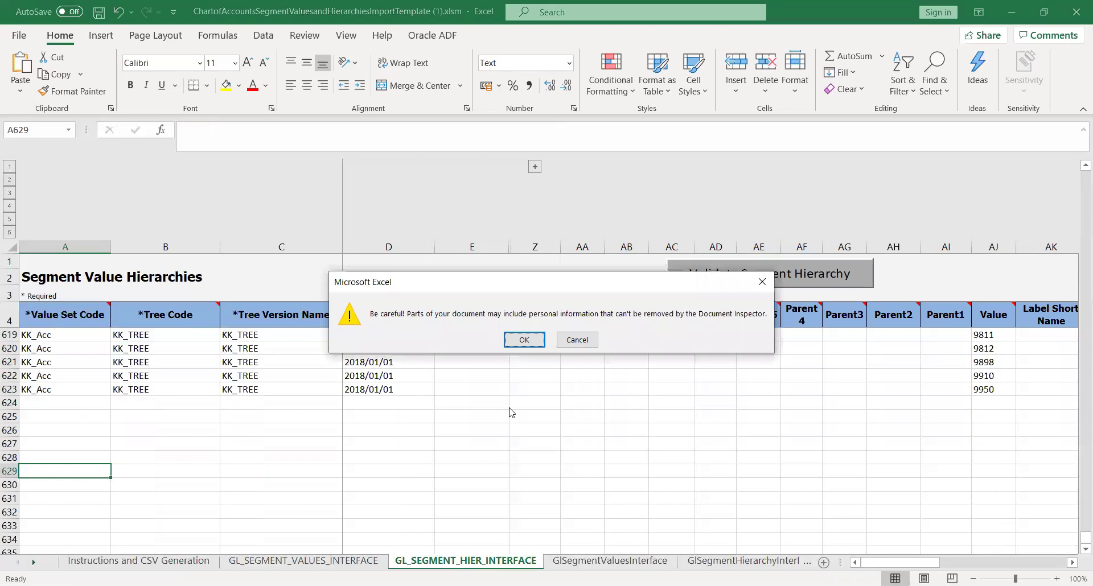
key("Return")
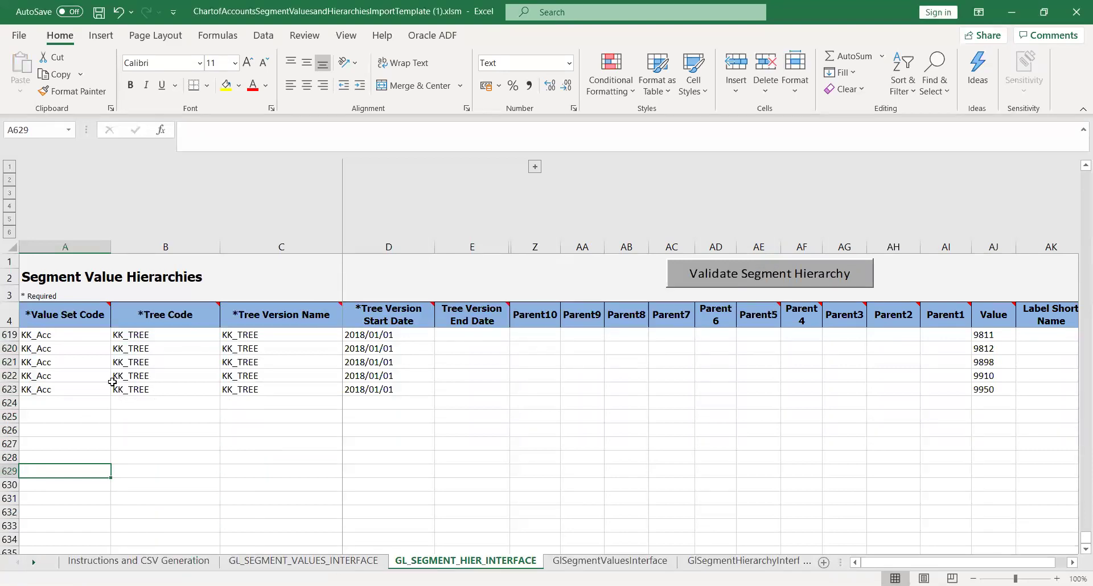
Copy KK_Acc from A623 of the hierarchy sheet into Value Set Code cell A5 of the GL_SEGMENT_VALUES_INTERFACE sheet.
left_click(63, 389)
key("ctrl+c")
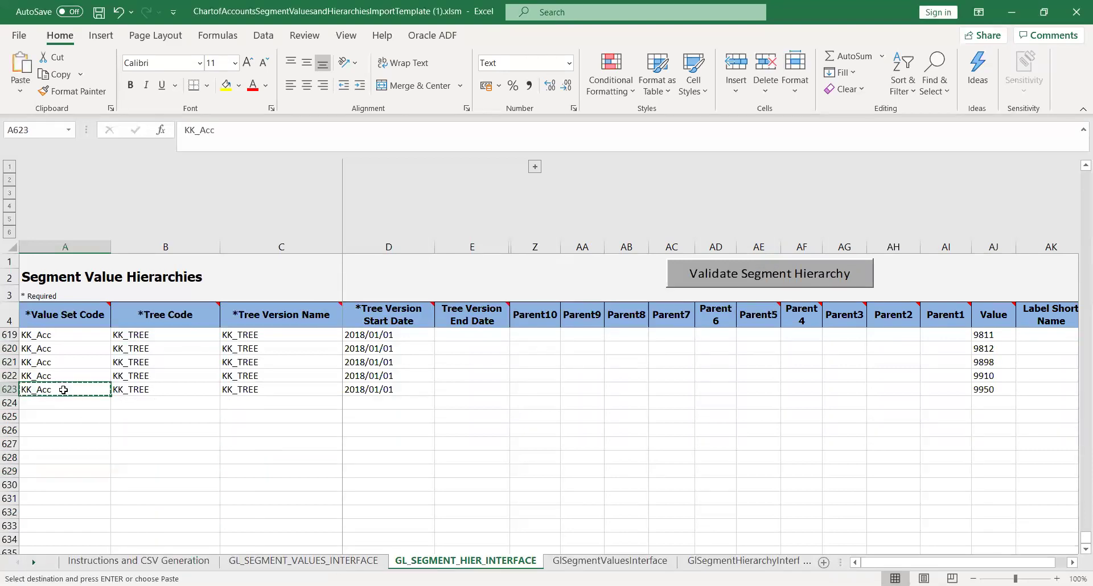
key("ctrl+Page_Up")
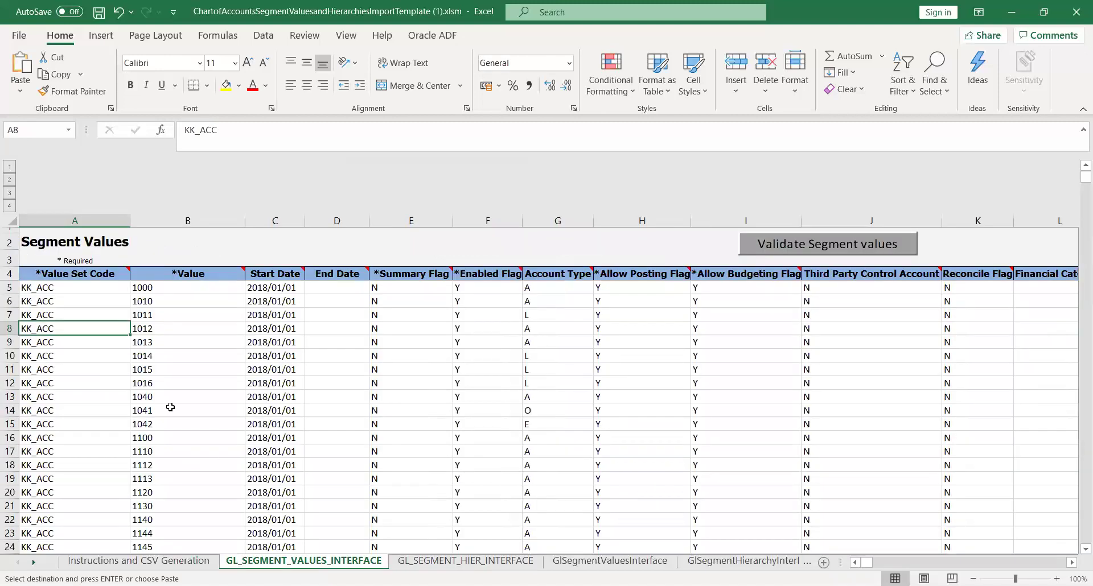
left_click(79, 286)
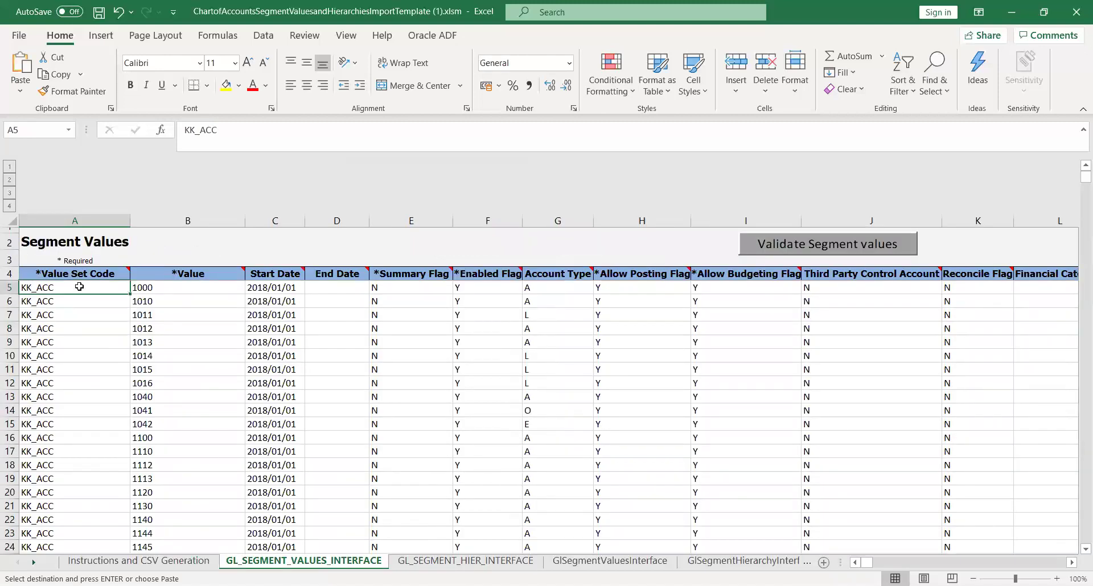
key("ctrl+v")
key("Down")
key("Up")
Copy KK_Acc from A5 of the segment values sheet and select Value Set Code cells A6 down through A371 as its destination.
key("ctrl+c")
key("Down")
key("shift+Down")
key("shift+Down")
key("shift+Down")
key("shift+Down")
key("shift+Down")
key("shift+Down")
key("shift+Down")
key("shift+Down")
key("shift+Down")
key("shift+Down")
key("shift+Down")
key("shift+Down")
key("shift+Down")
key("shift+Down")
key("shift+Down")
key("shift+Down")
key("shift+Down")
key("shift+Down")
key("shift+Down")
key("shift+Down")
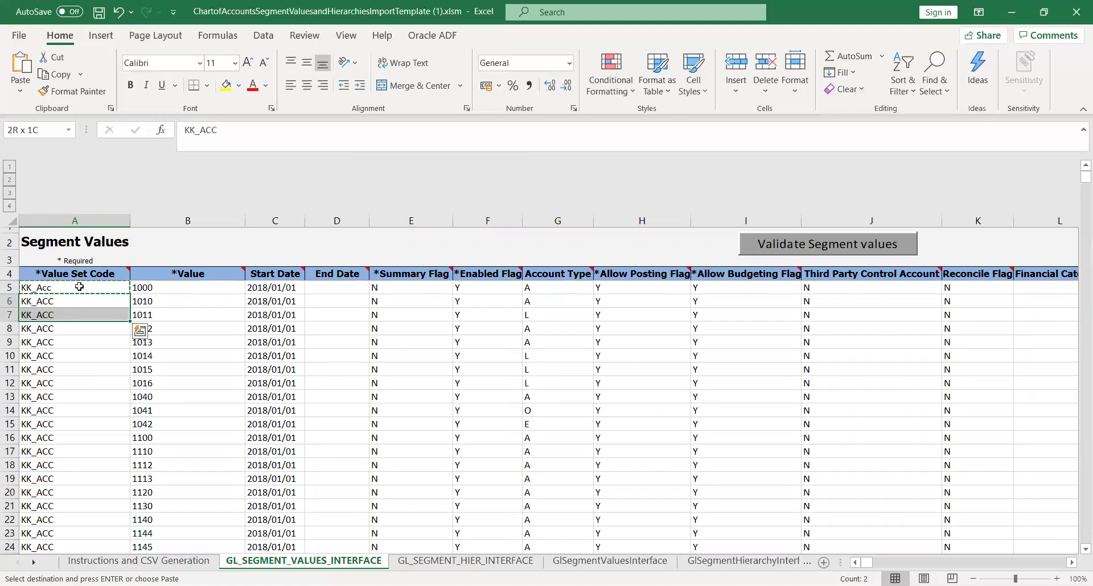
key("shift+Down")
key("shift+Down")
key("shift+Down")
key("shift+Down")
key("shift+Down")
key("shift+Down")
key("shift+Down")
key("shift+Down")
key("shift+Down")
key("shift+Down")
key("shift+Down")
key("shift+Down")
key("shift+Down")
key("shift+Down")
key("shift+Down")
key("shift+Down")
key("shift+Down")
key("shift+Down")
key("shift+Down")
key("shift+Down")
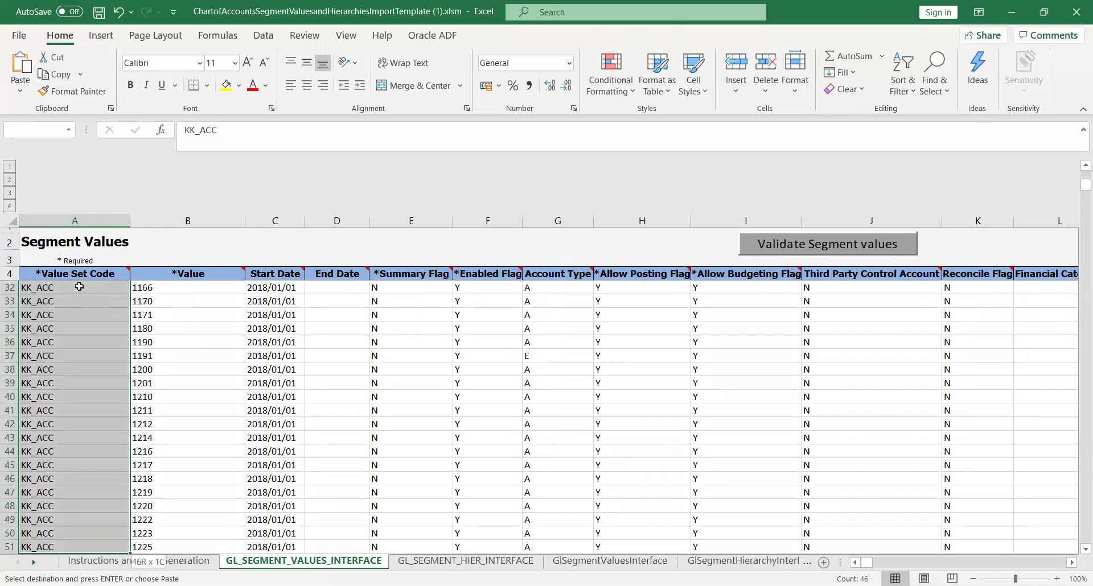
key("shift+Down")
key("shift+Down")
key("shift+Down")
key("shift+Down")
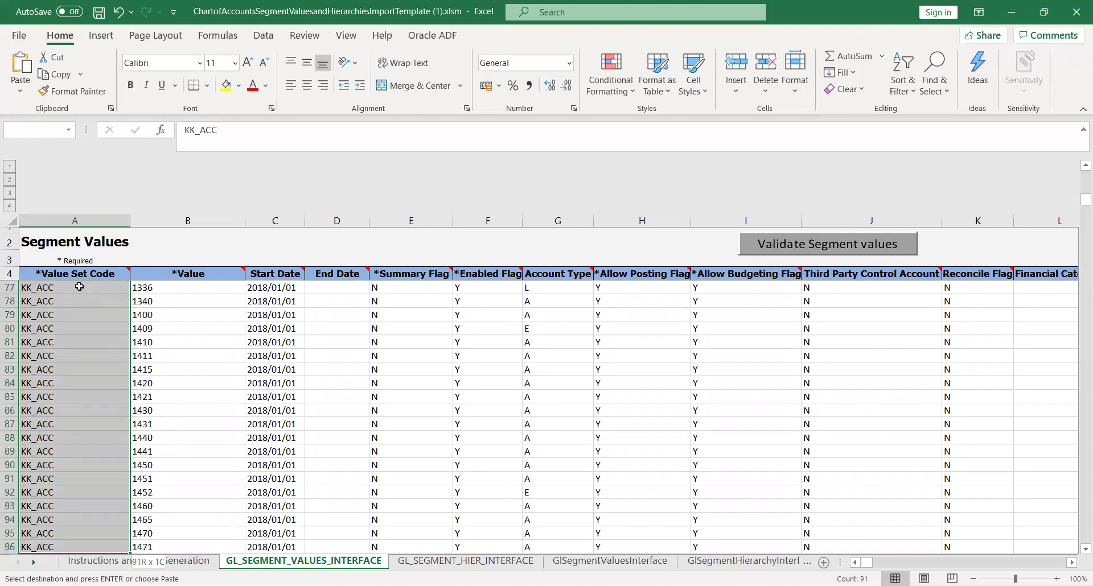
key("shift+Down")
key("shift+Down")
key("shift+Down")
key("shift+Down")
key("shift+Down")
key("shift+Down")
key("shift+Down")
key("shift+Down")
key("shift+Down")
key("shift+Down")
key("shift+Down")
key("shift+Down")
key("shift+Down")
key("shift+Down")
key("shift+Down")
key("shift+Down")
key("shift+Down")
key("shift+Down")
key("shift+Down")
key("shift+Down")
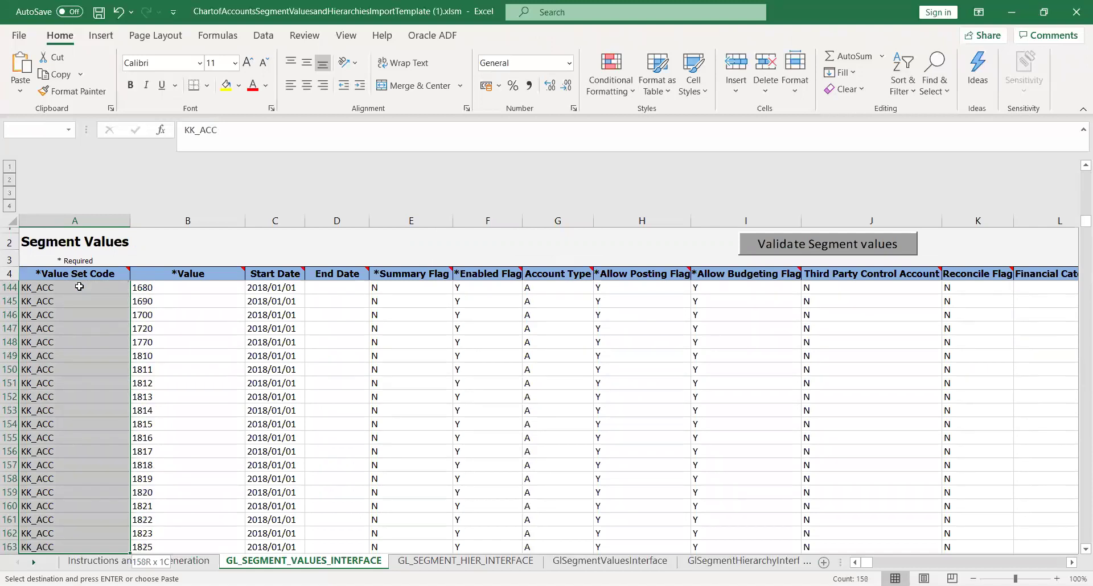
key("shift+Down")
key("shift+Down")
key("shift+Down")
key("shift+Down")
key("shift+Down")
key("shift+Down")
key("shift+Down")
key("shift+Down")
key("shift+Down")
key("shift+Down")
key("shift+Down")
key("shift+Down")
key("shift+Down")
key("shift+Down")
key("shift+Down")
key("shift+Down")
key("shift+Down")
key("shift+Down")
key("shift+Down")
key("shift+Down")
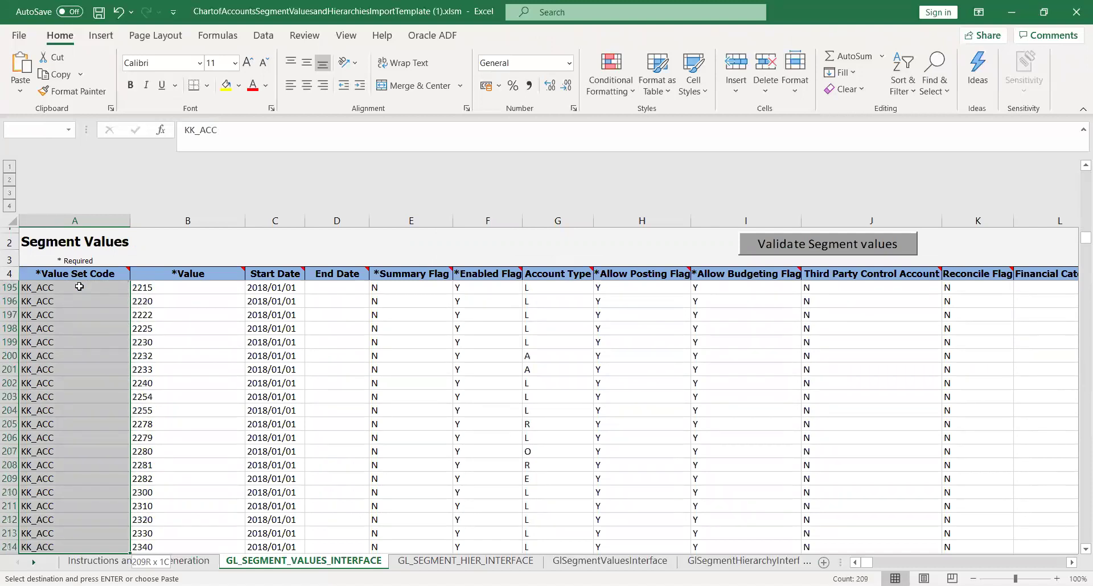
key("shift+Down")
key("shift+Down")
key("shift+Down")
key("shift+Down")
key("shift+Down")
key("shift+Down")
key("shift+Down")
key("shift+Down")
key("shift+Down")
key("shift+Down")
key("shift+Down")
key("shift+Down")
key("shift+Down")
key("shift+Down")
key("shift+Down")
key("shift+Down")
key("shift+Down")
key("shift+Down")
key("shift+Down")
key("shift+Down")
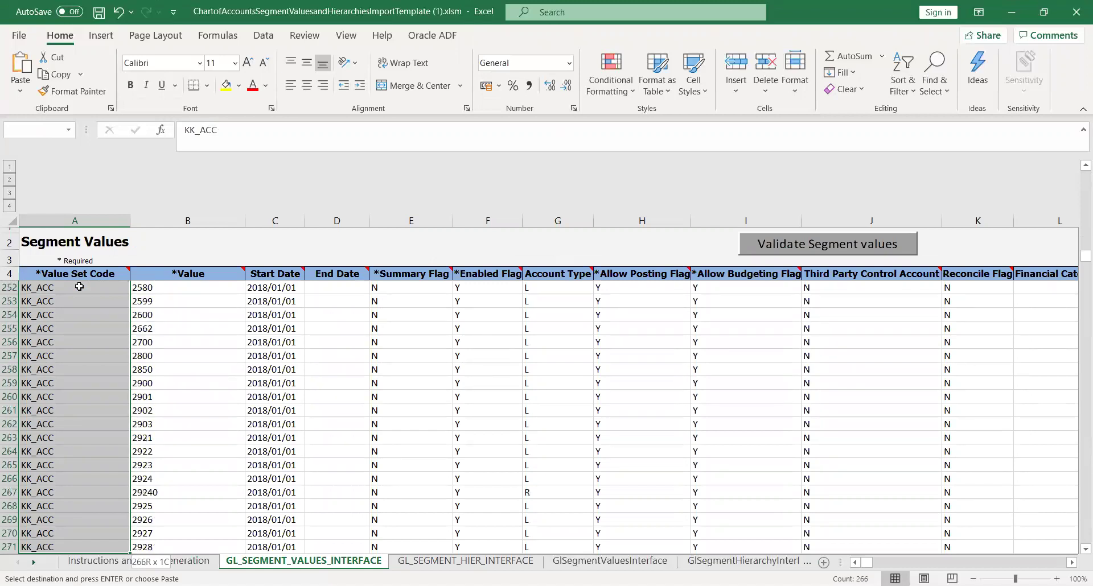
key("shift+Down")
key("shift+Down")
key("shift+Down")
key("shift+Down")
key("shift+Down")
key("shift+Down")
key("shift+Down")
key("shift+Down")
key("shift+Down")
key("shift+Down")
key("shift+Down")
key("shift+Down")
key("shift+Down")
key("shift+Down")
key("shift+Down")
key("shift+Down")
key("shift+Down")
key("shift+Down")
key("shift+Down")
key("shift+Down")
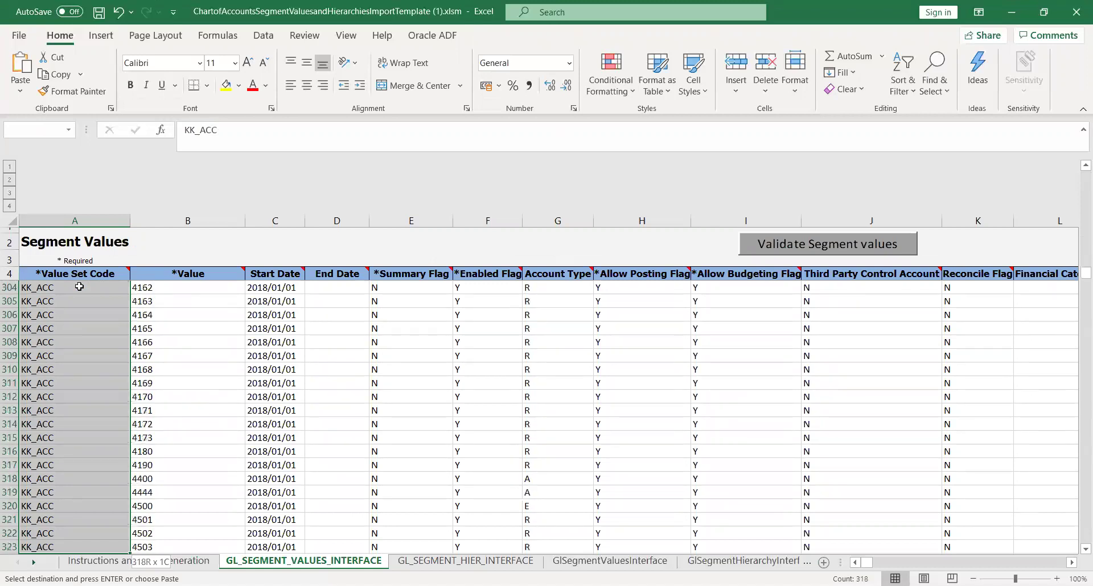
key("shift+Down")
key("shift+Down")
key("shift+Down")
key("shift+Down")
key("shift+Down")
key("shift+Down")
key("shift+Down")
key("shift+Down")
key("shift+Down")
key("shift+Down")
key("shift+Down")
key("shift+Down")
key("shift+Down")
key("shift+Down")
key("shift+Down")
key("shift+Down")
key("shift+Down")
key("shift+Down")
key("shift+Down")
key("shift+Down")
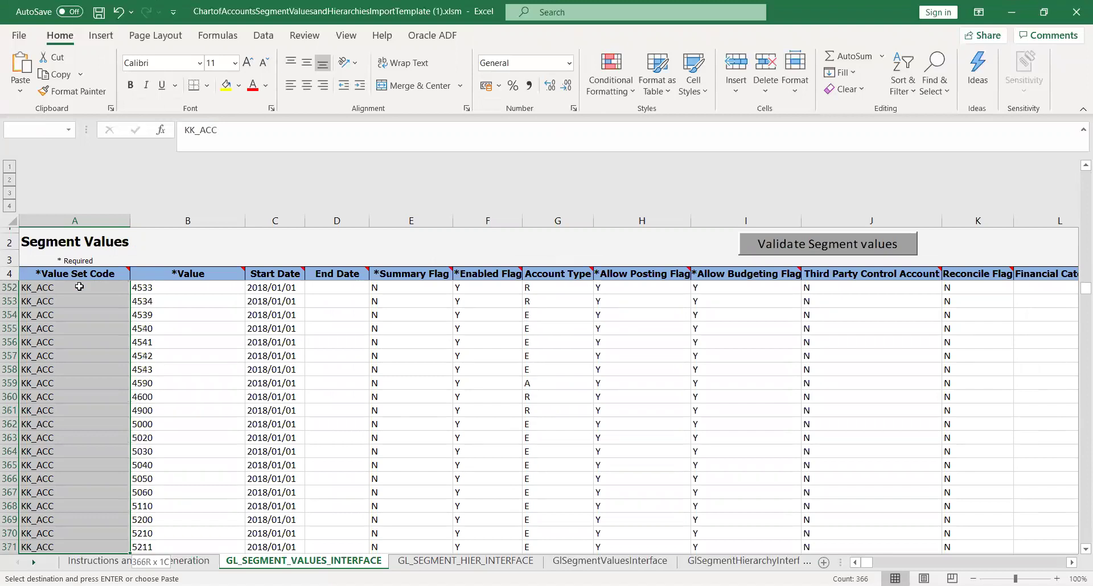
Extend the Value Set Code destination on the segment values sheet from A371 down past A625 and paste the copied KK_Acc.
key("shift+Down")
key("shift+Down")
key("shift+Down")
key("shift+Down")
key("shift+Down")
key("shift+Down")
key("shift+Down")
key("shift+Down")
key("shift+Down")
key("shift+Down")
key("shift+Down")
key("shift+Down")
key("shift+Down")
key("shift+Down")
key("shift+Down")
key("shift+Down")
key("shift+Down")
key("shift+Down")
key("shift+Down")
key("shift+Down")
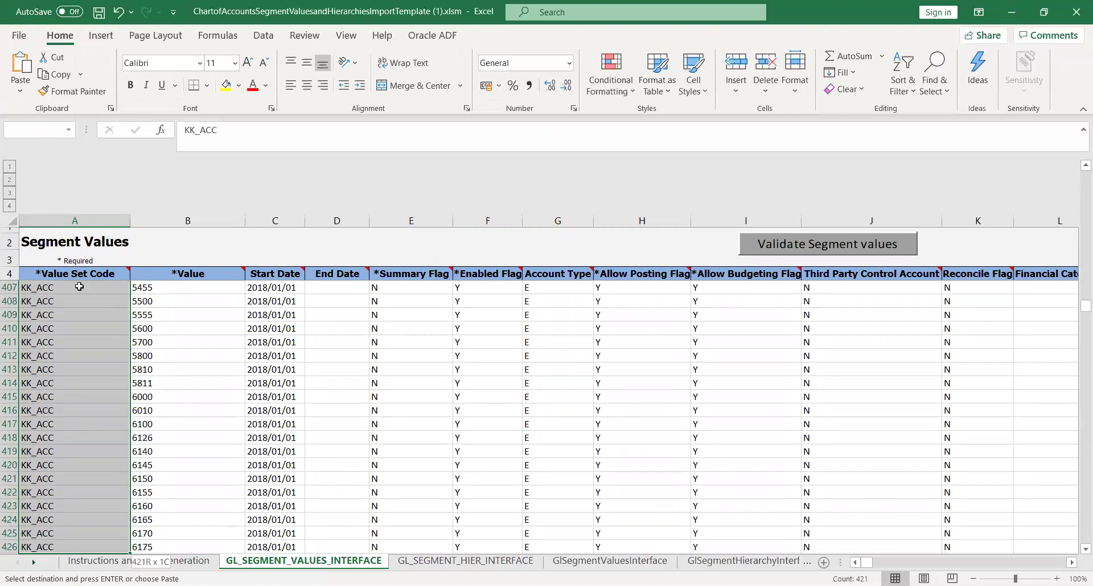
key("shift+Down")
key("shift+Down")
key("shift+Down")
key("shift+Down")
key("shift+Down")
key("shift+Down")
key("shift+Down")
key("shift+Down")
key("shift+Down")
key("shift+Down")
key("shift+Down")
key("shift+Down")
key("shift+Down")
key("shift+Down")
key("shift+Down")
key("shift+Down")
key("shift+Down")
key("shift+Down")
key("shift+Down")
key("shift+Down")
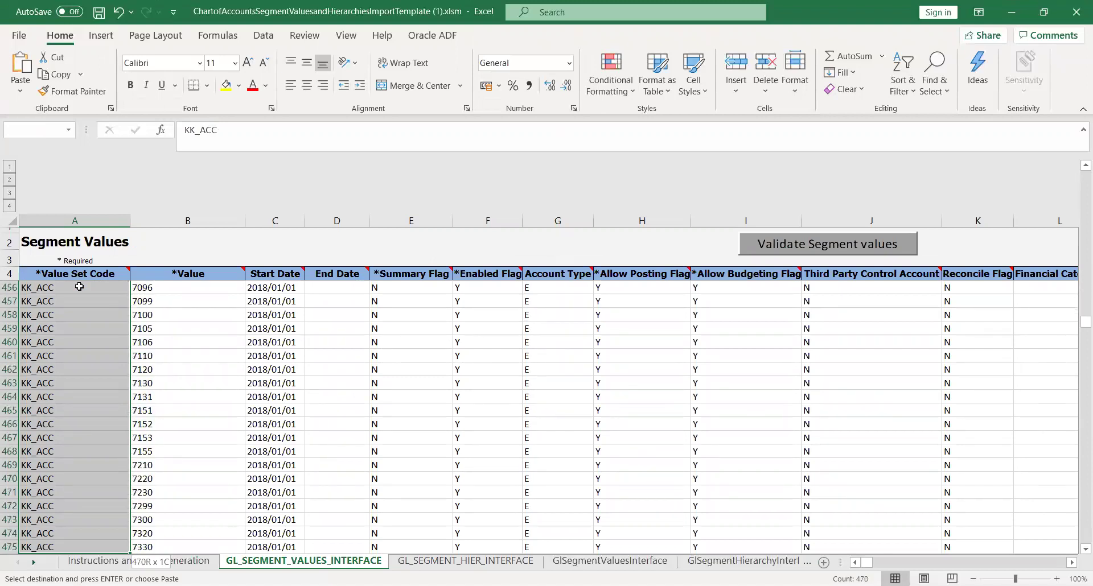
key("shift+Down")
key("shift+Down")
key("shift+Down")
key("shift+Down")
key("shift+Down")
key("shift+Down")
key("shift+Down")
key("shift+Down")
key("shift+Down")
key("shift+Down")
key("shift+Down")
key("shift+Down")
key("shift+Down")
key("shift+Down")
key("shift+Down")
key("shift+Down")
key("shift+Down")
key("shift+Down")
key("shift+Down")
key("shift+Down")
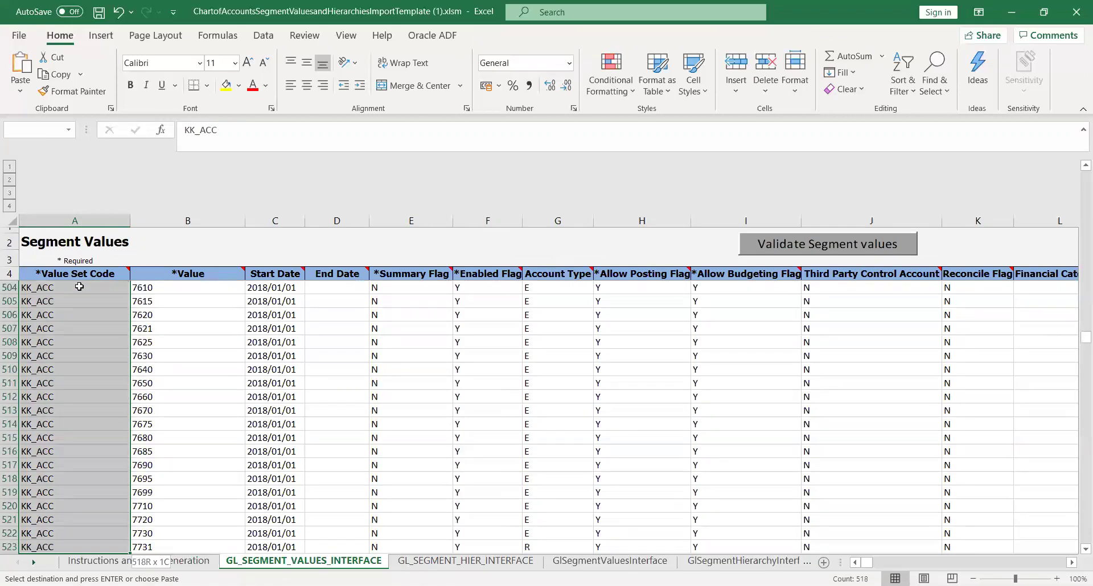
key("shift+Down")
key("shift+Down")
key("shift+Down")
key("shift+Down")
key("shift+Down")
key("shift+Down")
key("shift+Down")
key("shift+Down")
key("shift+Down")
key("shift+Down")
key("shift+Down")
key("shift+Down")
key("shift+Down")
key("shift+Down")
key("shift+Down")
key("shift+Down")
key("shift+Down")
key("shift+Down")
key("shift+Down")
key("shift+Down")
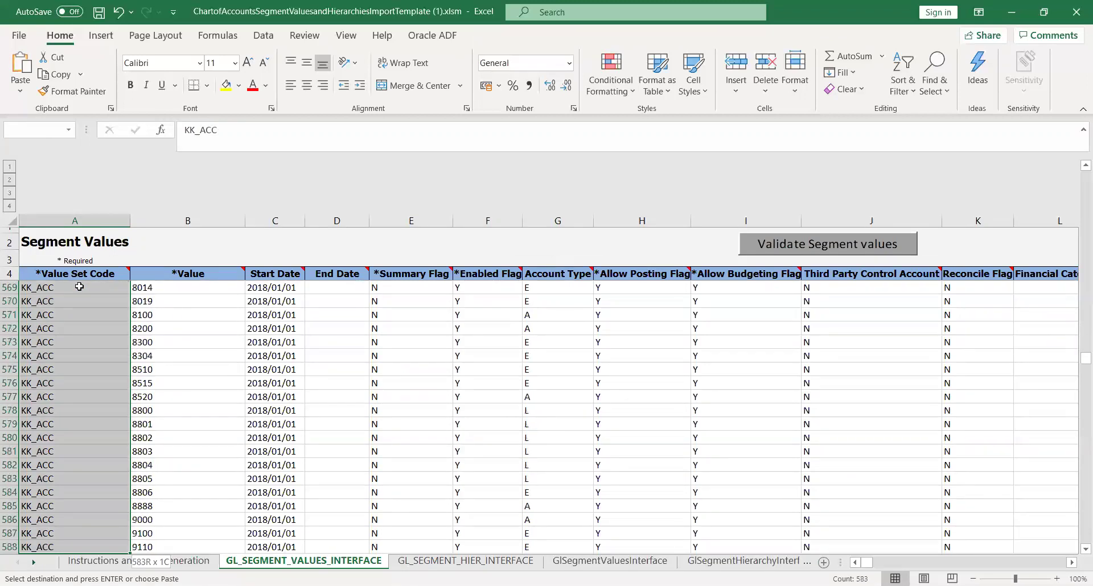
key("shift+Down")
key("shift+Down")
key("shift+Down")
key("shift+Down")
key("shift+Down")
key("shift+Down")
key("shift+Down")
key("shift+Down")
key("shift+Down")
key("shift+Down")
key("shift+Down")
key("shift+Down")
key("shift+Down")
key("shift+Down")
key("shift+Down")
key("shift+Down")
key("shift+Down")
key("shift+Down")
key("shift+Down")
key("shift+Down")
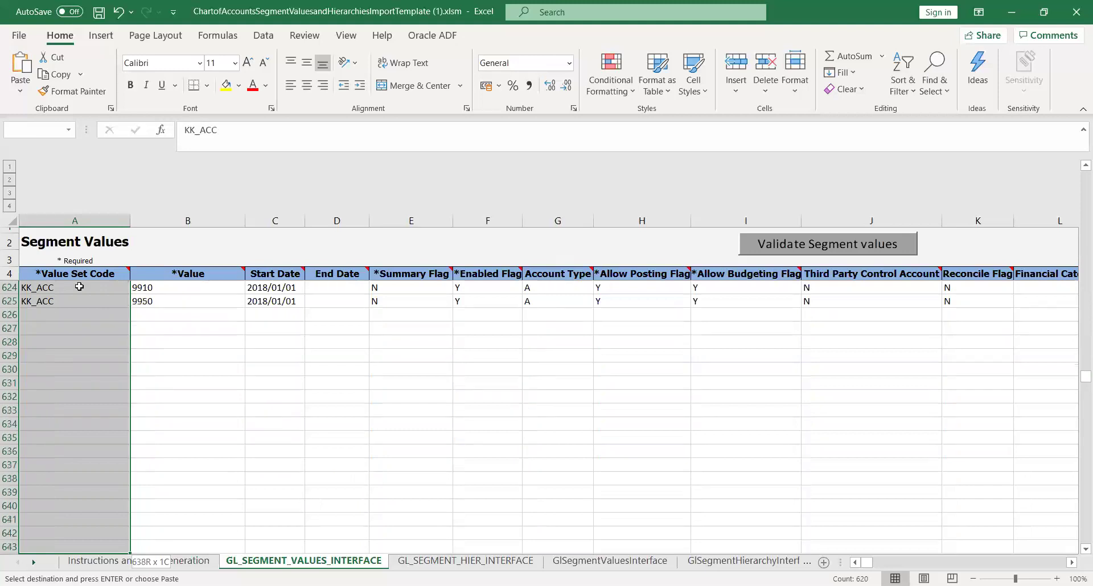
key("ctrl+v")
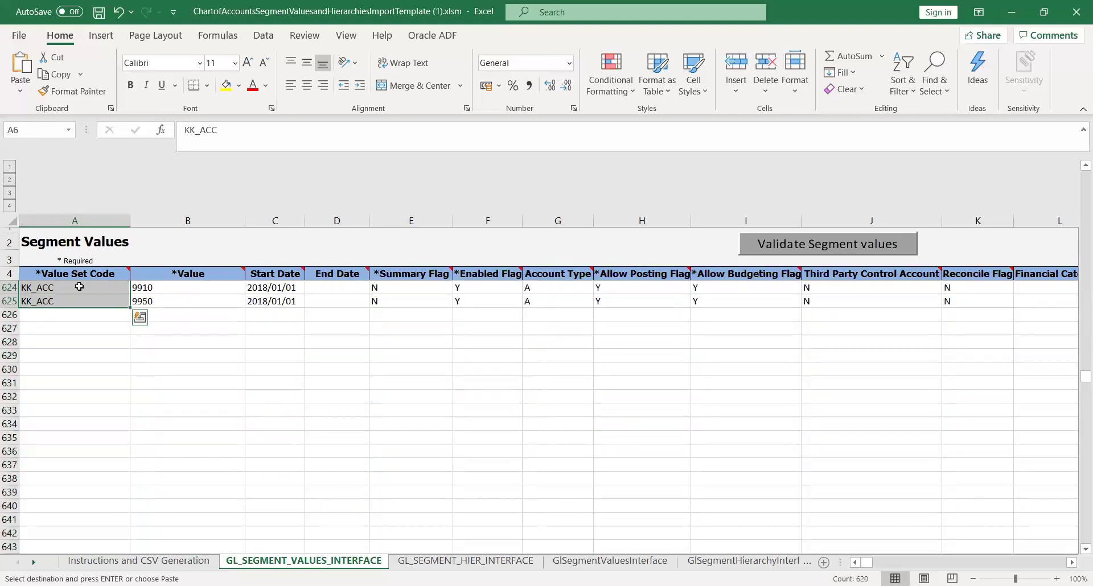
left_click(100, 385)
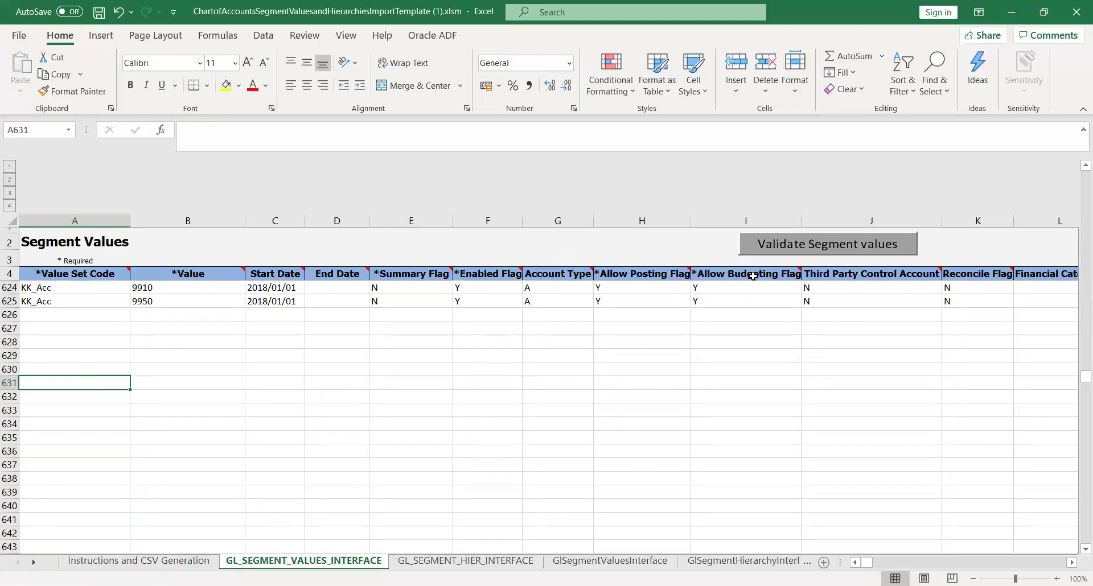
Validate the segment values on their sheet and the segment hierarchy on the GL_SEGMENT_HIER_INTERFACE sheet.
left_click(790, 251)
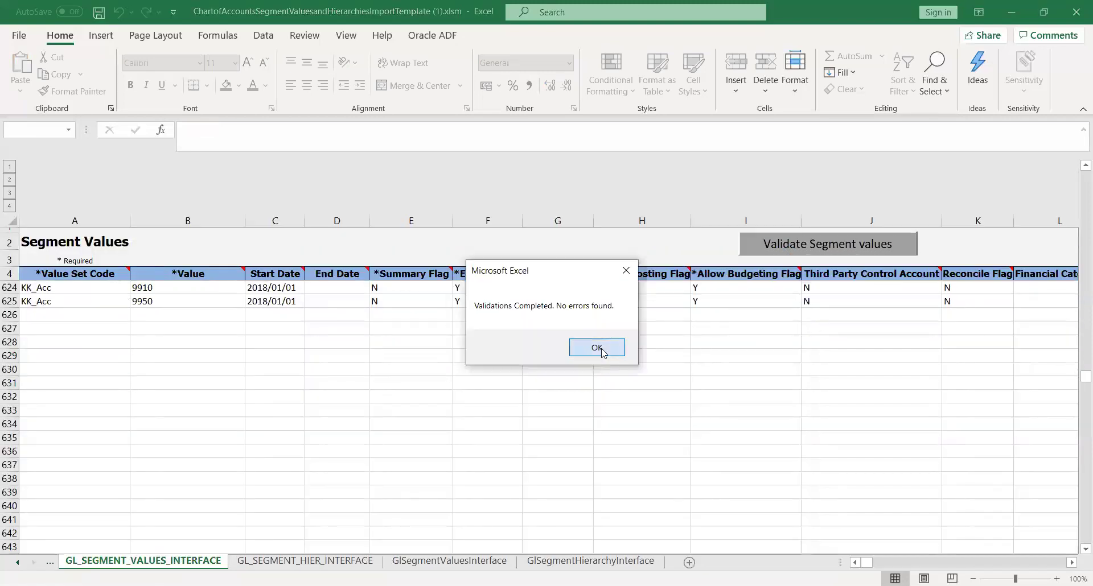
key("Return")
left_click(306, 561)
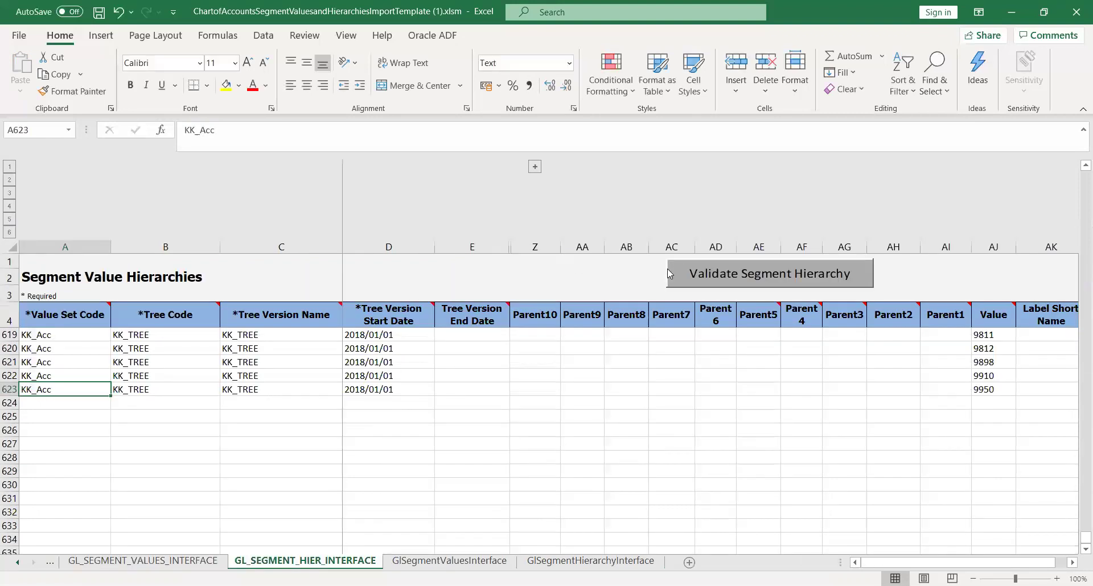
left_click(723, 273)
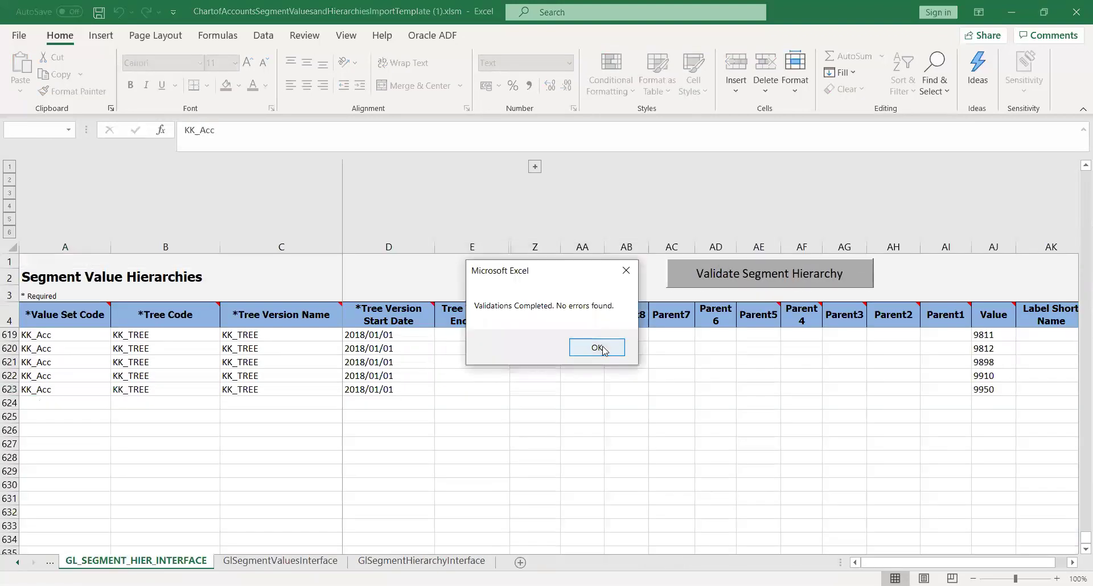
left_click(596, 347)
Start generating the CSV files from the Instructions and CSV Generation sheet.
left_click(50, 562)
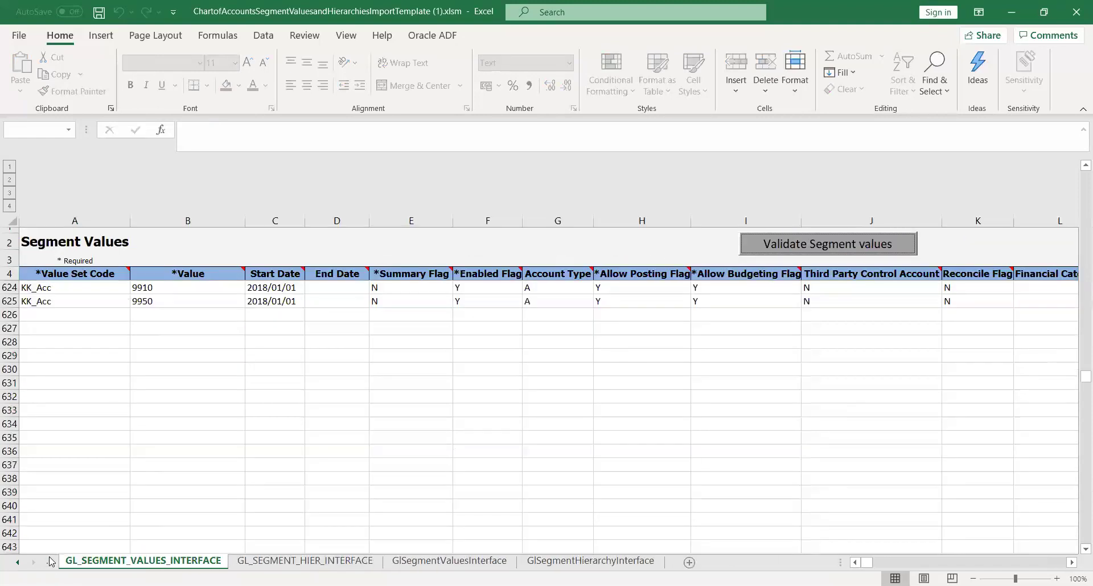
left_click(50, 562)
left_click(96, 512)
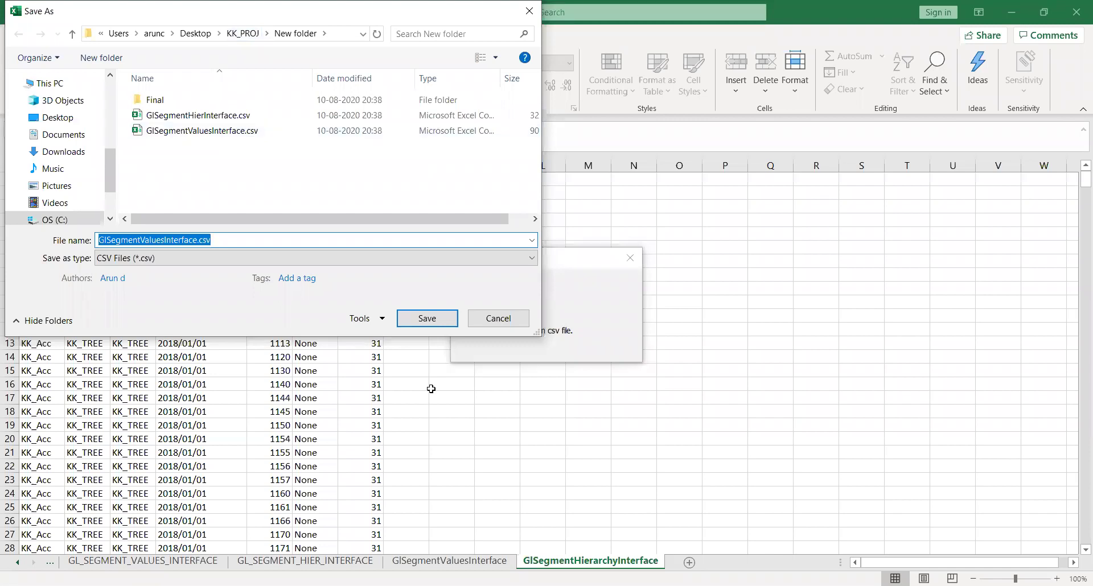
Create New folder (2) in KK_PROJ and save GlSegmentValuesInterface.csv and GlSegmentHierInterface.csv in it.
key("alt+Up")
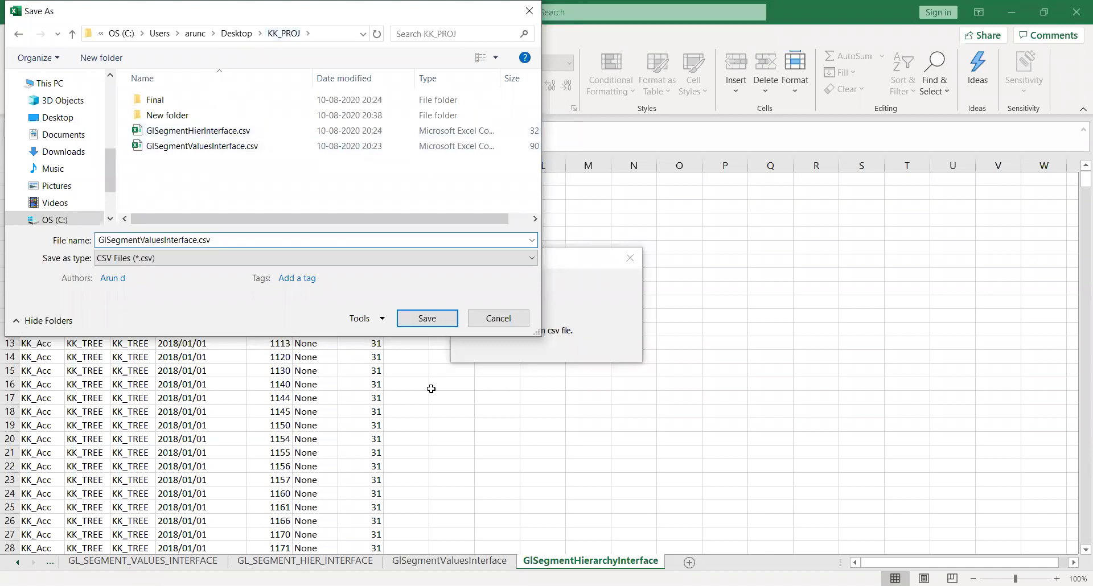
right_click(178, 175)
mouse_move(307, 329)
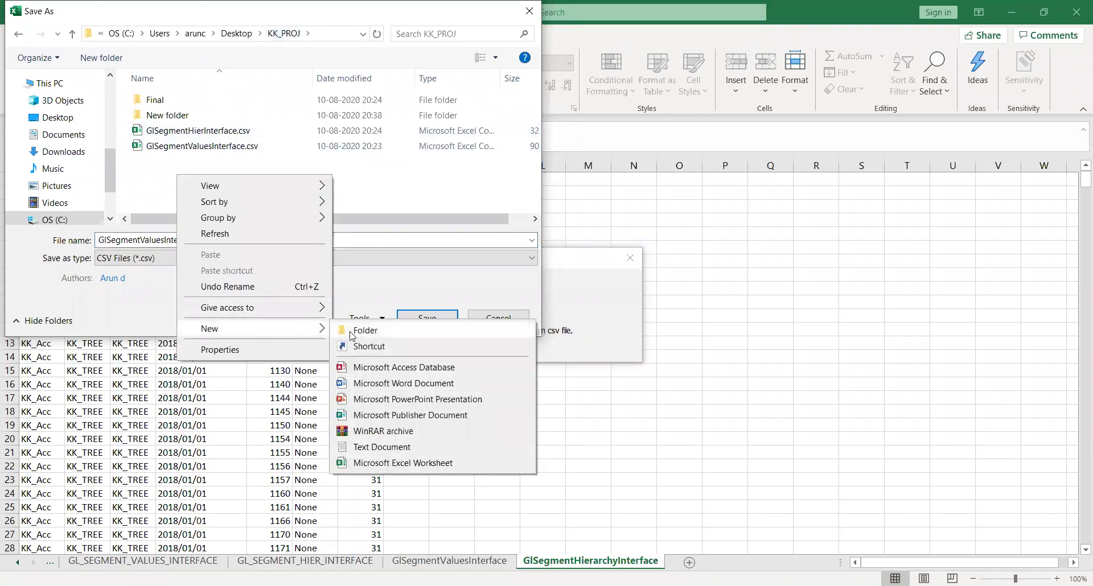
left_click(362, 332)
key("Return")
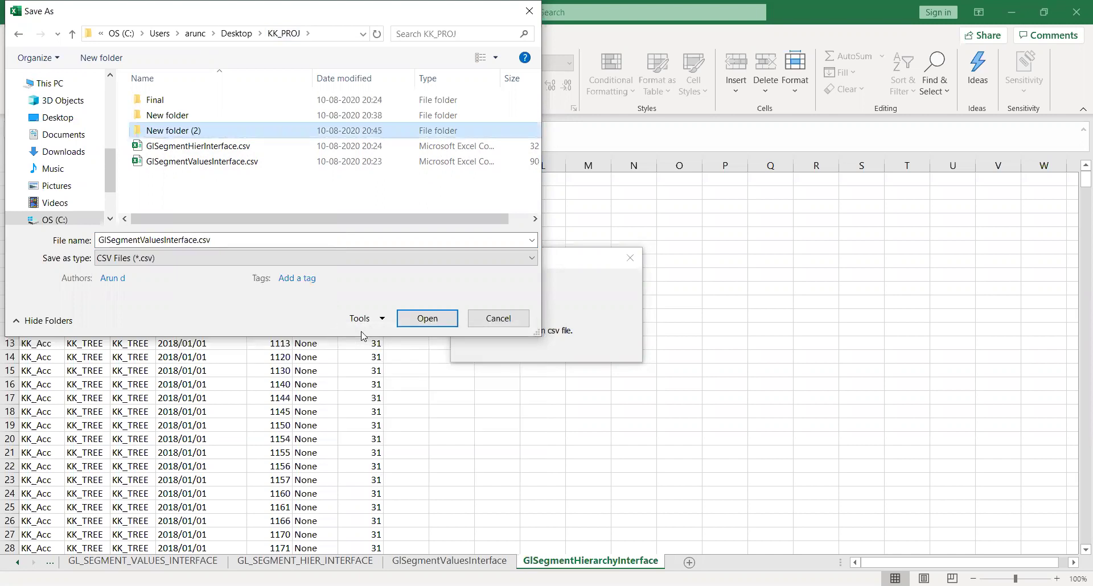
key("Return")
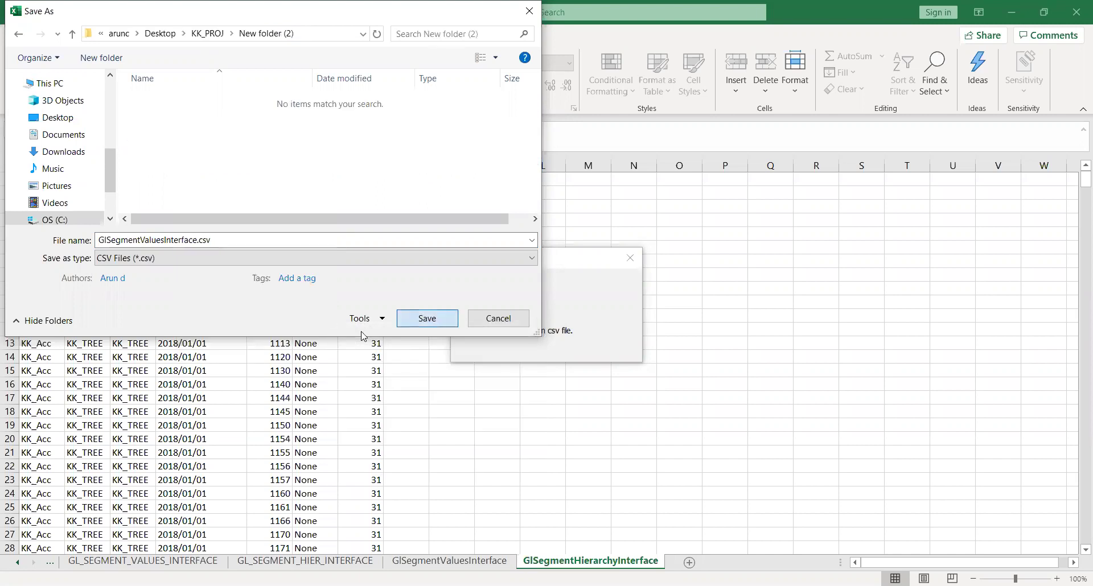
left_click(426, 316)
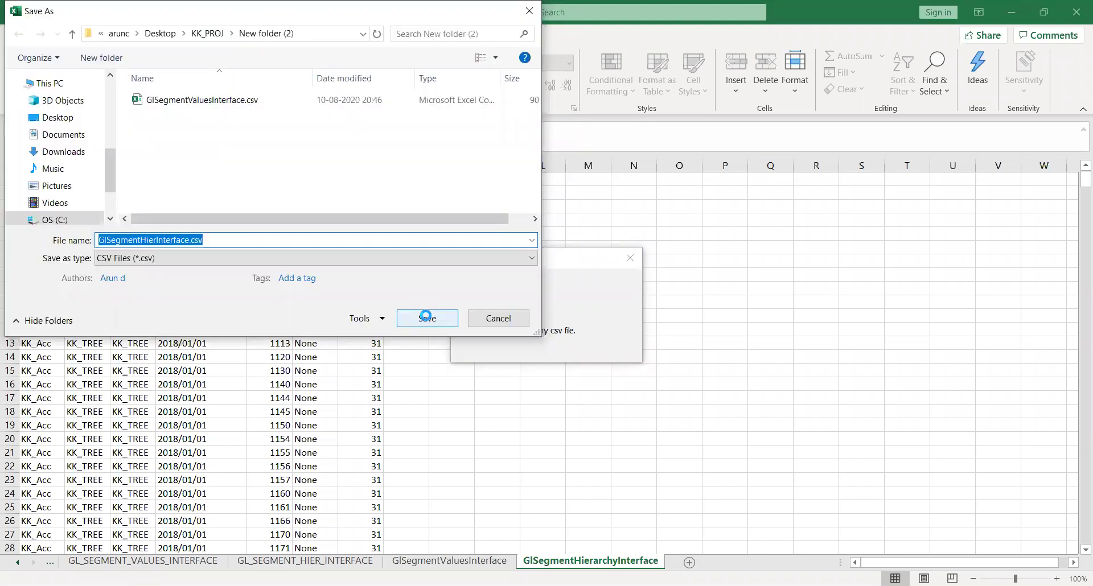
left_click(426, 317)
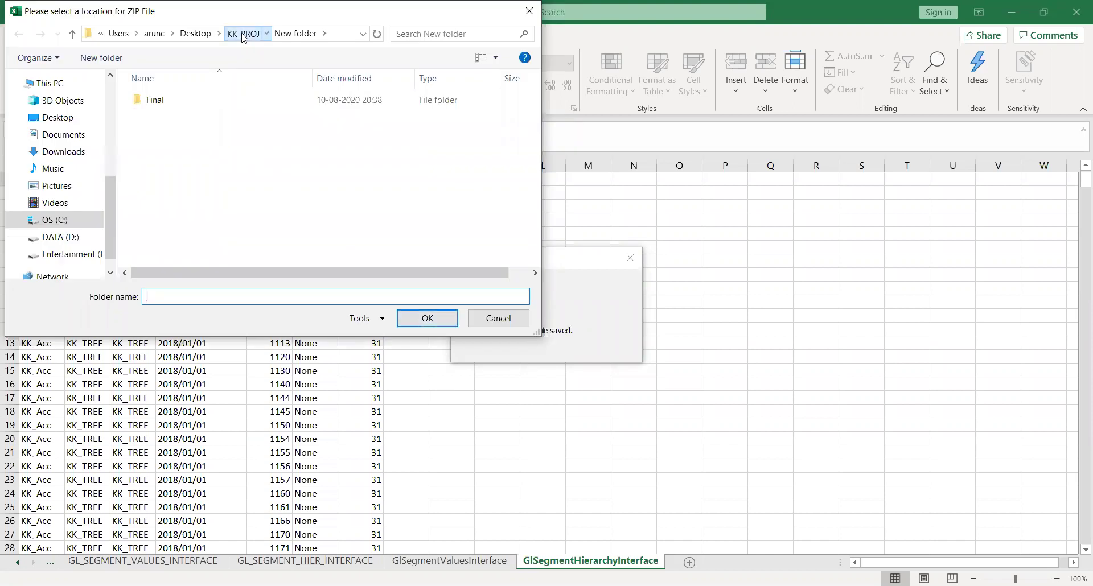
Create a folder named Final inside KK_PROJ's New folder (2) while choosing the ZIP file location.
left_click(243, 33)
double_click(171, 132)
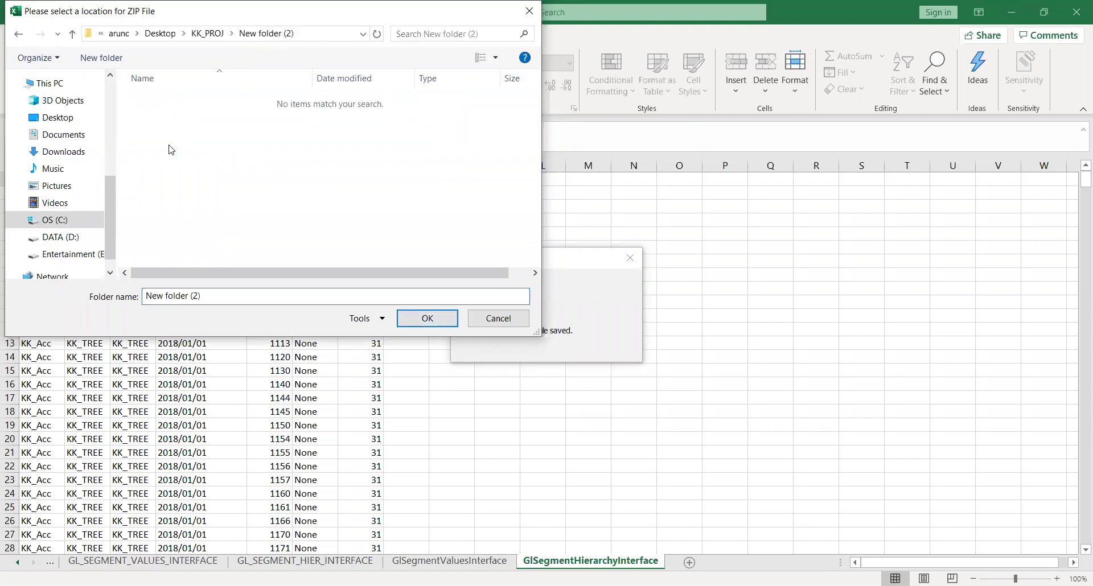
right_click(169, 149)
mouse_move(275, 302)
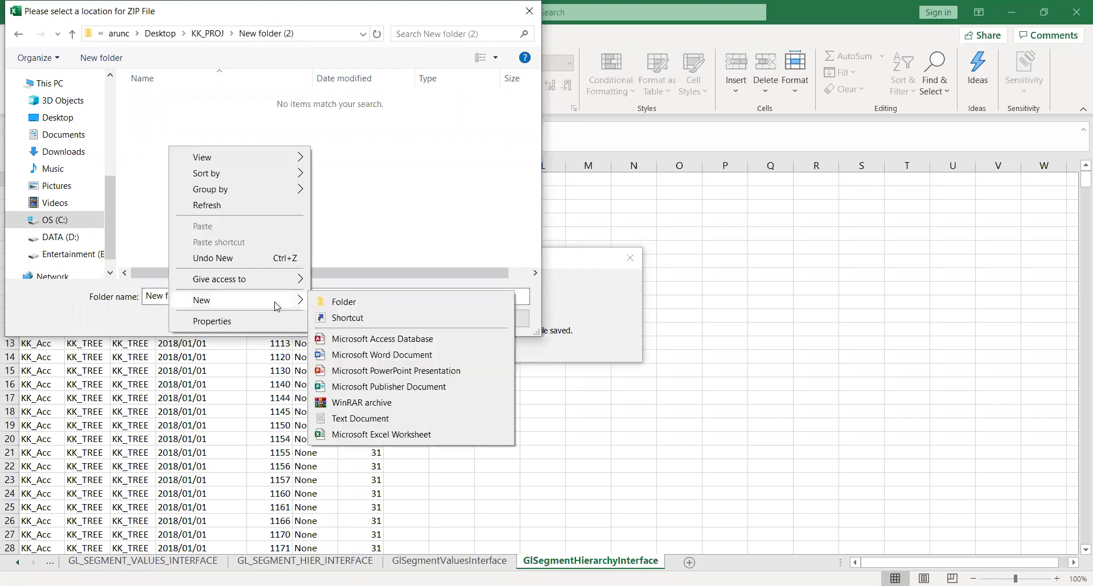
left_click(349, 303)
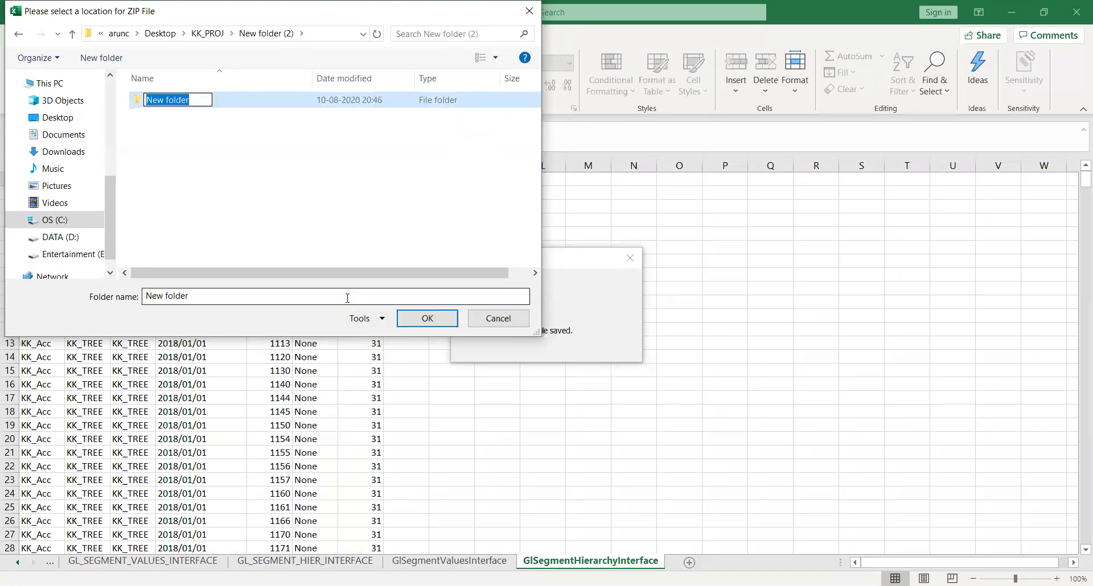
type("Final")
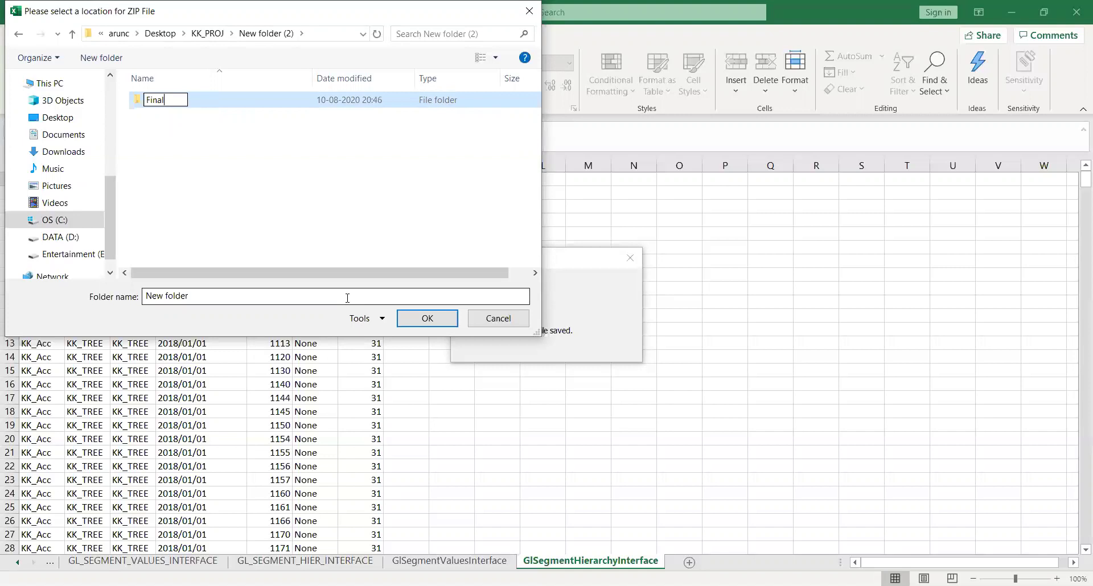
key("Return")
key("Return")
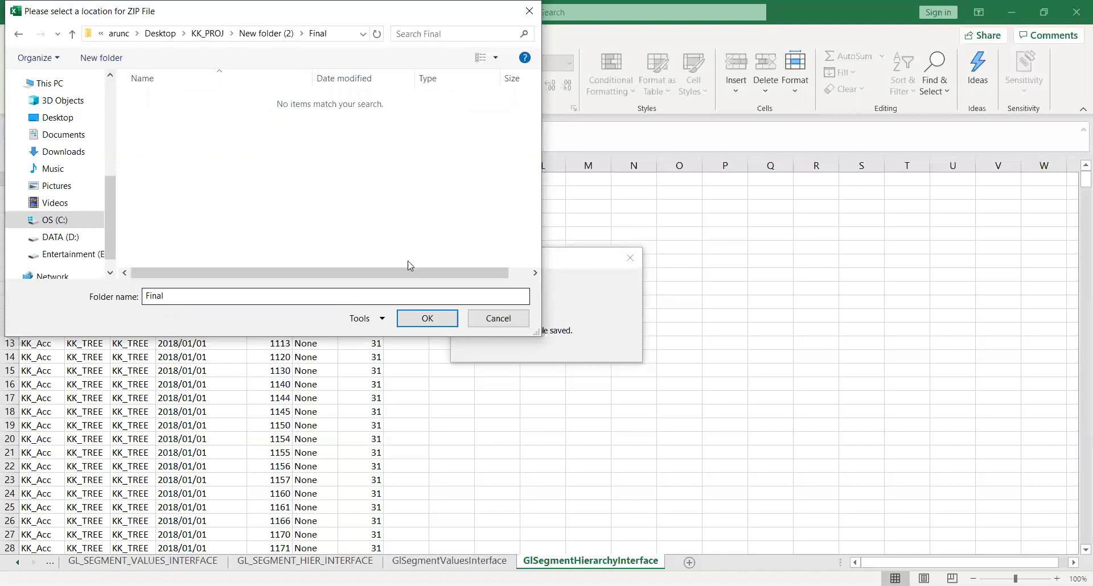
Choose the Final folder in New folder (2) as the ZIP file location and complete the file generation.
left_click(276, 35)
left_click(162, 106)
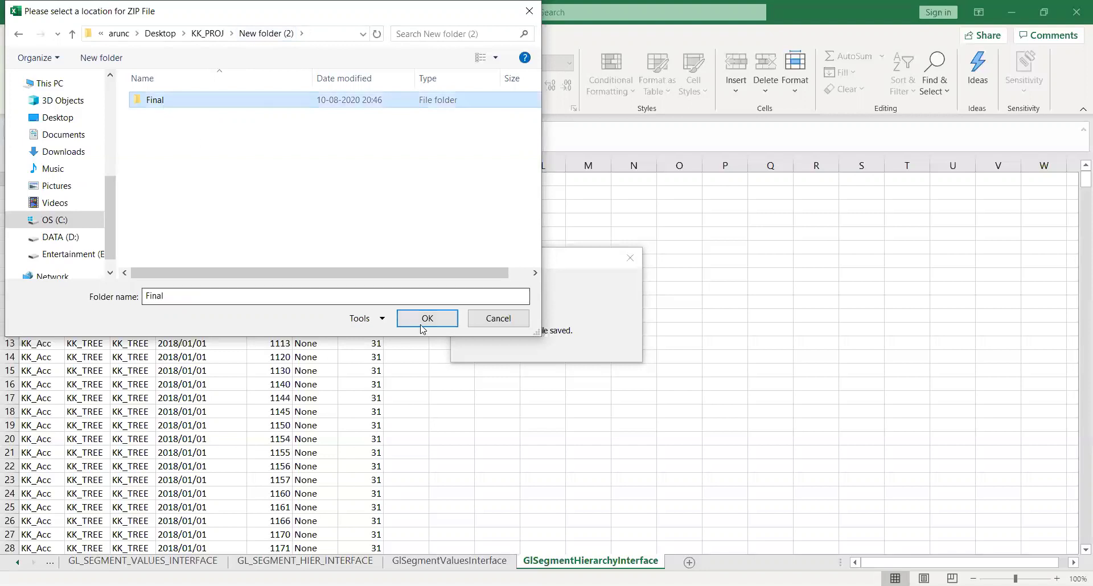
left_click(433, 321)
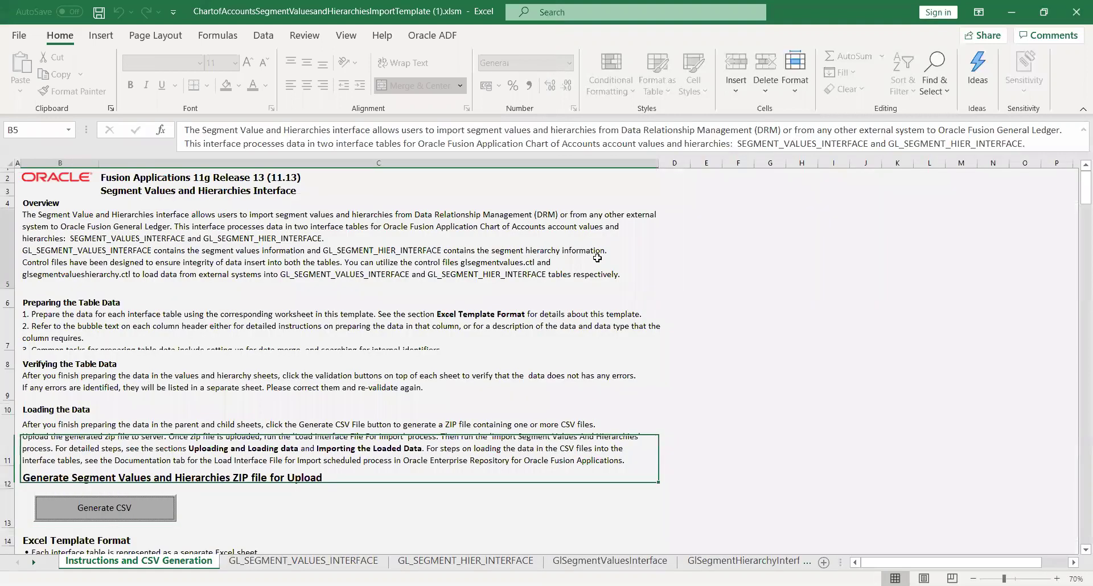
left_click(597, 258)
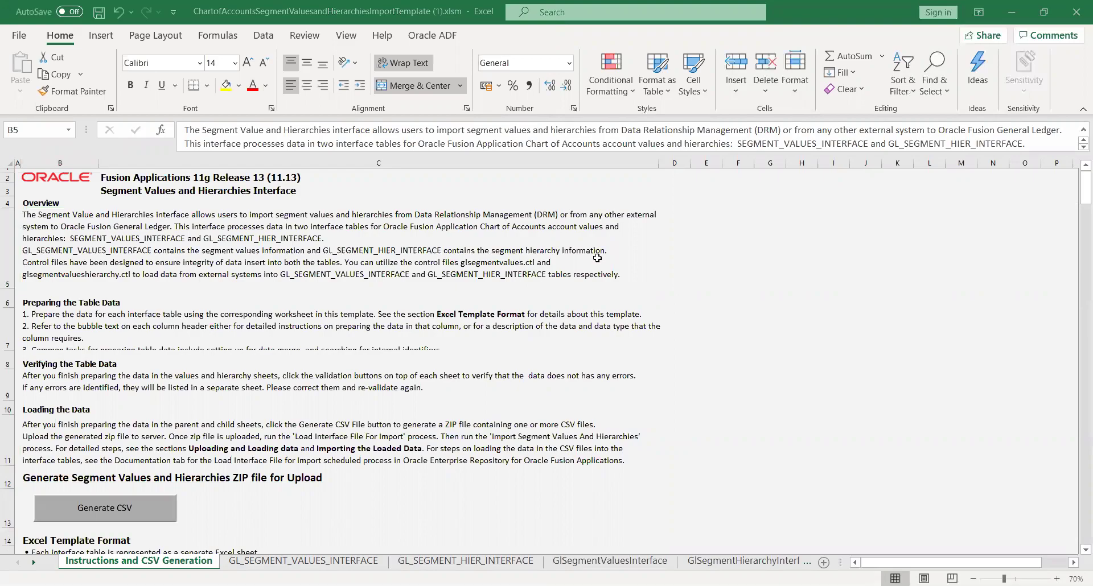
Switch to Oracle Applications in the browser and open Scheduled Processes to schedule a new process.
key("alt+Tab")
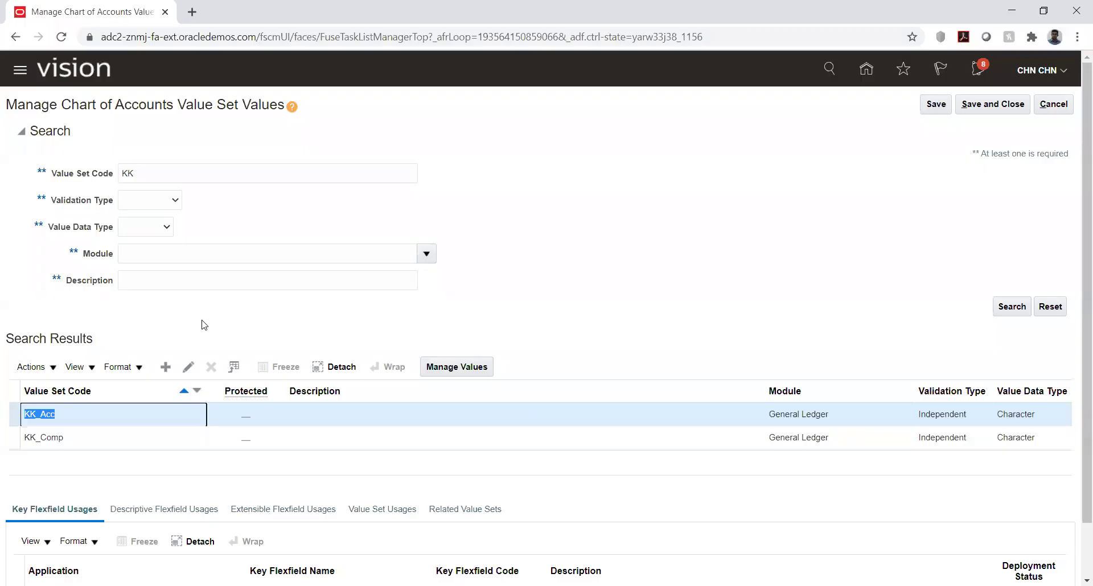
left_click(867, 71)
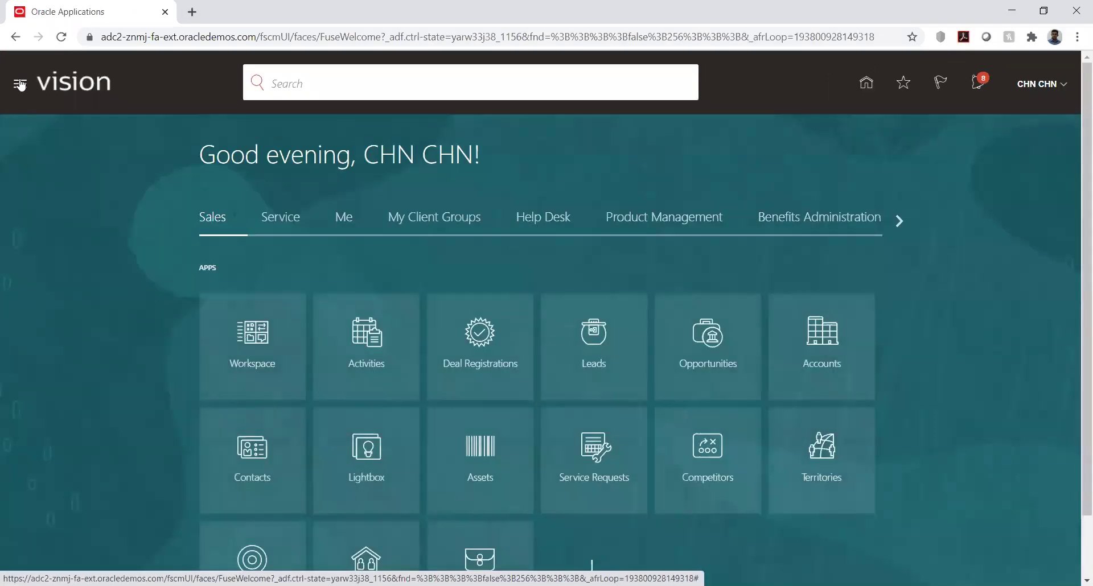
left_click(20, 84)
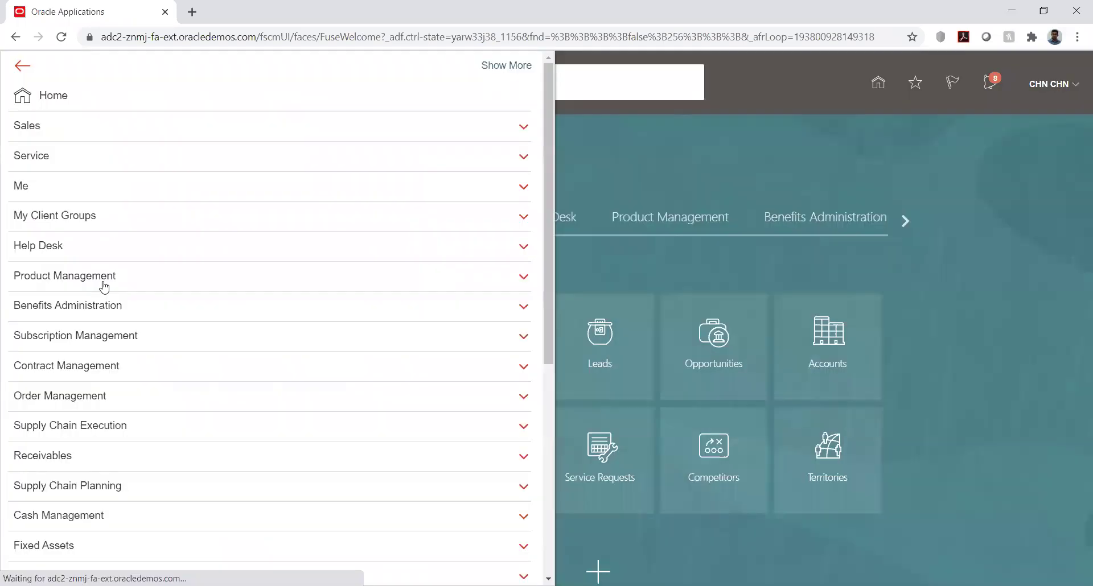
left_click_drag(549, 346, 530, 534)
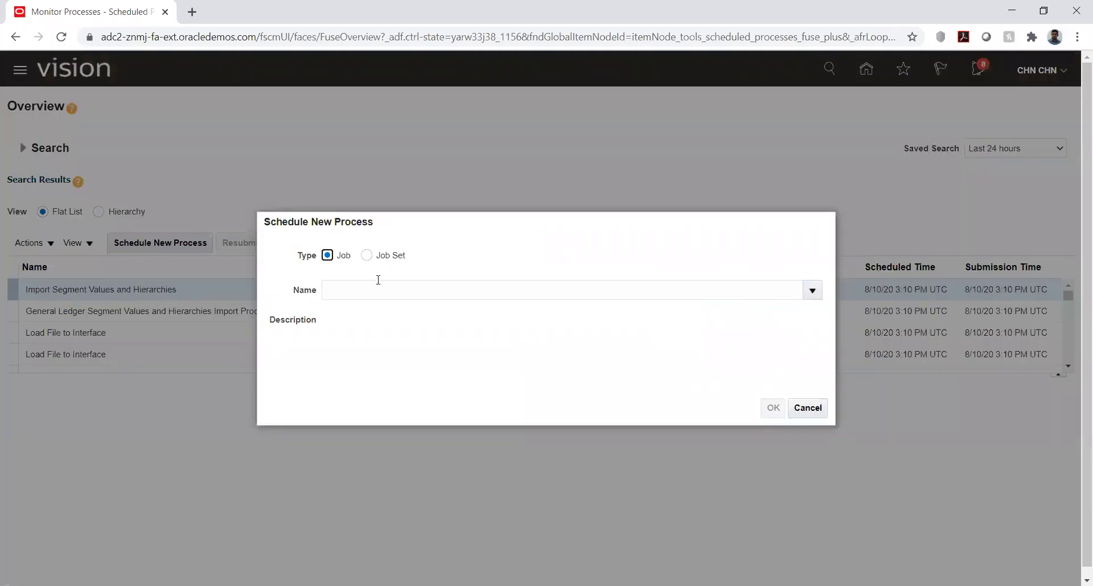
Choose the Load Interface File for Import job as the new process and open its process details.
left_click(384, 290)
type("load ")
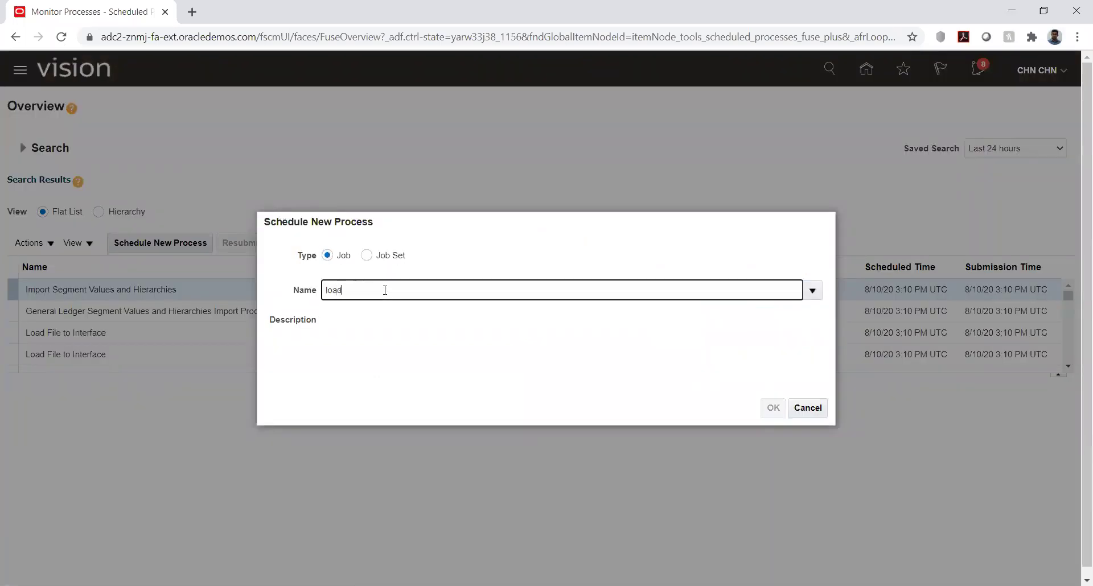
type("inter")
key("Tab")
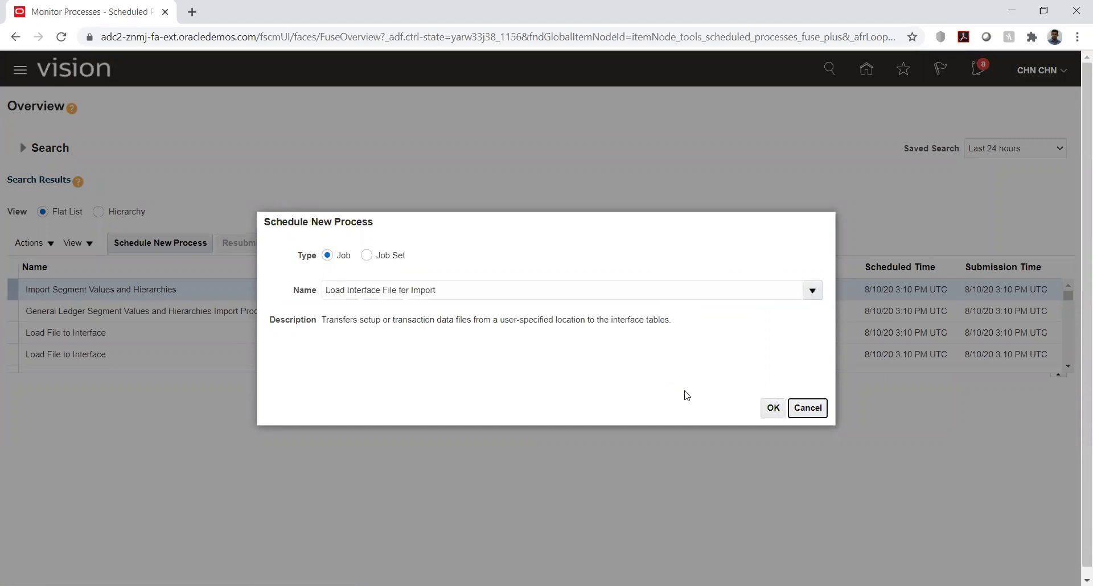
left_click(775, 409)
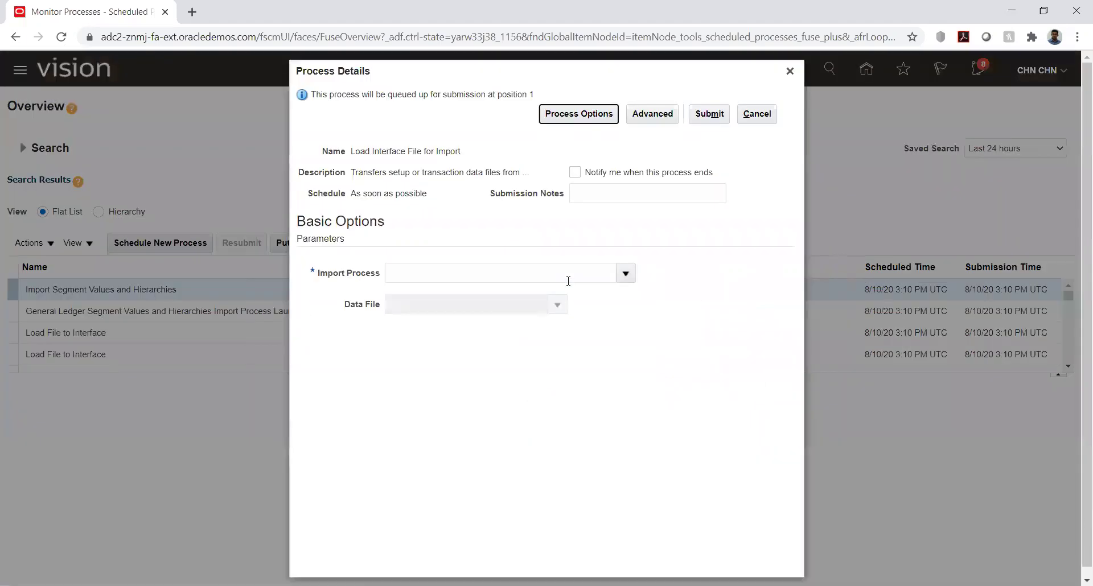
Search the import processes for Import% and choose Import Segment Values and Hierarchies as the Import Process.
left_click(625, 274)
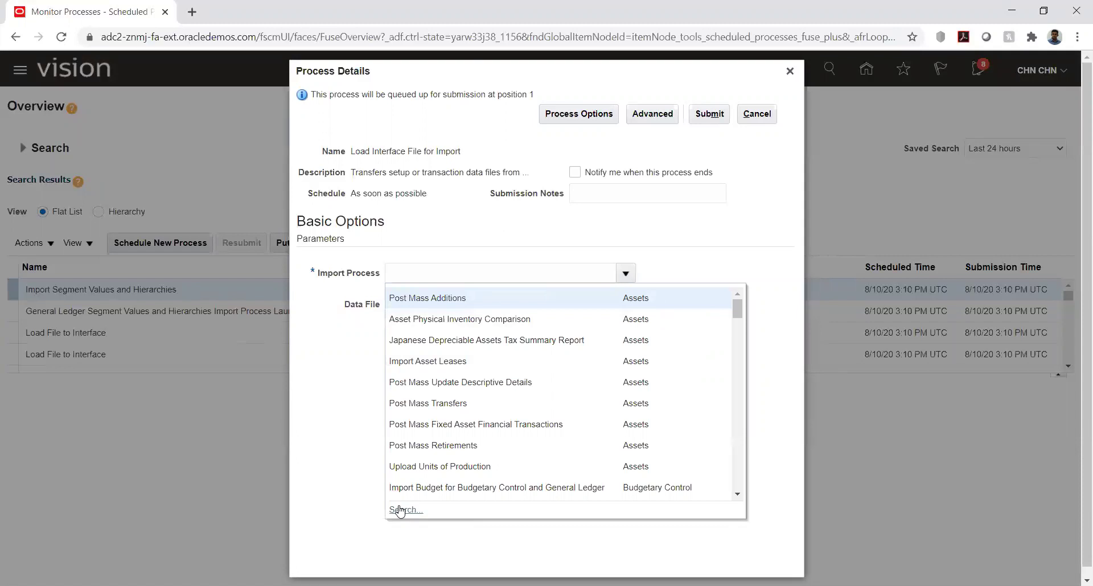
left_click(402, 510)
left_click(528, 303)
type("Import%")
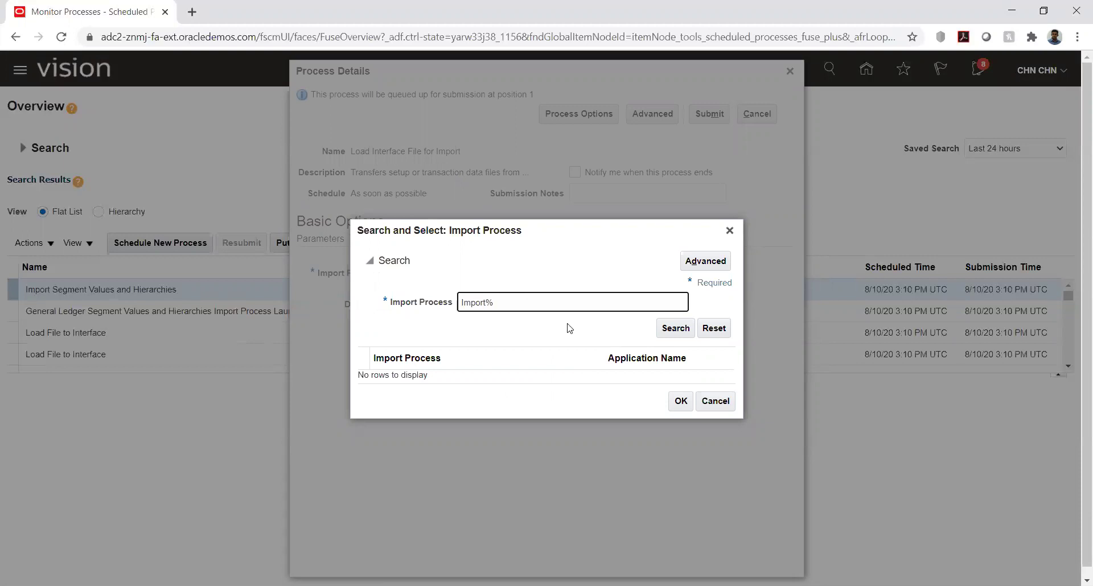
key("Return")
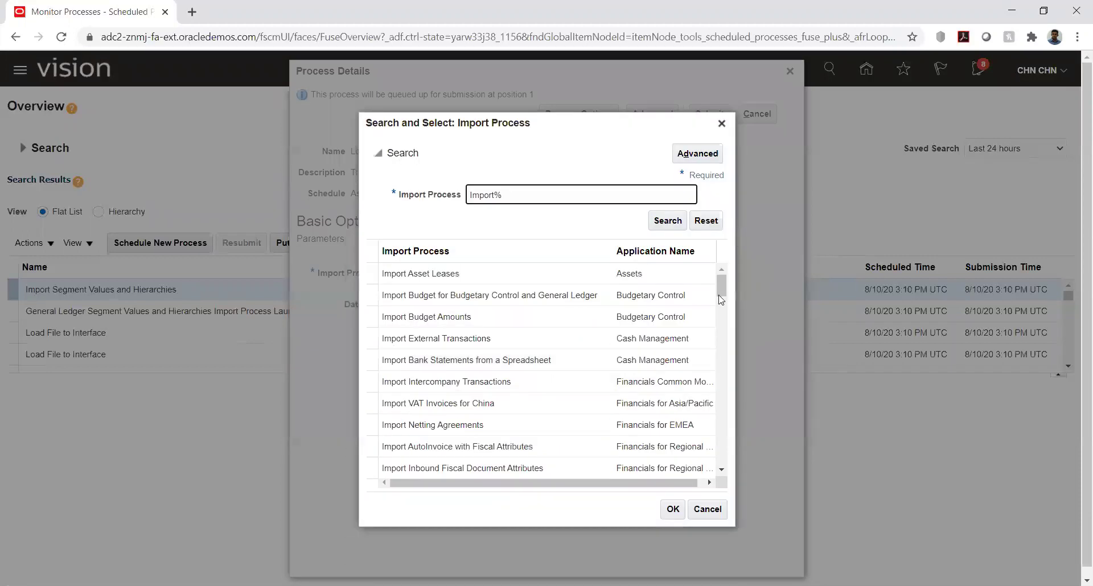
left_click(719, 300)
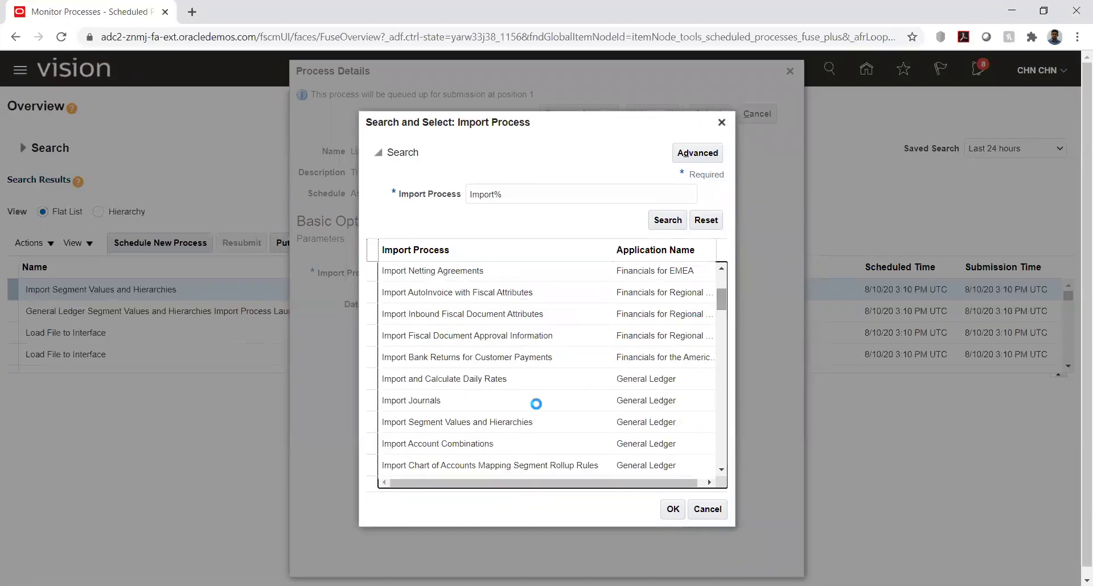
left_click(520, 422)
left_click(670, 510)
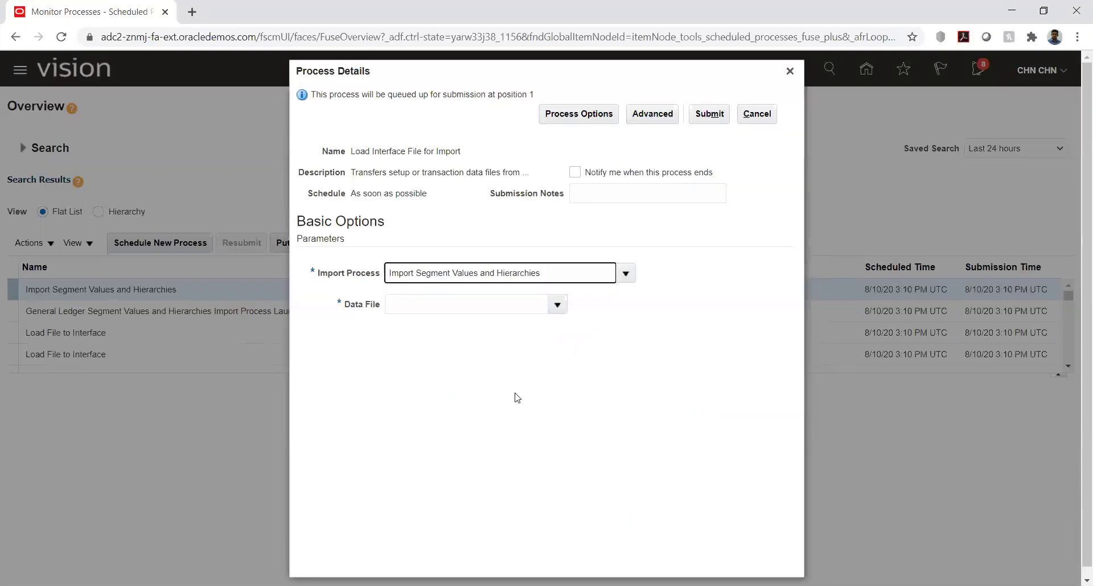
Upload glsegmentvaluesandhierarchy.zip from the Final folder in KK_PROJ's New folder (2) as the data file and submit the process.
left_click(557, 305)
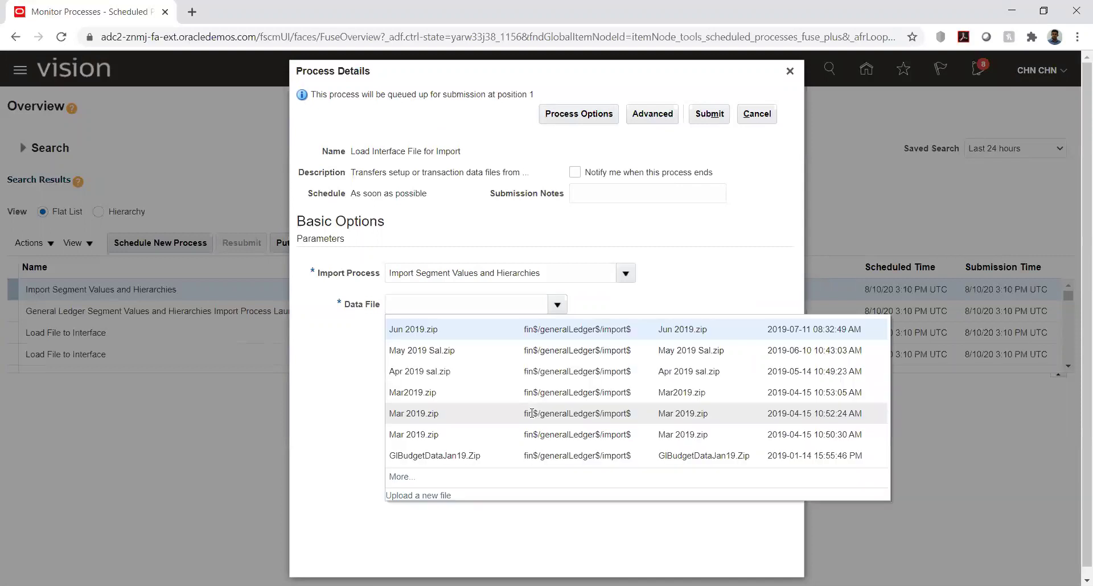
left_click(402, 497)
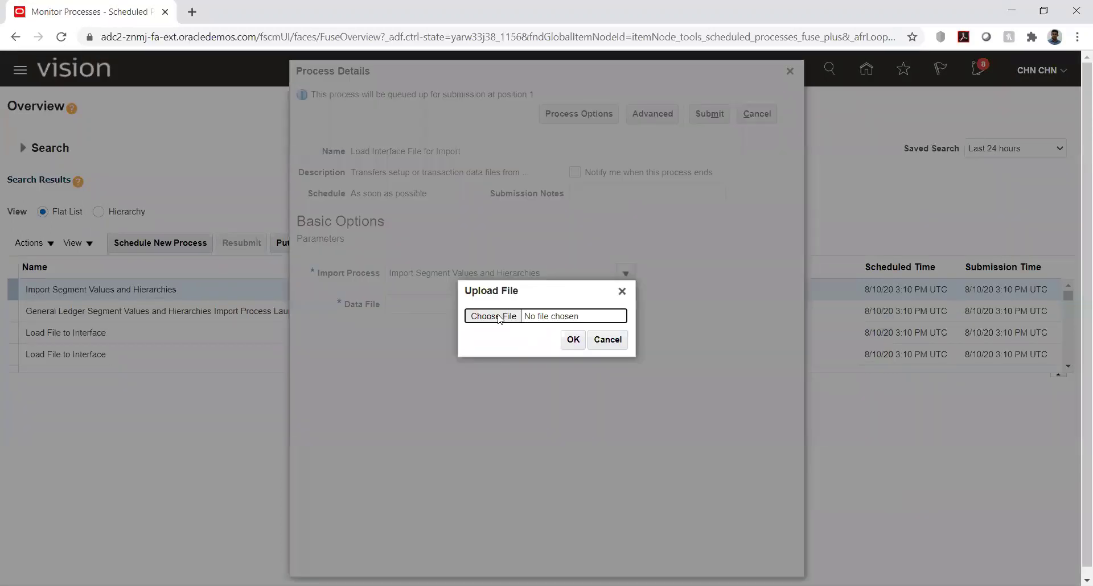
left_click(499, 317)
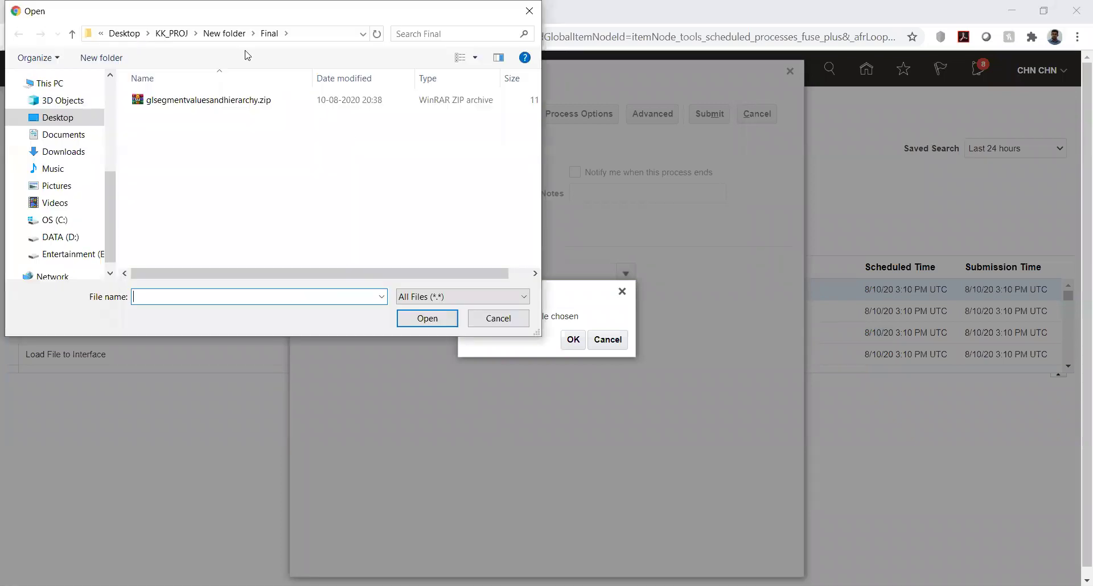
left_click(173, 34)
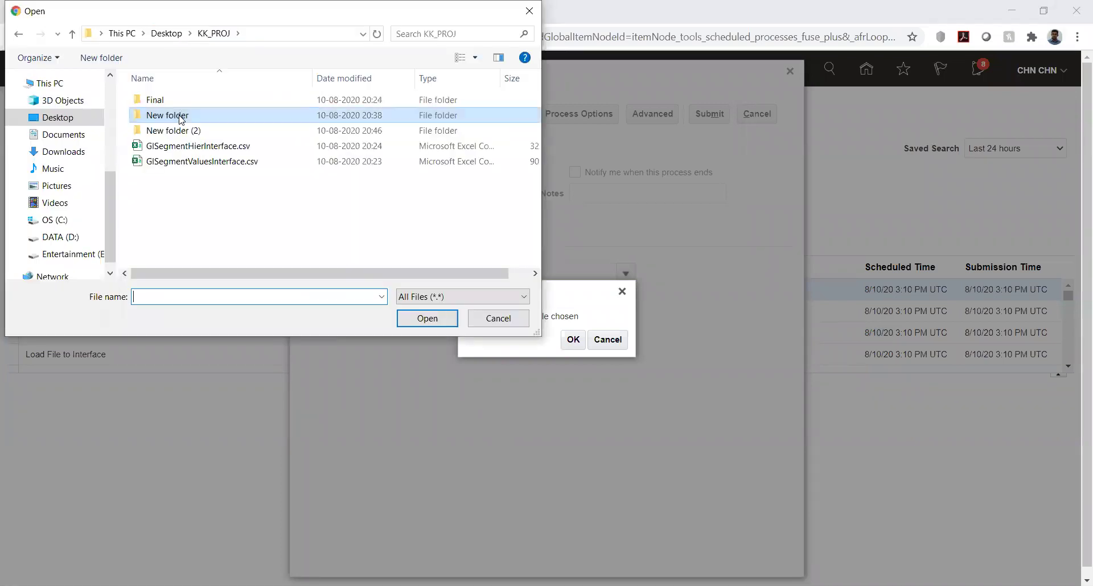
double_click(168, 130)
double_click(154, 101)
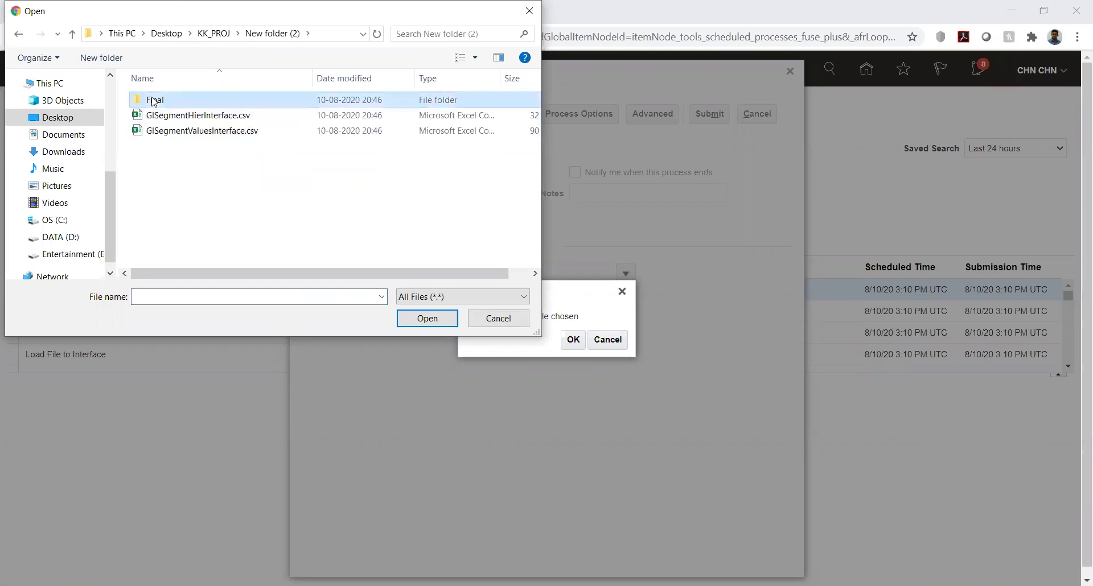
left_click(157, 100)
left_click(433, 321)
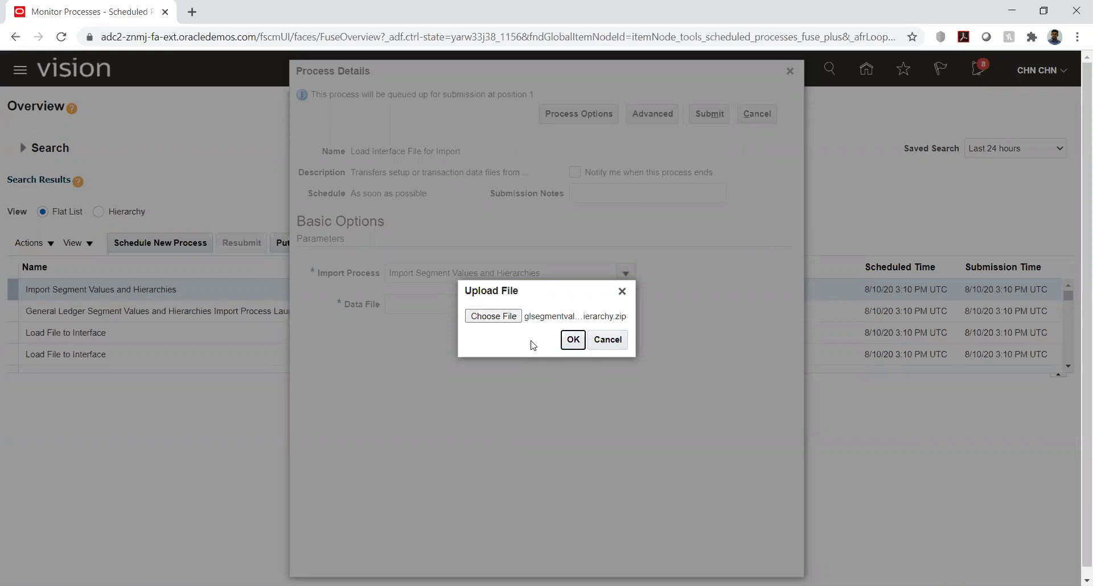
left_click(573, 340)
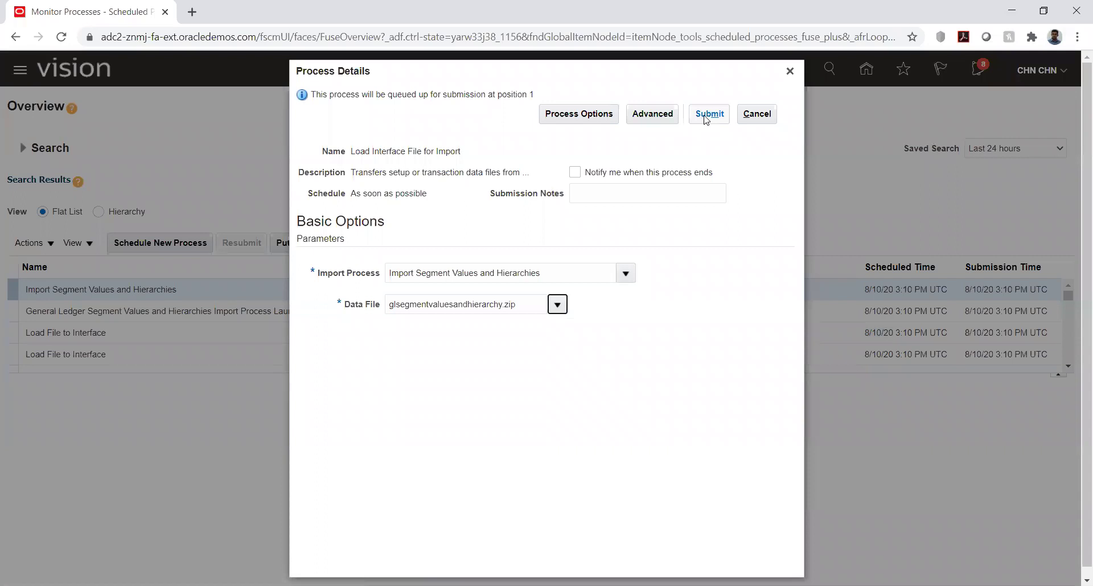
left_click(707, 117)
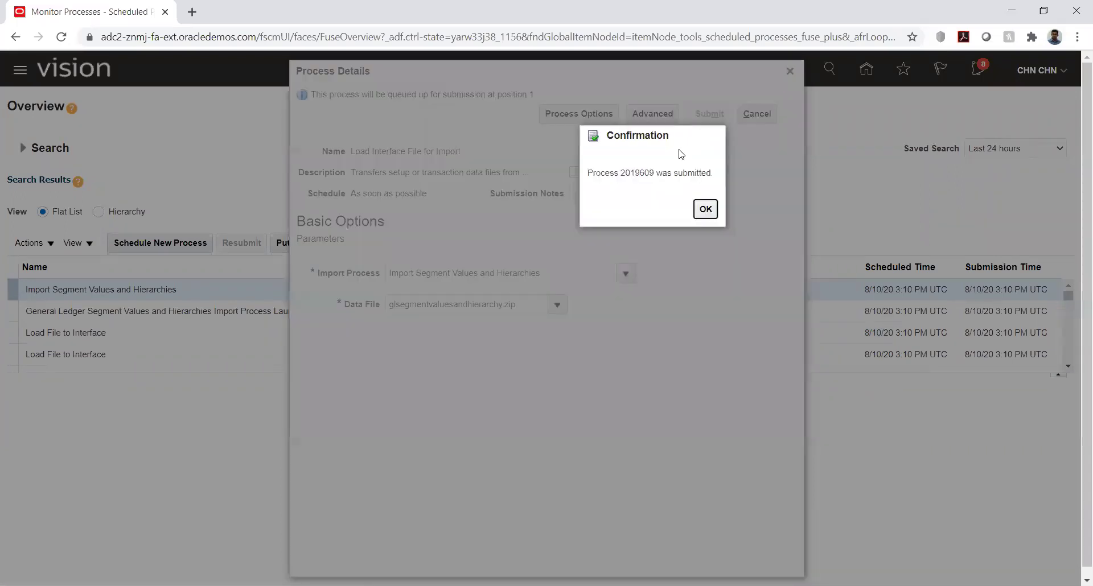
left_click(706, 209)
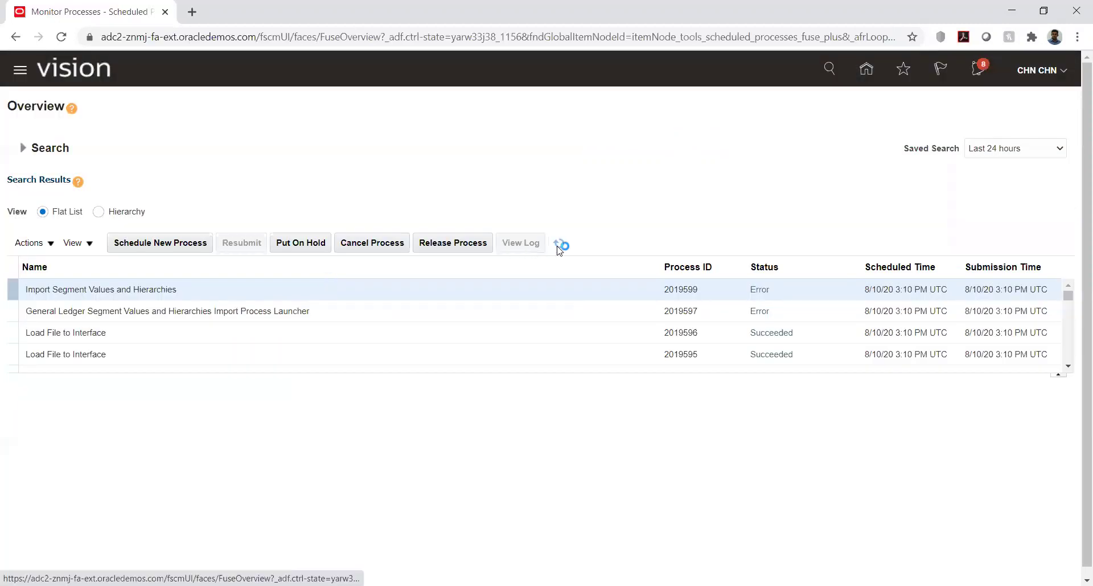
Refresh the scheduled processes list repeatedly to monitor the status of the submitted load and its child processes.
left_click(559, 244)
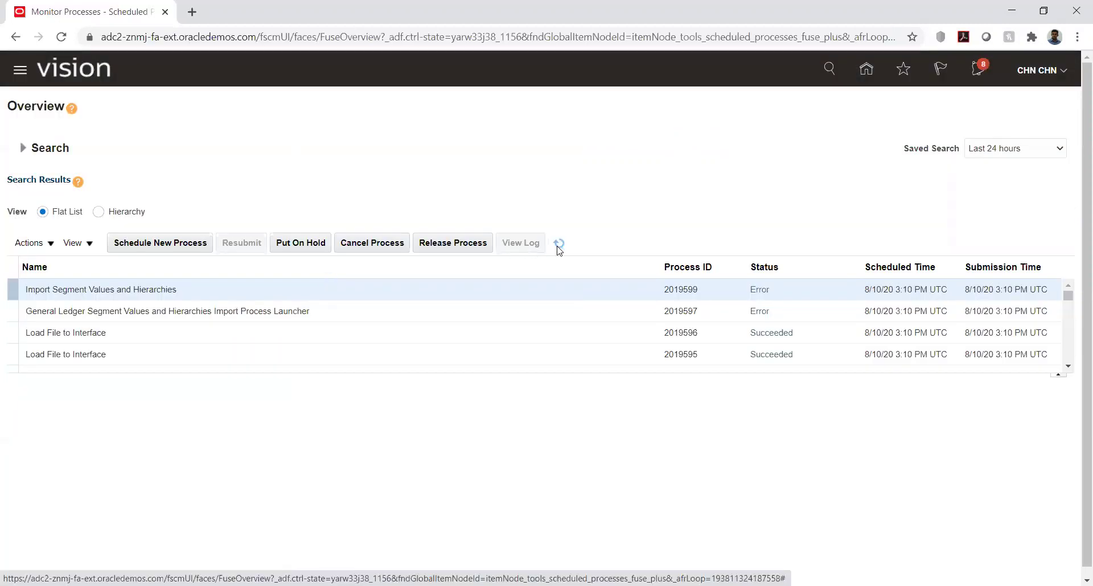
left_click(559, 244)
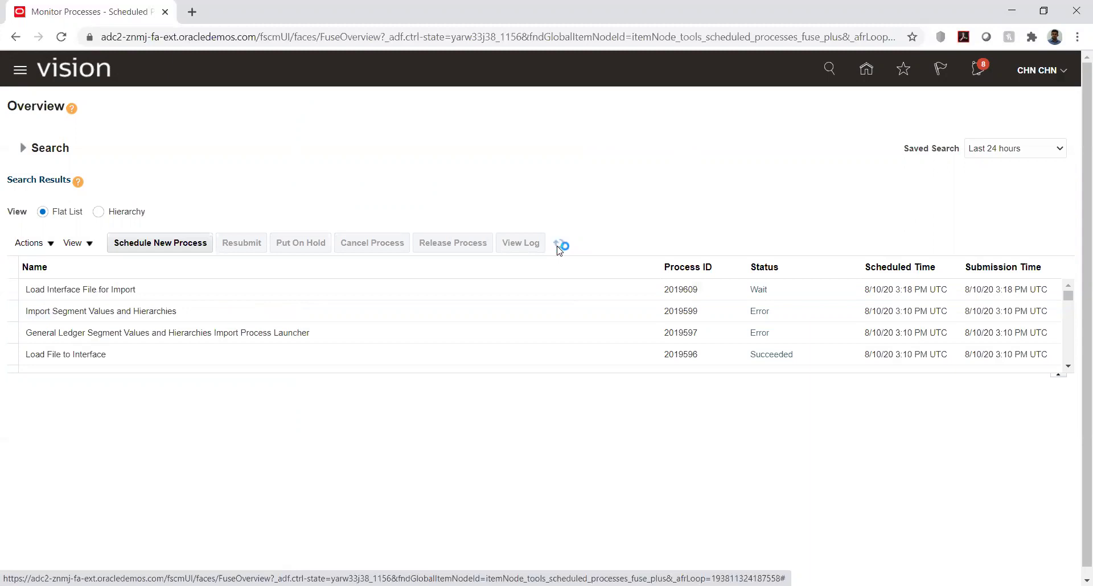
left_click(559, 245)
left_click(558, 247)
left_click(558, 244)
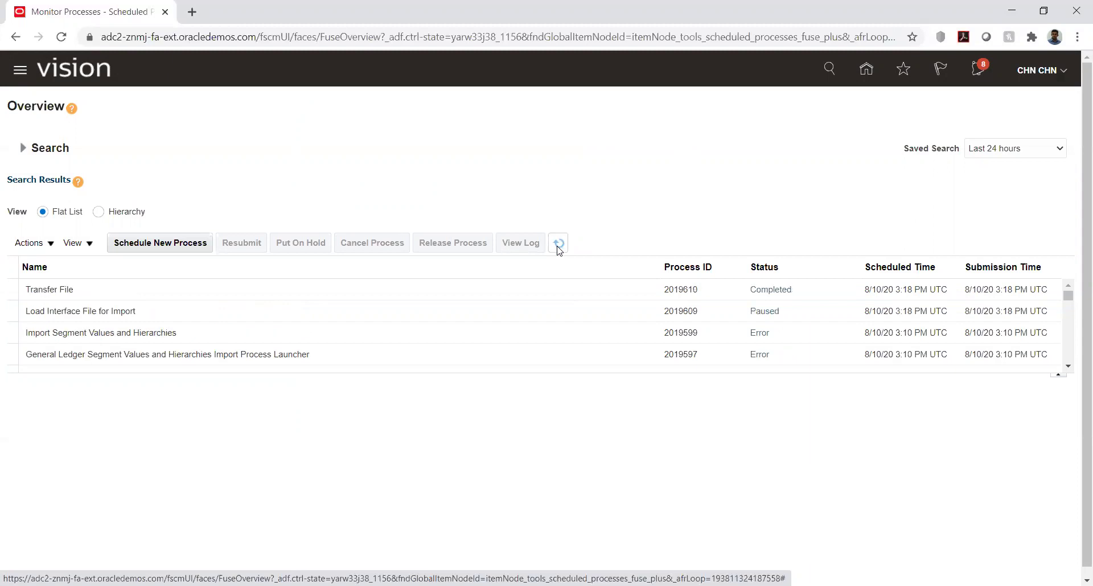
left_click(558, 245)
left_click(558, 245)
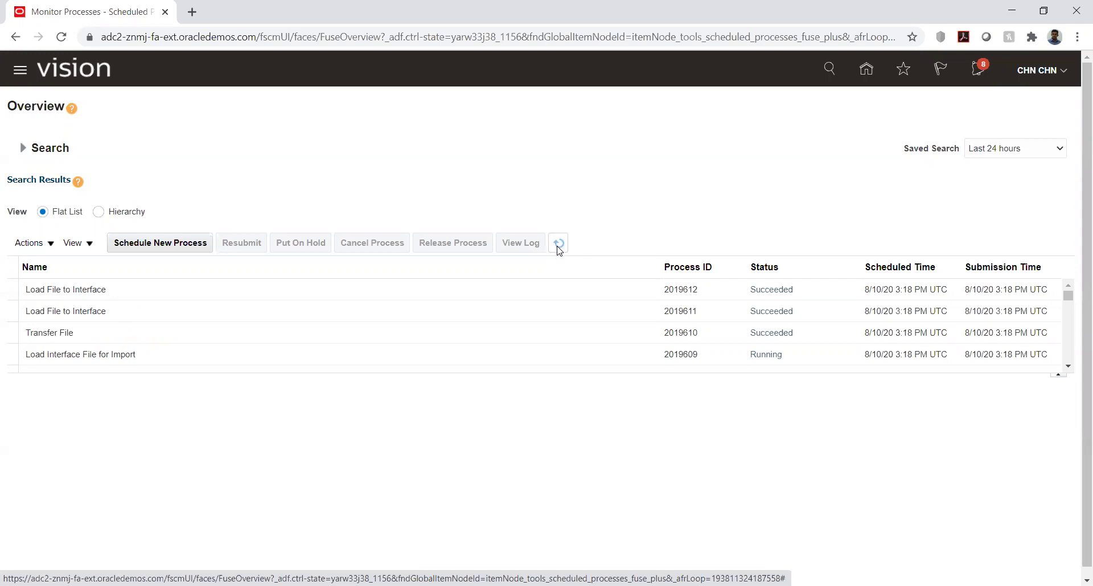
left_click(558, 247)
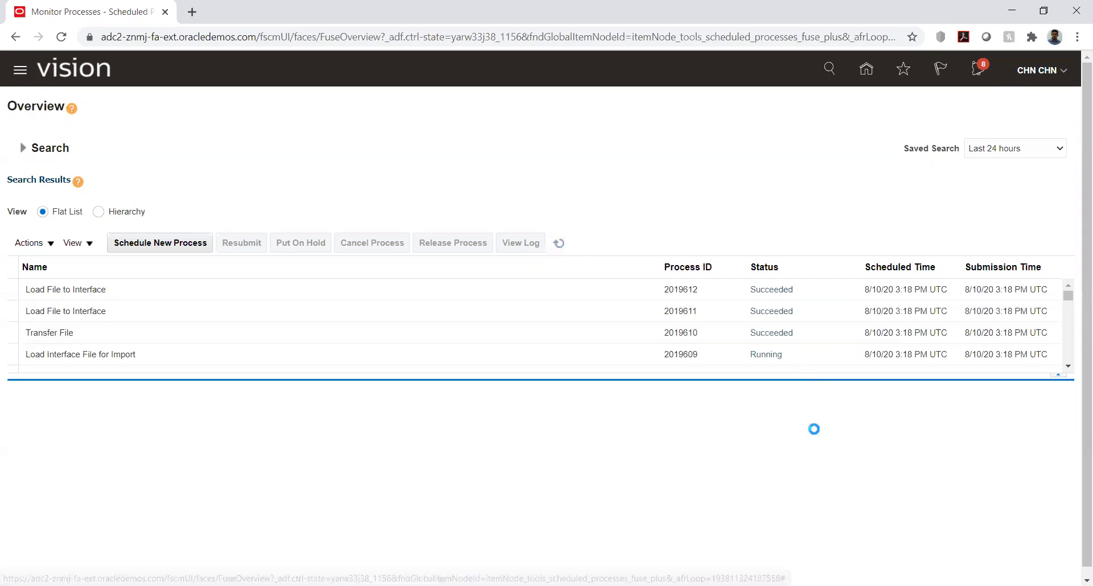
left_click(559, 246)
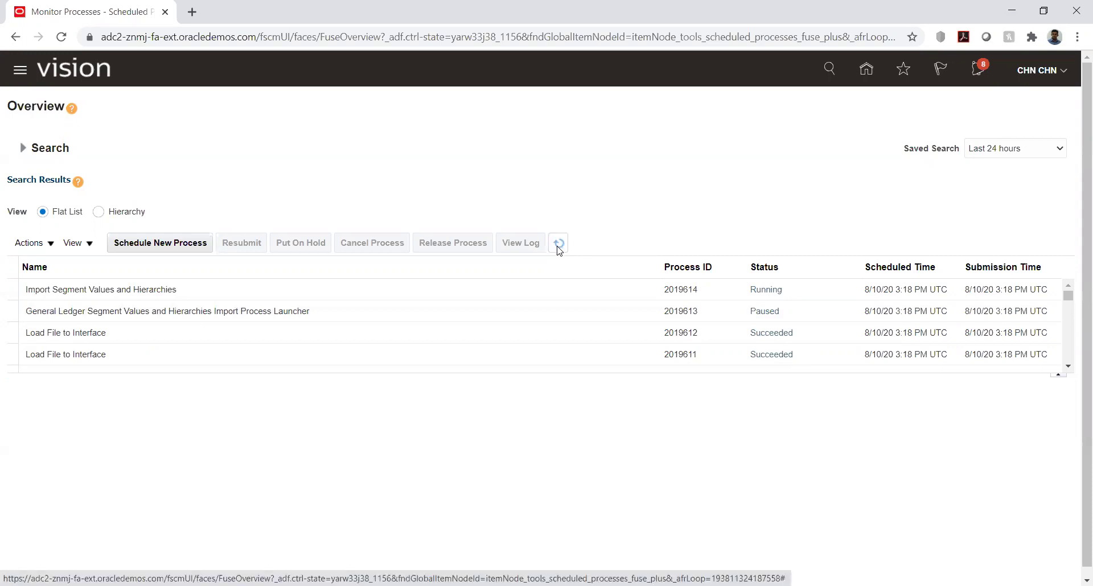
left_click(559, 251)
left_click(557, 245)
left_click(558, 244)
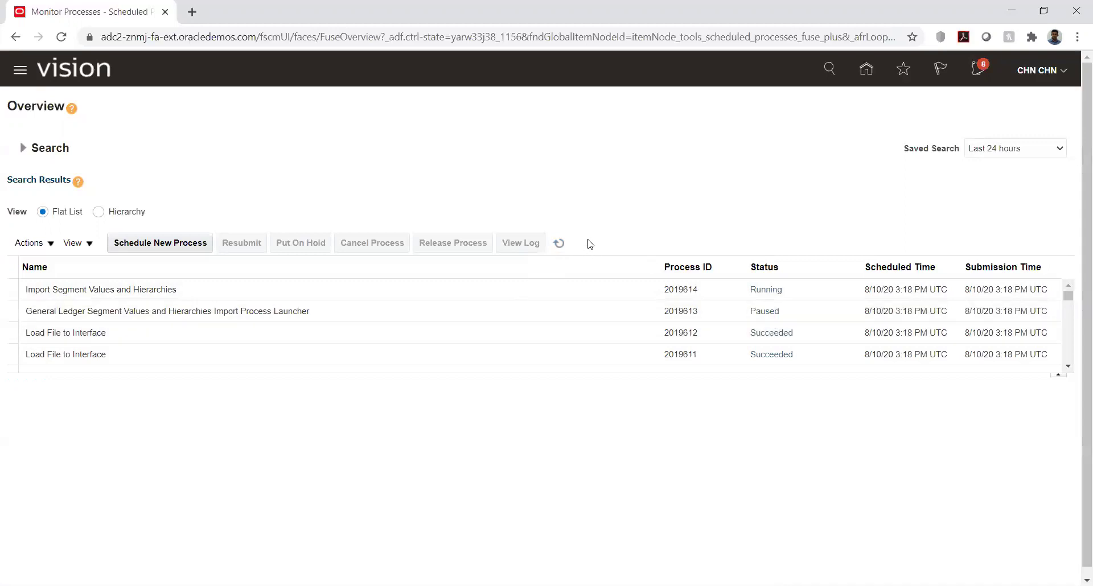
left_click(560, 243)
left_click(561, 243)
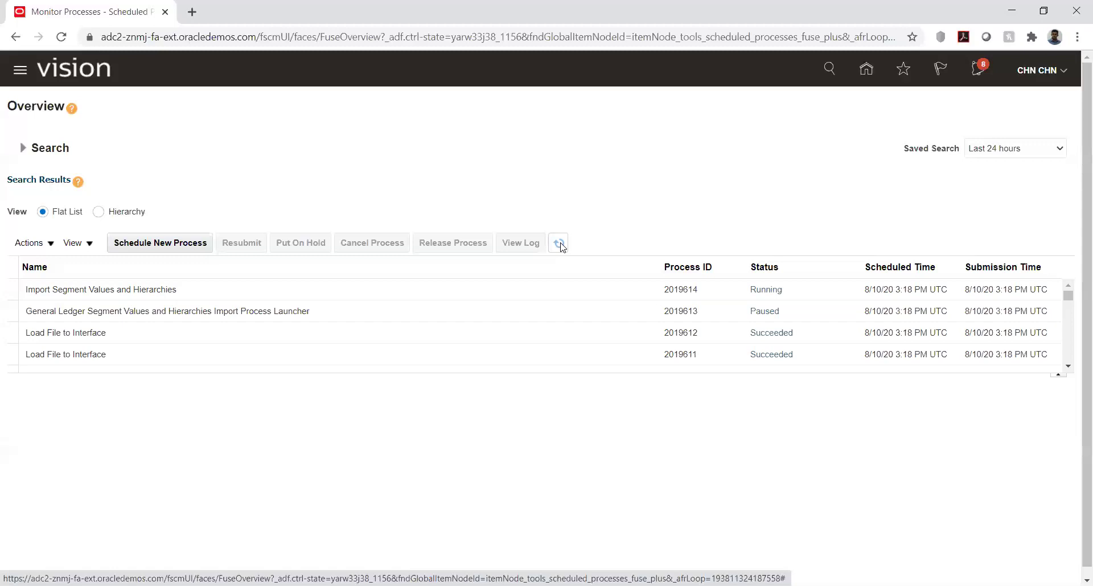
left_click(561, 244)
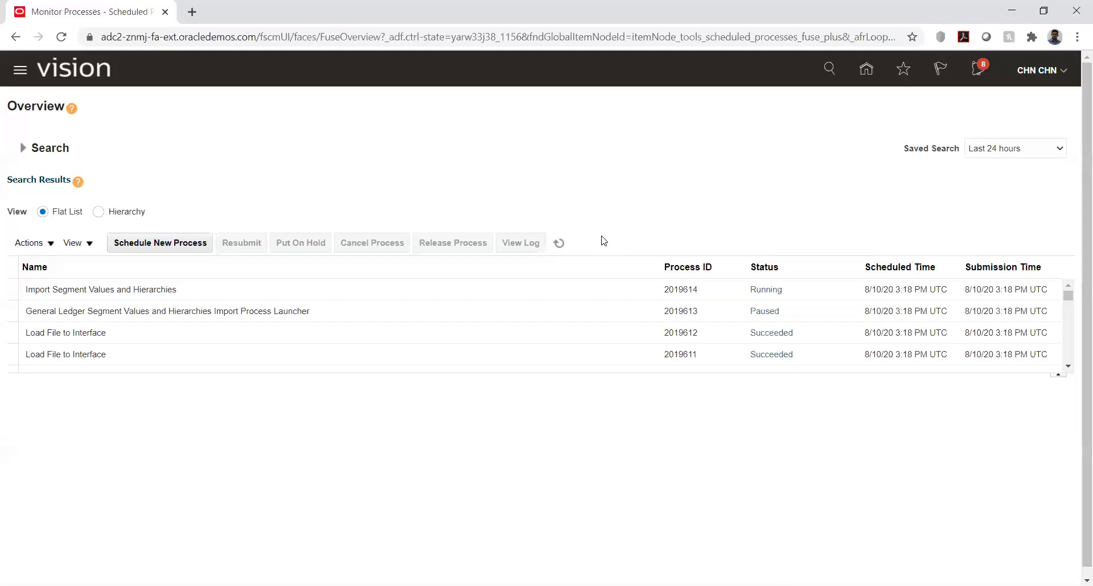
left_click(558, 245)
left_click(558, 244)
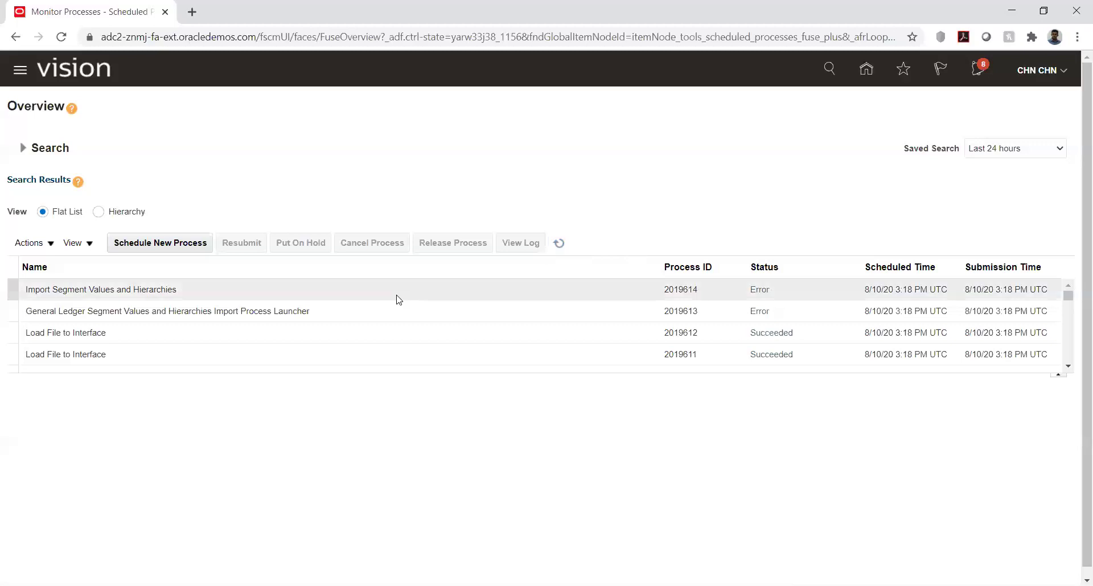
Open the log attachment of the newest Import Segment Values and Hierarchies process to examine its status, and close the attachments.
left_click(338, 289)
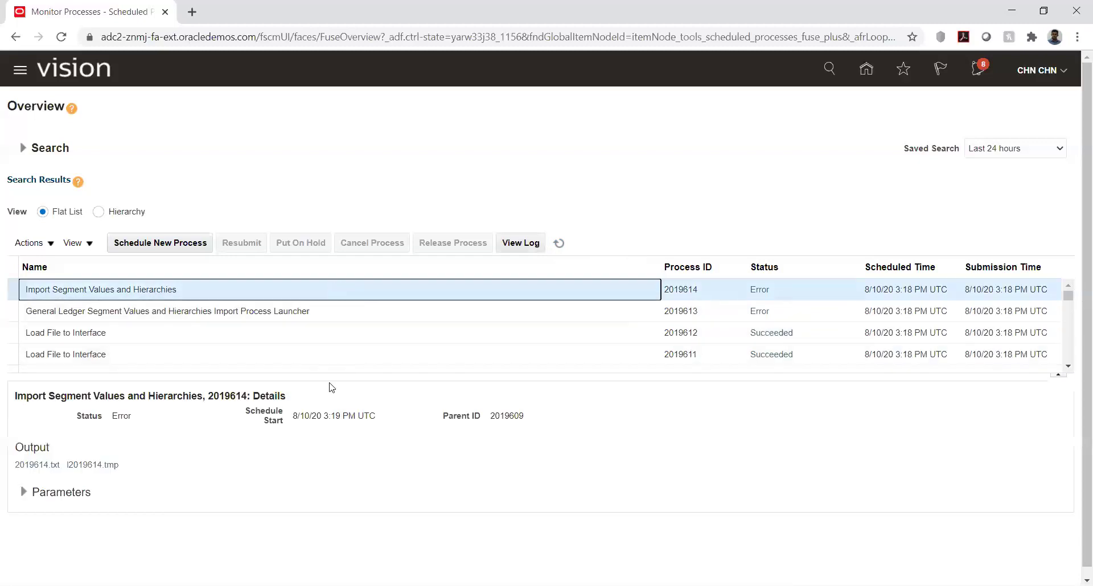
left_click(560, 243)
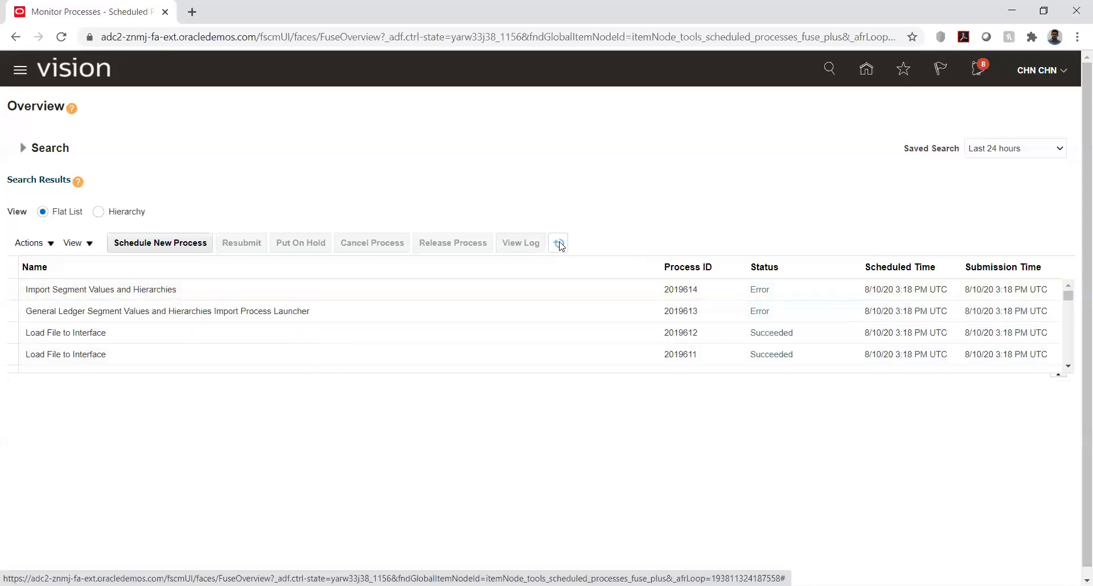
left_click(350, 290)
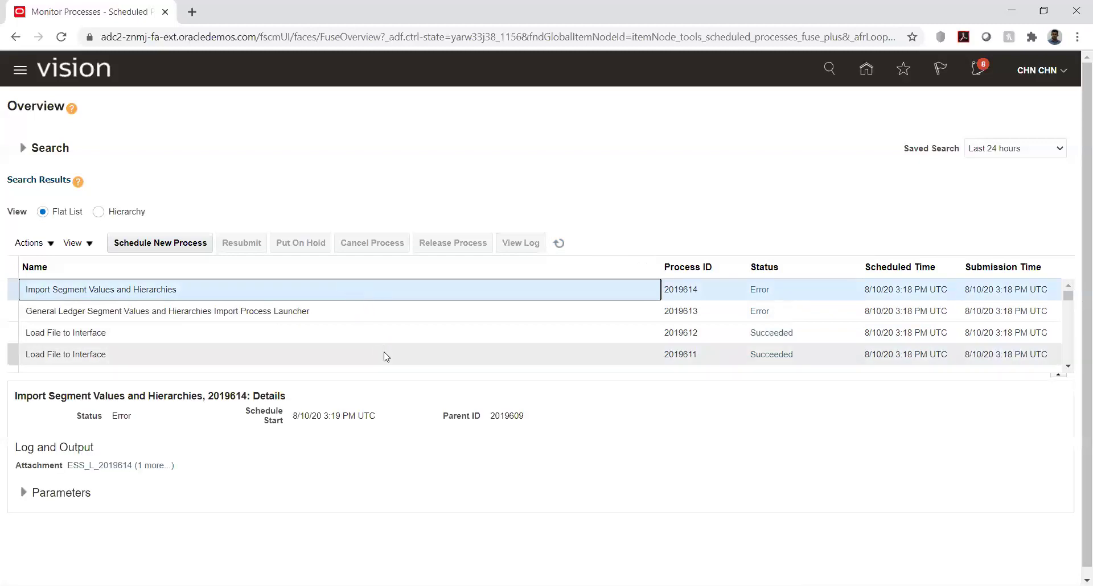
left_click(154, 466)
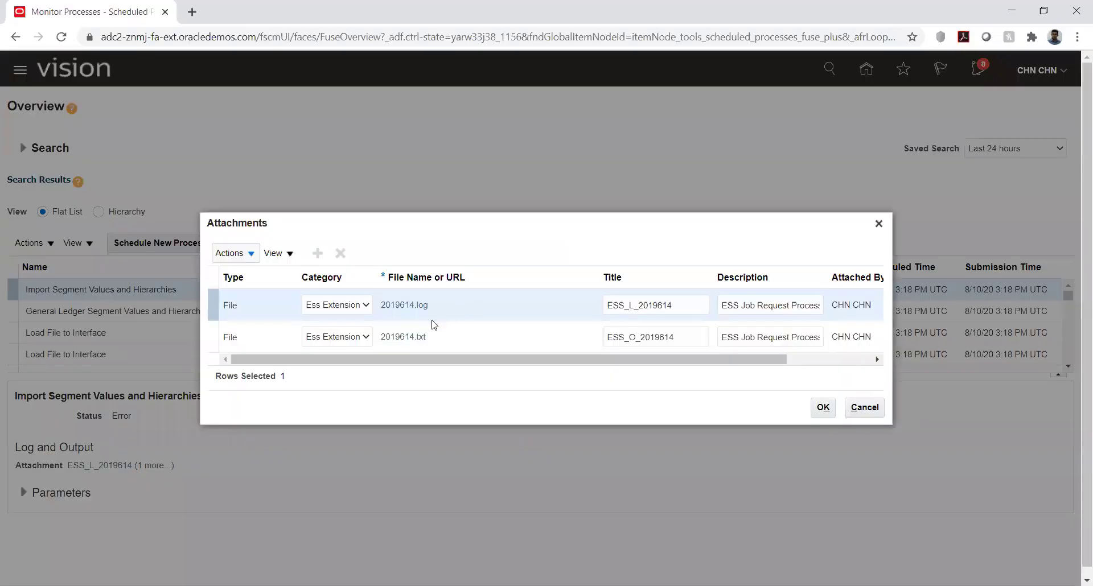
left_click(403, 308)
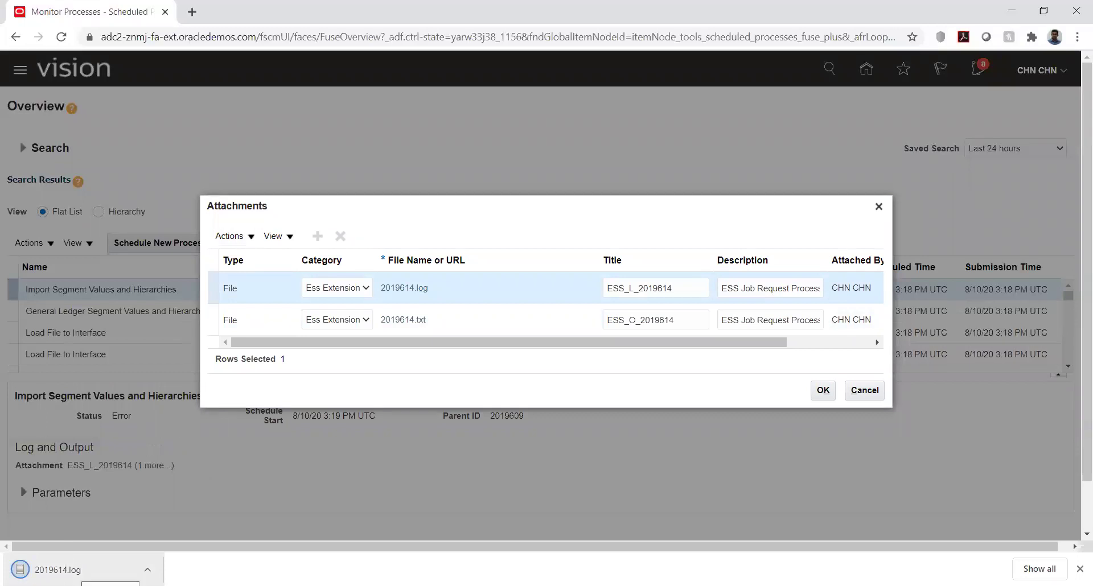
left_click(74, 570)
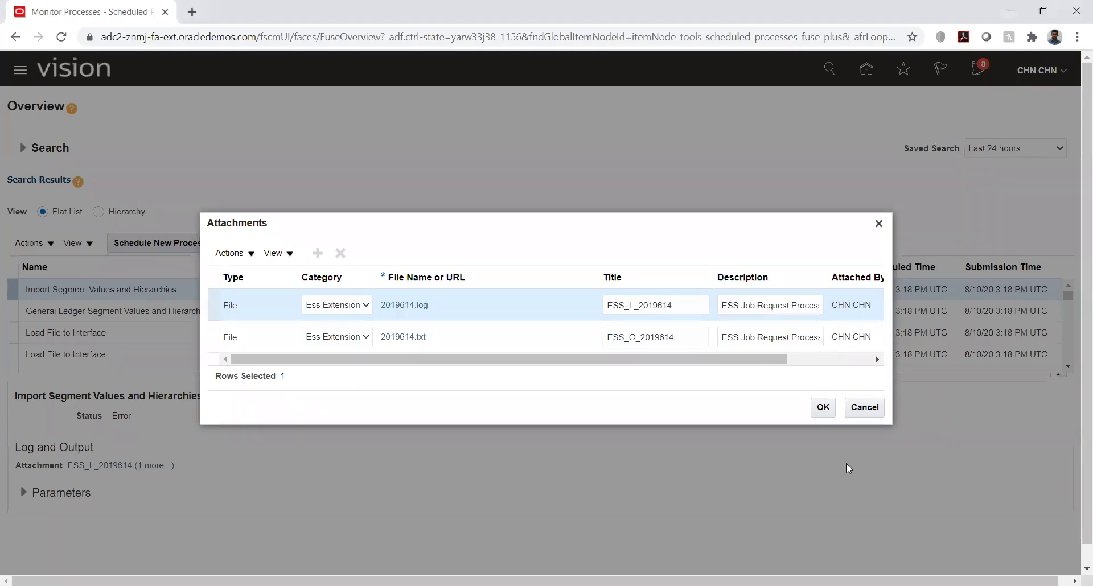
left_click(824, 407)
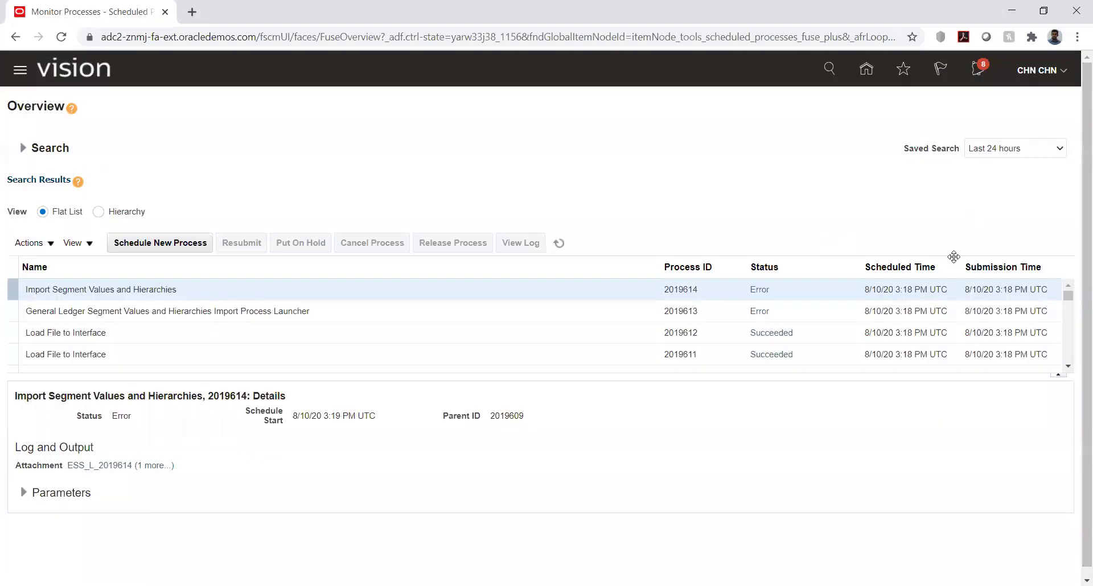
Go to Setup and Maintenance and open Manage Implementation Projects.
left_click(1062, 72)
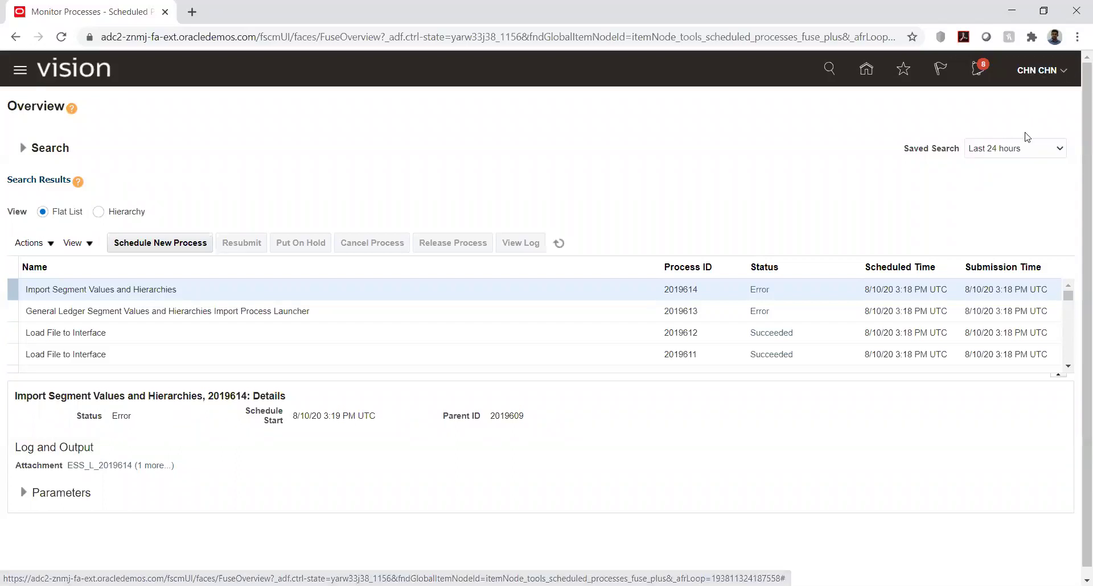
left_click(819, 277)
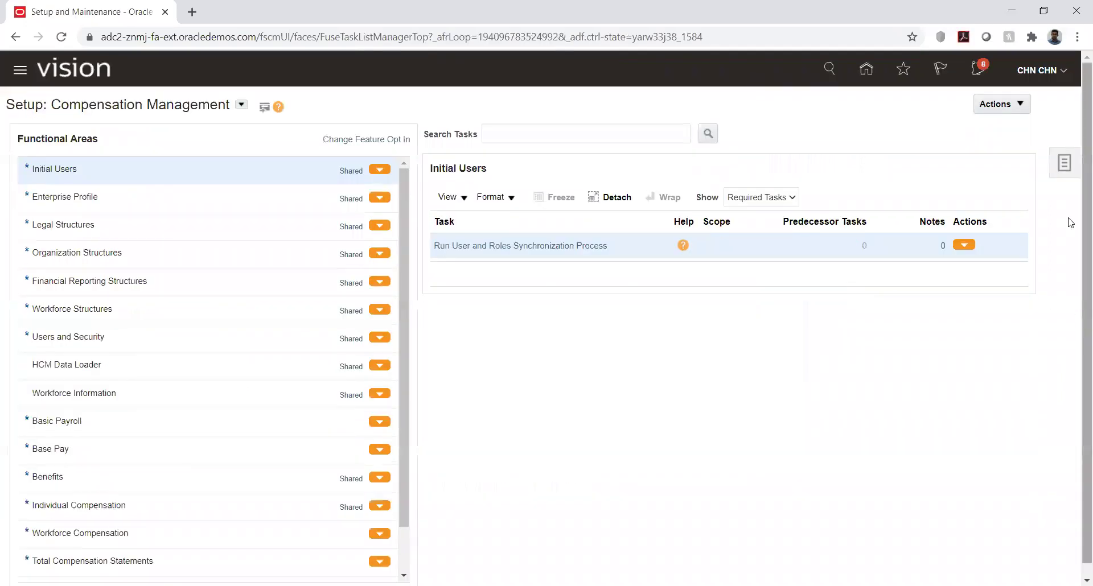
left_click(1063, 170)
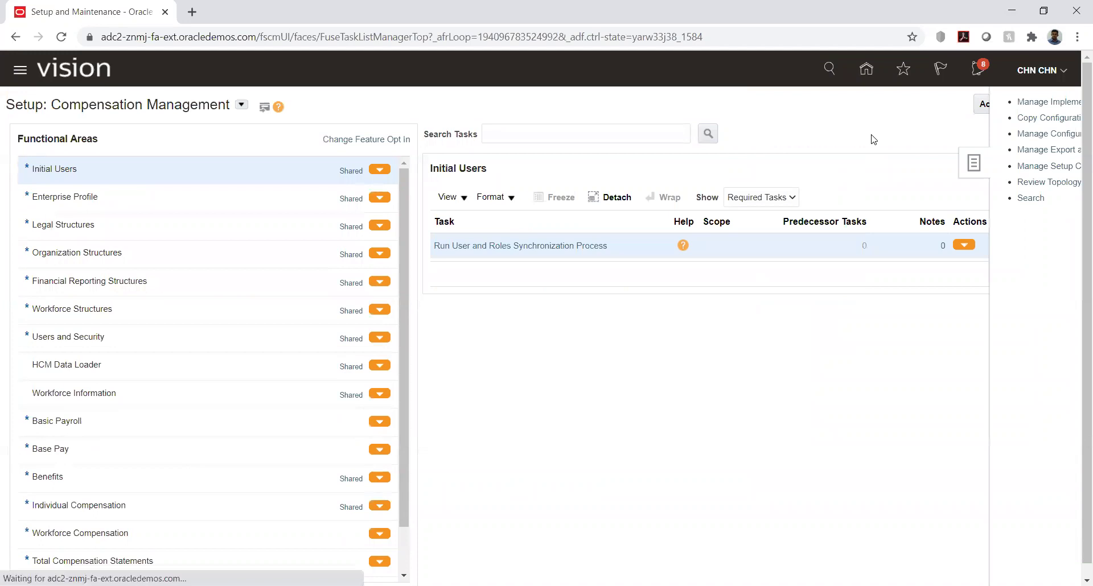
left_click(949, 101)
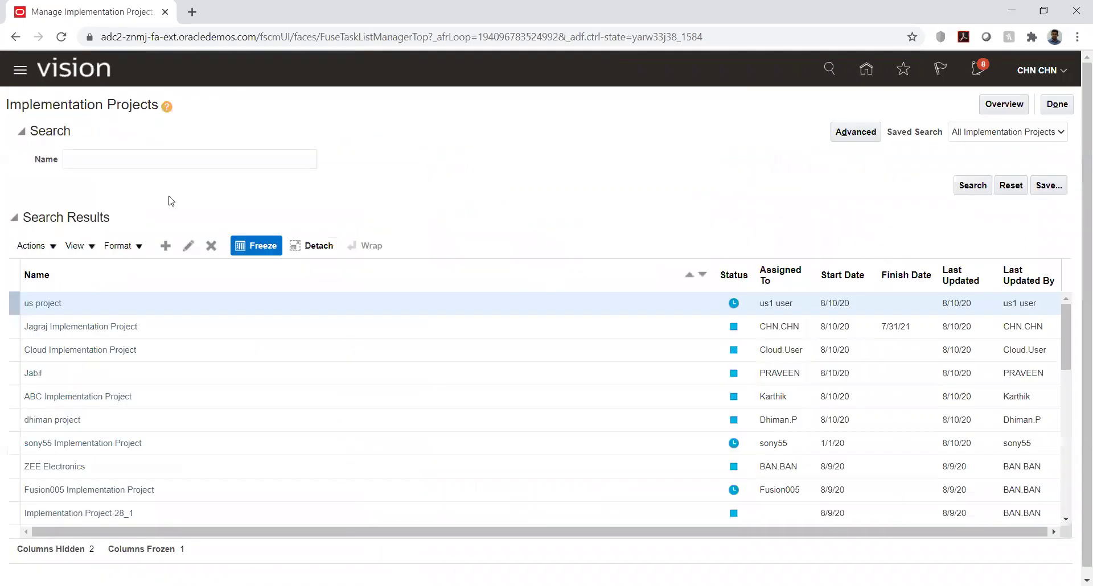
Search the implementation projects for kk, open KK Implementation, and go to its Manage Chart of Accounts Value Set Values task.
left_click(200, 162)
type("kk")
key("Return")
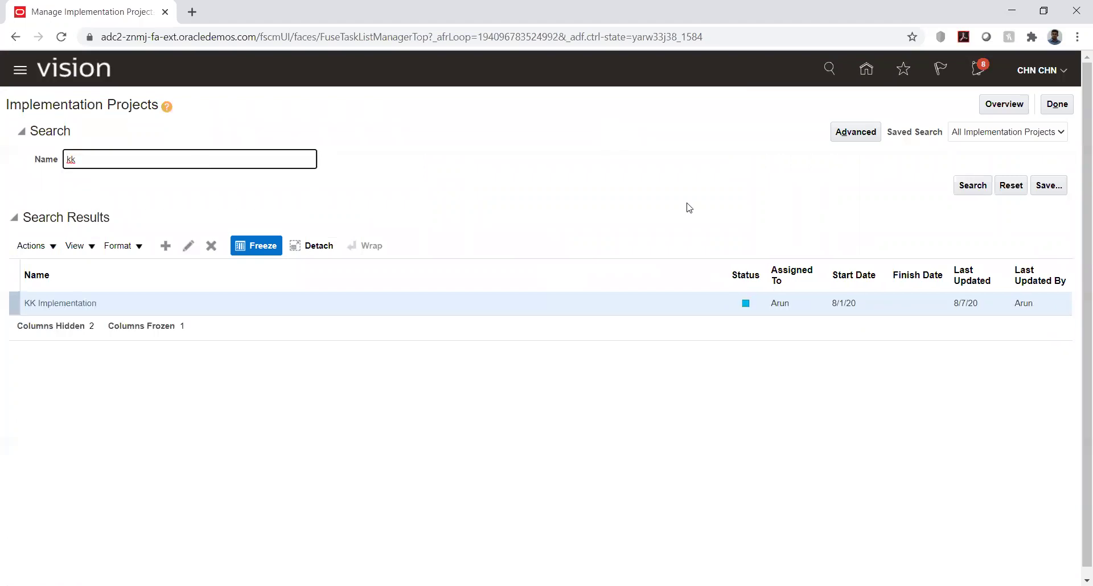
left_click(77, 309)
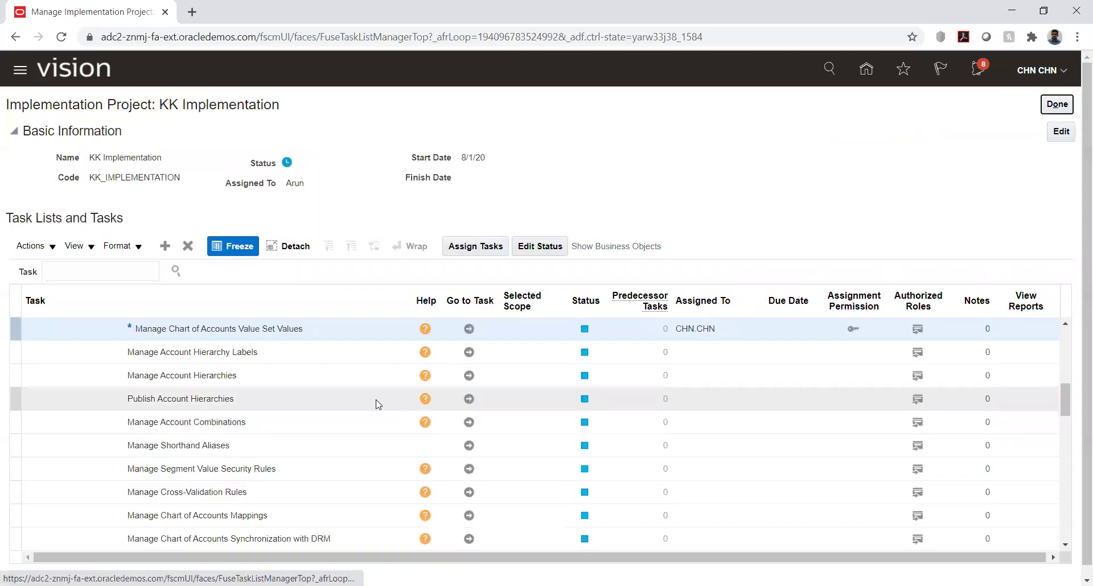
left_click(468, 328)
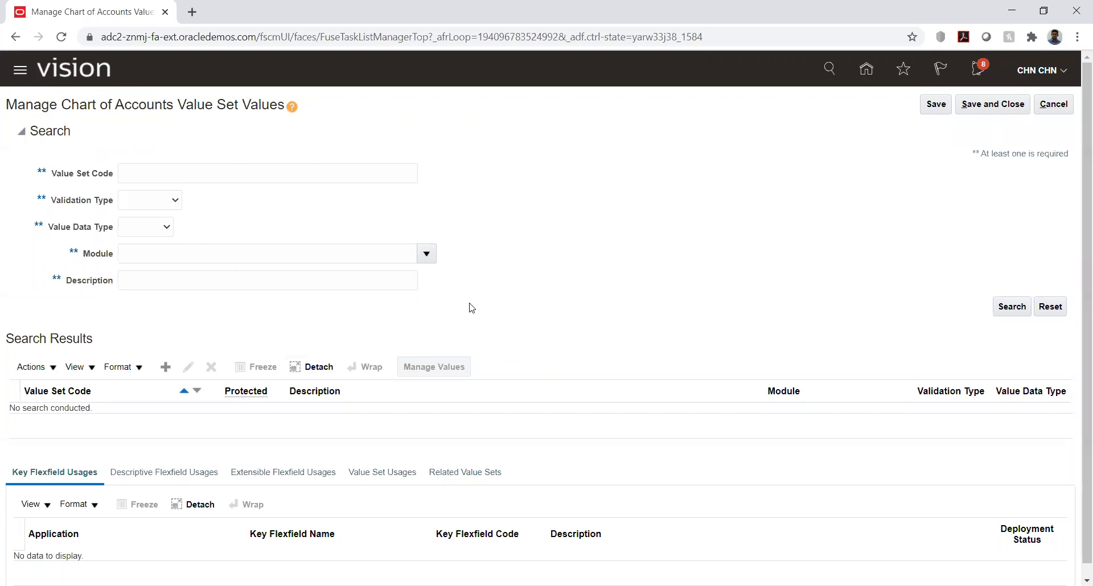
Search the value sets by code kk and open Manage Values for KK_Acc.
left_click(243, 177)
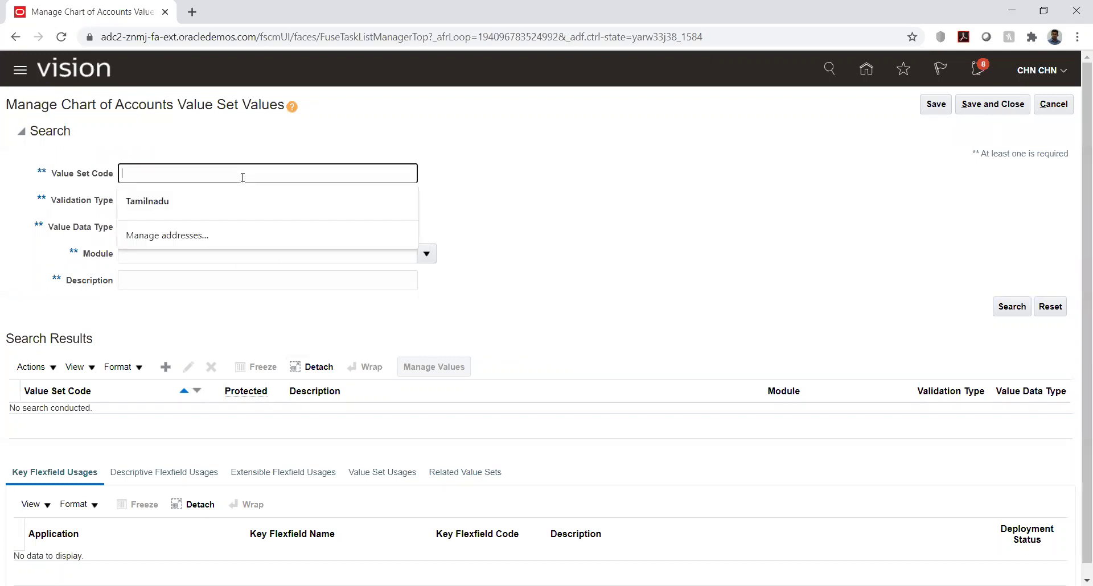
type("kk")
key("Return")
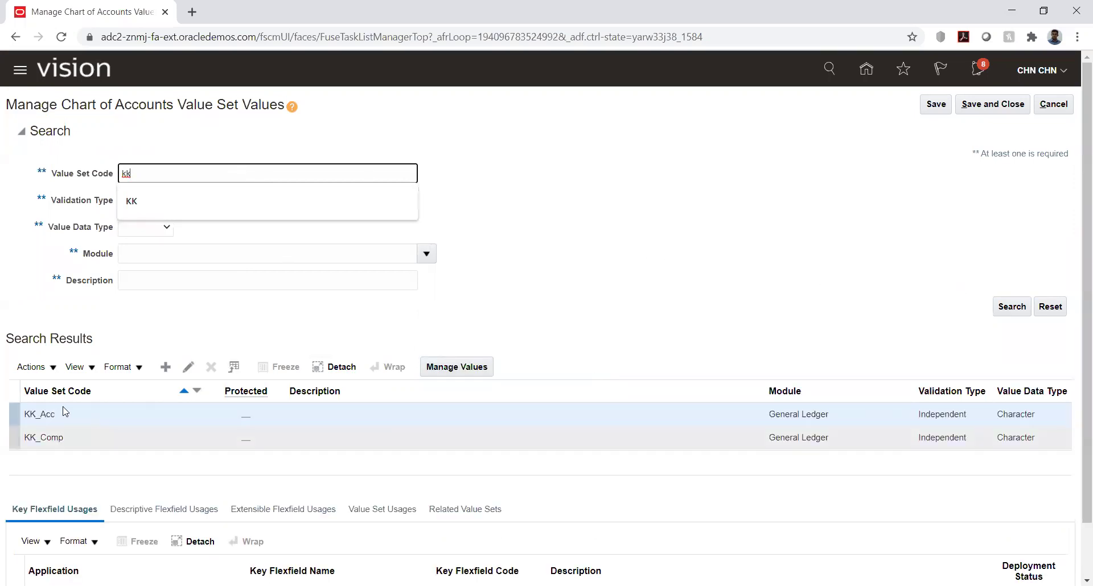
left_click_drag(88, 419, 437, 372)
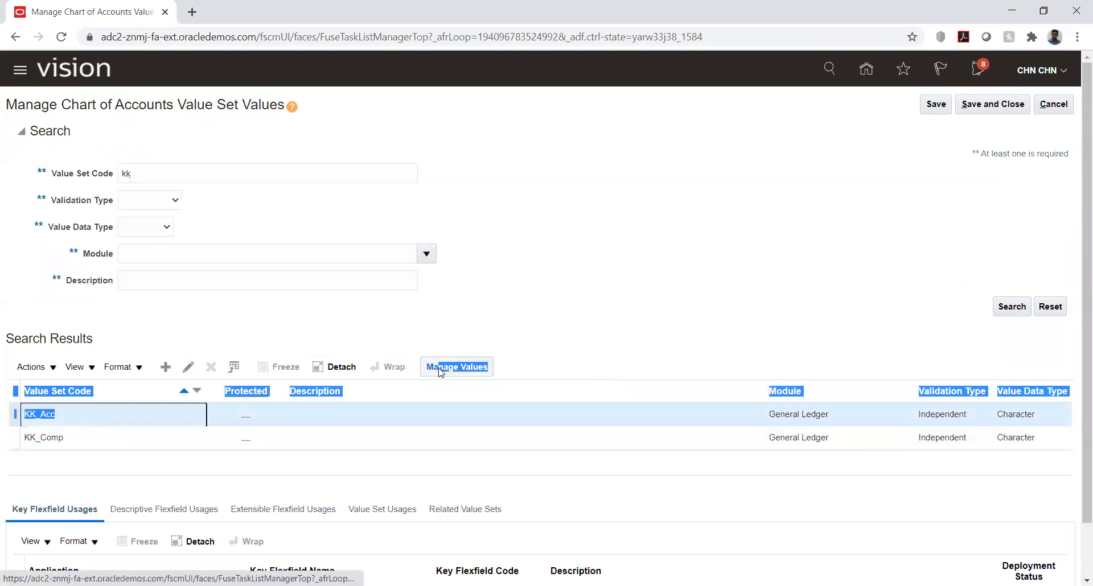
left_click(439, 371)
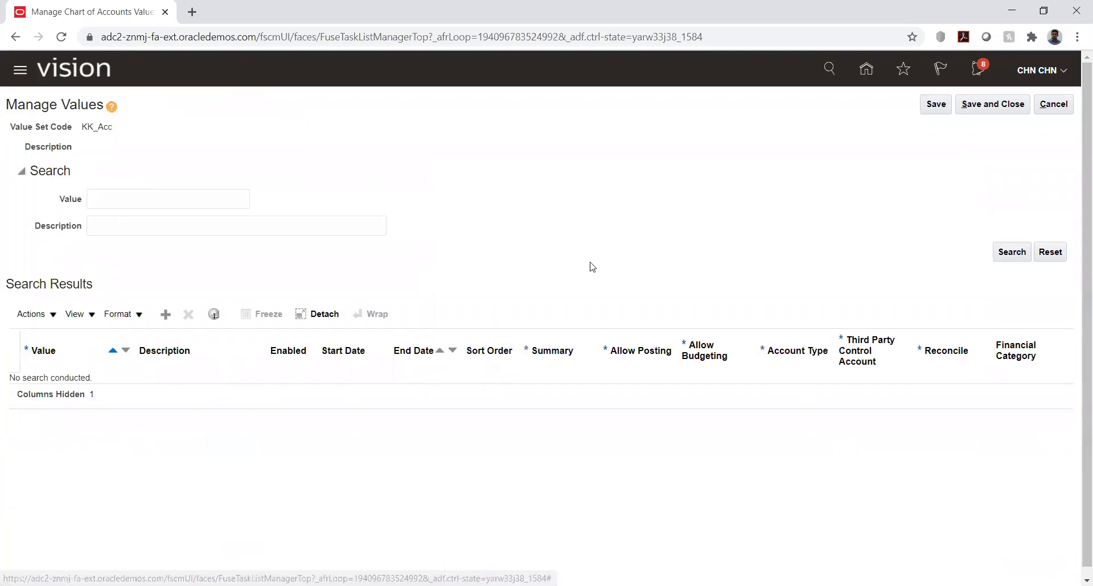
List all values of the KK_Acc value set and look through the loaded accounts, descriptions and account types.
left_click(1011, 254)
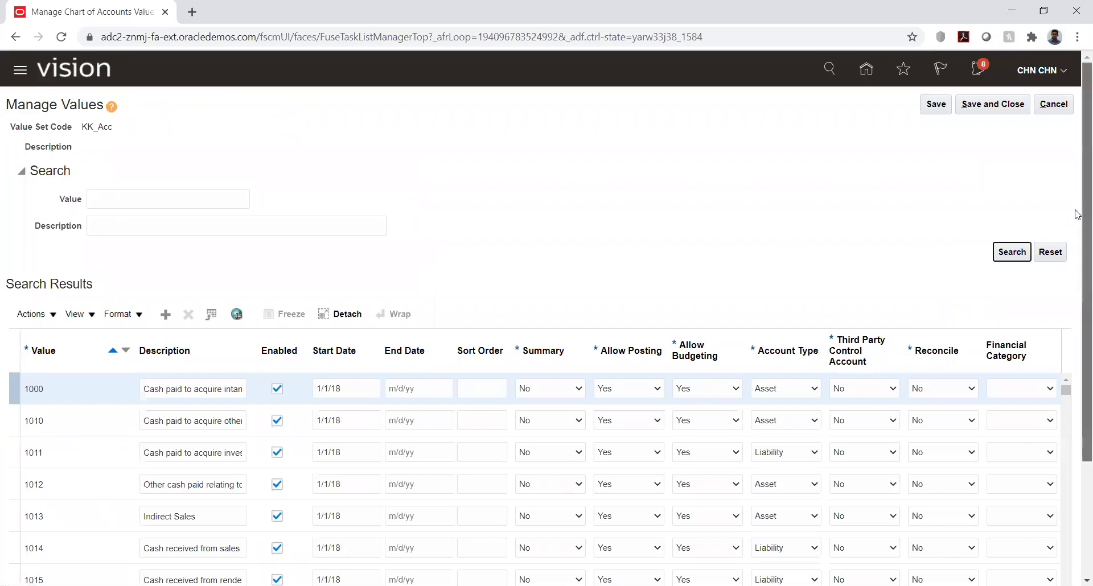
scroll(1077, 250, "down", 3)
scroll(1078, 326, "down", 1)
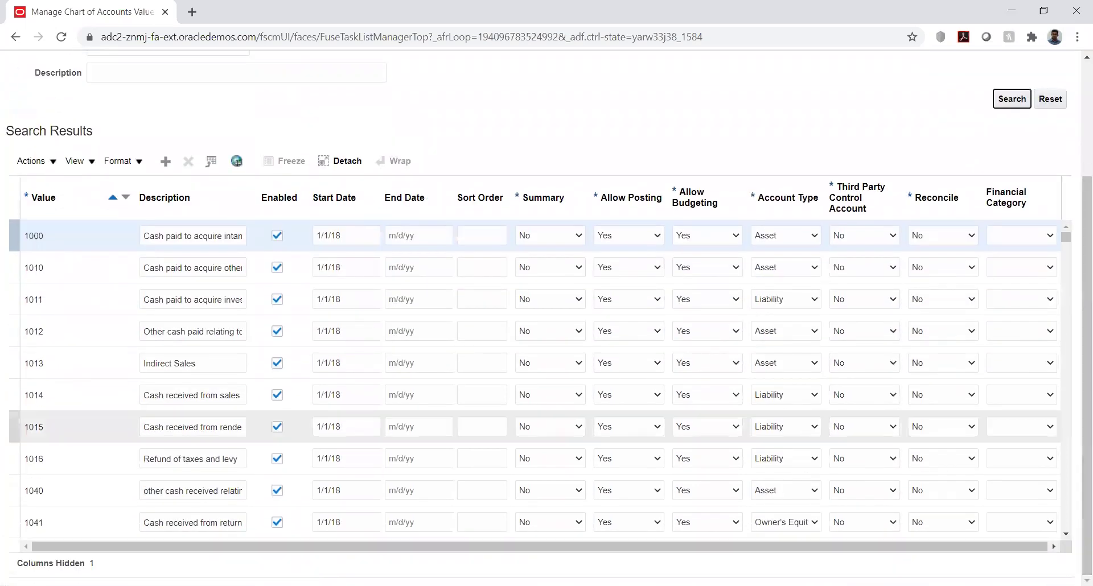
scroll(1066, 537, "down", 5)
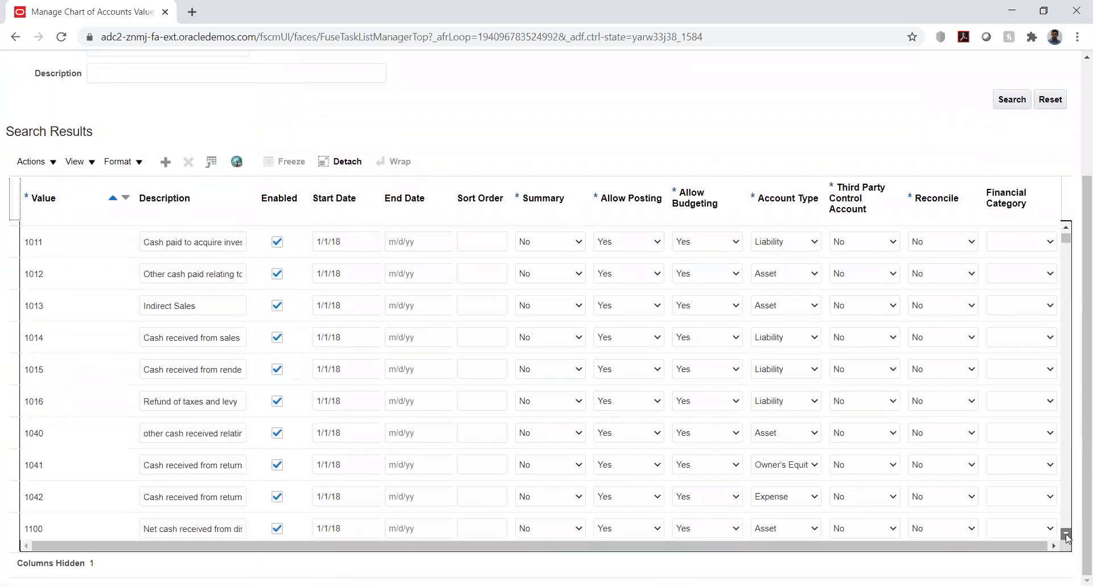
scroll(1066, 537, "down", 5)
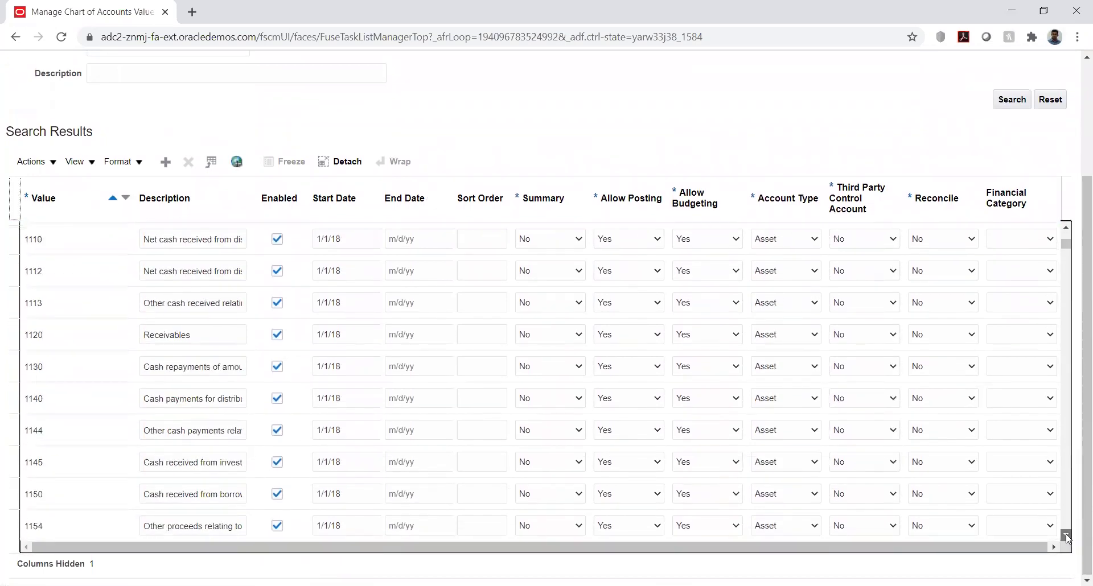
scroll(1066, 537, "down", 3)
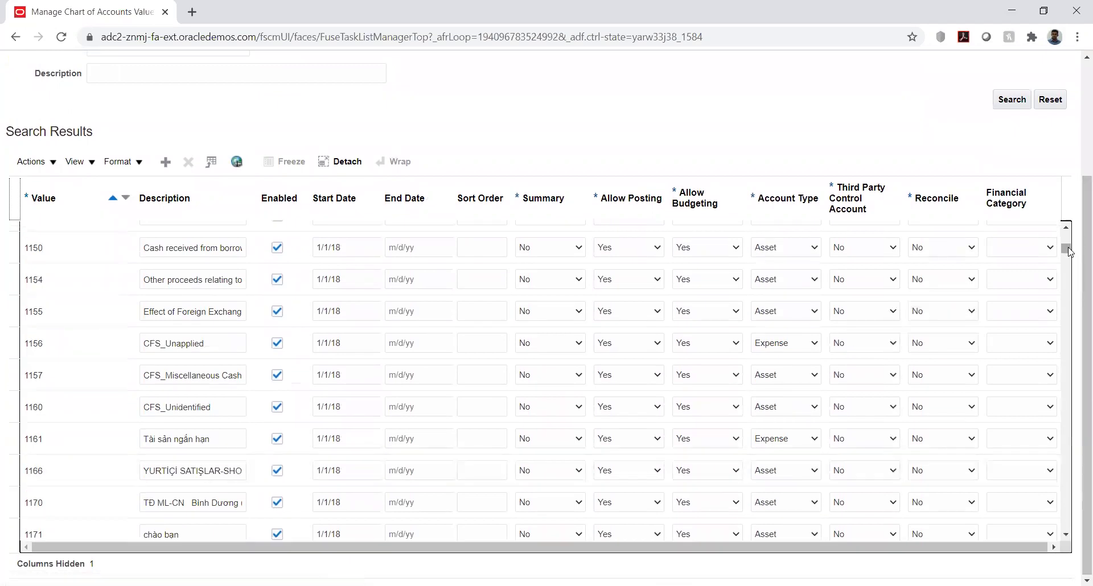
left_click_drag(1068, 252, 1066, 235)
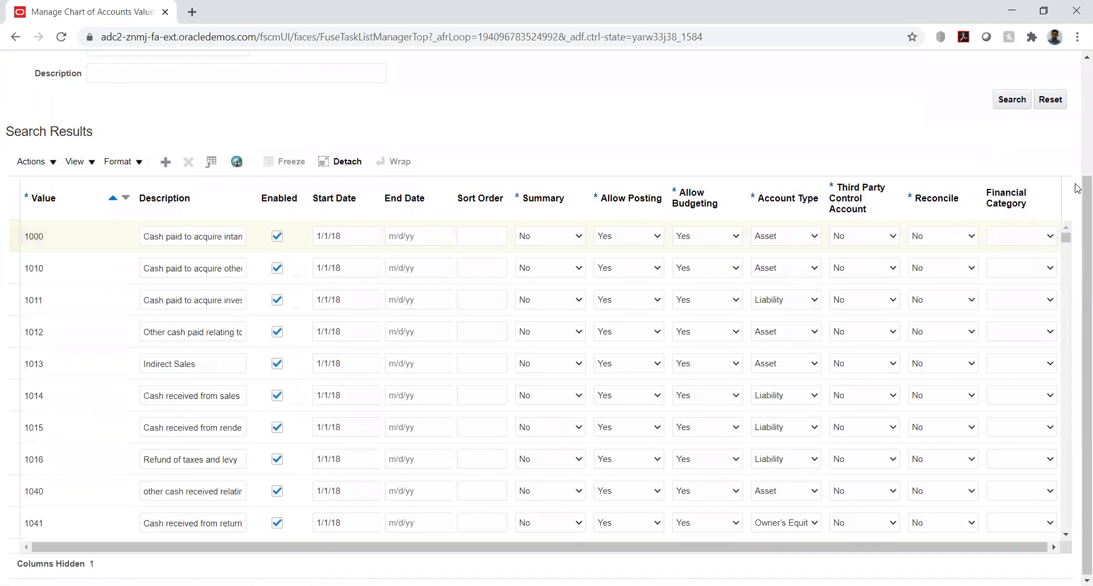
left_click_drag(1077, 202, 1077, 79)
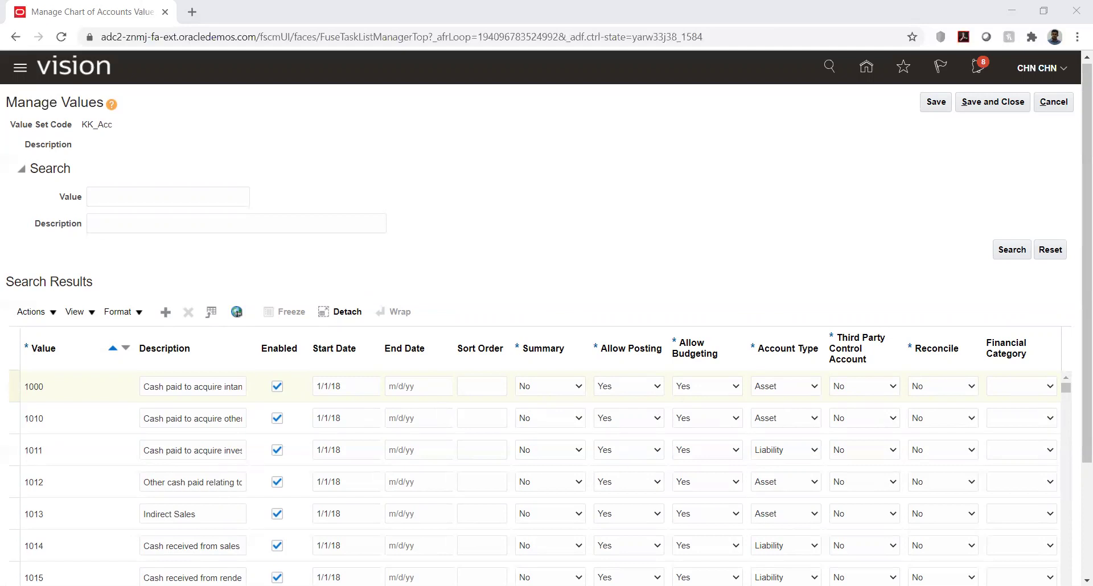
Switch to the import log 2019614.log in Notepad and examine the hierarchy processing messages about tree code KK_TREE, highlighting the relevant text.
key("alt+Tab")
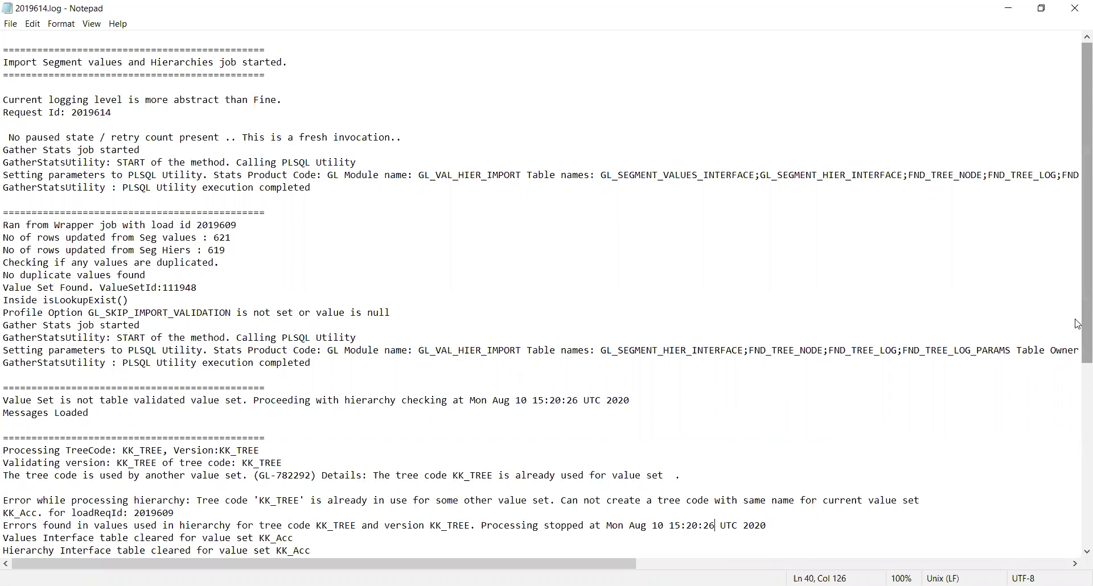
left_click_drag(1077, 325, 1077, 384)
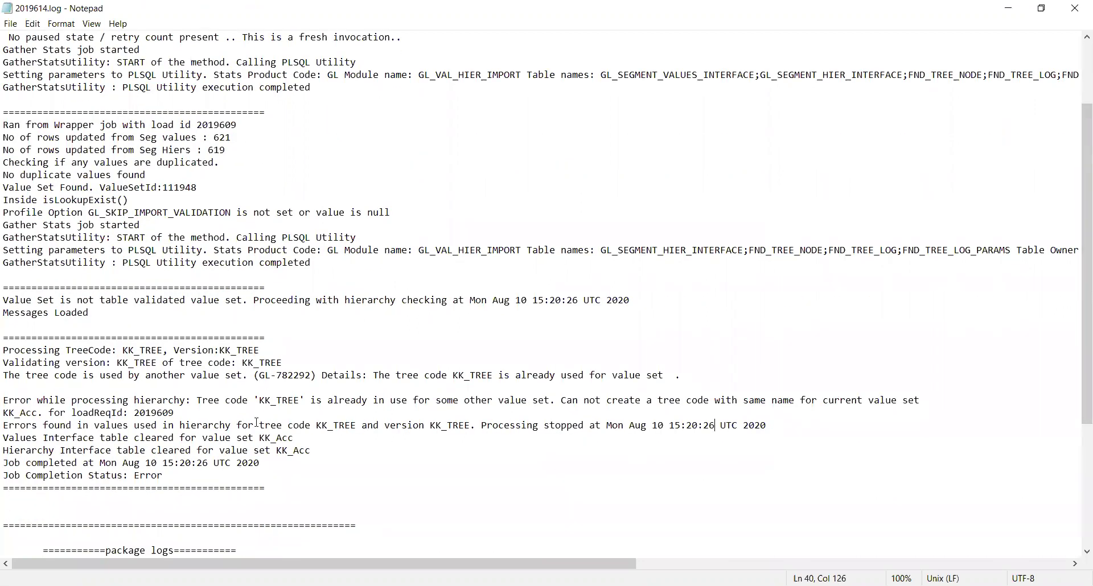
left_click_drag(259, 425, 478, 428)
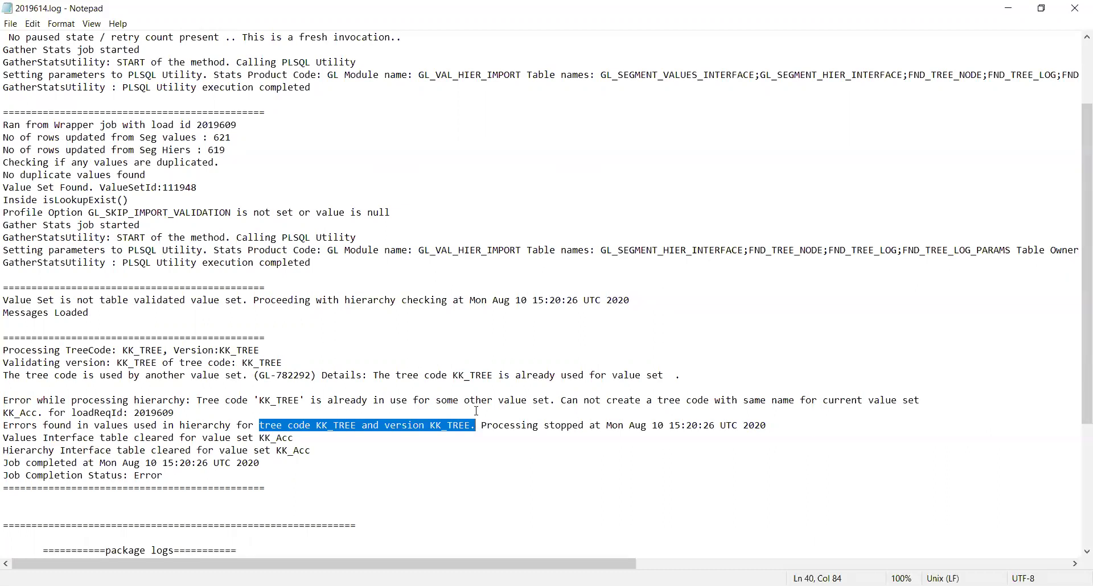
double_click(165, 401)
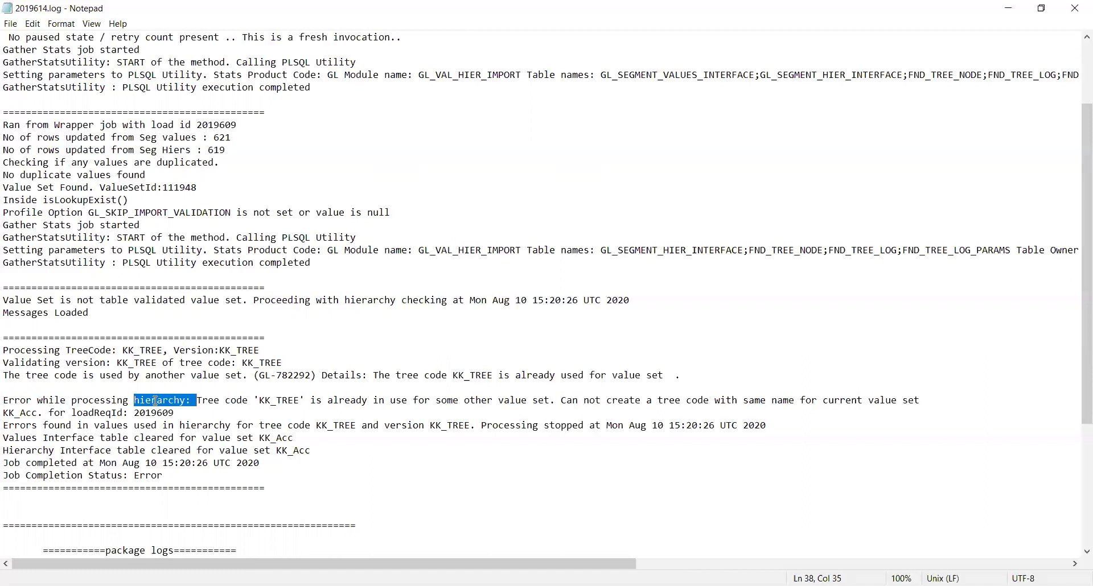
double_click(286, 401)
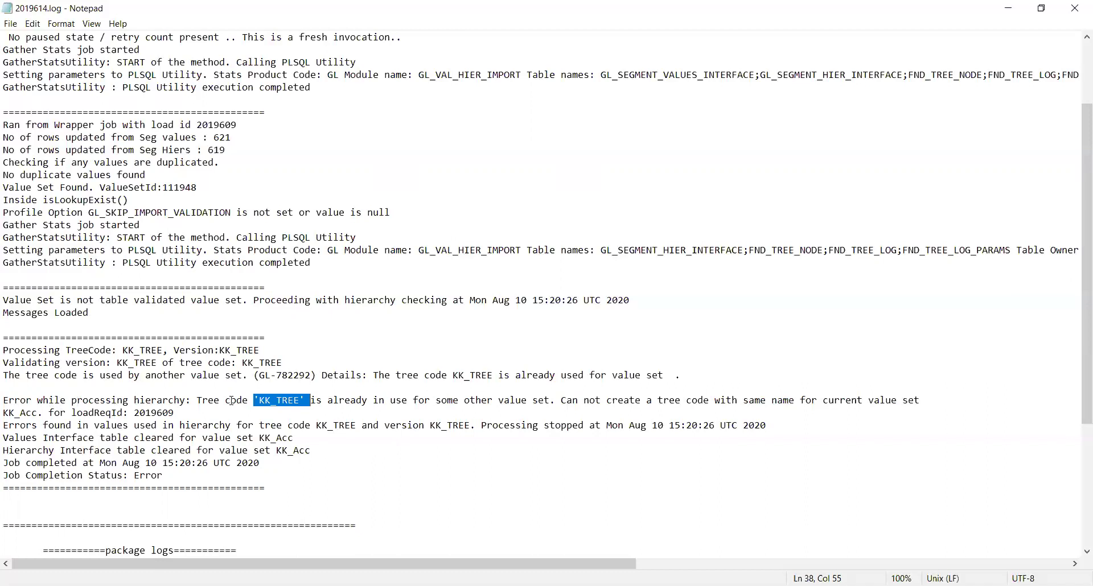
left_click(262, 400)
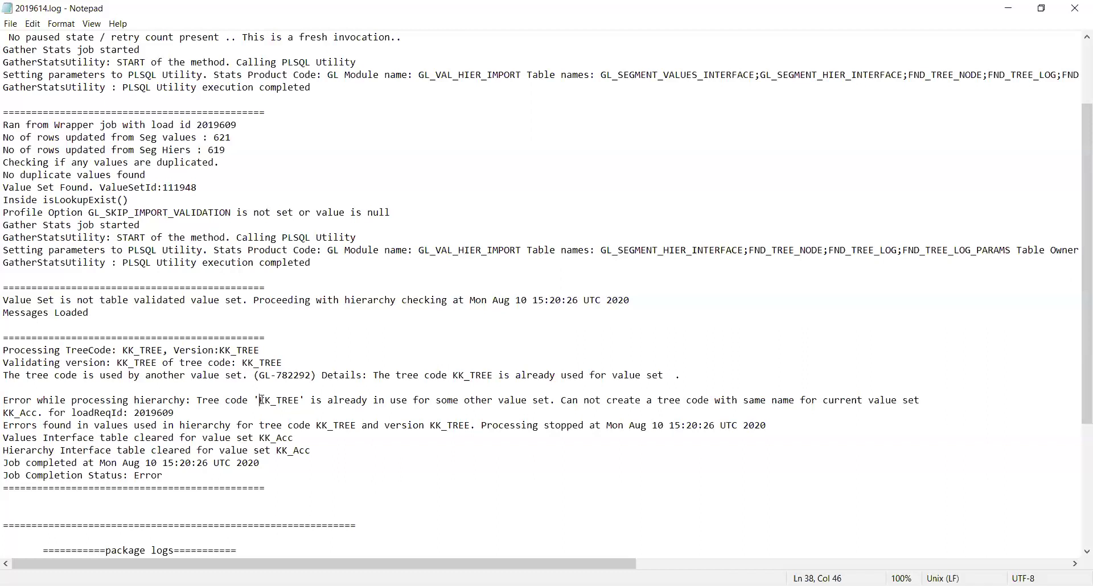
left_click_drag(262, 400, 301, 401)
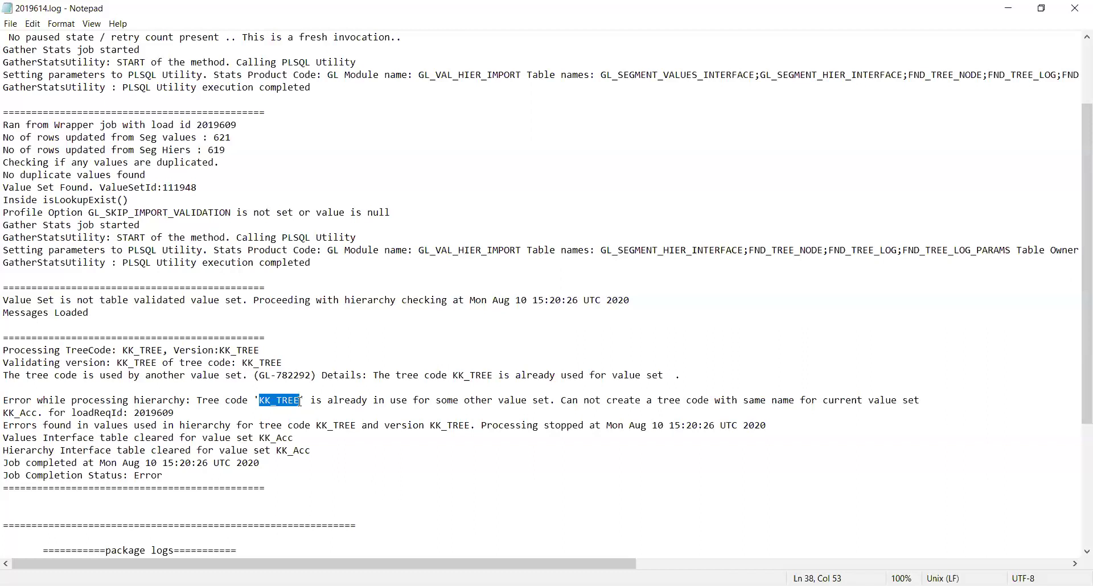